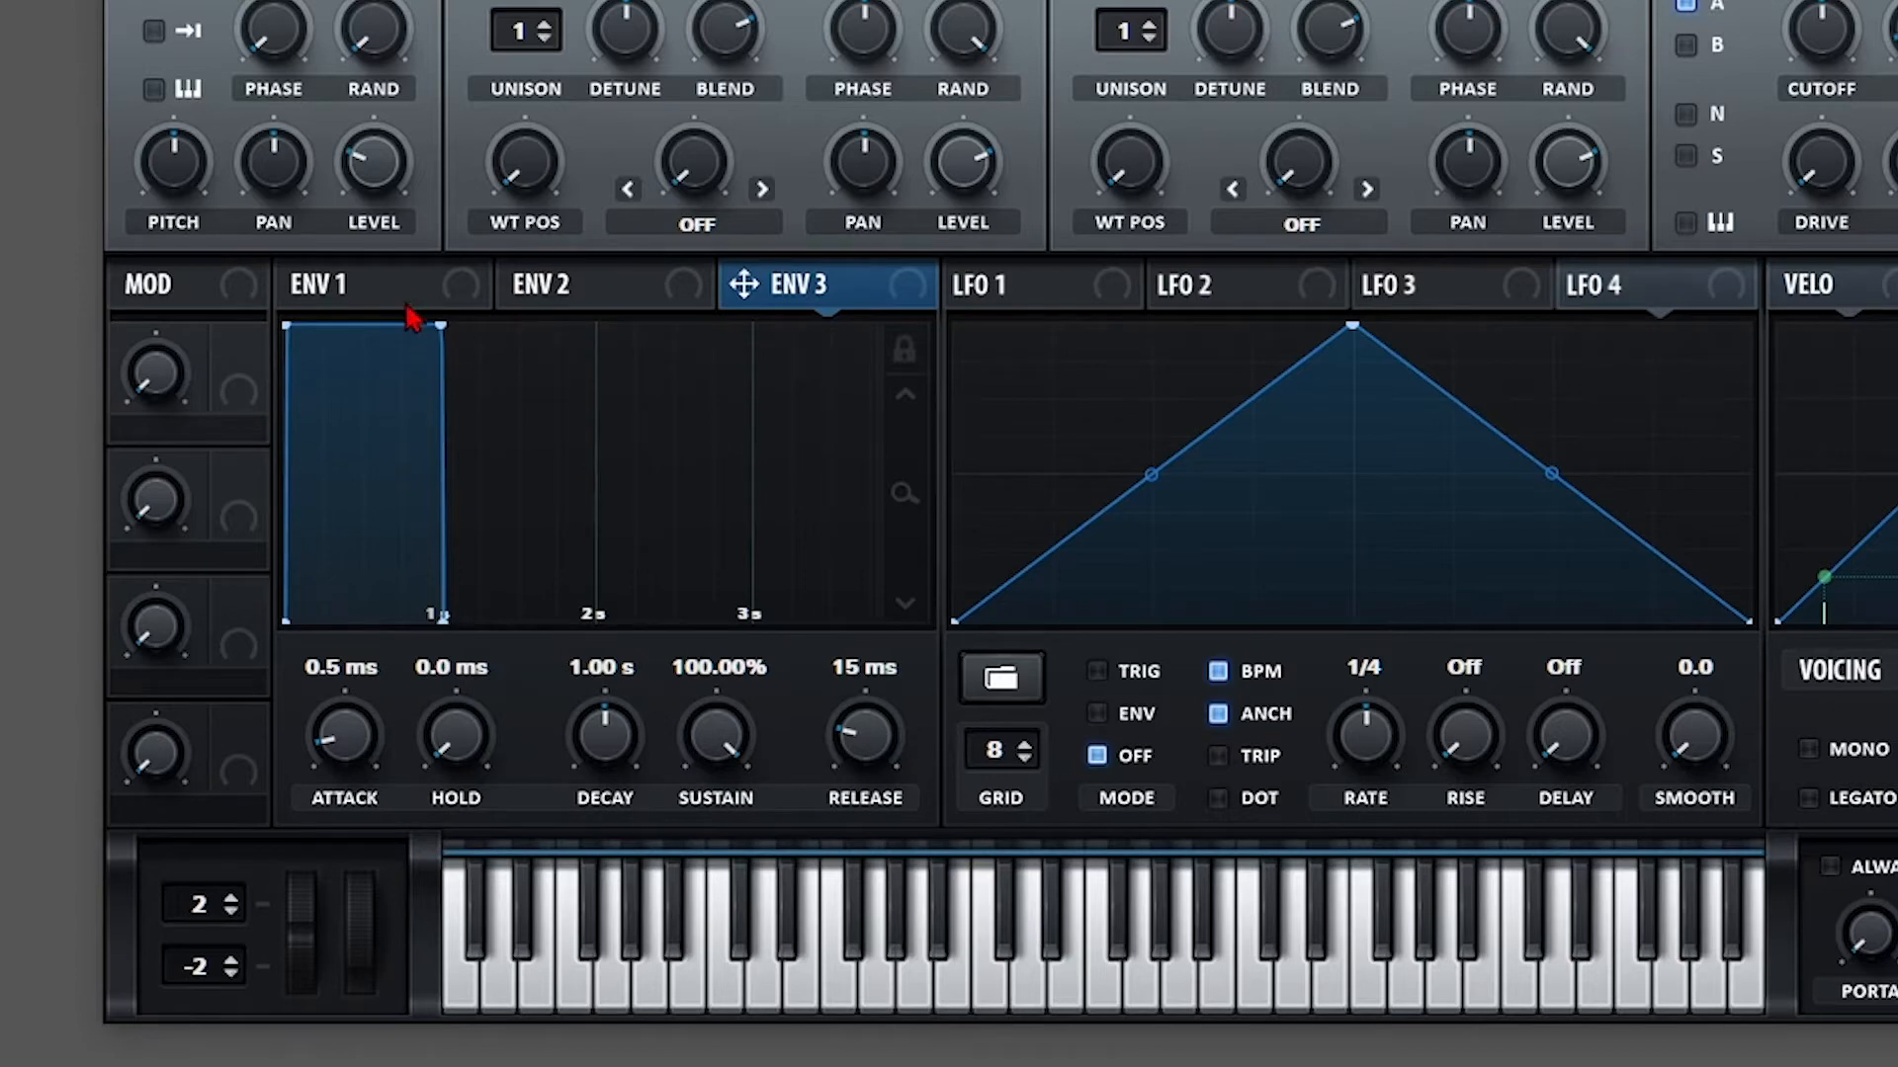
# Try envelope routings to OSC A level, blend, wavetable position and warp, and OSC B wavetable position.
pyautogui.moveTo(959, 164); pyautogui.dragTo(954, 166)
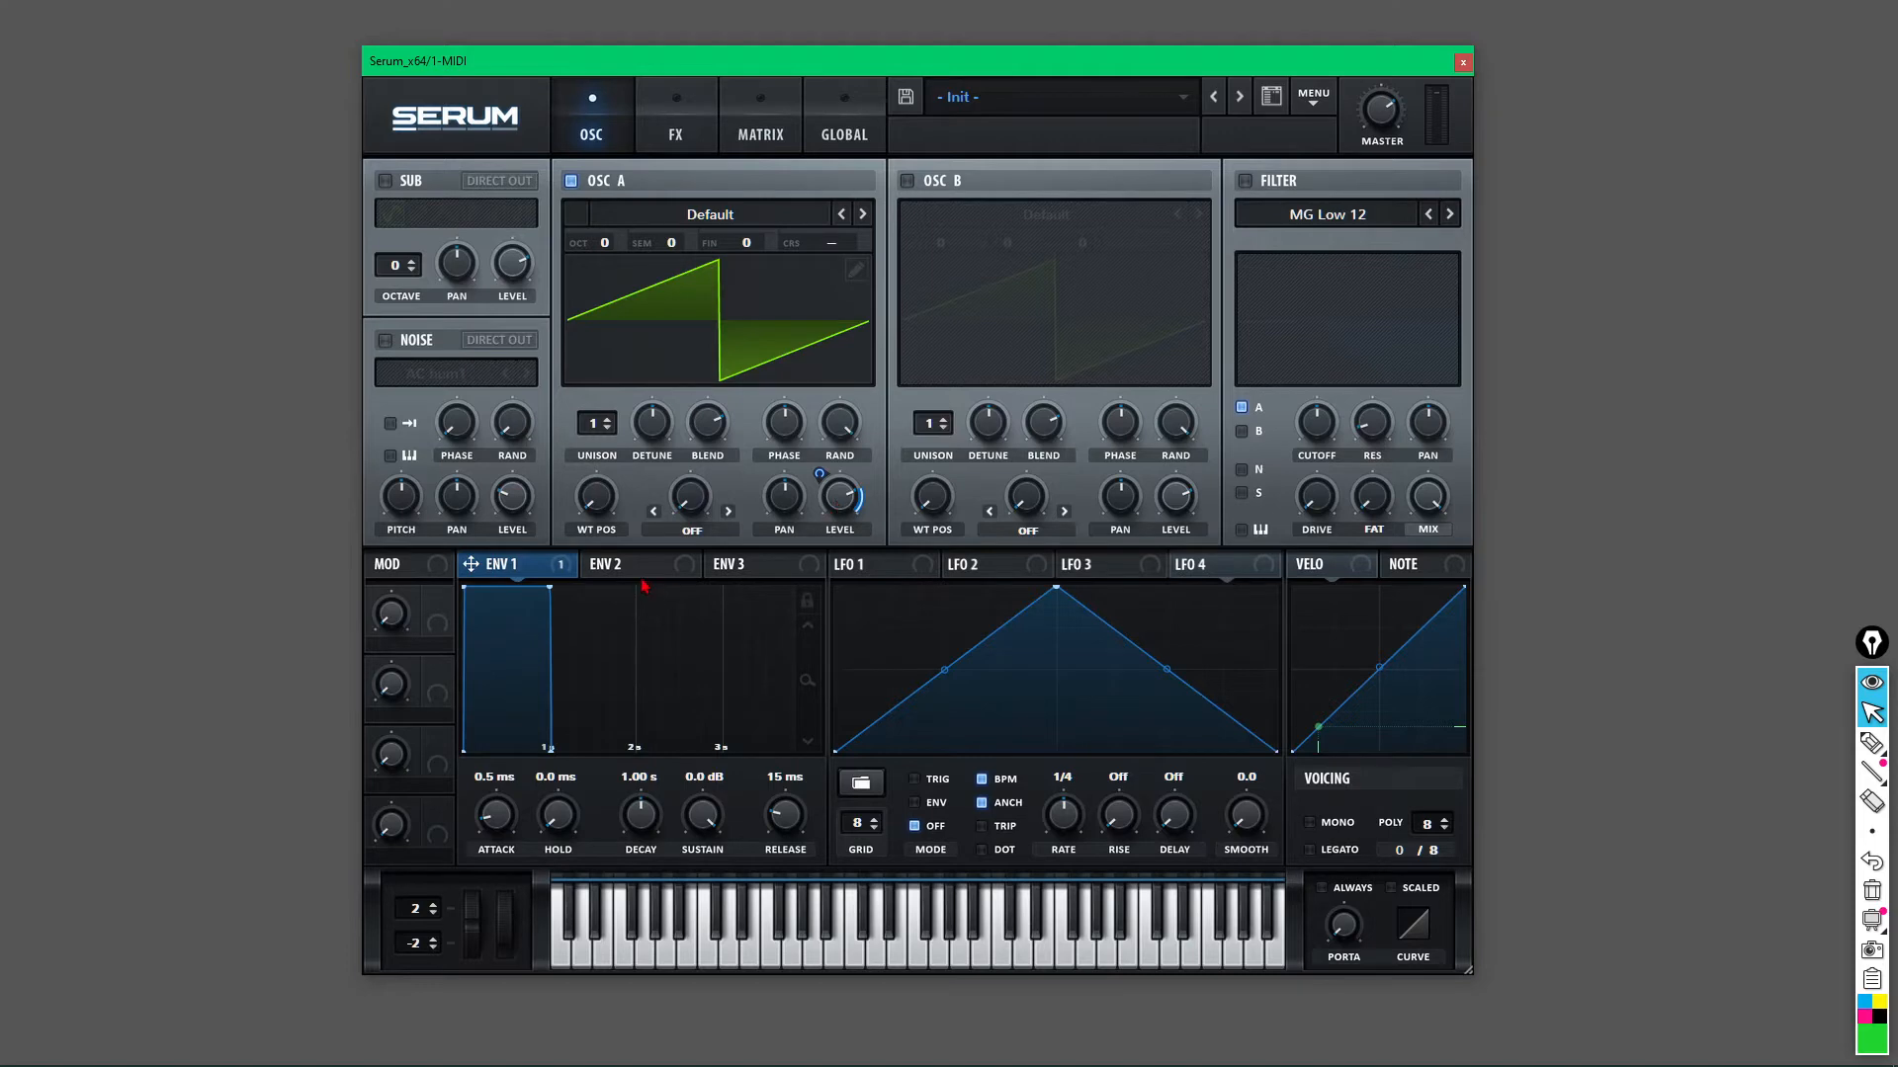
pyautogui.moveTo(645, 567); pyautogui.dragTo(687, 544)
pyautogui.moveTo(715, 425); pyautogui.dragTo(715, 427)
pyautogui.moveTo(657, 560); pyautogui.dragTo(974, 440)
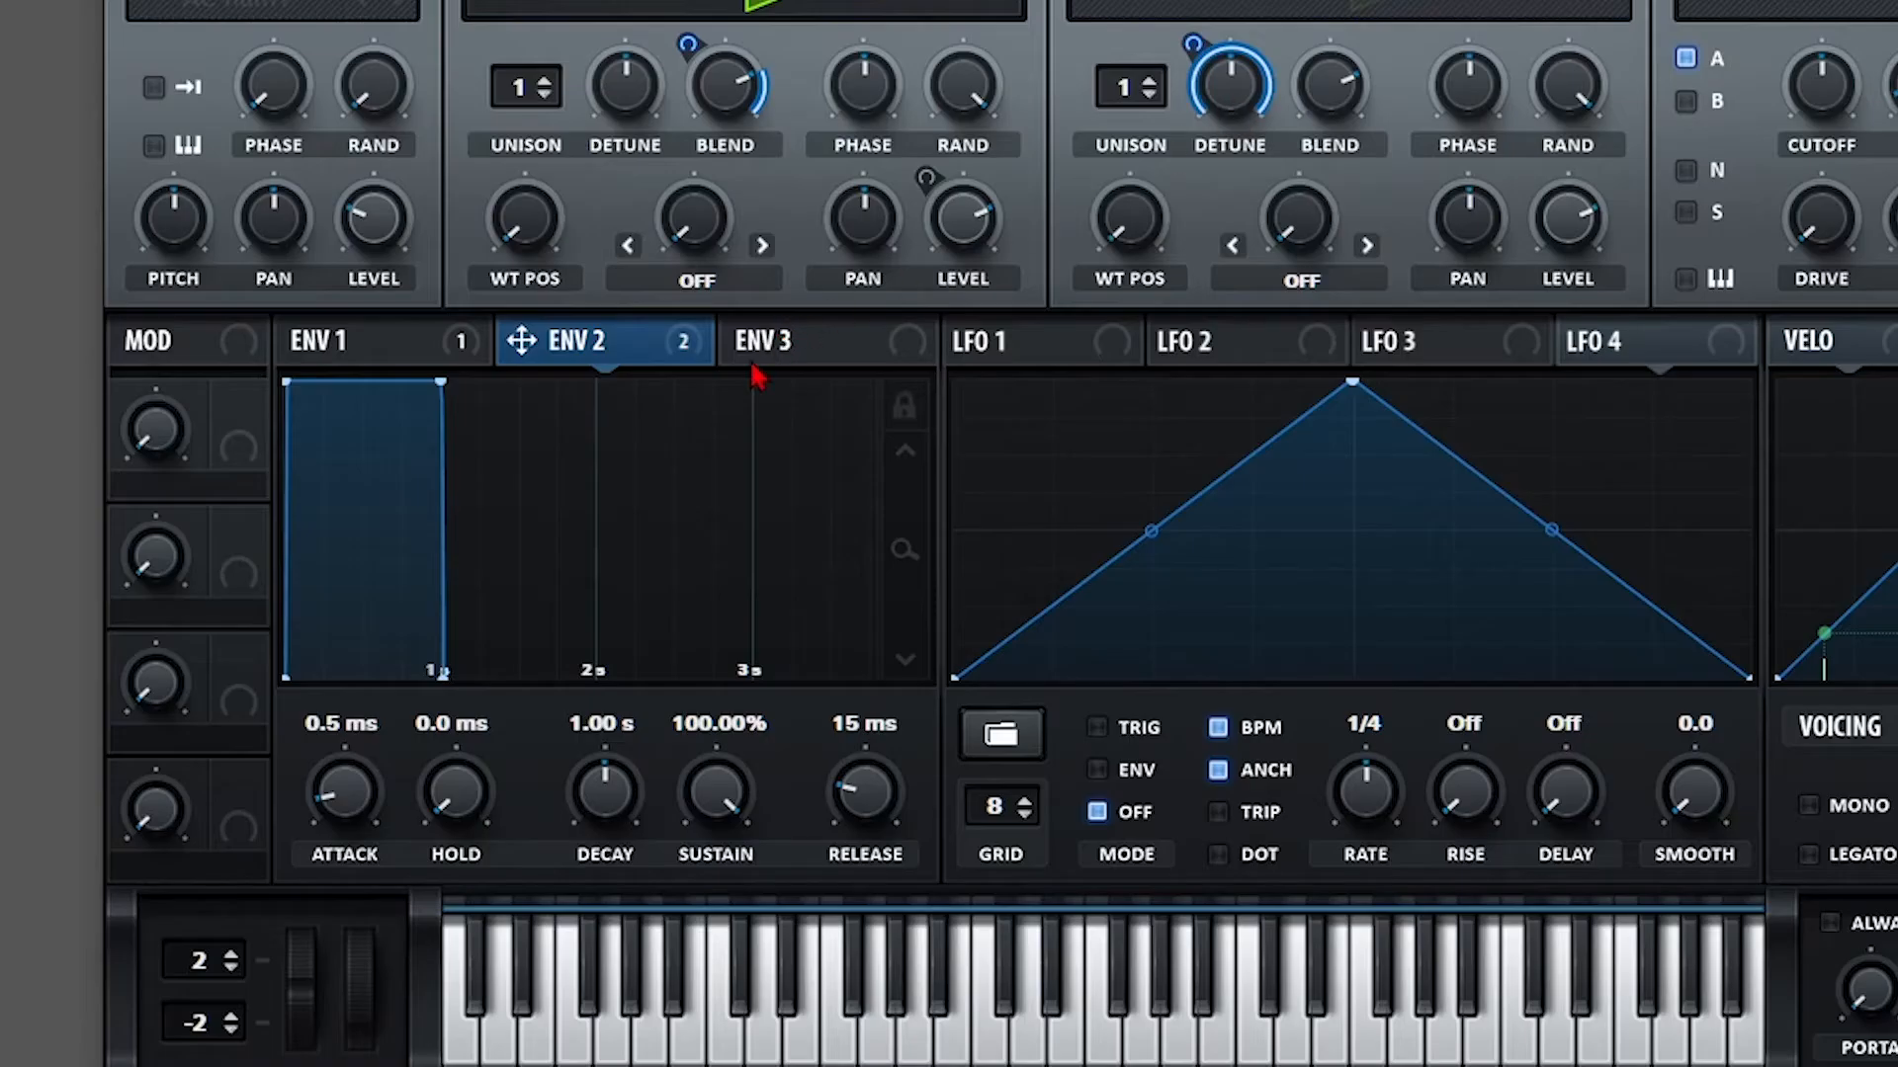
pyautogui.moveTo(725, 568); pyautogui.dragTo(937, 497)
pyautogui.moveTo(1139, 219); pyautogui.dragTo(1135, 218)
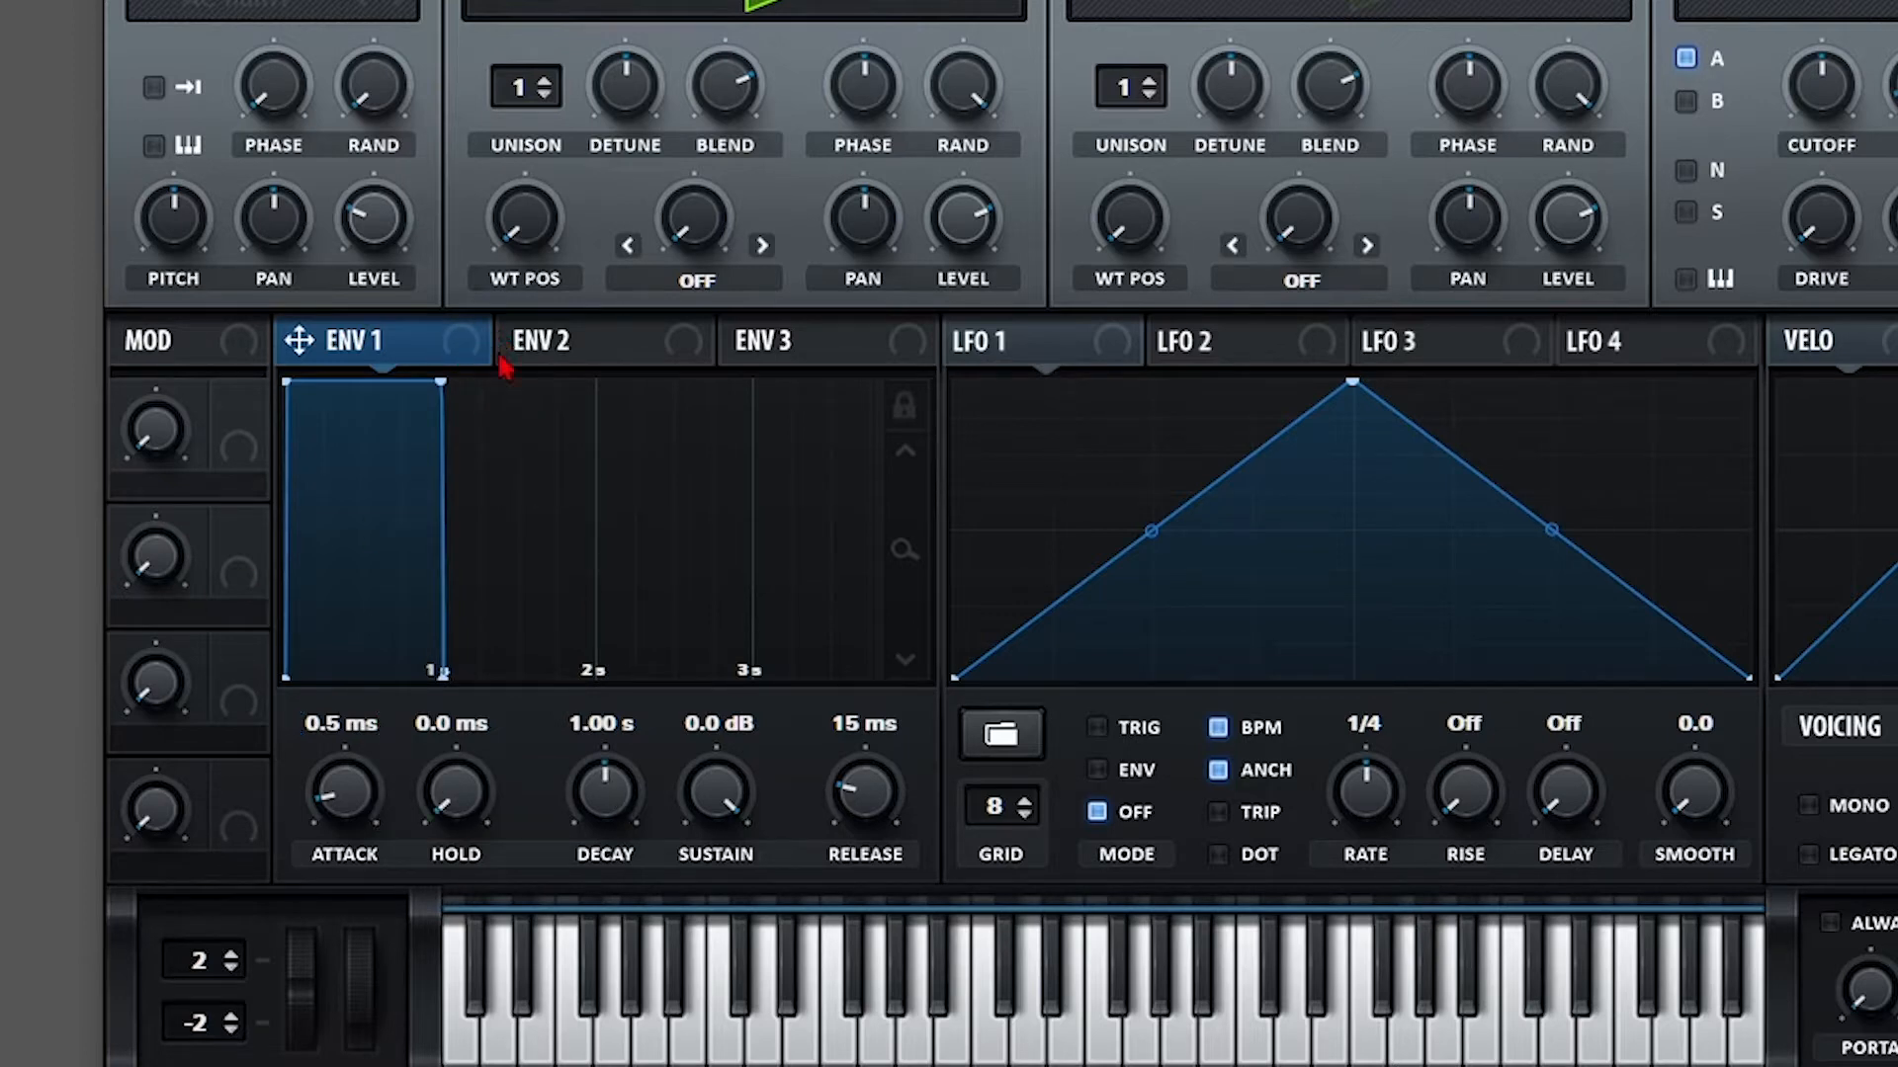
pyautogui.moveTo(467, 348); pyautogui.dragTo(528, 219)
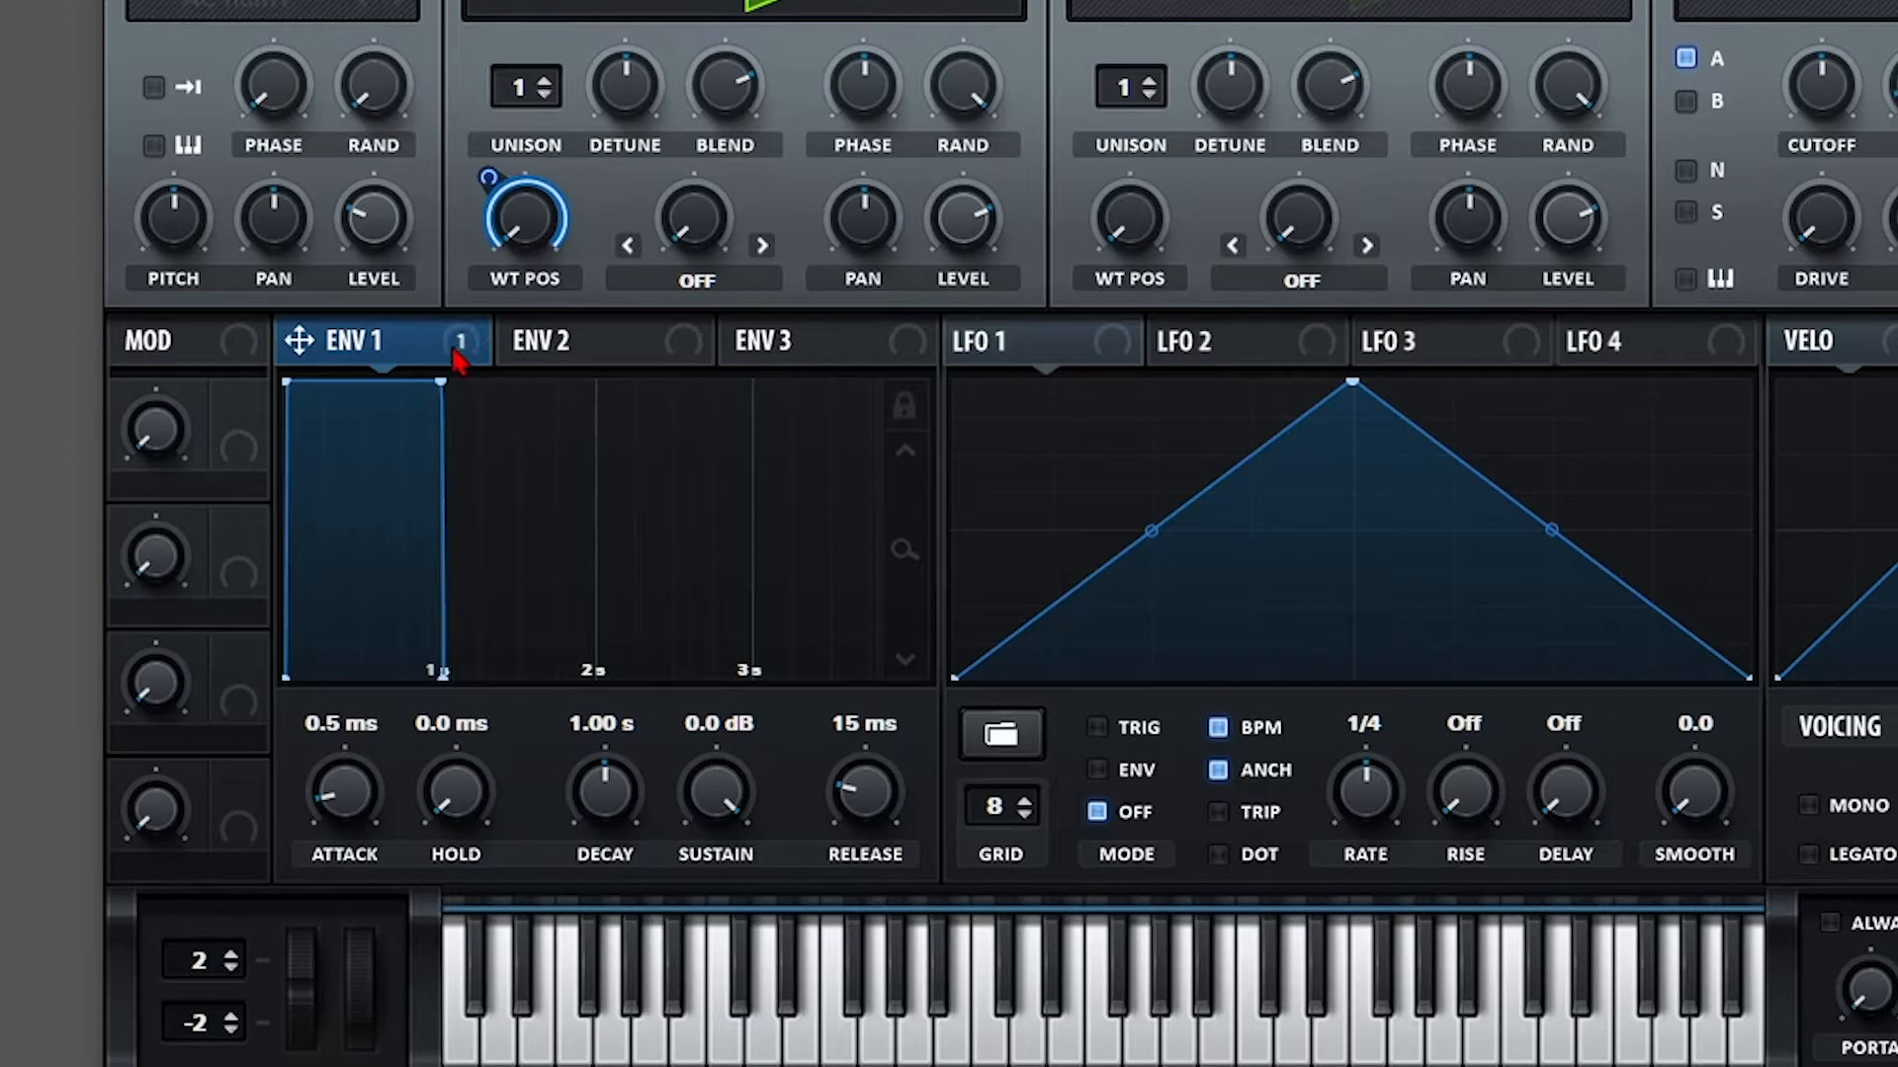
pyautogui.moveTo(378, 346)
pyautogui.moveTo(454, 357); pyautogui.dragTo(694, 220)
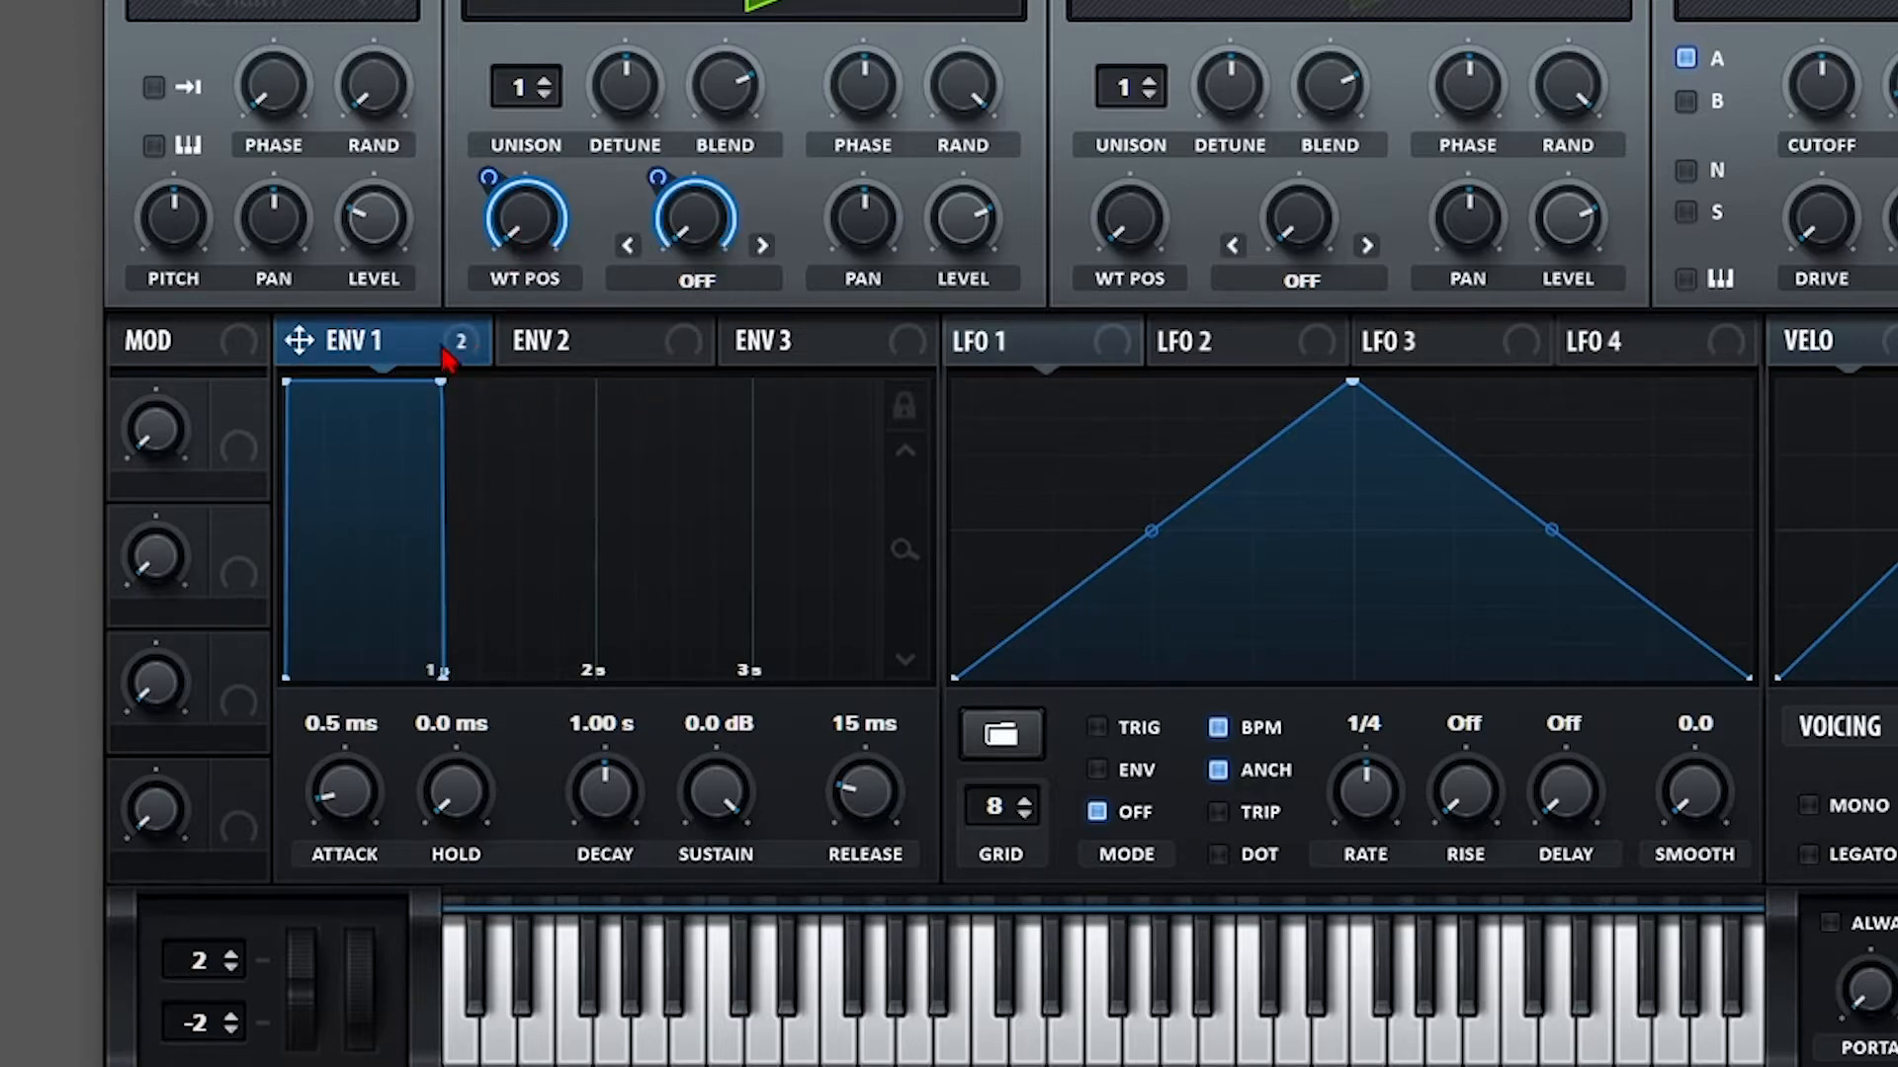
# Bypass all of Envelope 1's destinations and set its decay to 345 ms with sustain at -inf dB.
pyautogui.rightClick(450, 356)
pyautogui.click(487, 508)
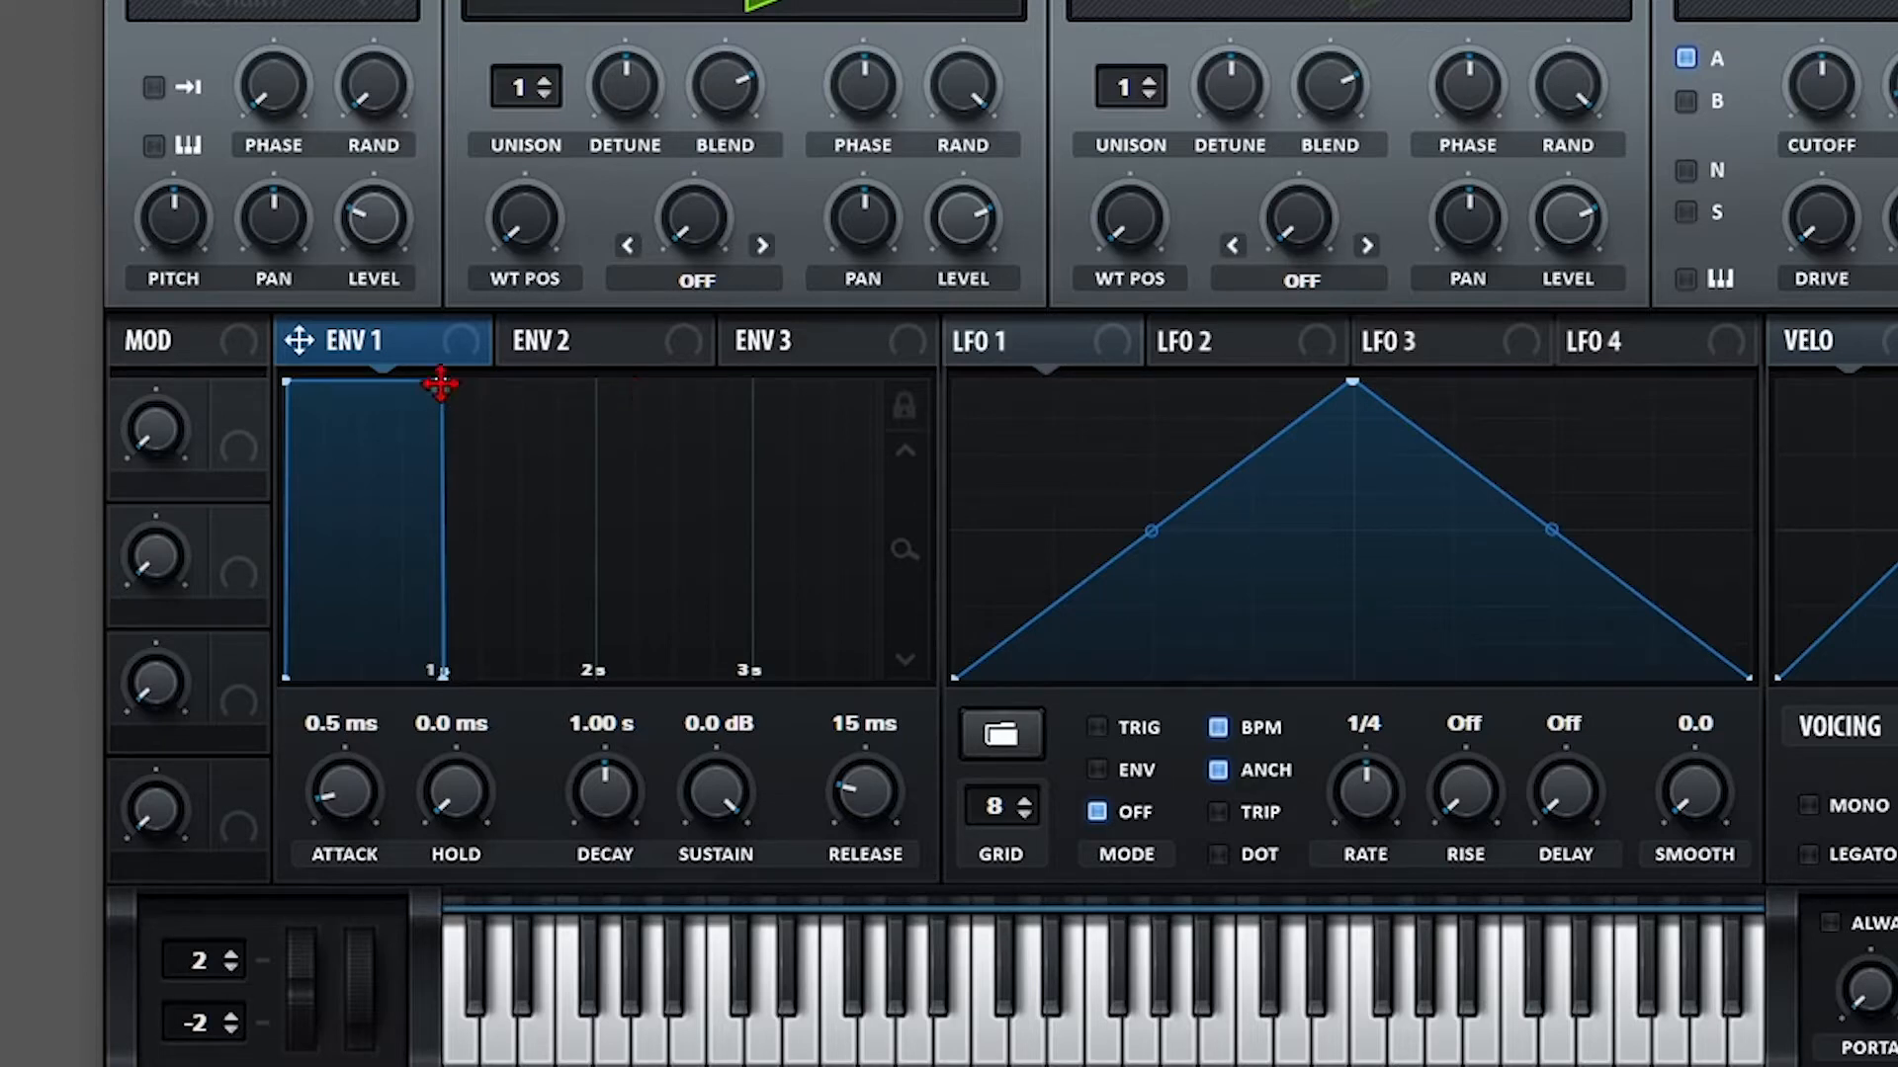
pyautogui.moveTo(428, 387); pyautogui.dragTo(333, 700)
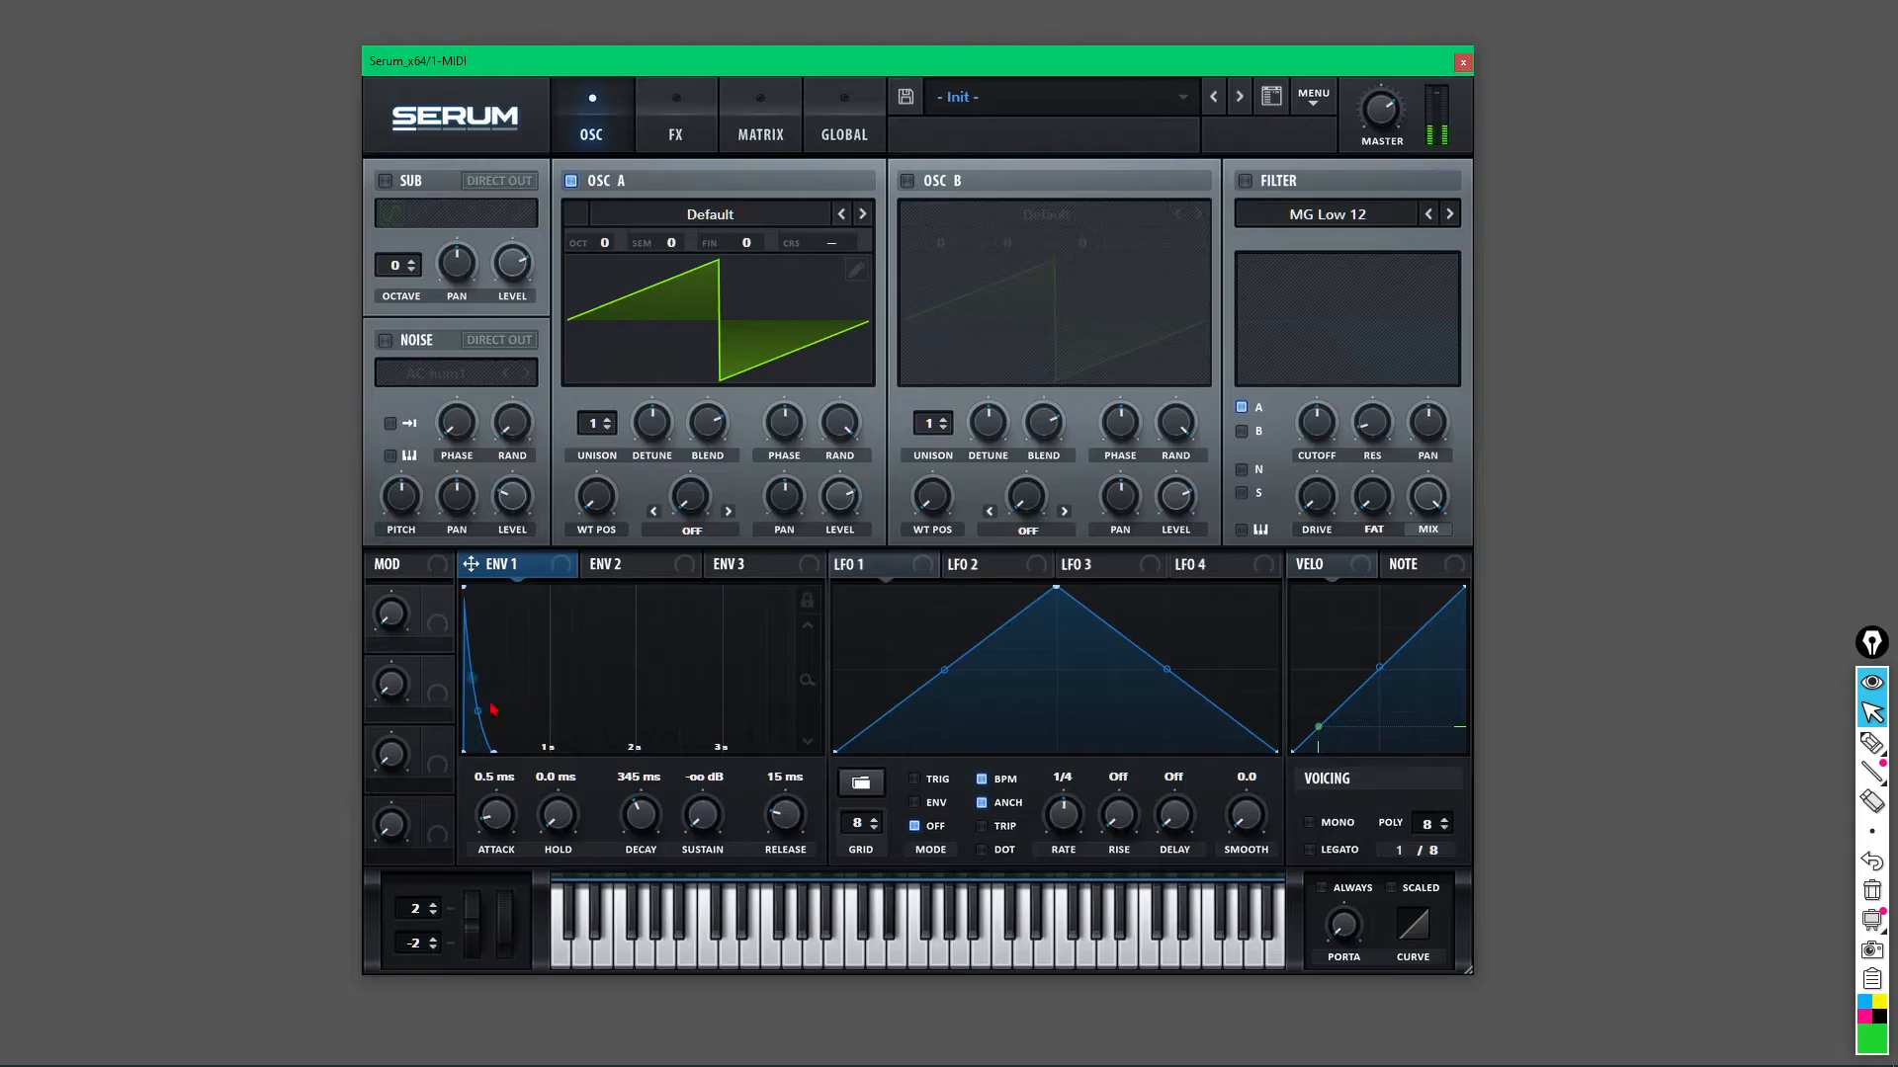
# Test Envelope 1 sustain levels and attacks around 3 s, then reset attack to 0.0 ms.
pyautogui.moveTo(706, 825)
pyautogui.moveTo(708, 807); pyautogui.dragTo(666, 905)
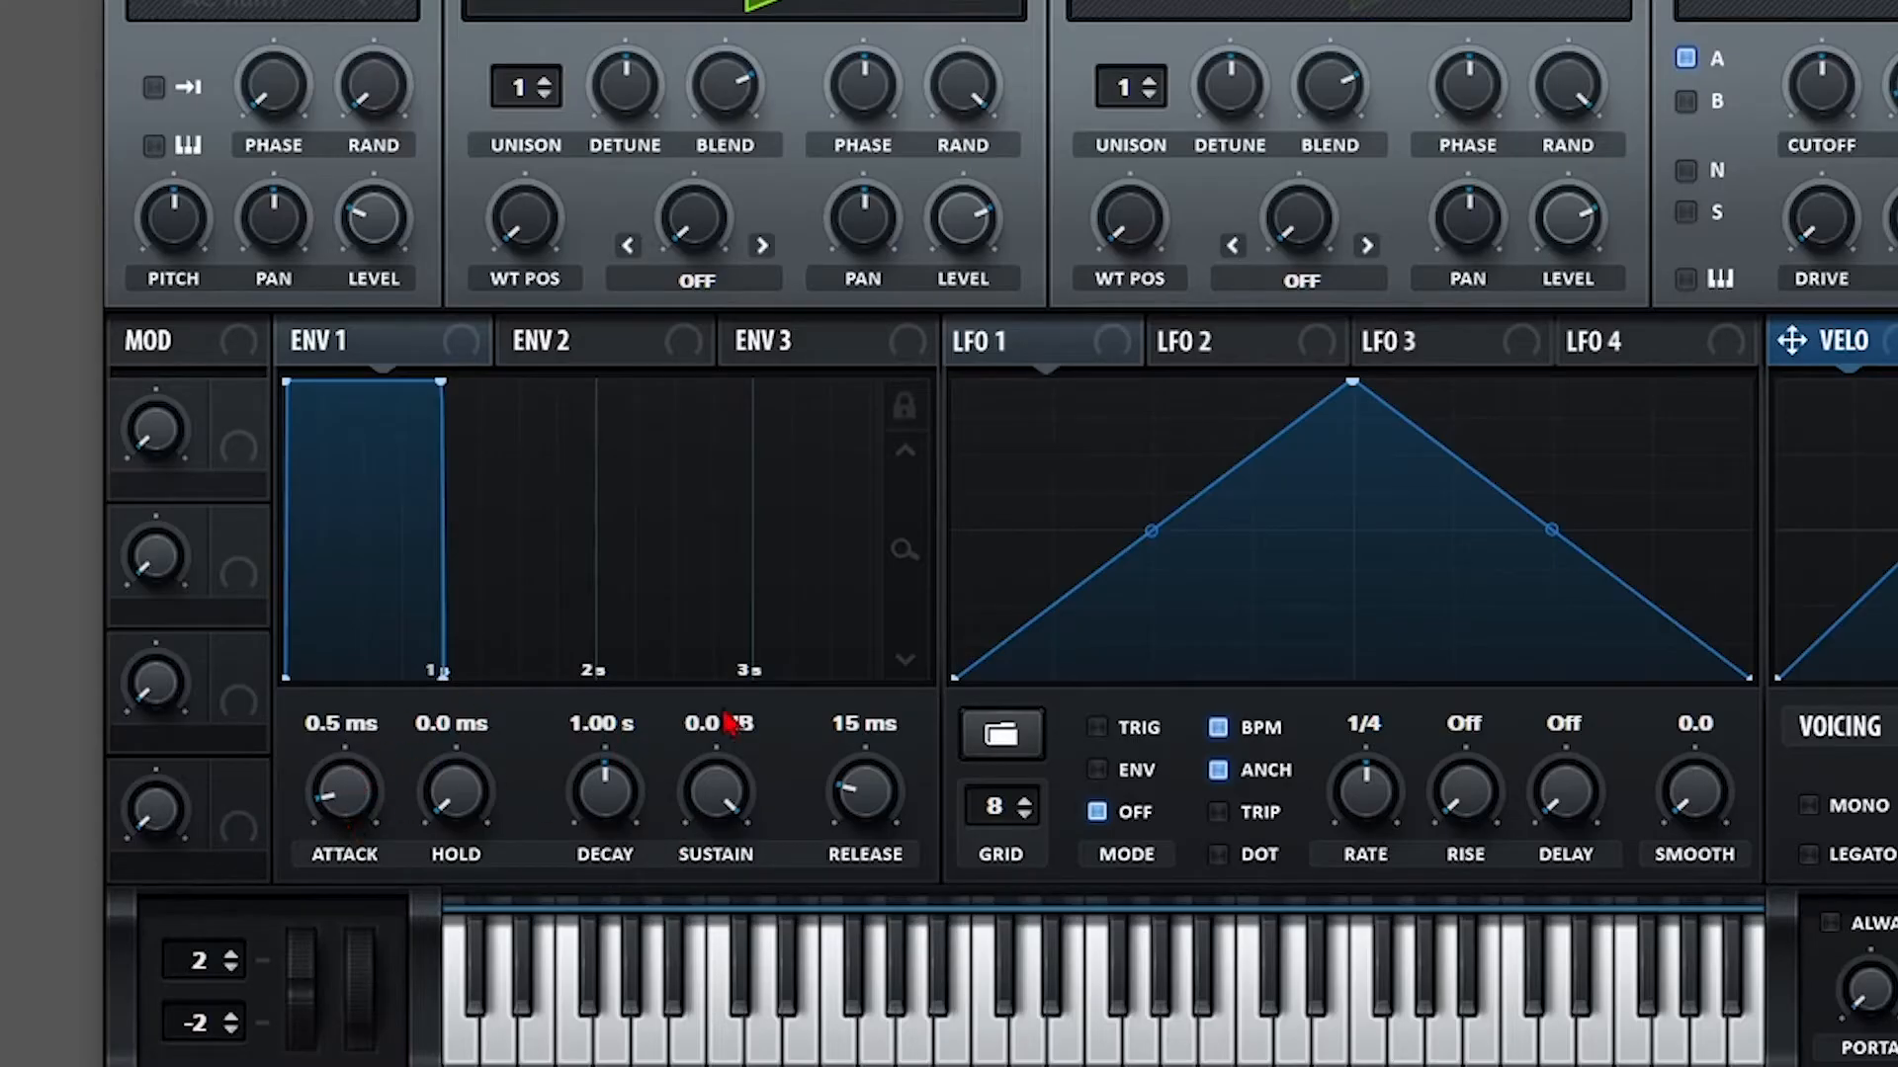
pyautogui.moveTo(904, 550); pyautogui.dragTo(902, 601)
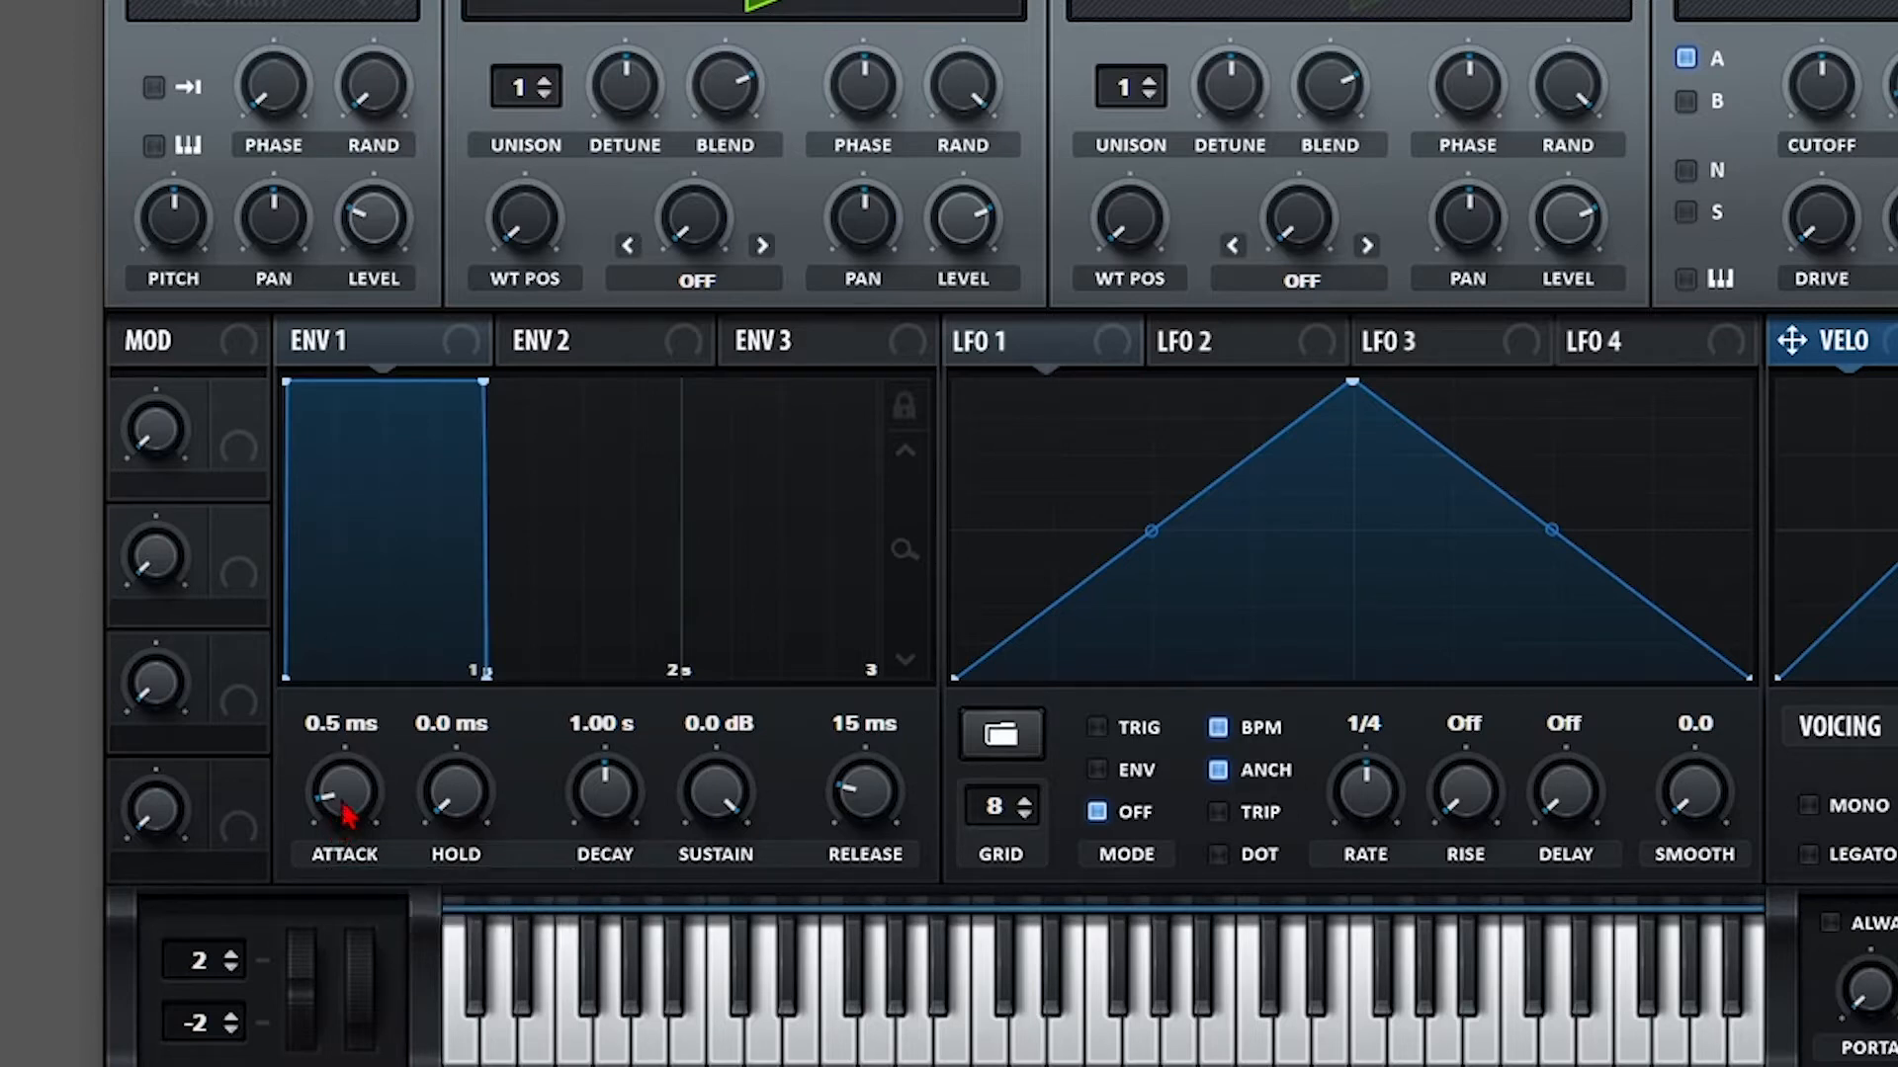
pyautogui.moveTo(339, 815); pyautogui.dragTo(335, 725)
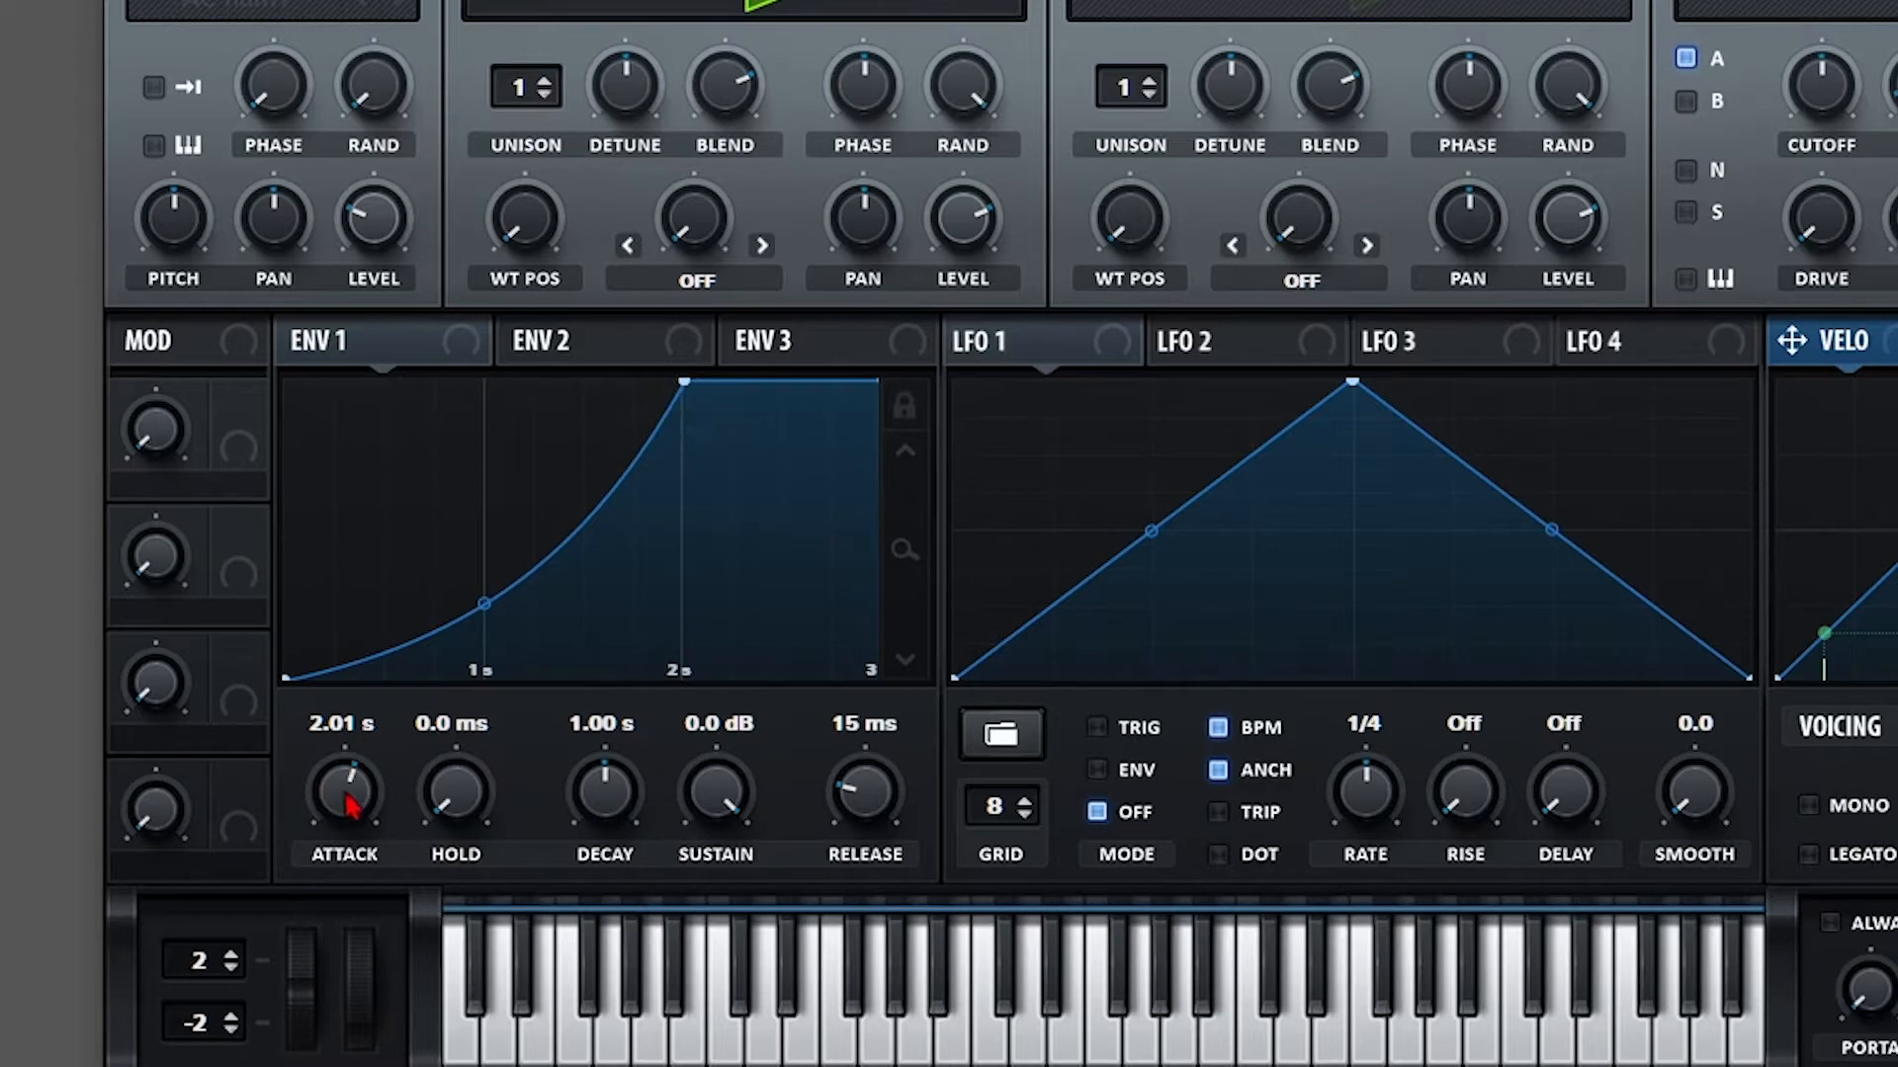
pyautogui.moveTo(348, 802)
pyautogui.mouseDown()
pyautogui.moveTo(341, 785)
pyautogui.moveTo(352, 804)
pyautogui.mouseUp()
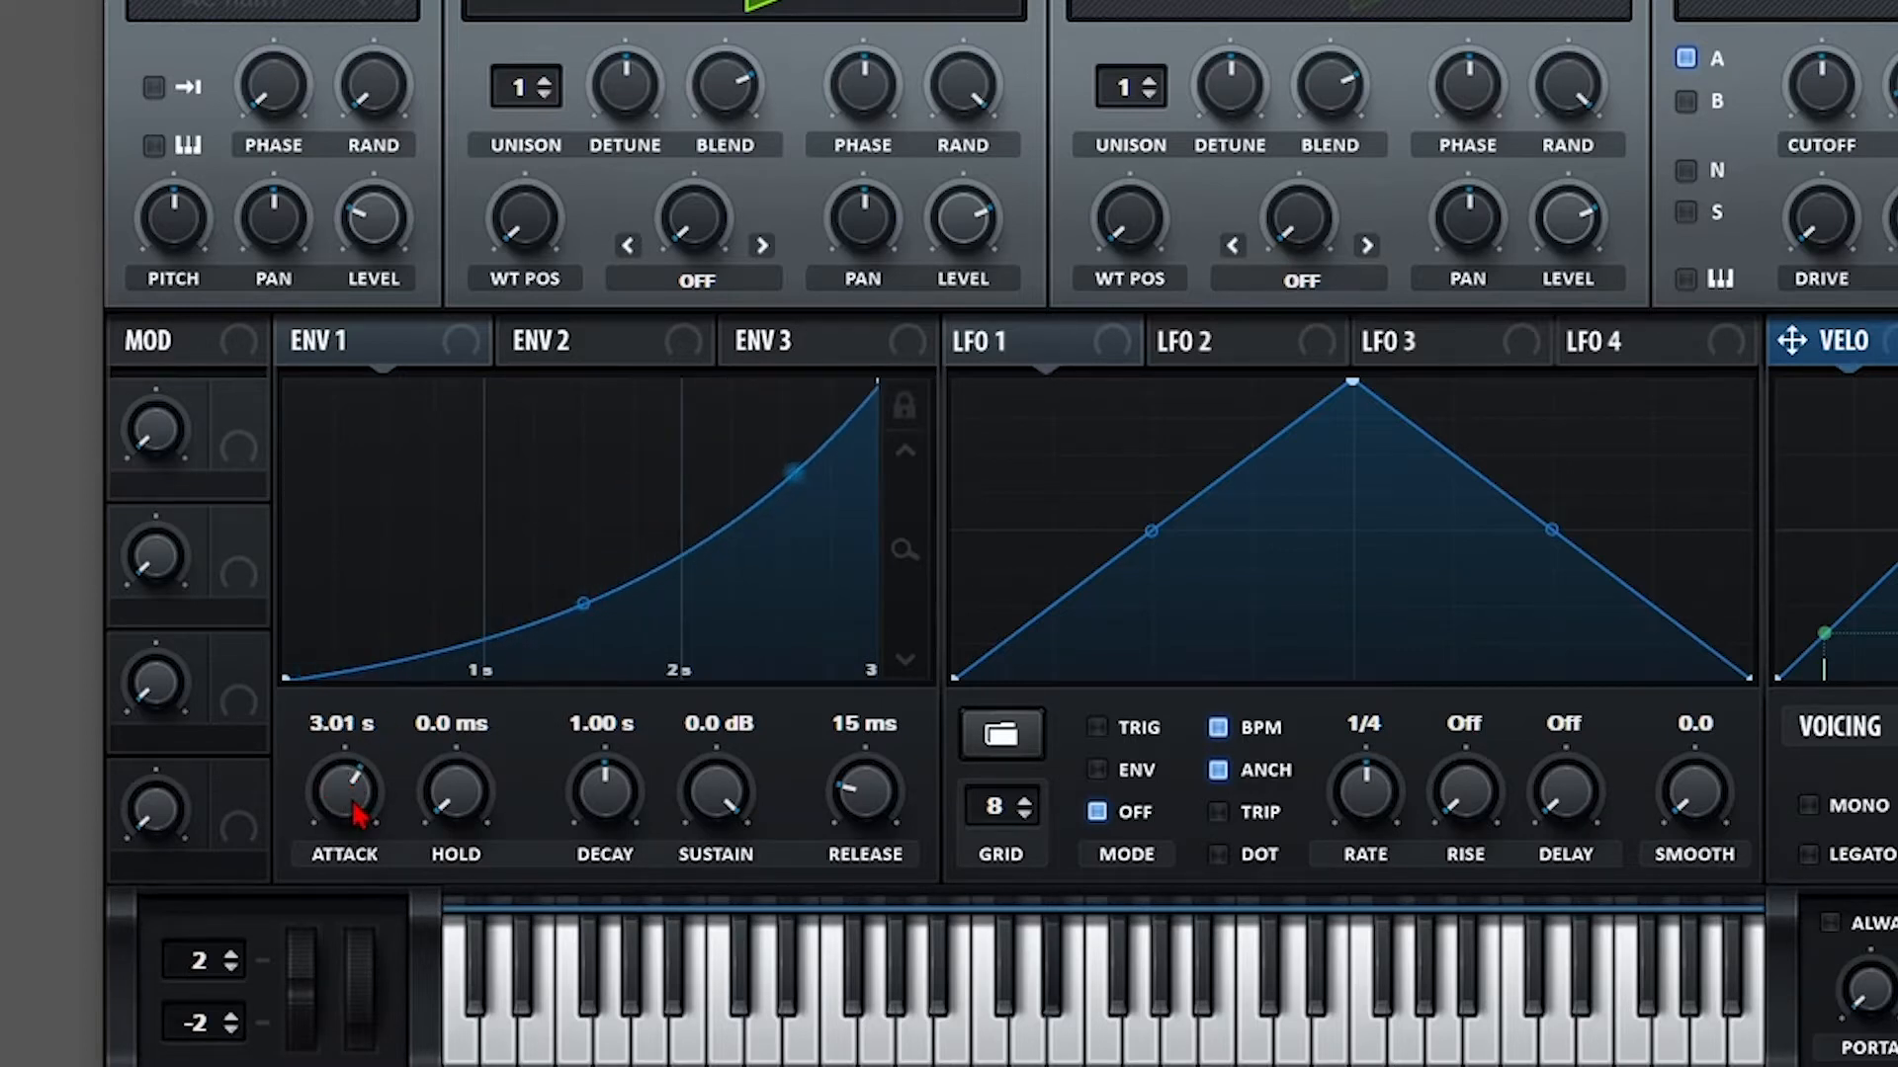
pyautogui.moveTo(357, 791); pyautogui.dragTo(360, 869)
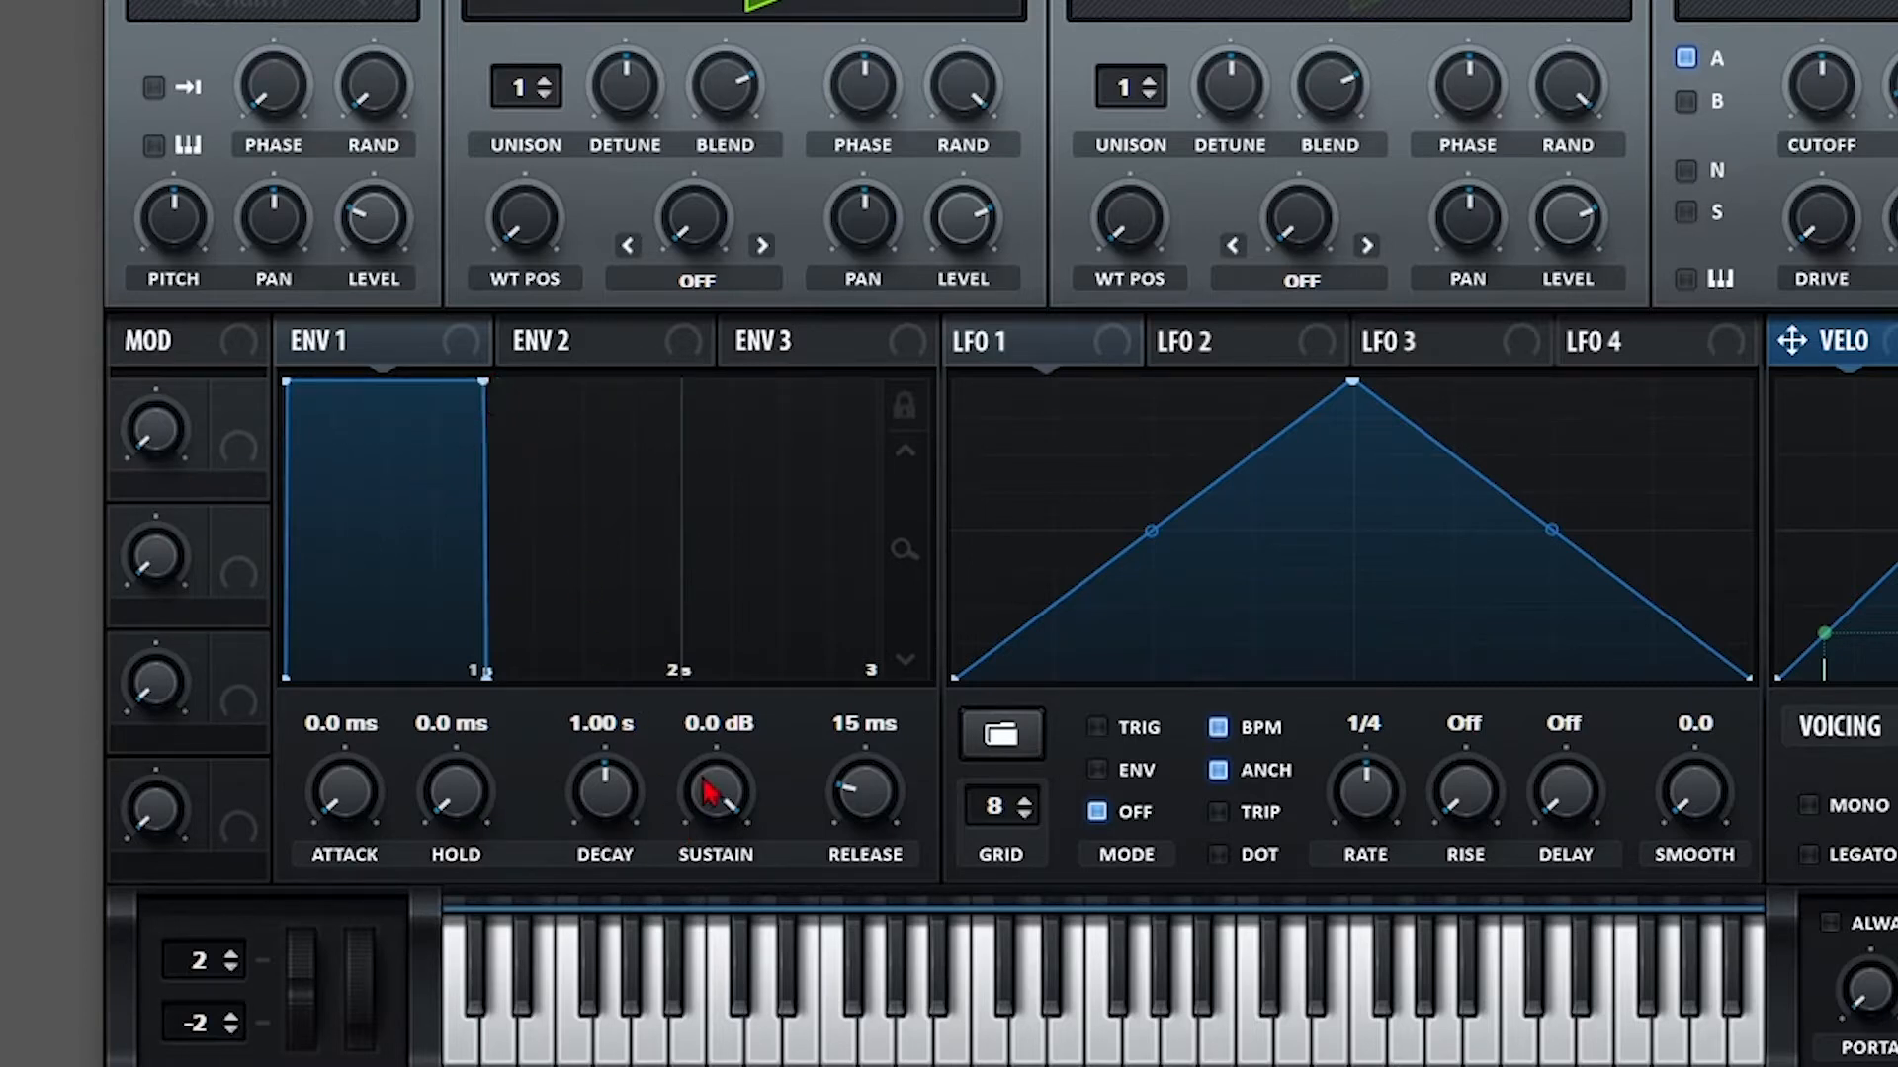
# Try several Envelope 1 sustain levels, settle at -20.0 dB, and cut decay to 141 ms.
pyautogui.moveTo(712, 789); pyautogui.dragTo(669, 1008)
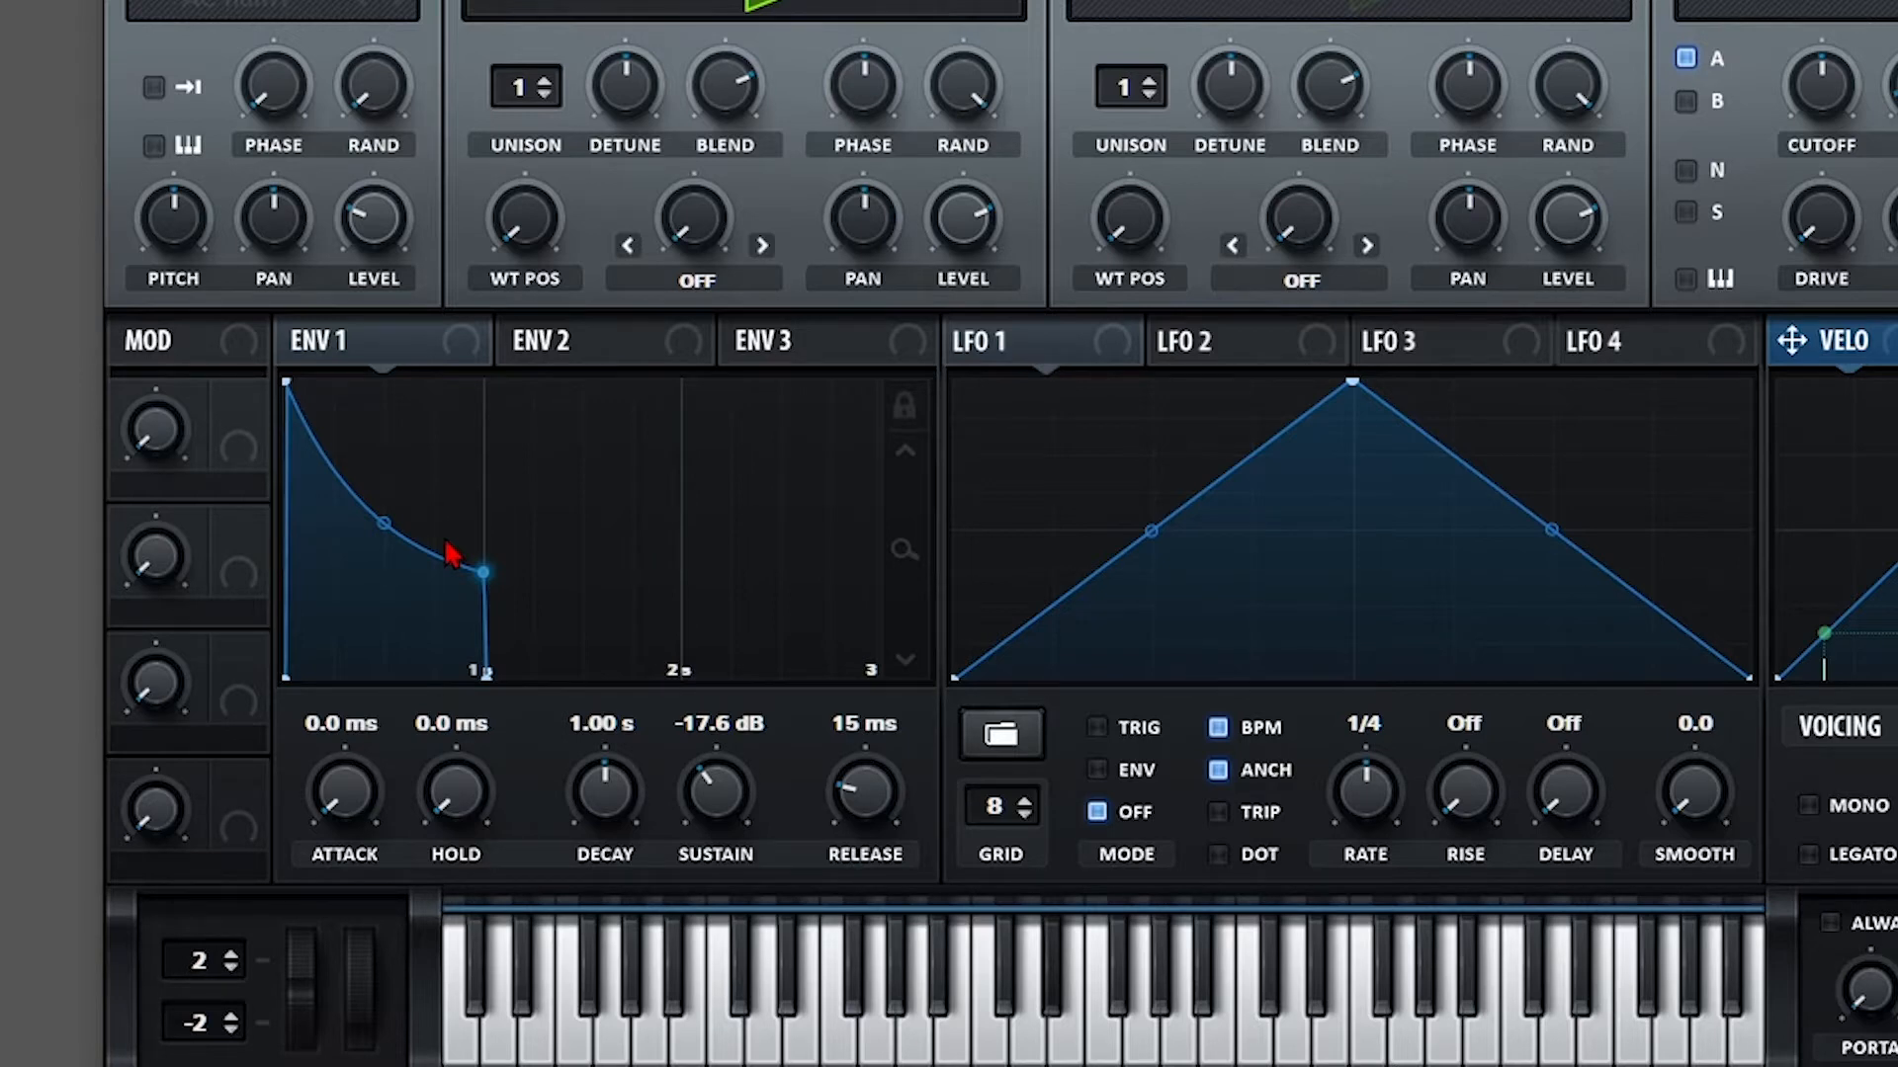
pyautogui.moveTo(713, 796); pyautogui.dragTo(733, 826)
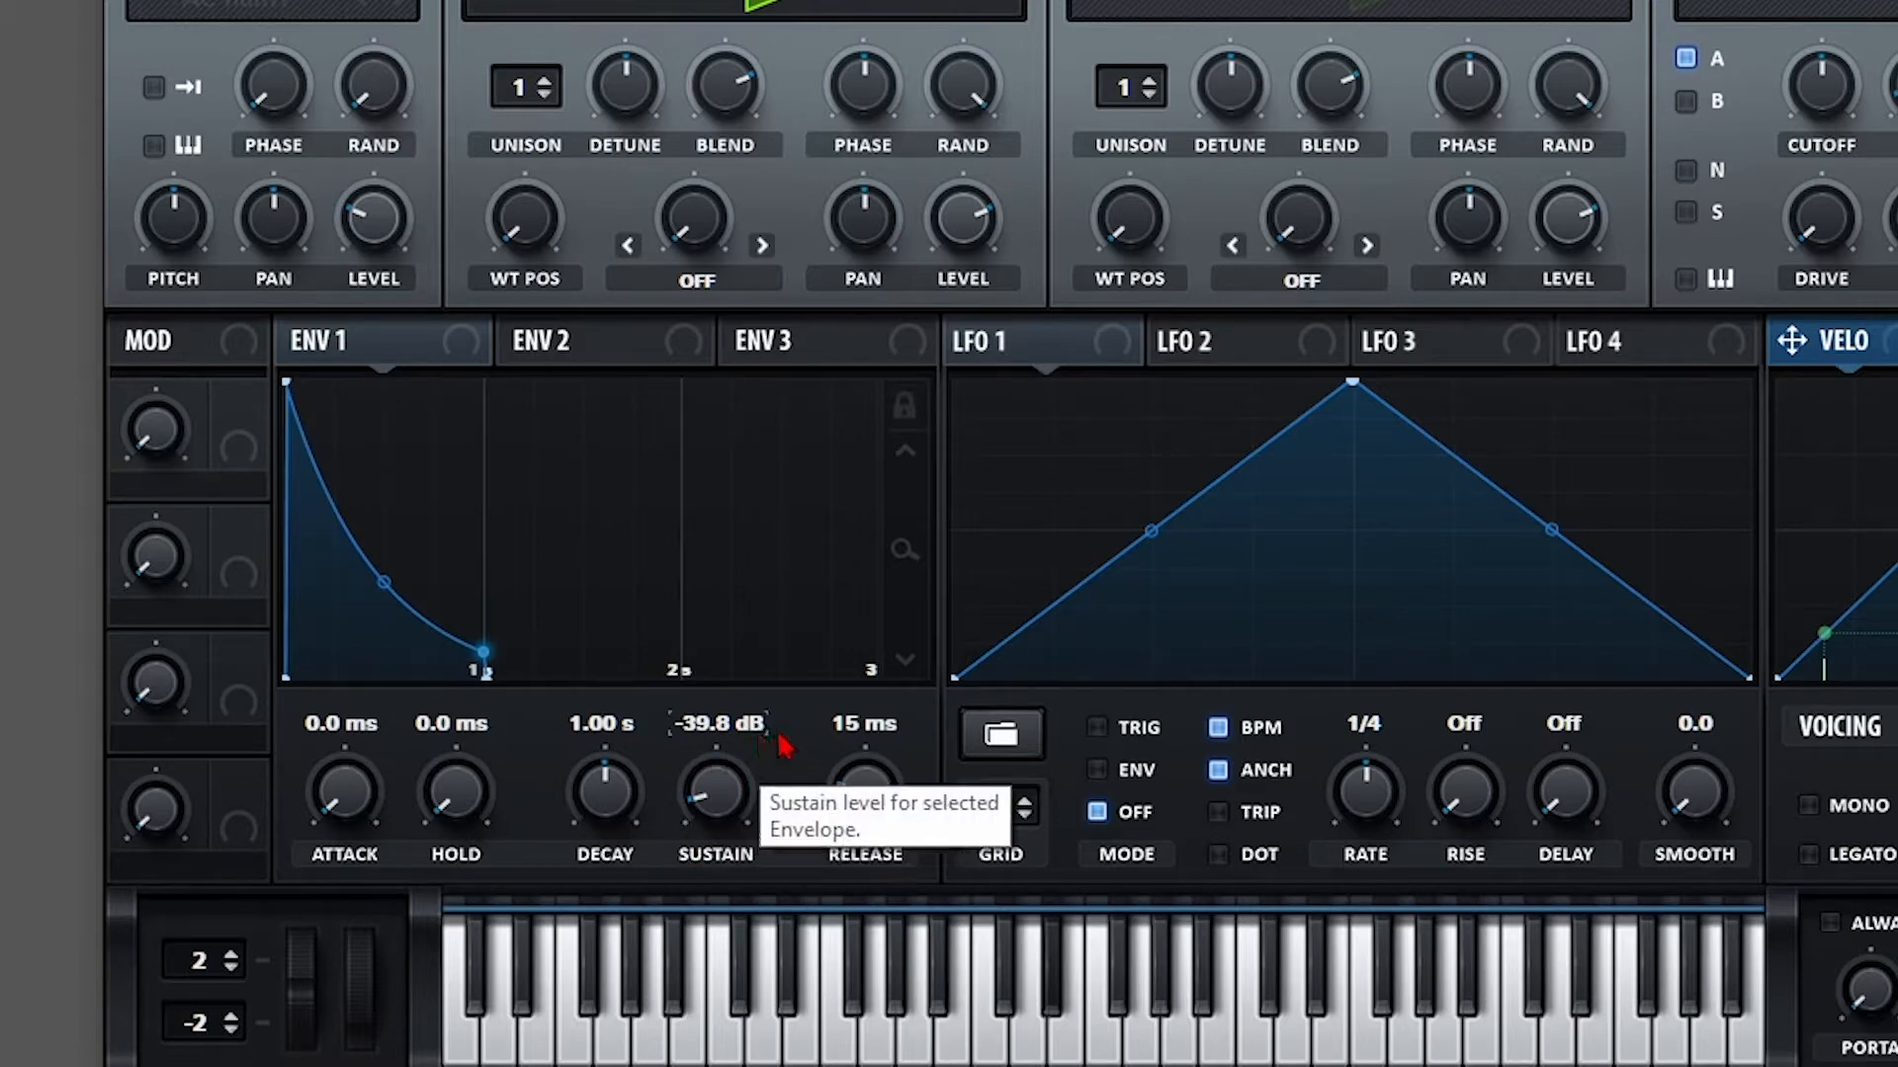
pyautogui.moveTo(728, 823); pyautogui.dragTo(796, 435)
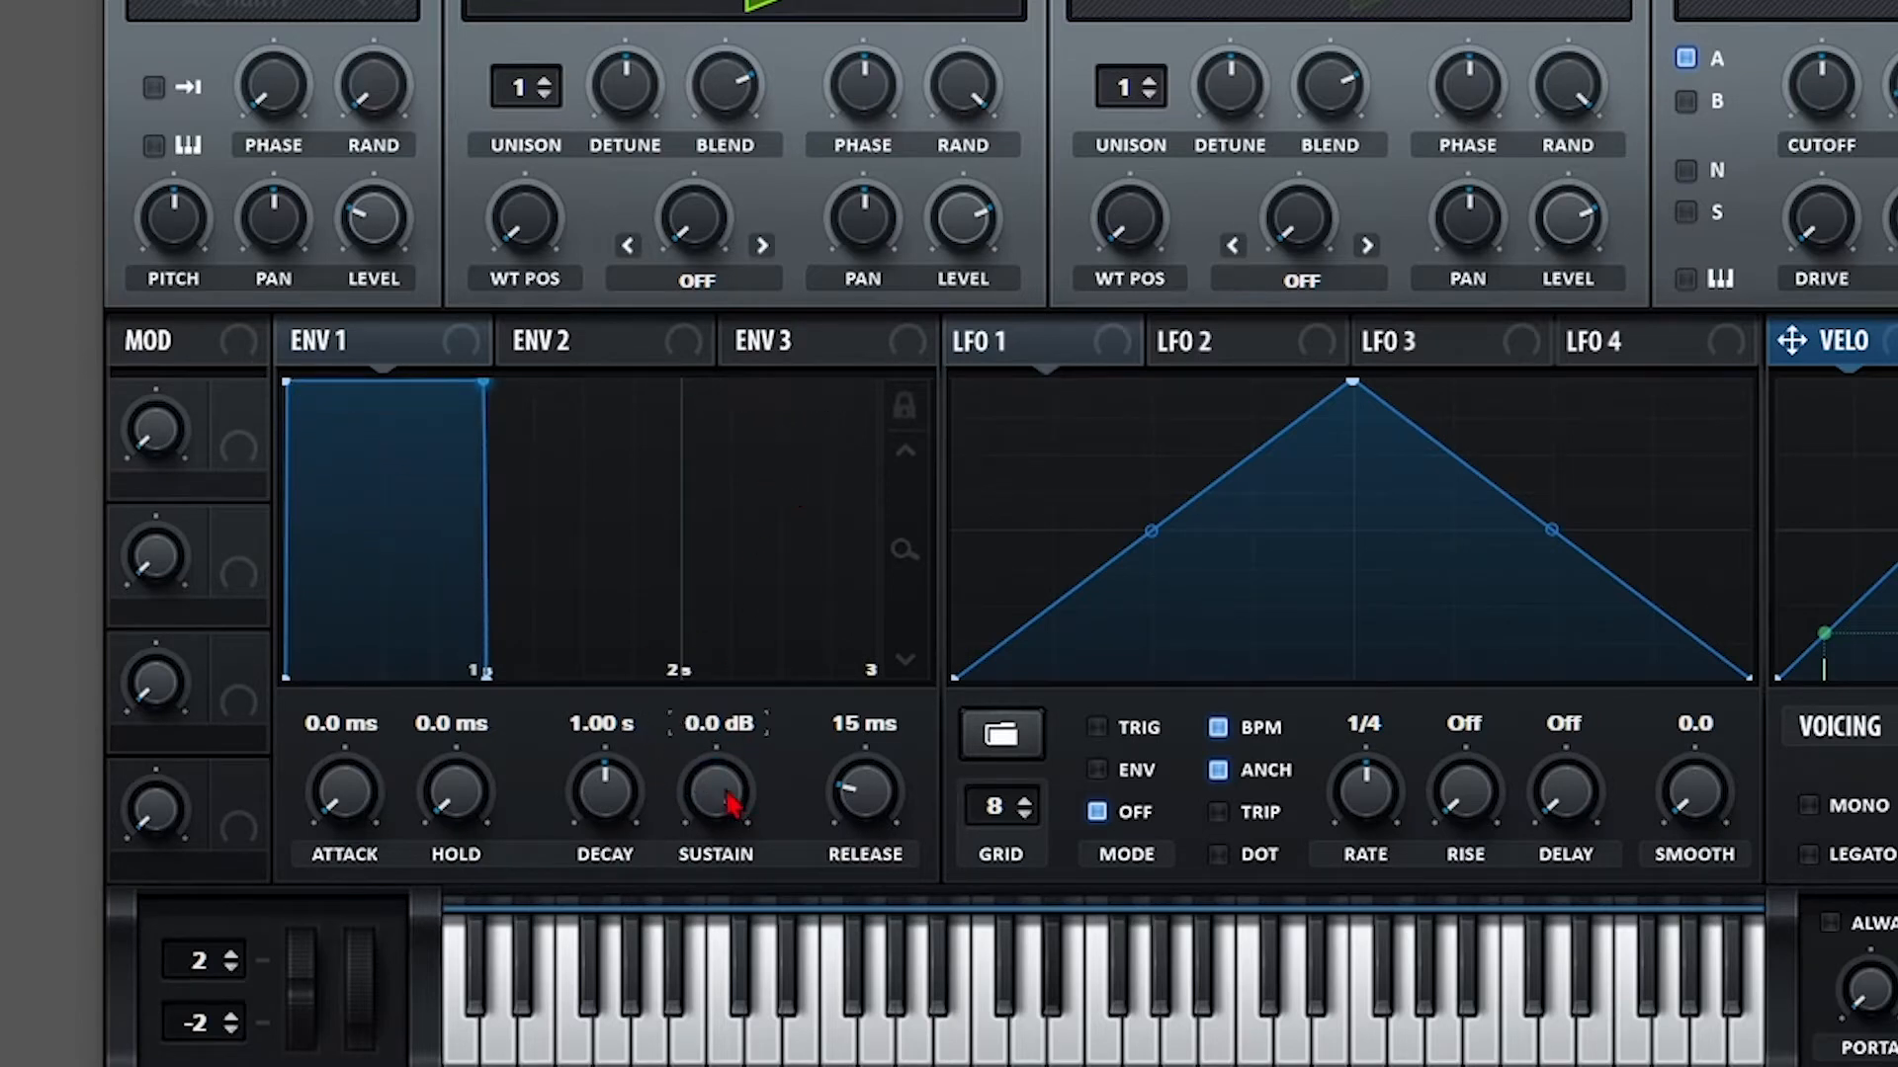
pyautogui.moveTo(715, 784); pyautogui.dragTo(704, 1046)
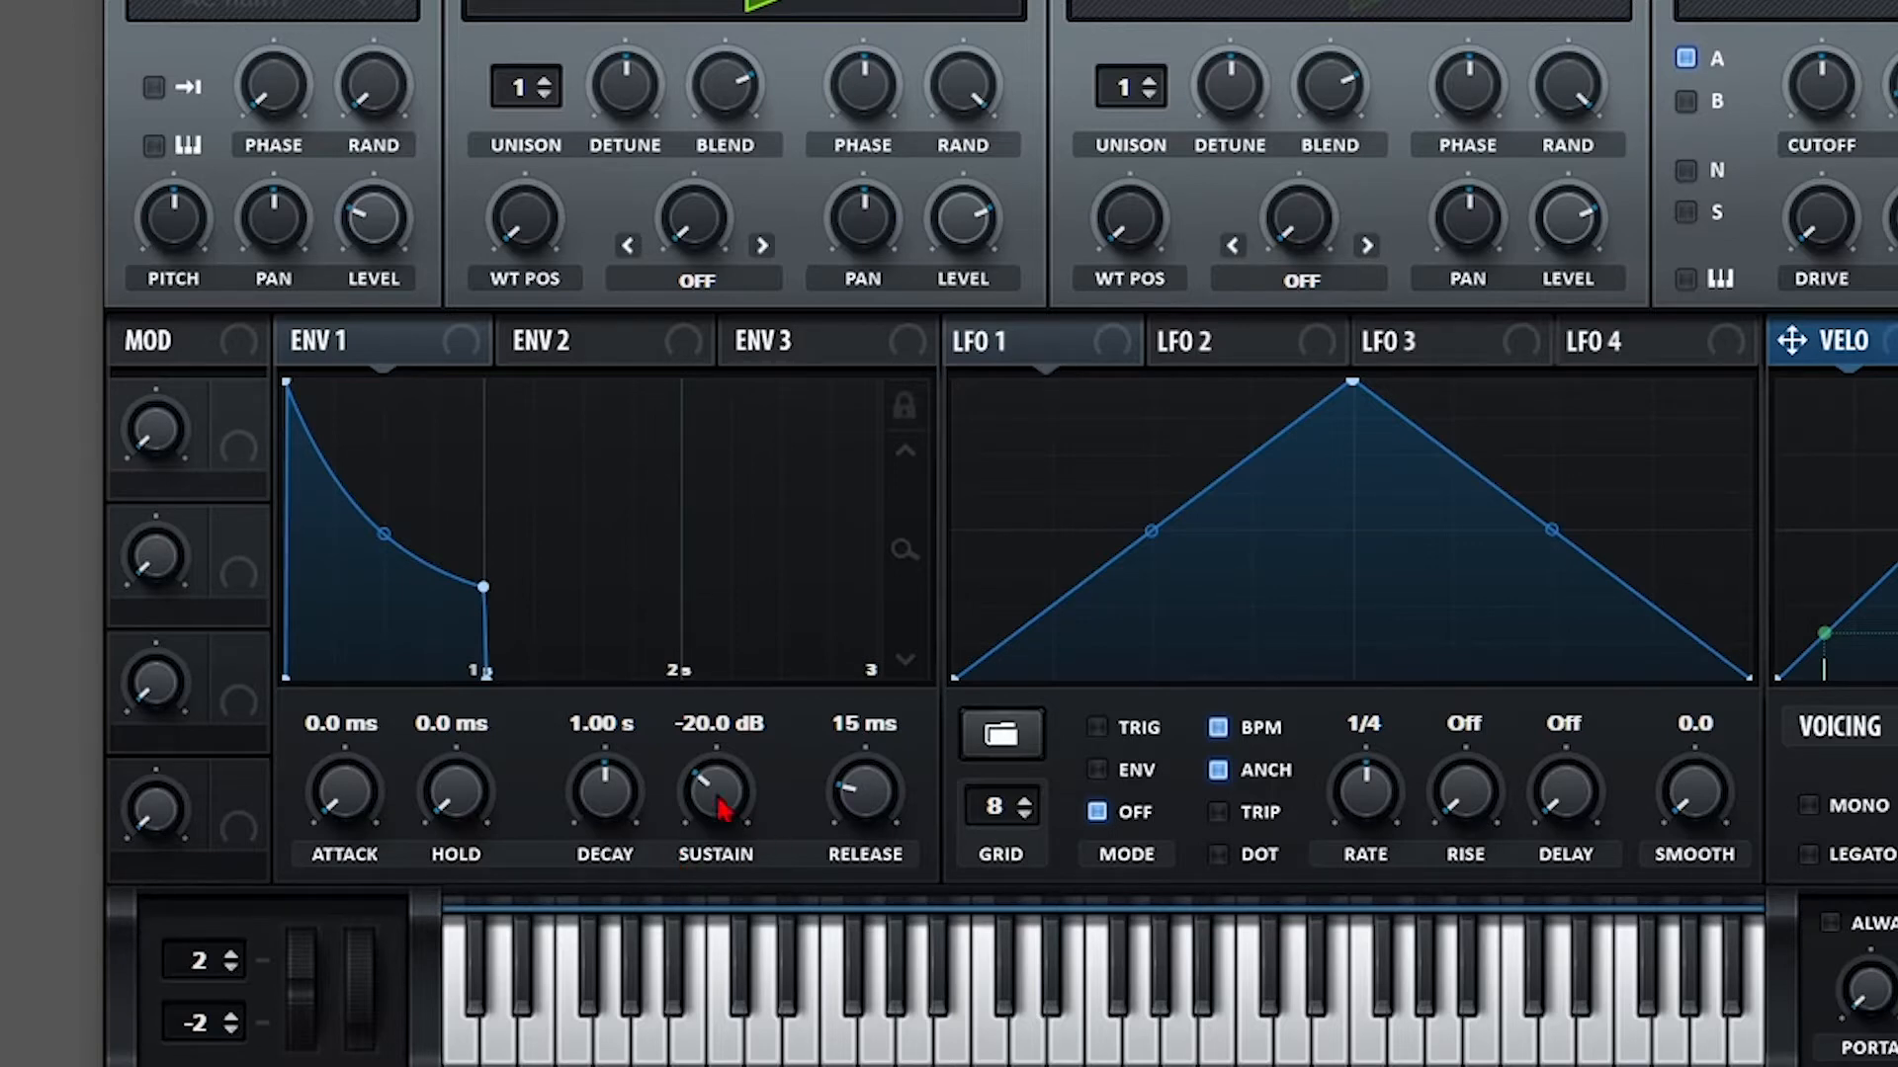
pyautogui.moveTo(623, 810); pyautogui.dragTo(607, 865)
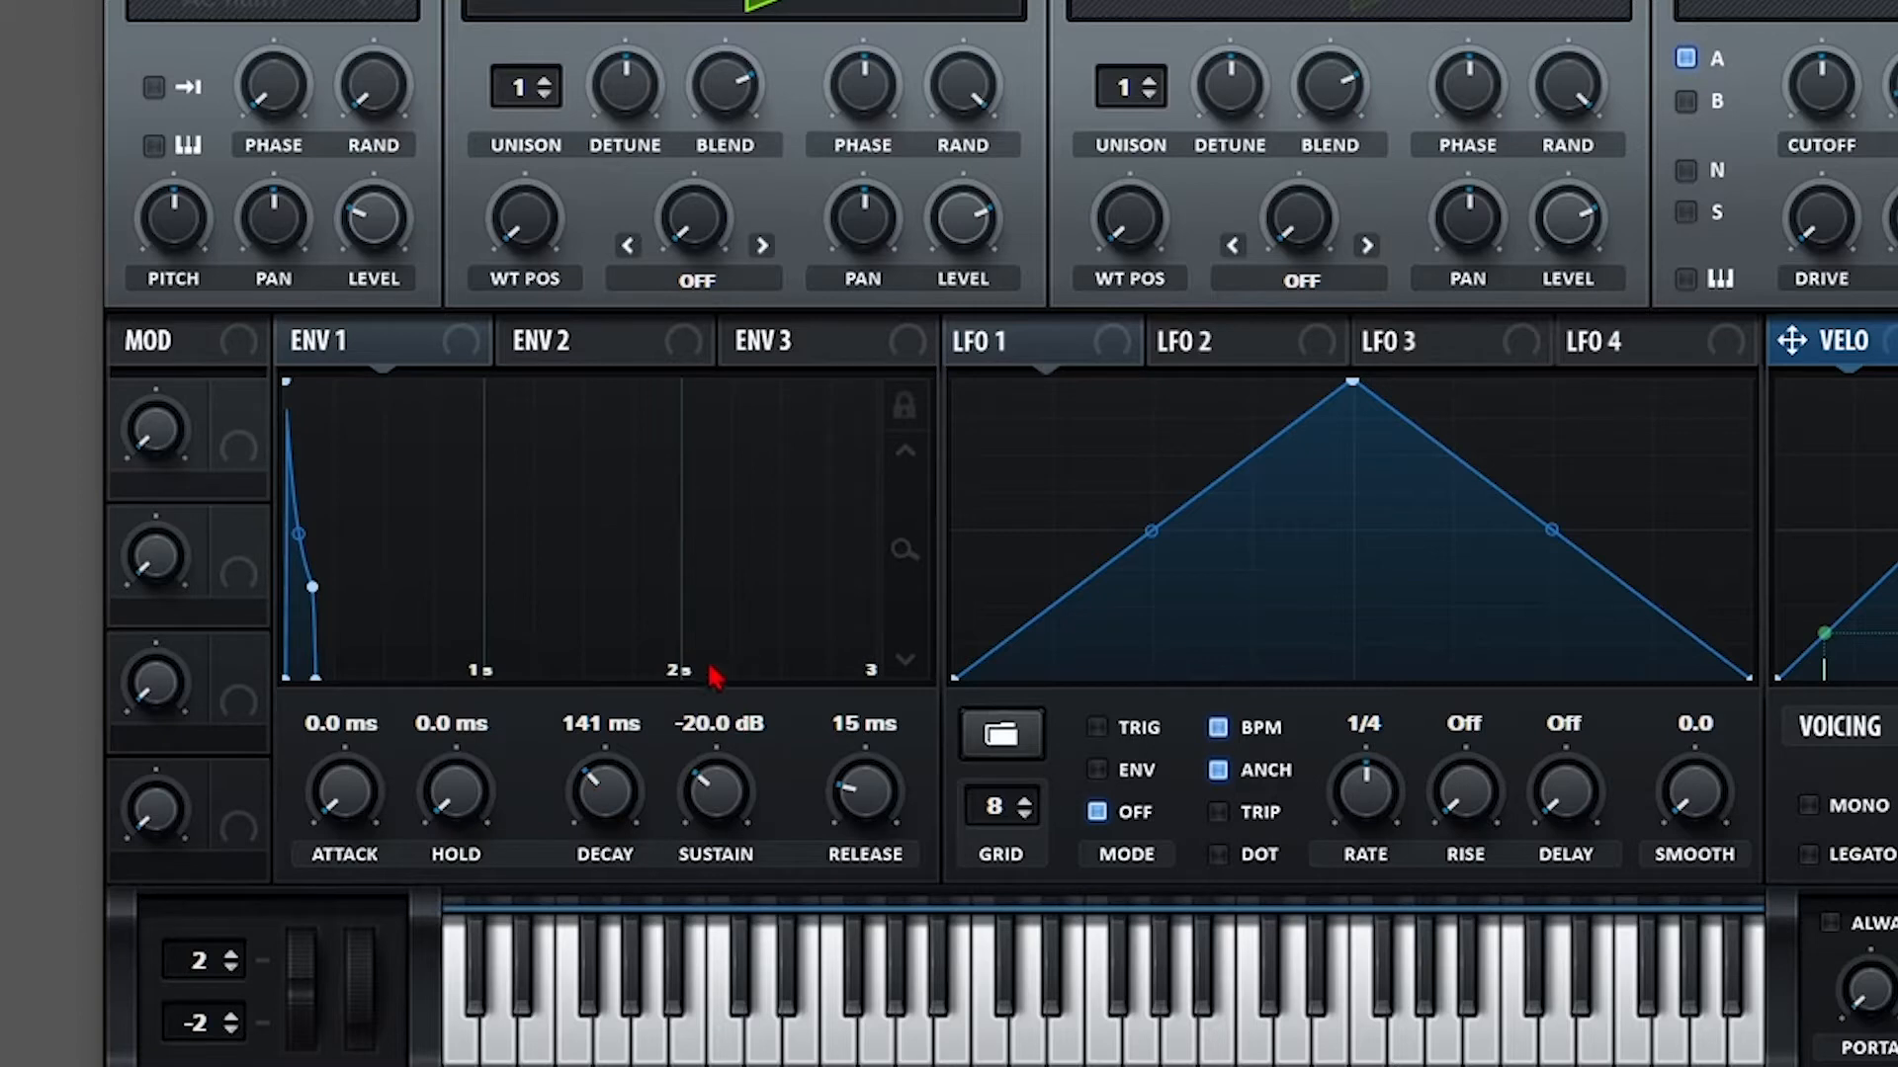
# Try longer Envelope 1 decays and lower sustains, ending at 1.65 s decay and -12.2 dB sustain.
pyautogui.moveTo(593, 822); pyautogui.dragTo(615, 794)
pyautogui.moveTo(607, 747); pyautogui.dragTo(608, 704)
pyautogui.moveTo(714, 793); pyautogui.dragTo(715, 855)
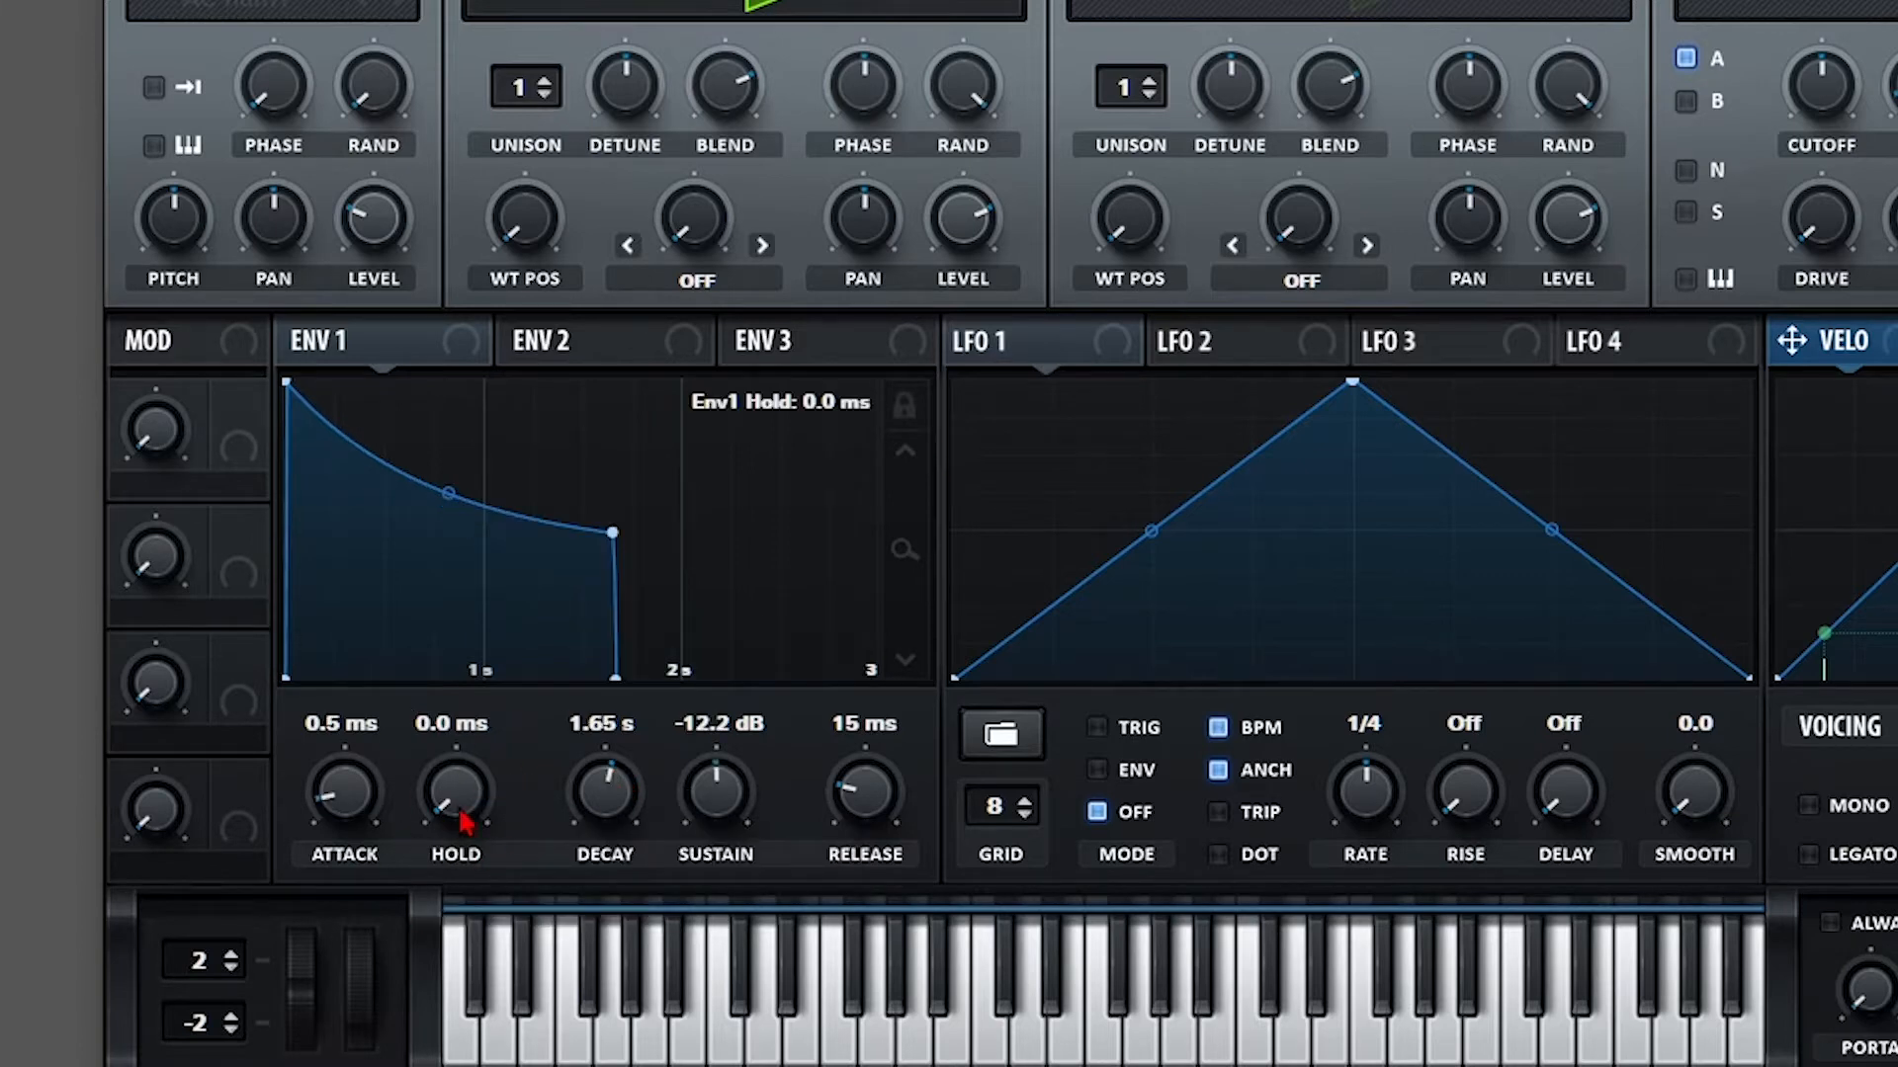
pyautogui.moveTo(465, 831); pyautogui.dragTo(465, 643)
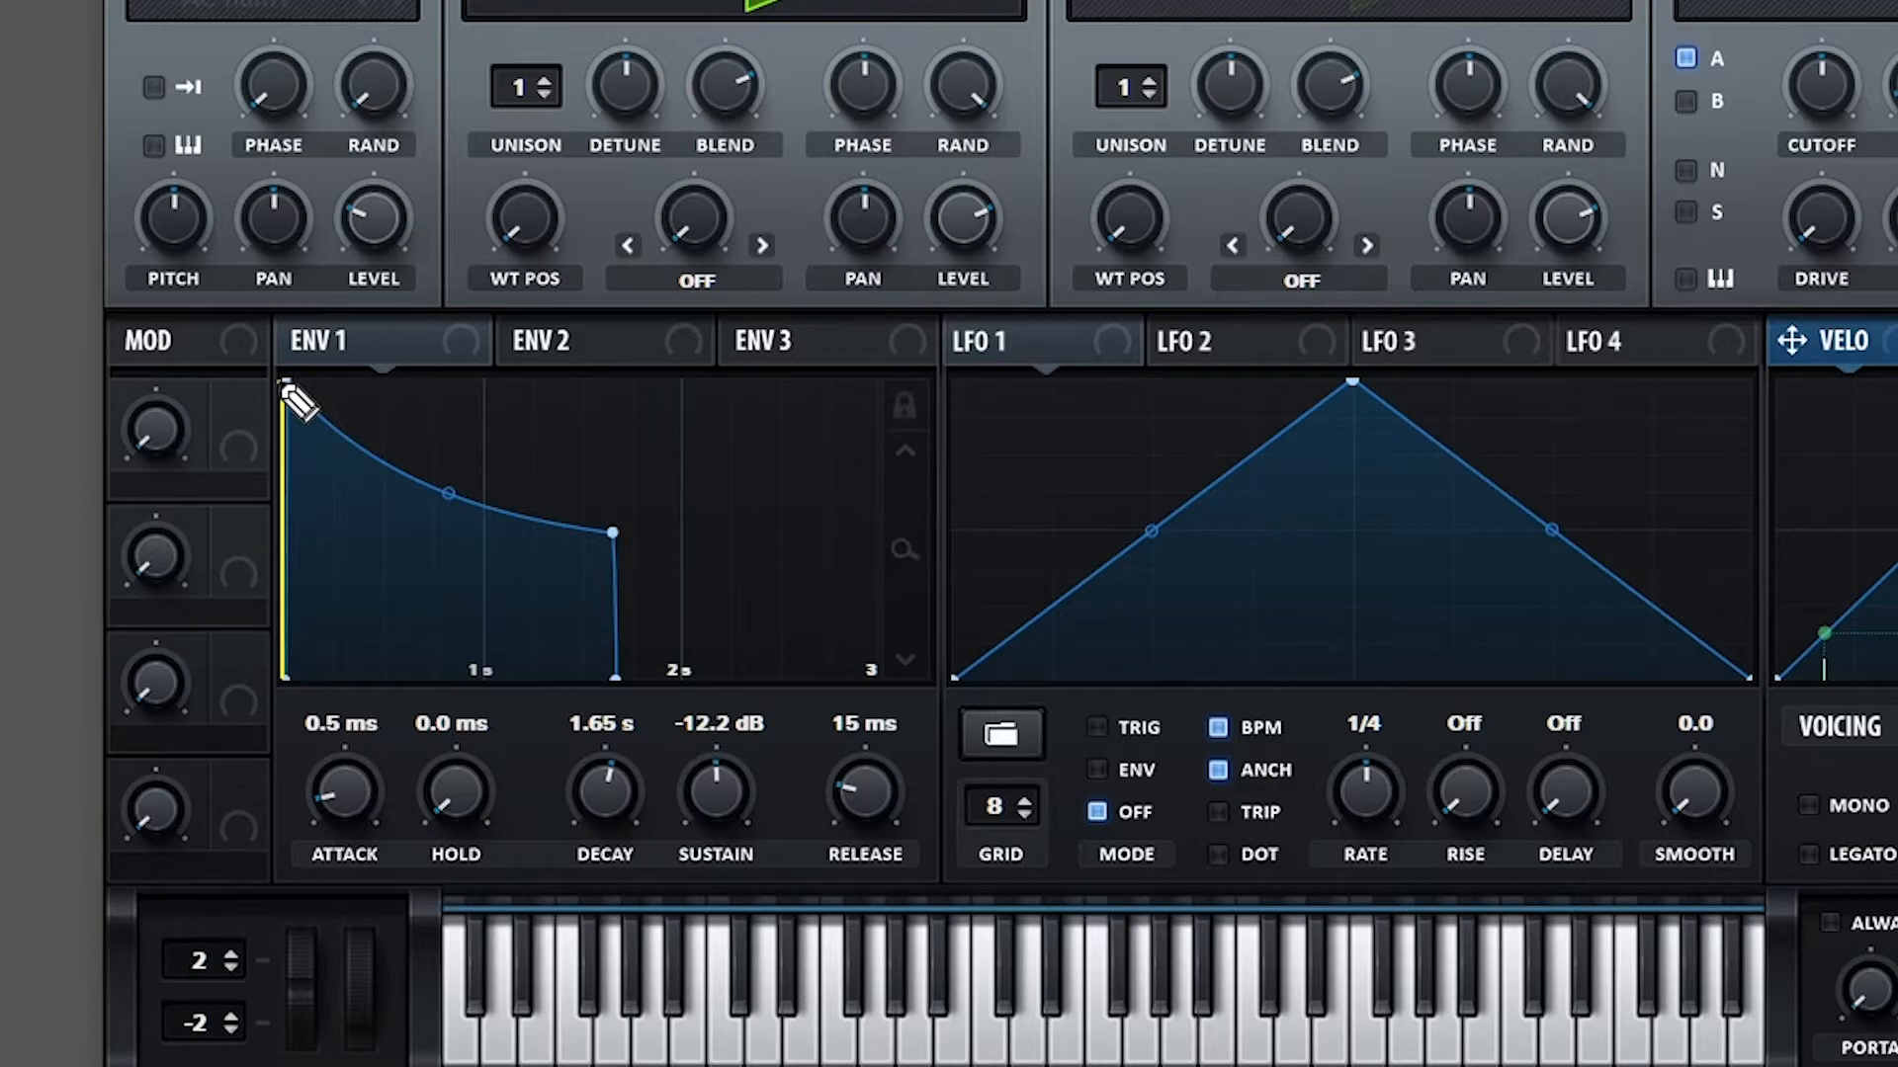
# Raise Envelope 1's hold to 1.09 s so the peak lasts about a second before decaying.
pyautogui.moveTo(294, 401)
pyautogui.mouseDown()
pyautogui.moveTo(495, 542)
pyautogui.moveTo(614, 534)
pyautogui.moveTo(589, 536)
pyautogui.mouseUp()
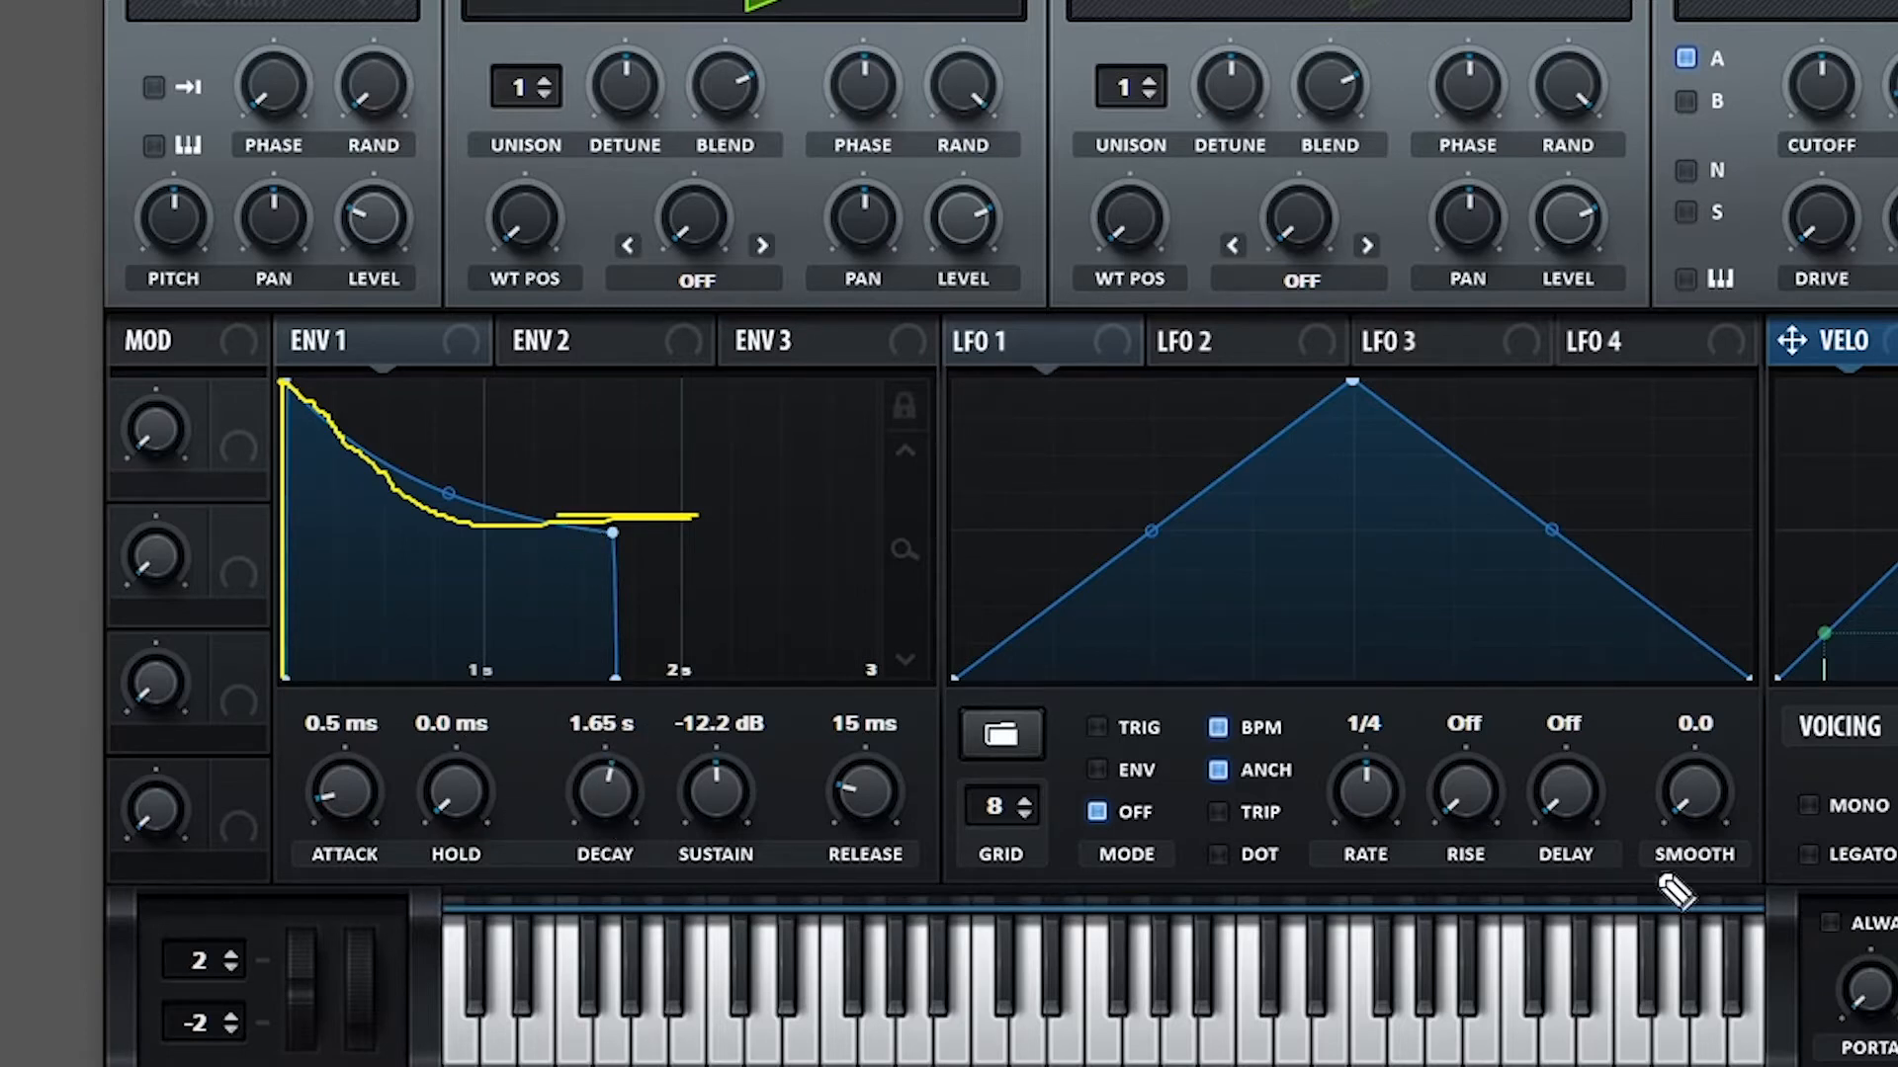
pyautogui.press('Escape')
pyautogui.moveTo(479, 818); pyautogui.dragTo(492, 622)
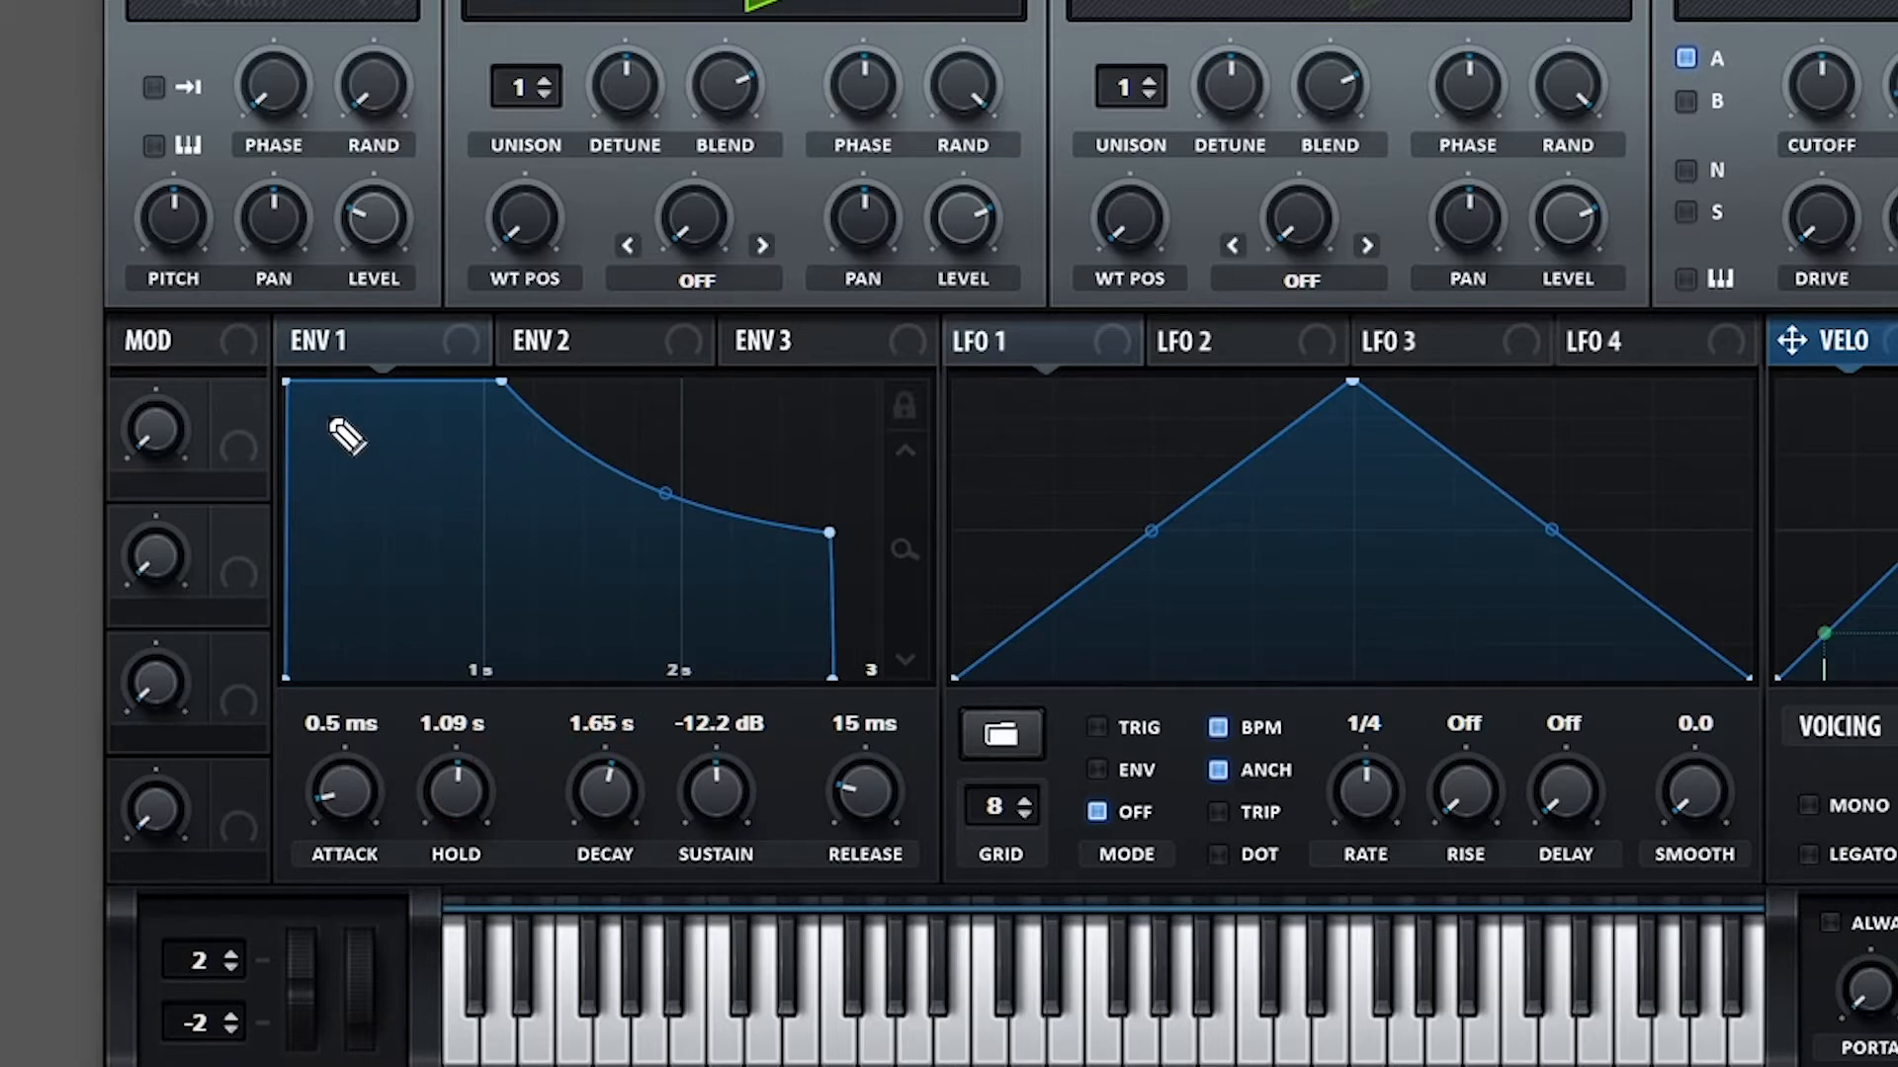
pyautogui.moveTo(322, 415); pyautogui.dragTo(494, 413)
pyautogui.moveTo(403, 524); pyautogui.dragTo(400, 573)
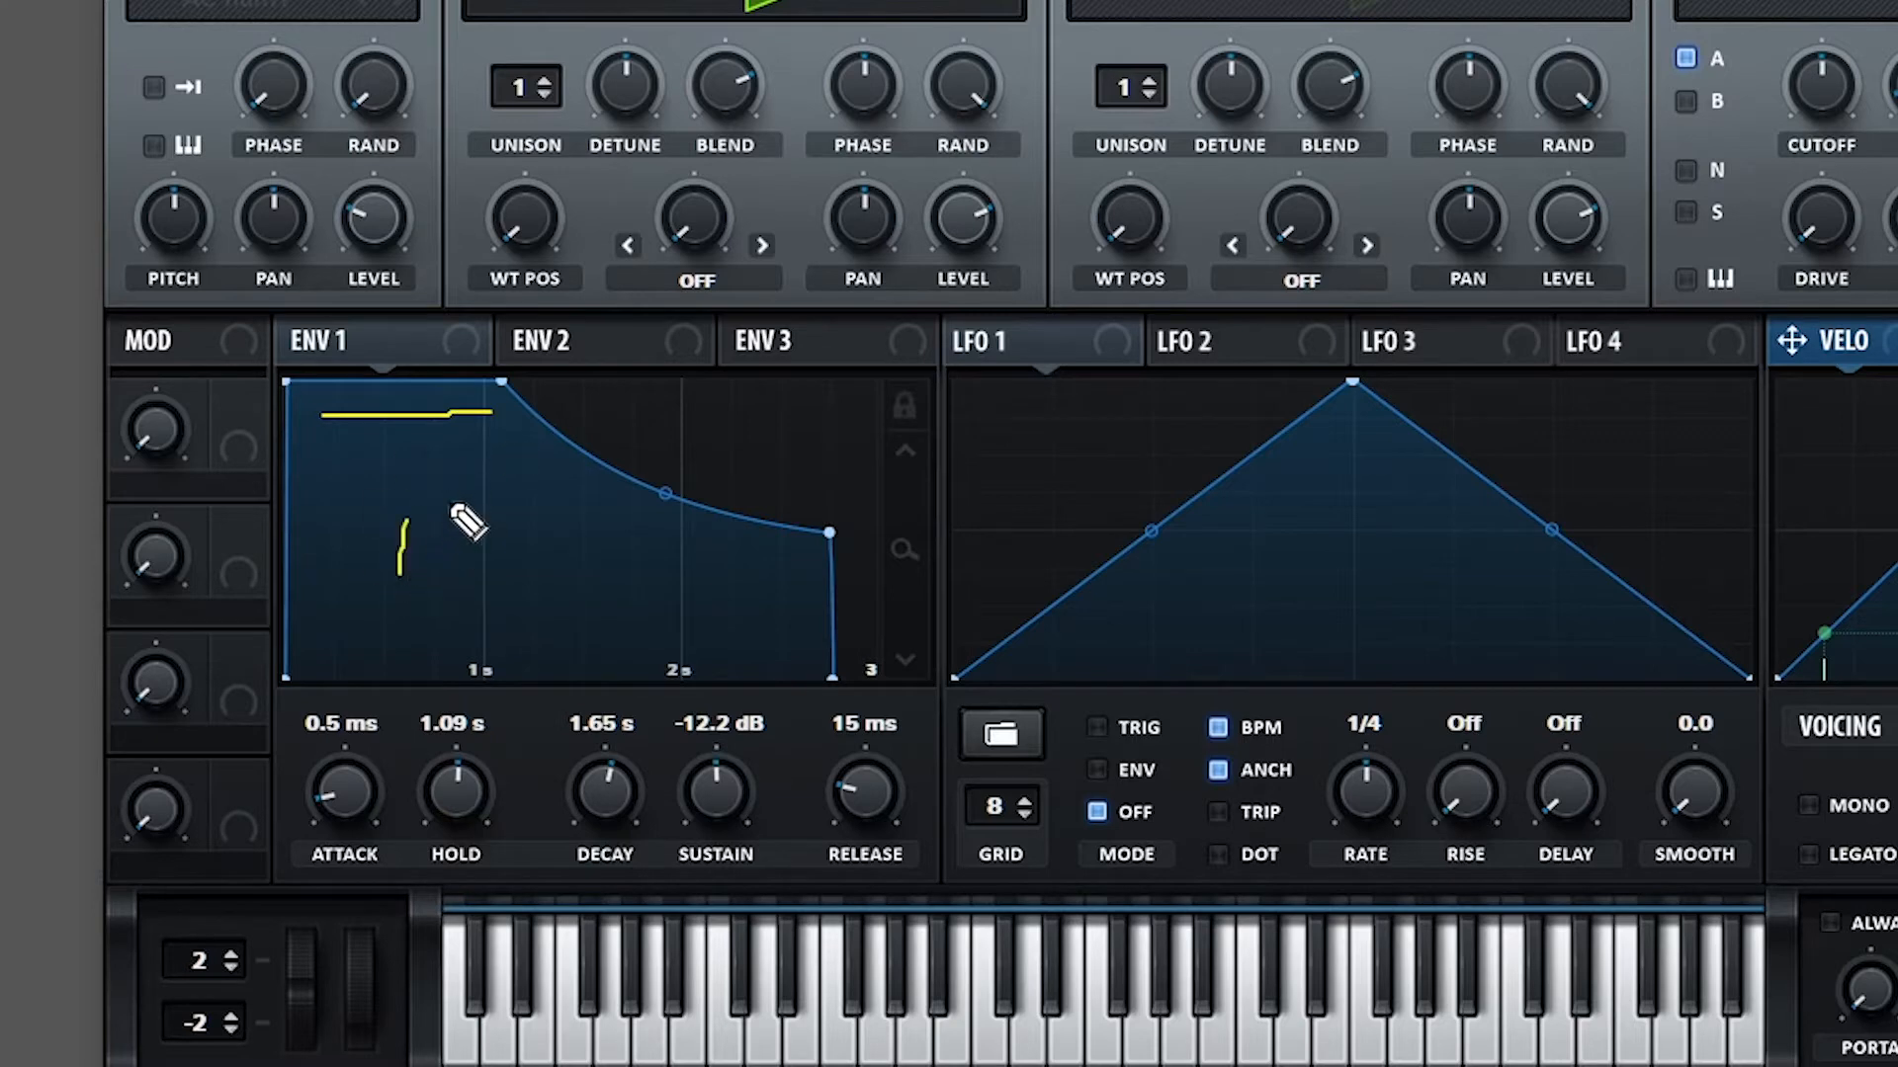
pyautogui.moveTo(450, 502); pyautogui.dragTo(531, 567)
pyautogui.moveTo(563, 498); pyautogui.dragTo(588, 555)
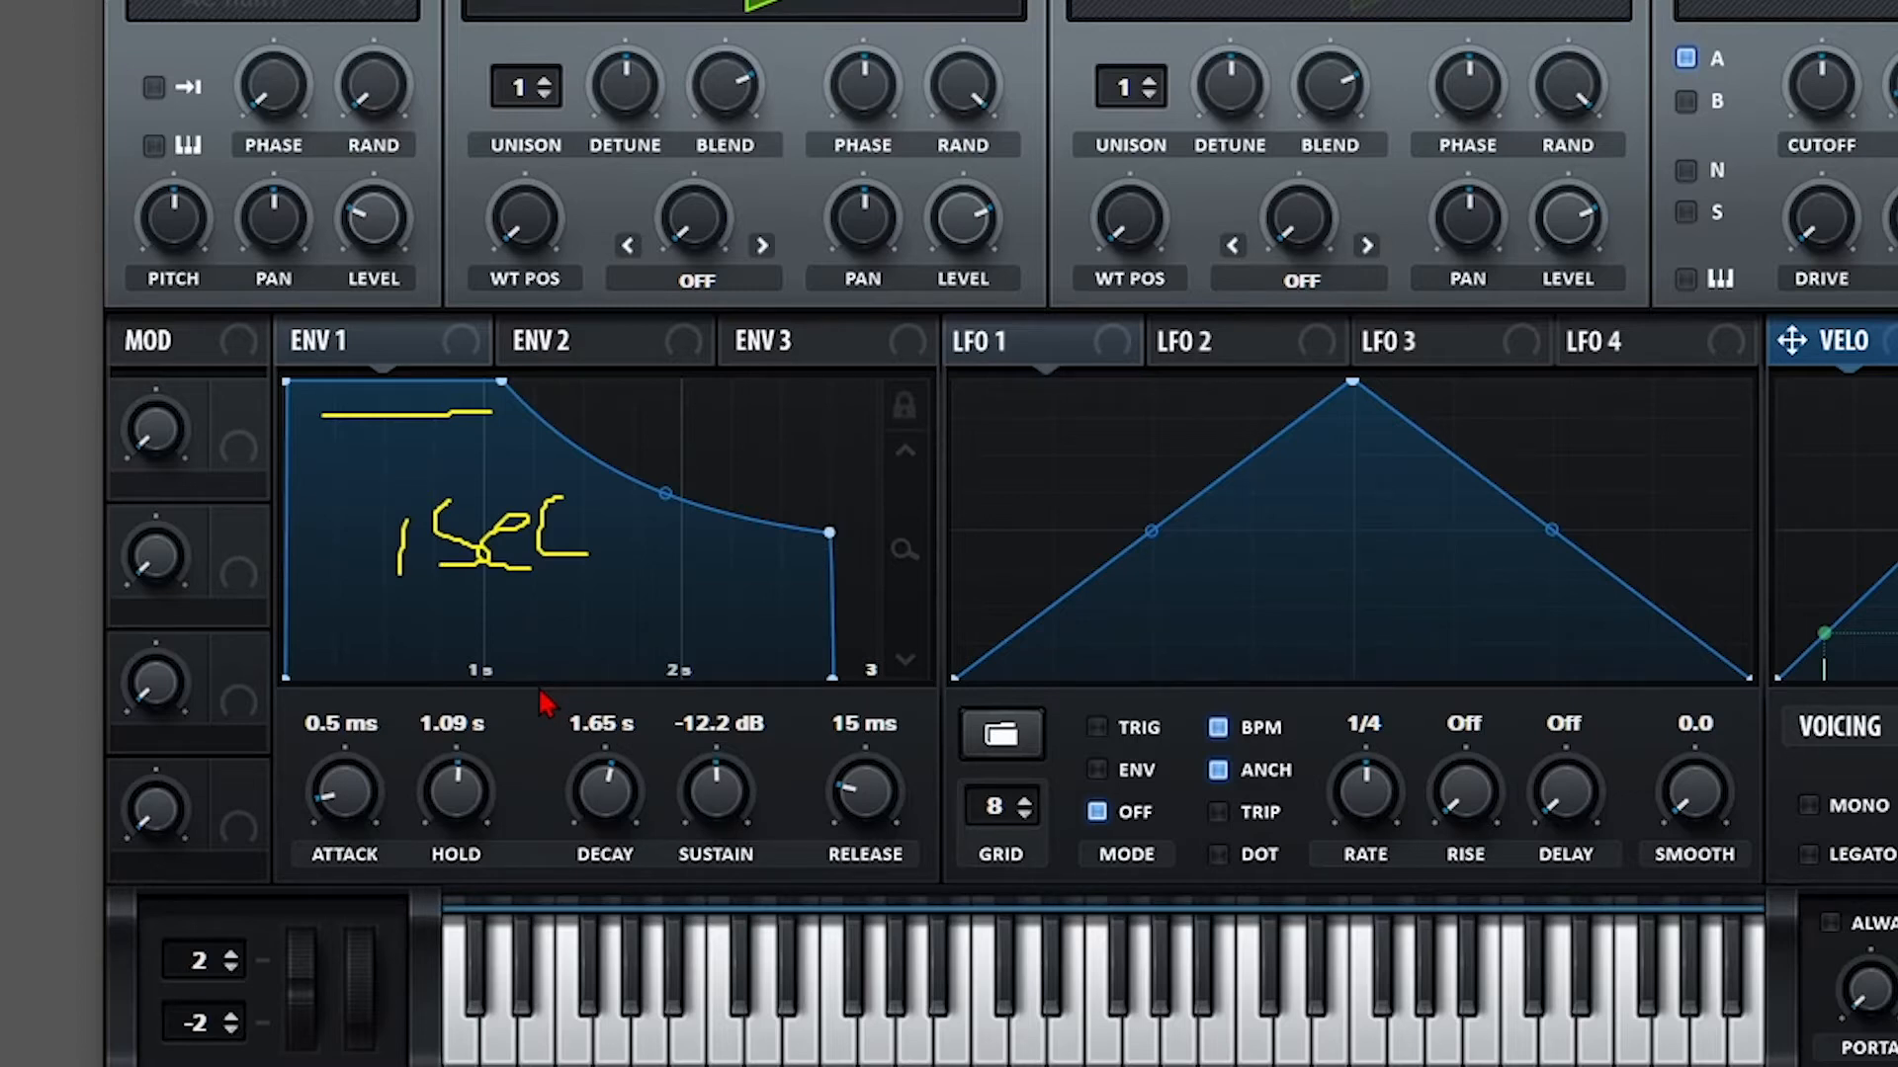
pyautogui.press('Escape')
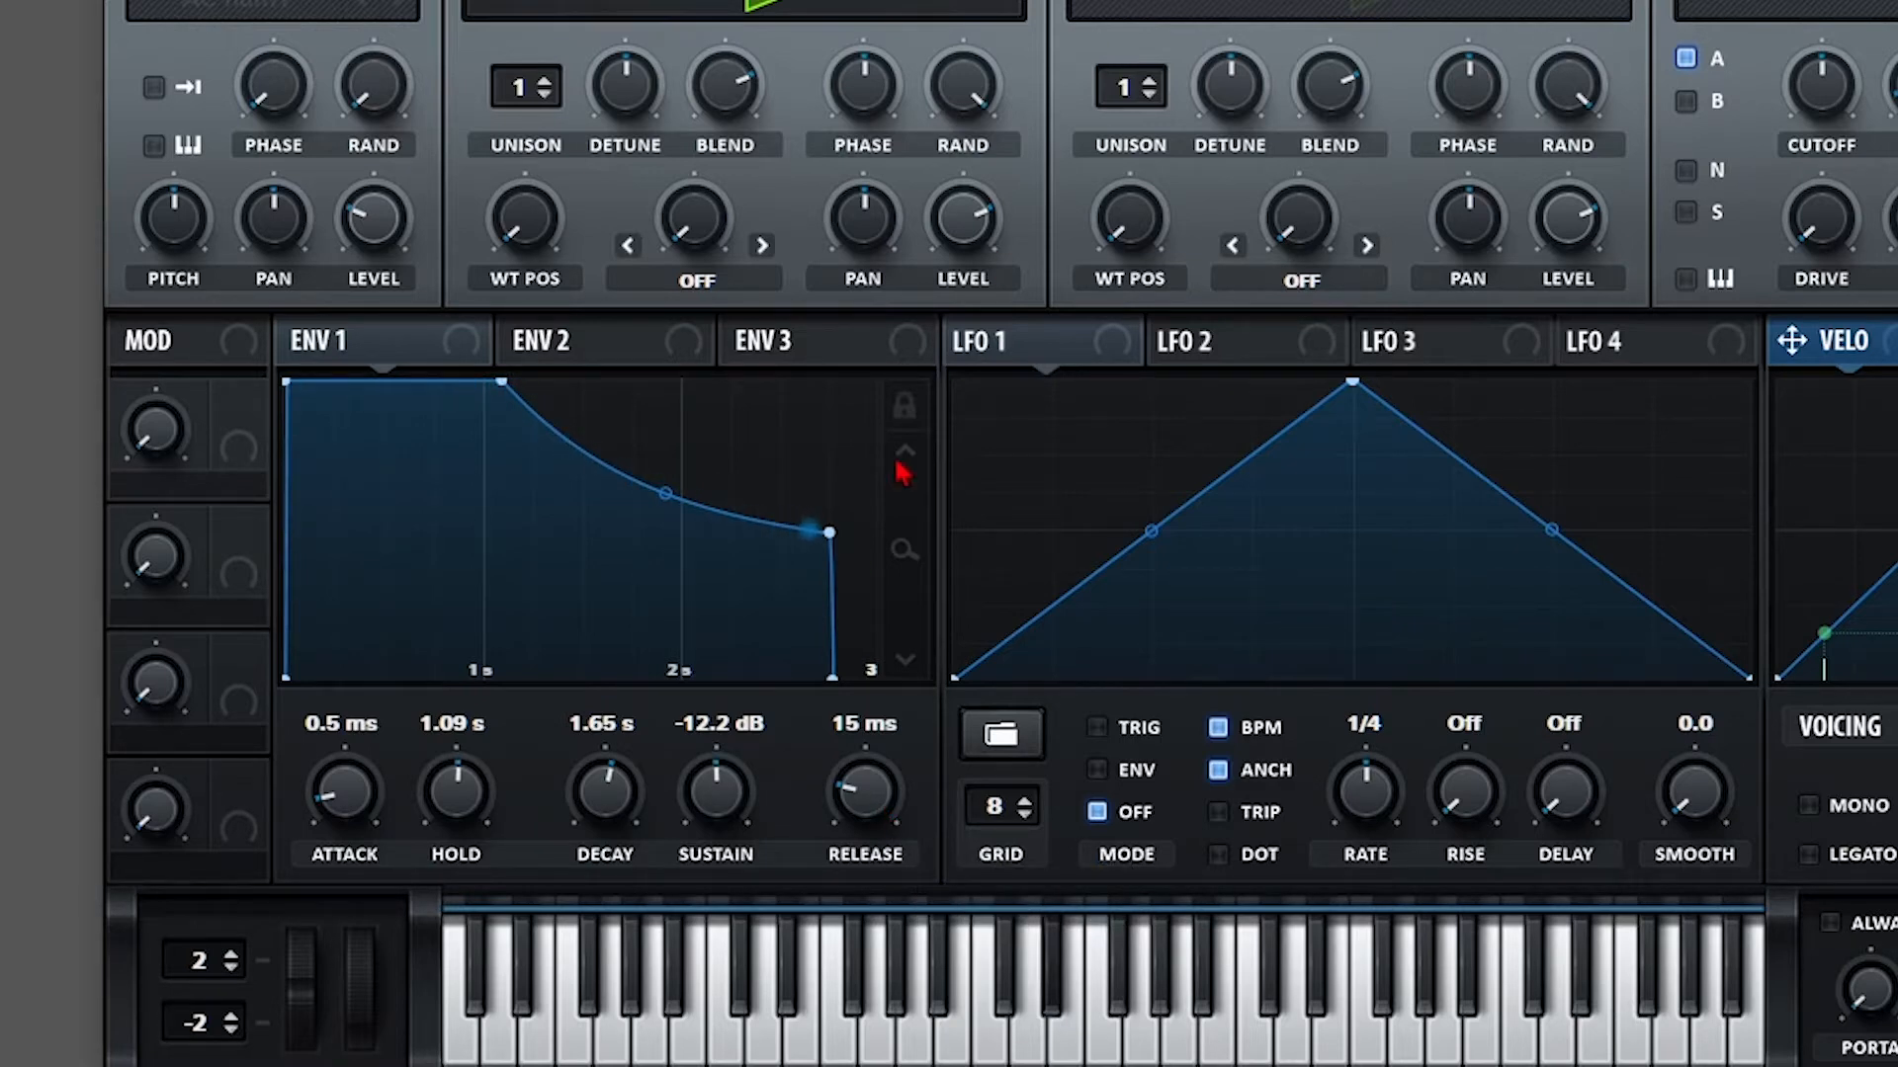
# Lower Envelope 1 sustain to -18.9 dB, extend release to 12.5 s, and lock the graph's time scaling.
pyautogui.moveTo(714, 791); pyautogui.dragTo(713, 837)
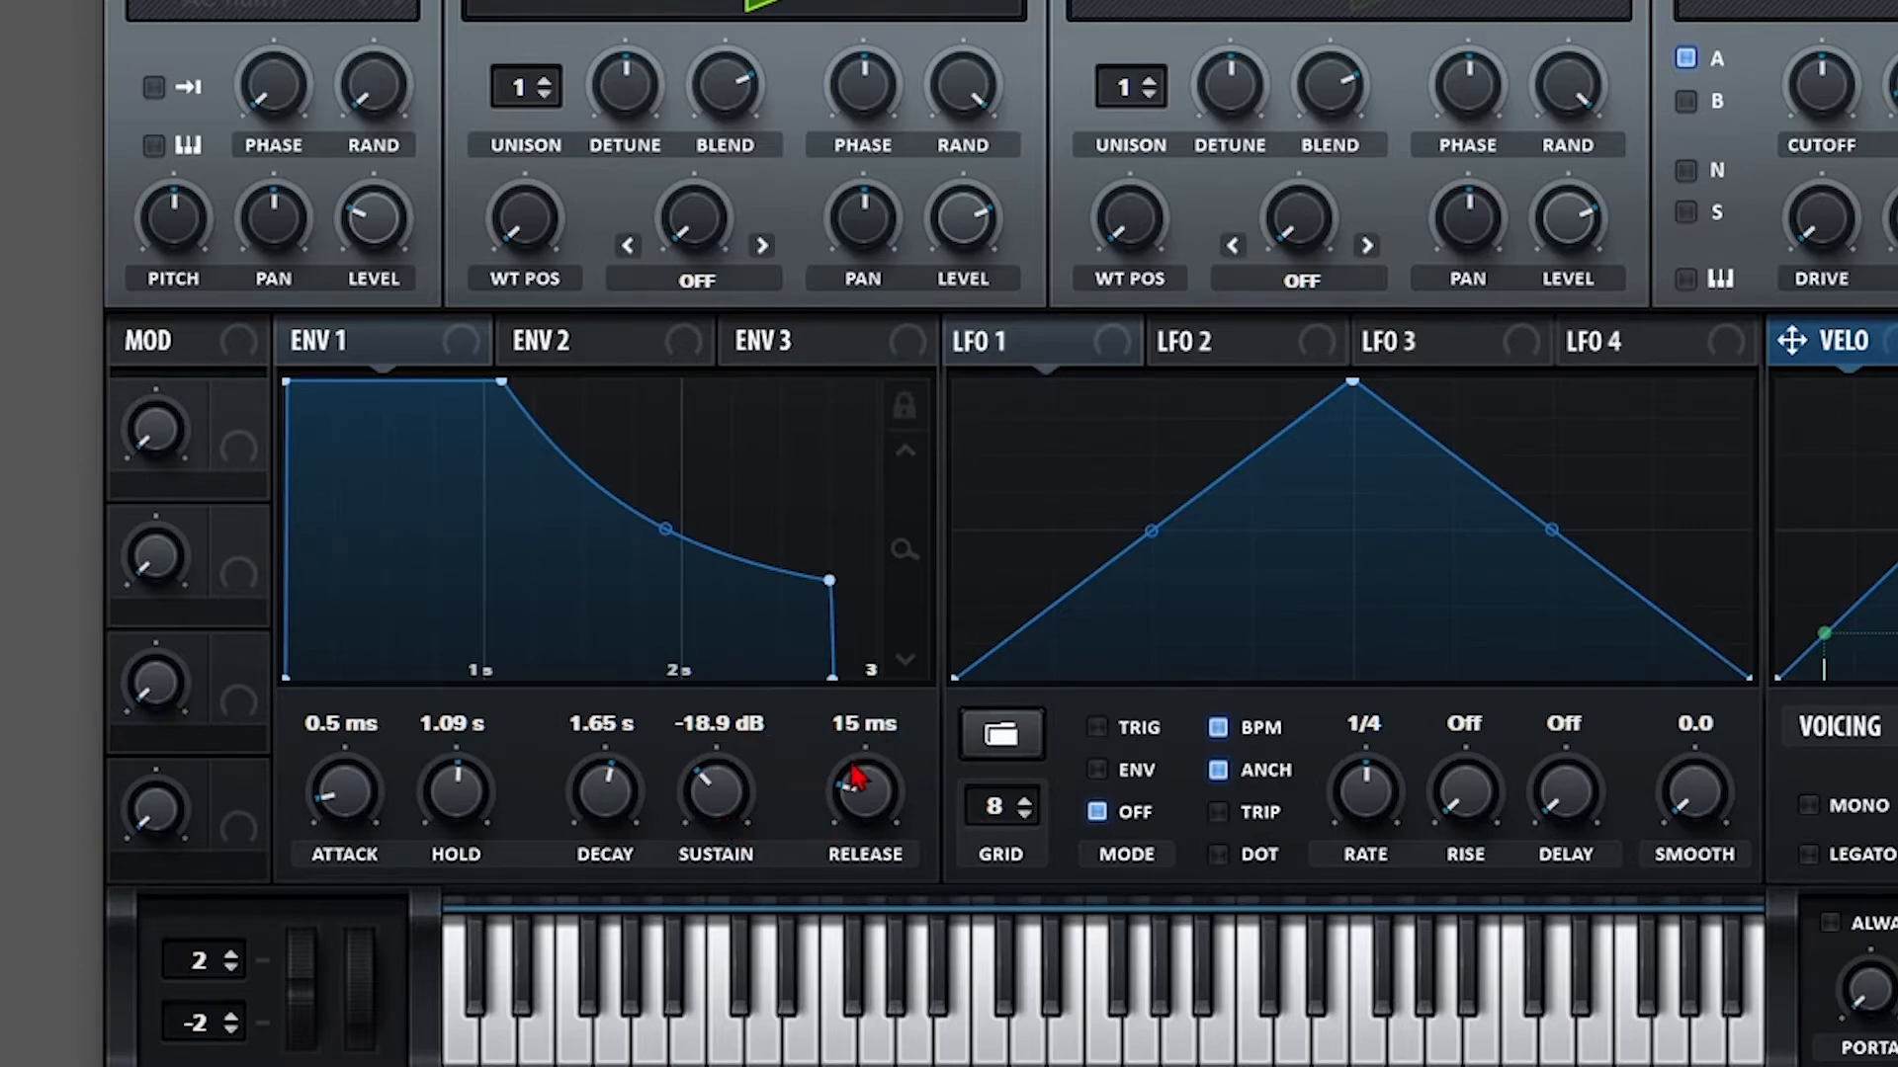
pyautogui.moveTo(862, 812); pyautogui.dragTo(886, 602)
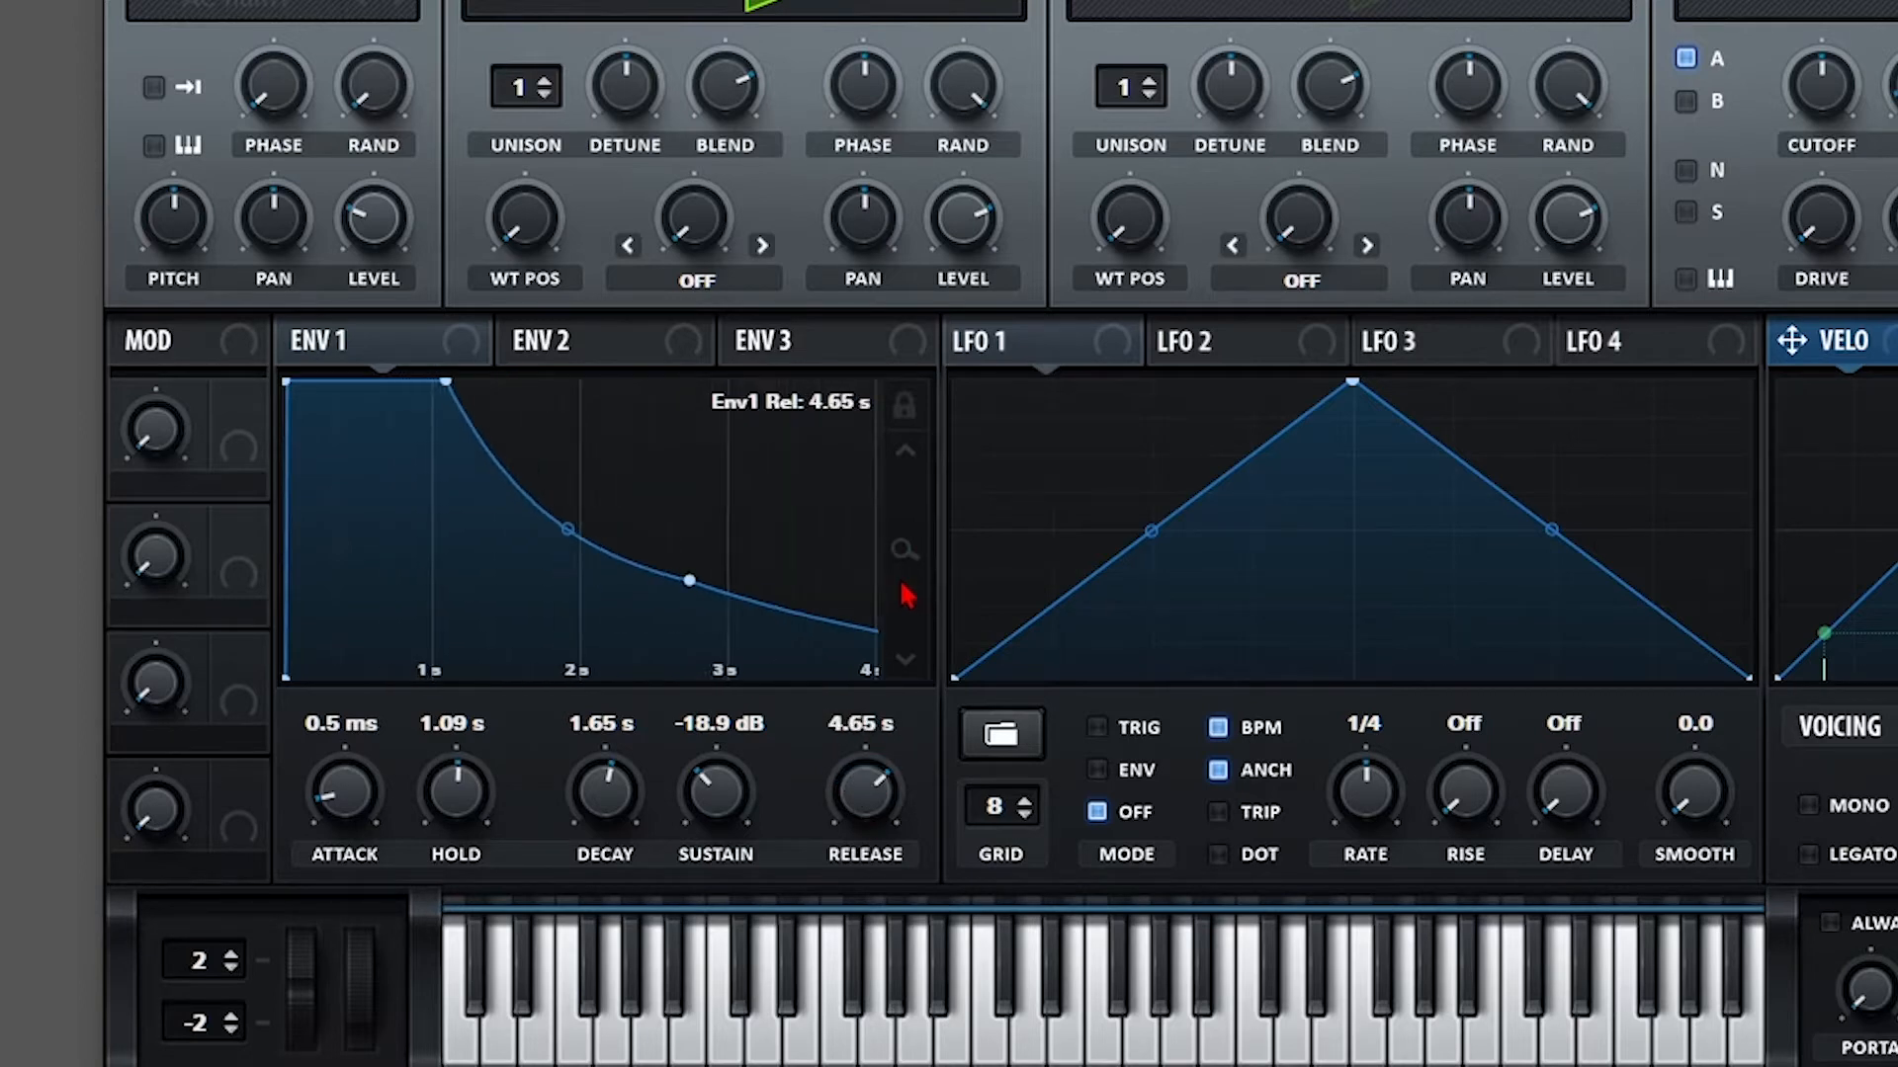
pyautogui.moveTo(889, 797)
pyautogui.mouseDown()
pyautogui.moveTo(882, 730)
pyautogui.moveTo(880, 767)
pyautogui.mouseUp()
pyautogui.click(903, 408)
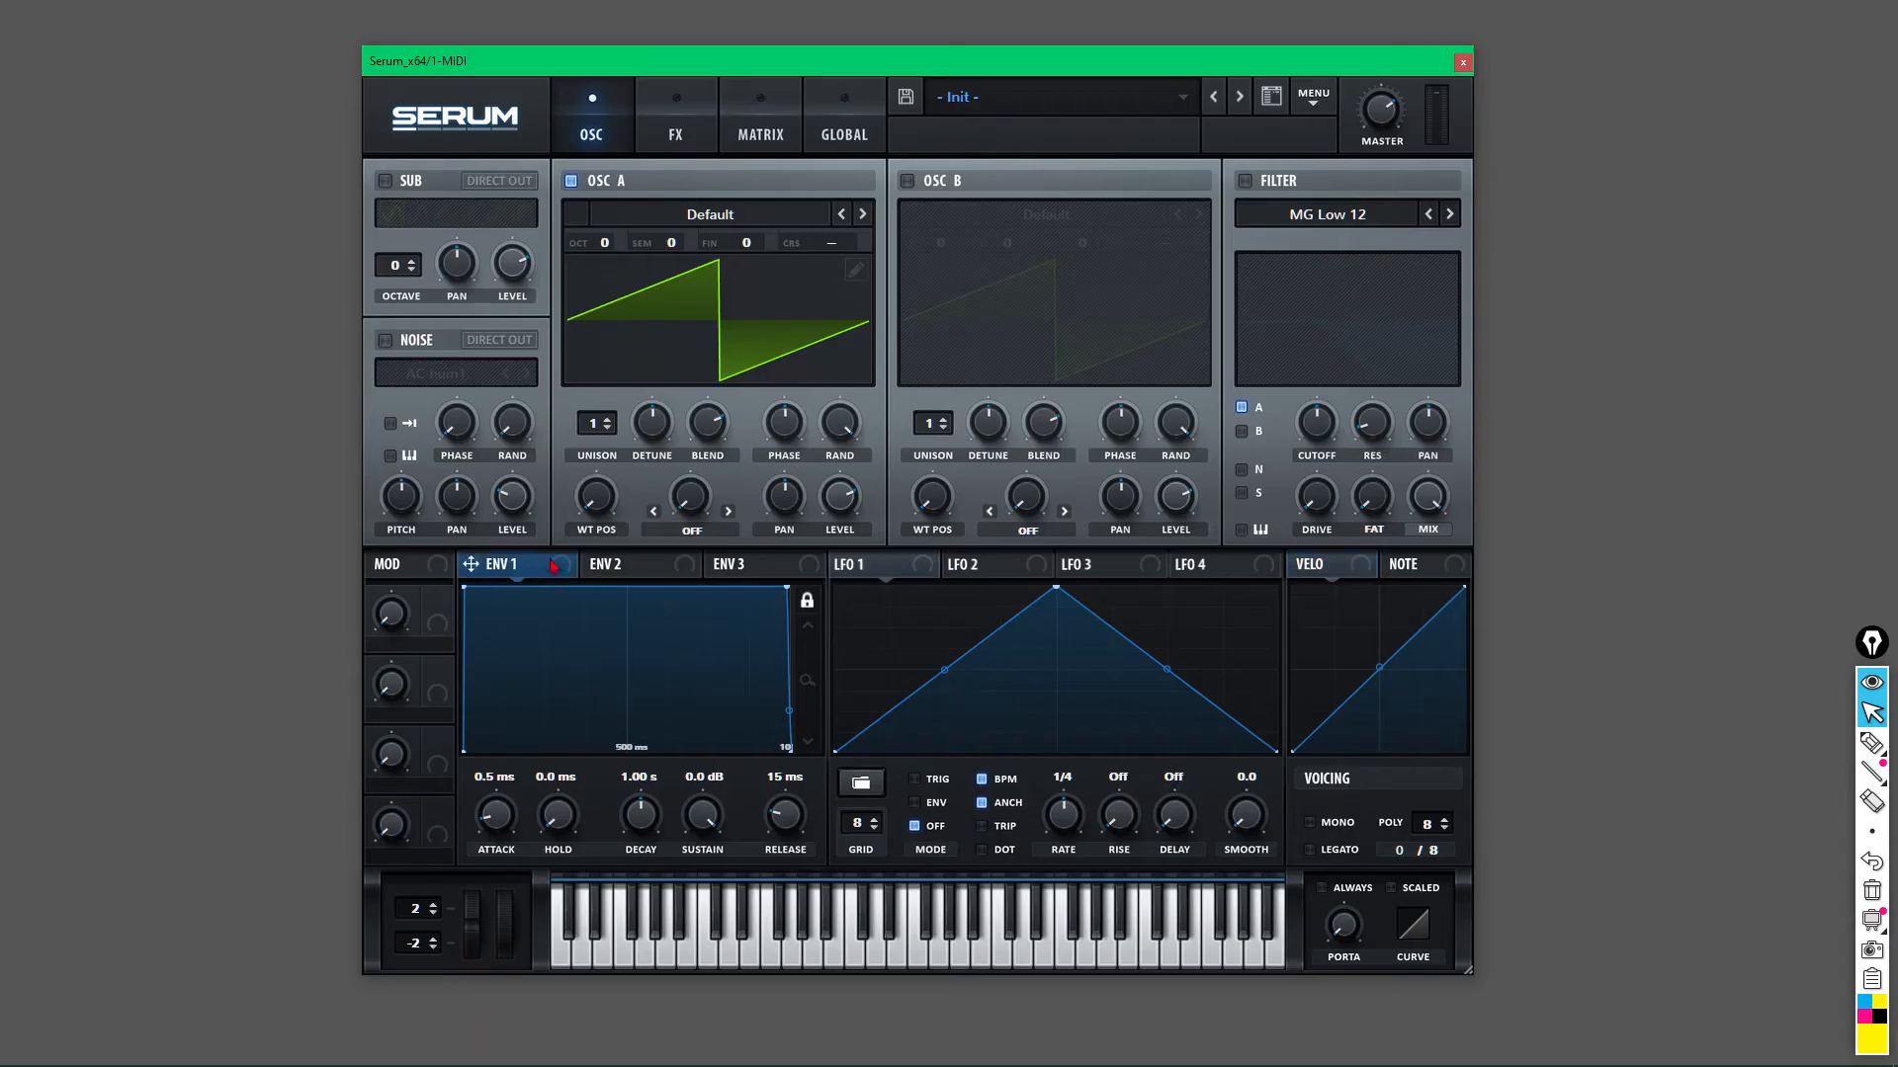
# Route Envelope 1 to OSC A's wavetable position and load the Analog 'BS2 - Subby Saw' wavetable.
pyautogui.moveTo(529, 571); pyautogui.dragTo(600, 506)
pyautogui.click(703, 221)
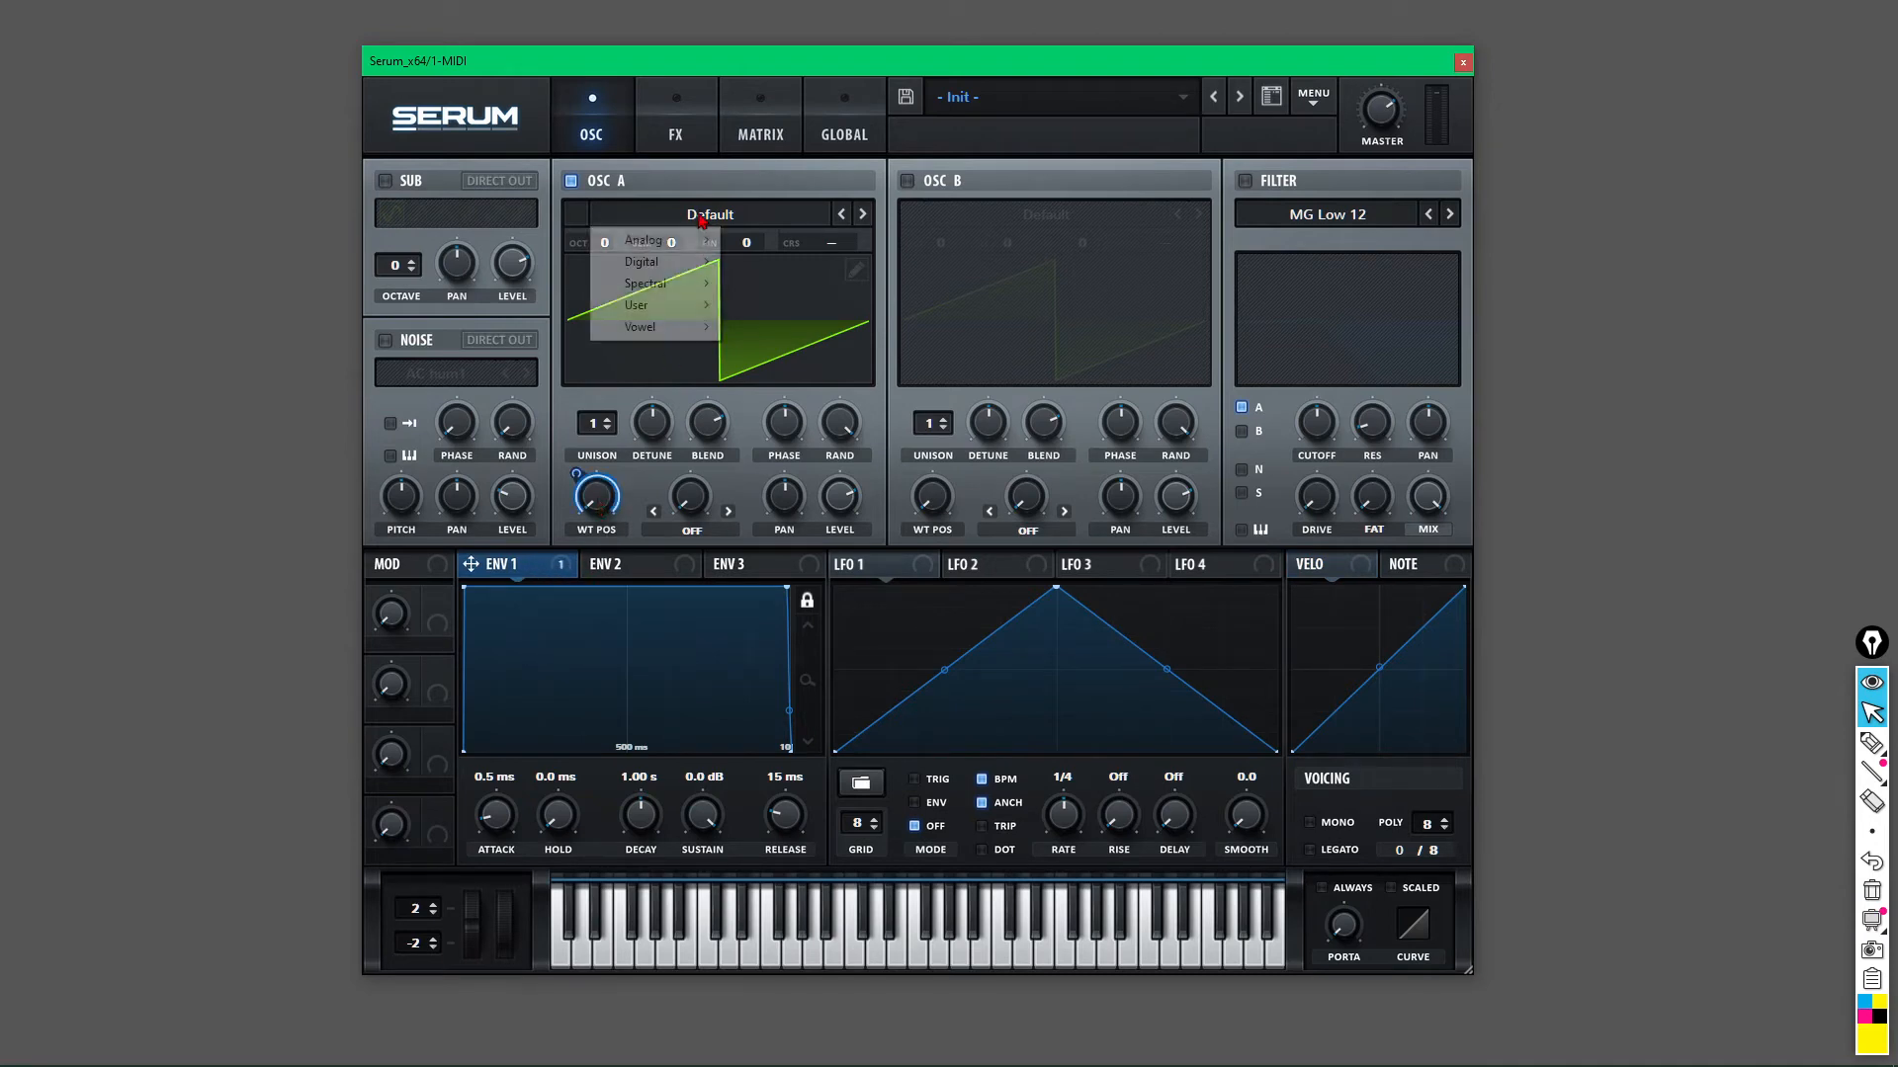
pyautogui.moveTo(697, 261)
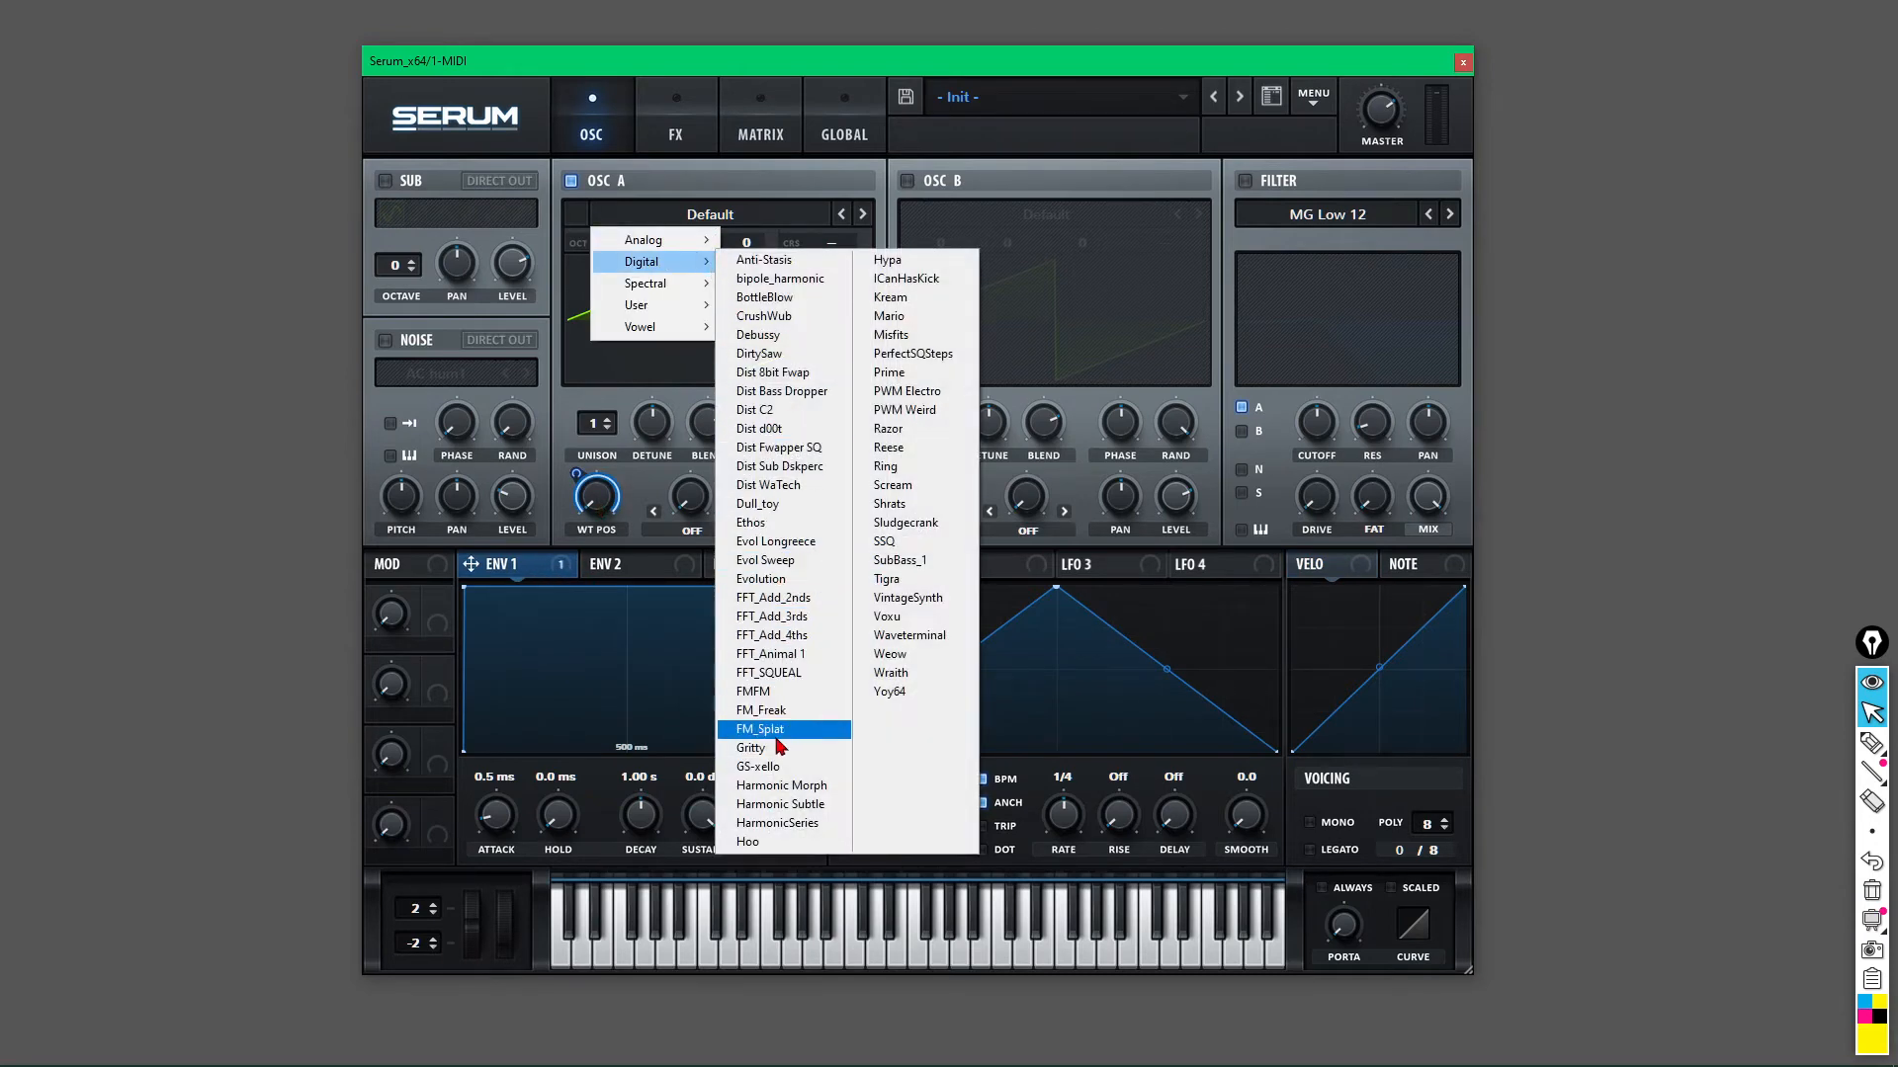
pyautogui.moveTo(647, 241)
pyautogui.click(796, 464)
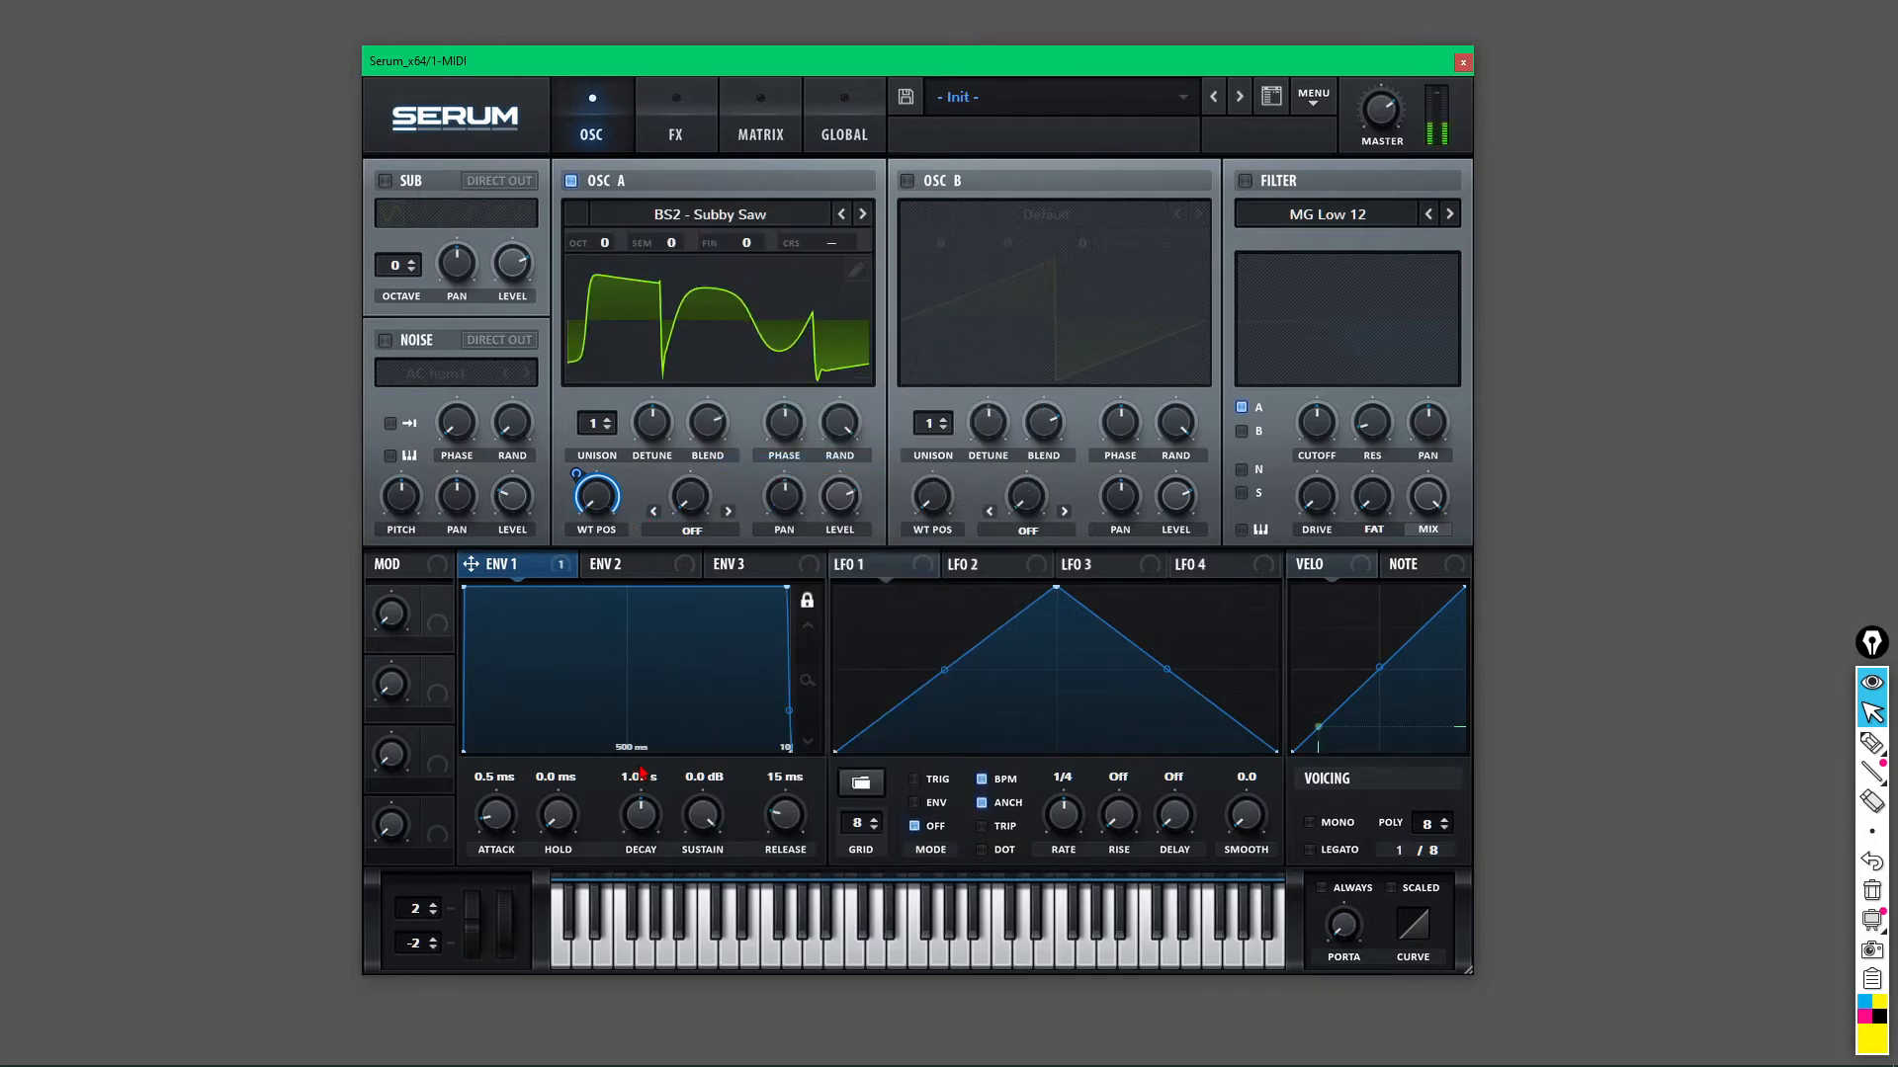
# Lengthen Envelope 1's attack to 2.17 s with sustain at -inf dB.
pyautogui.moveTo(496, 812); pyautogui.dragTo(491, 775)
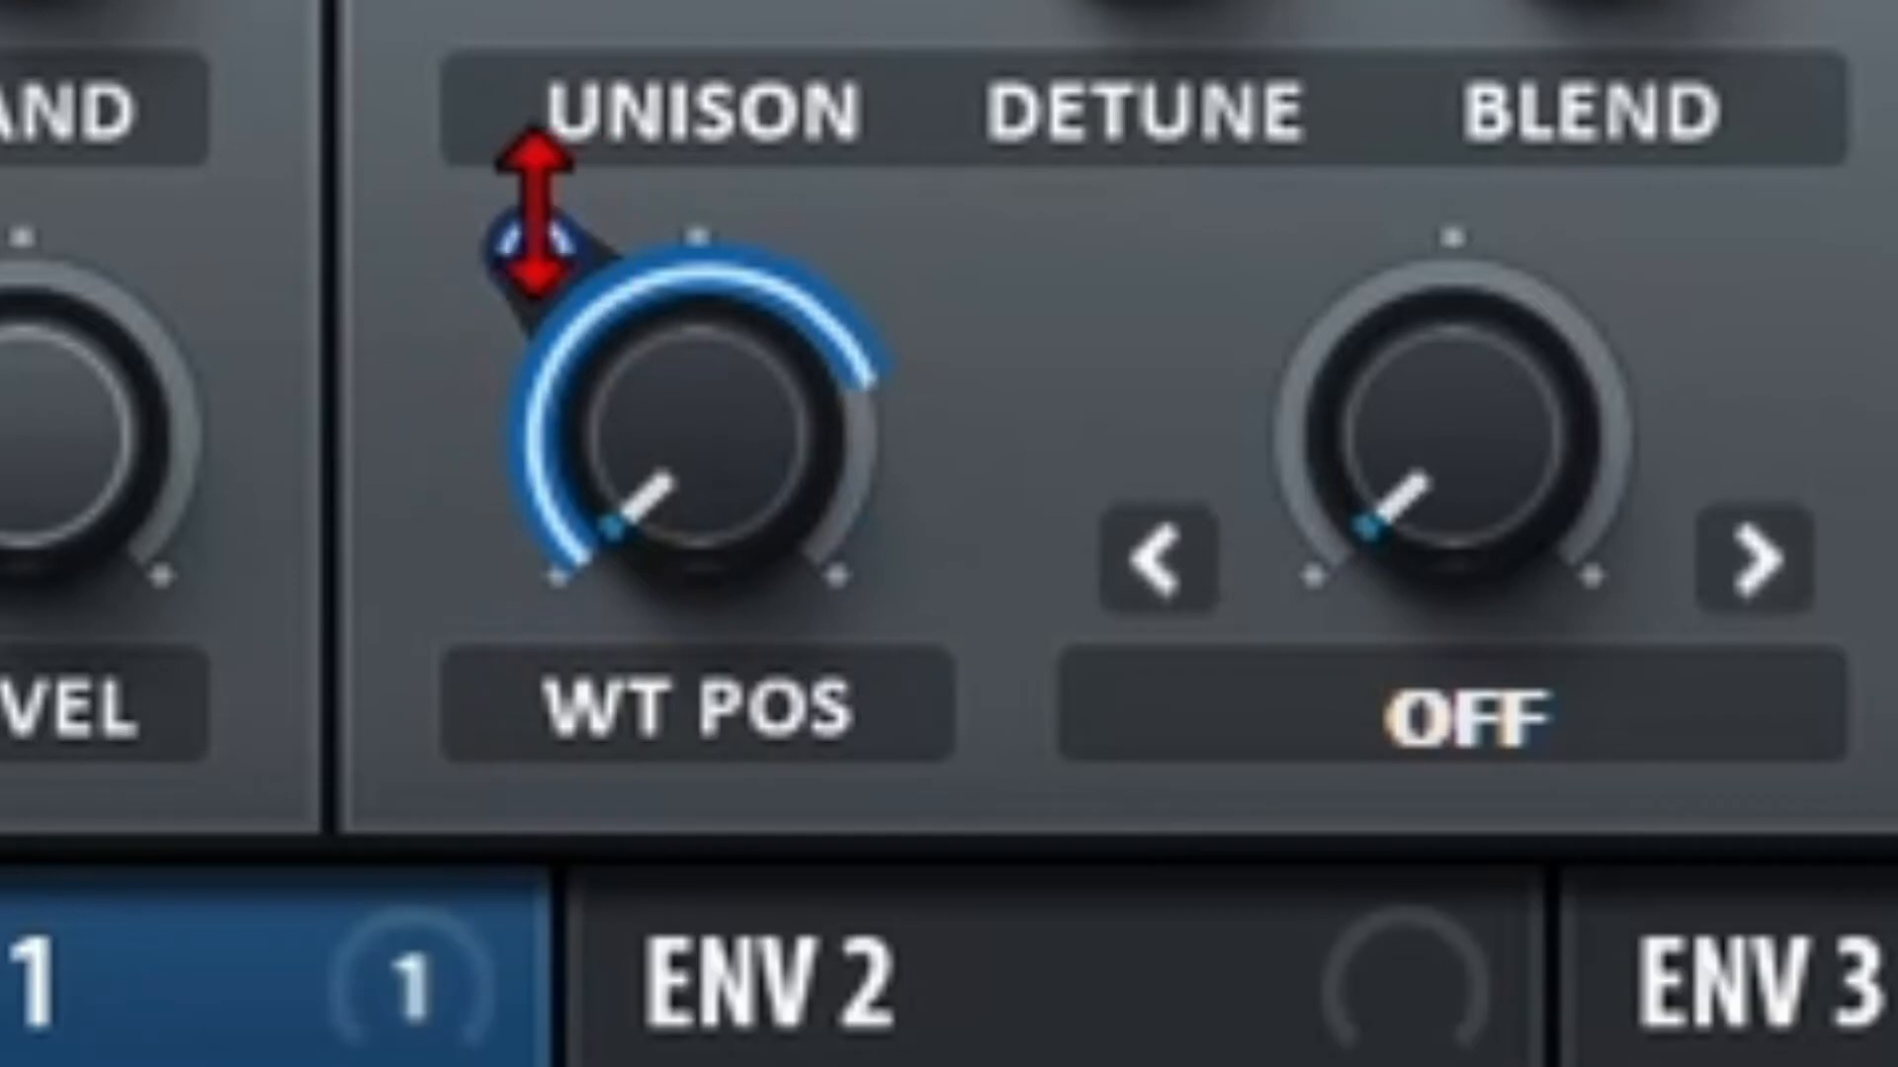
# Adjust the Env 1->A WTPos modulation arc down and up until the depth reads 72.
pyautogui.moveTo(534, 212); pyautogui.dragTo(457, 593)
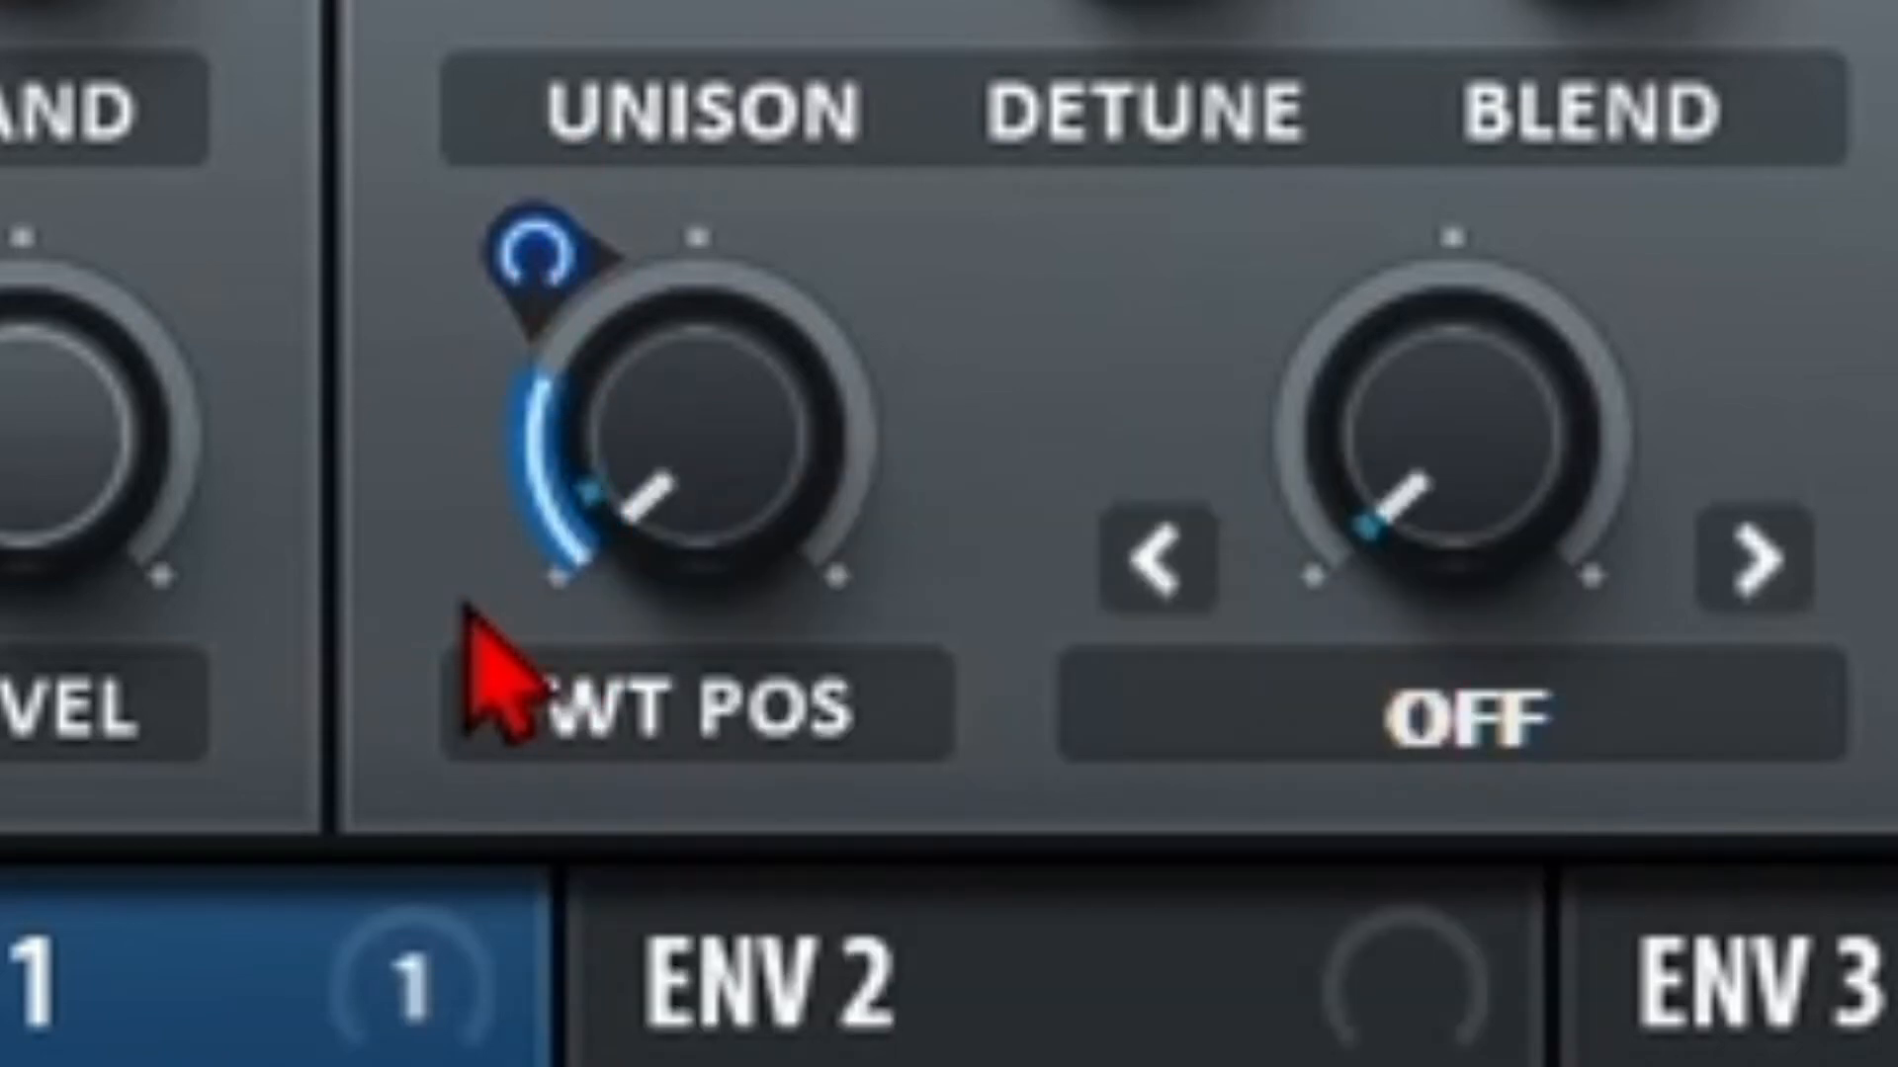
pyautogui.moveTo(513, 203); pyautogui.dragTo(548, 2)
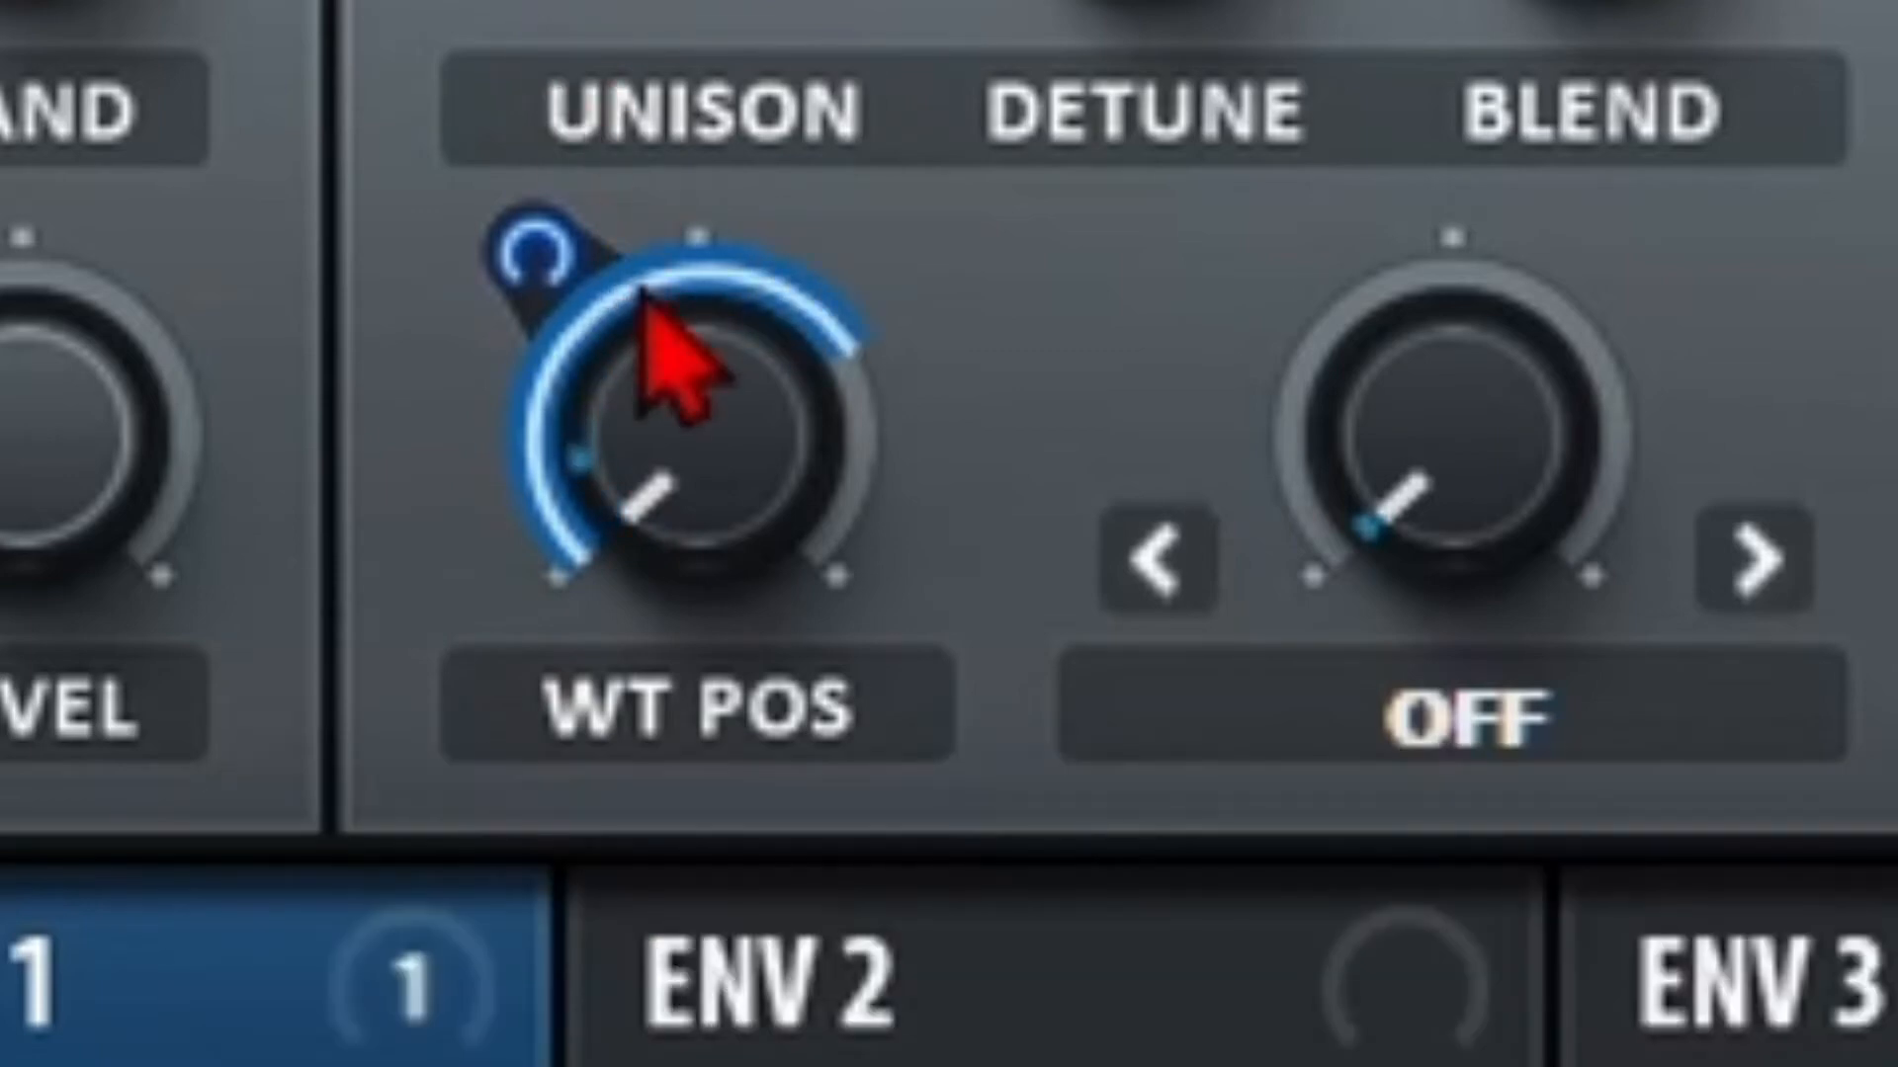
pyautogui.moveTo(497, 233); pyautogui.dragTo(497, 128)
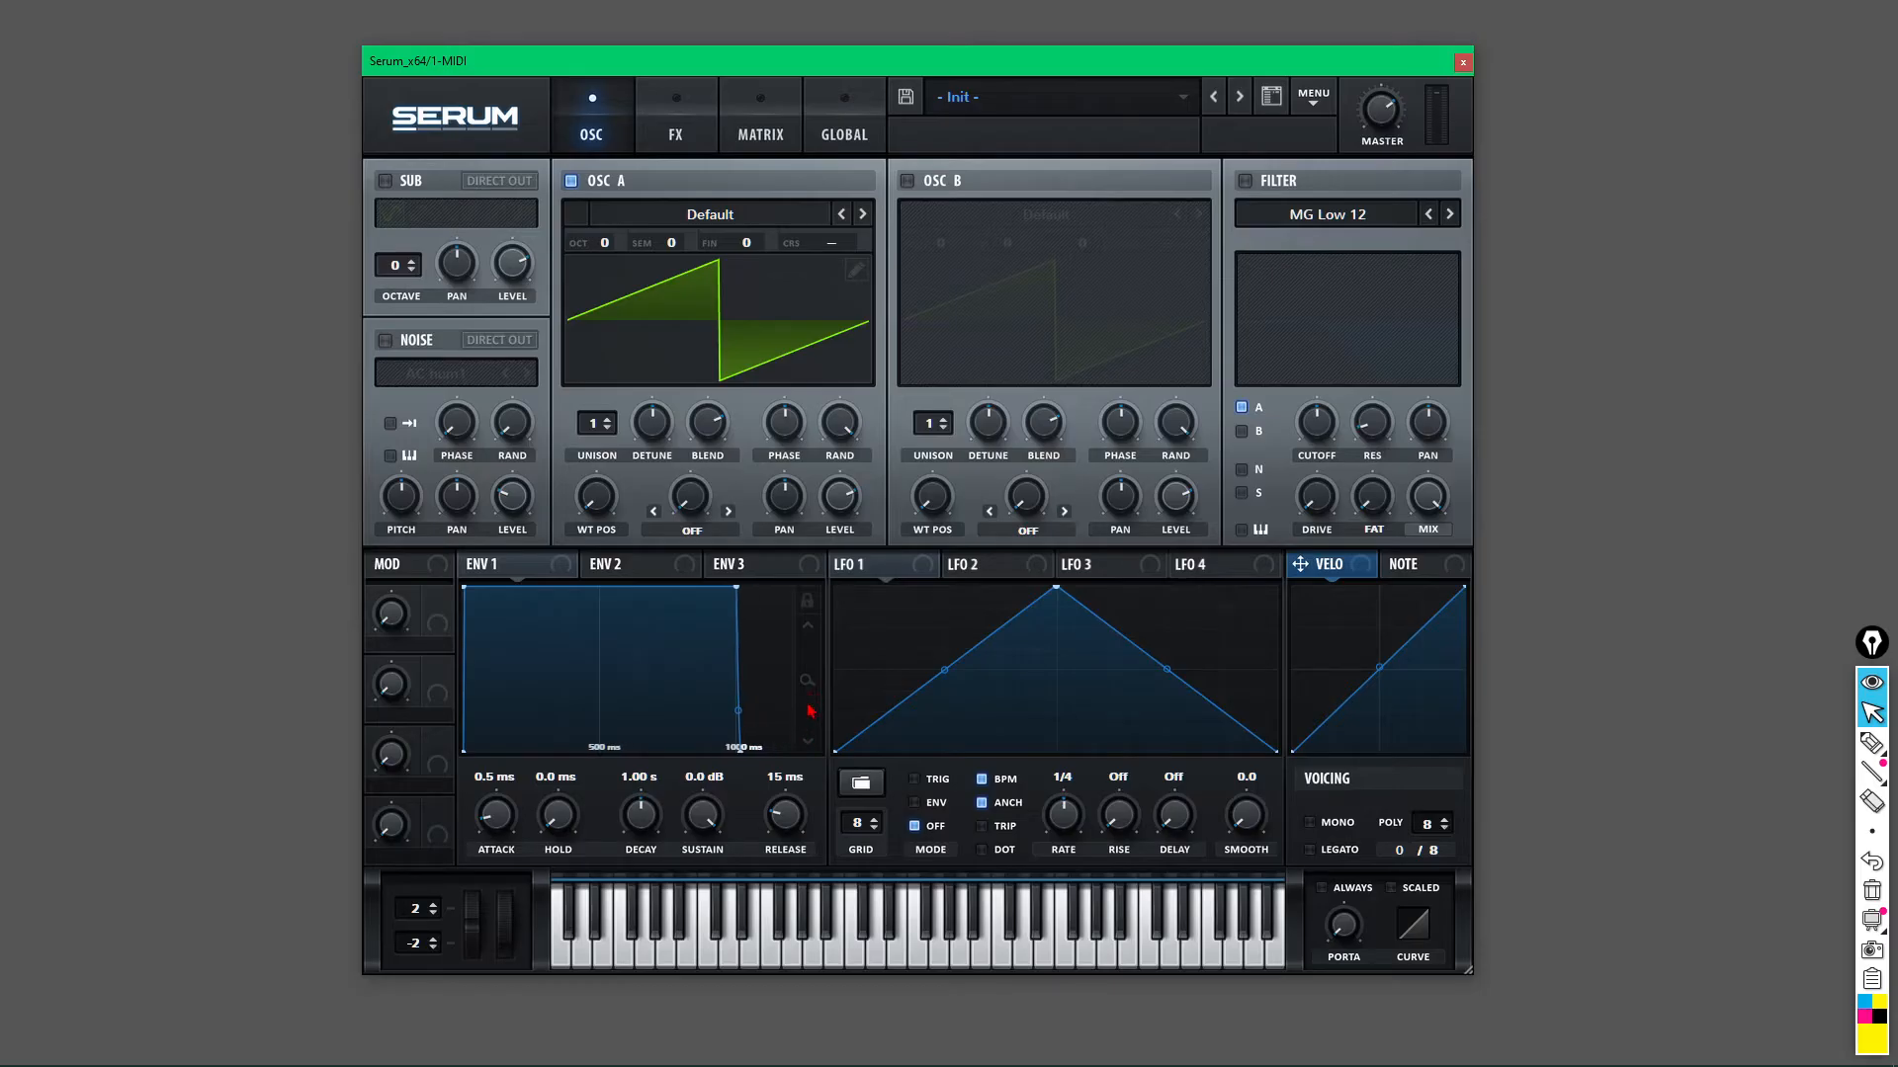
pyautogui.moveTo(808, 705); pyautogui.dragTo(786, 595)
pyautogui.click(811, 604)
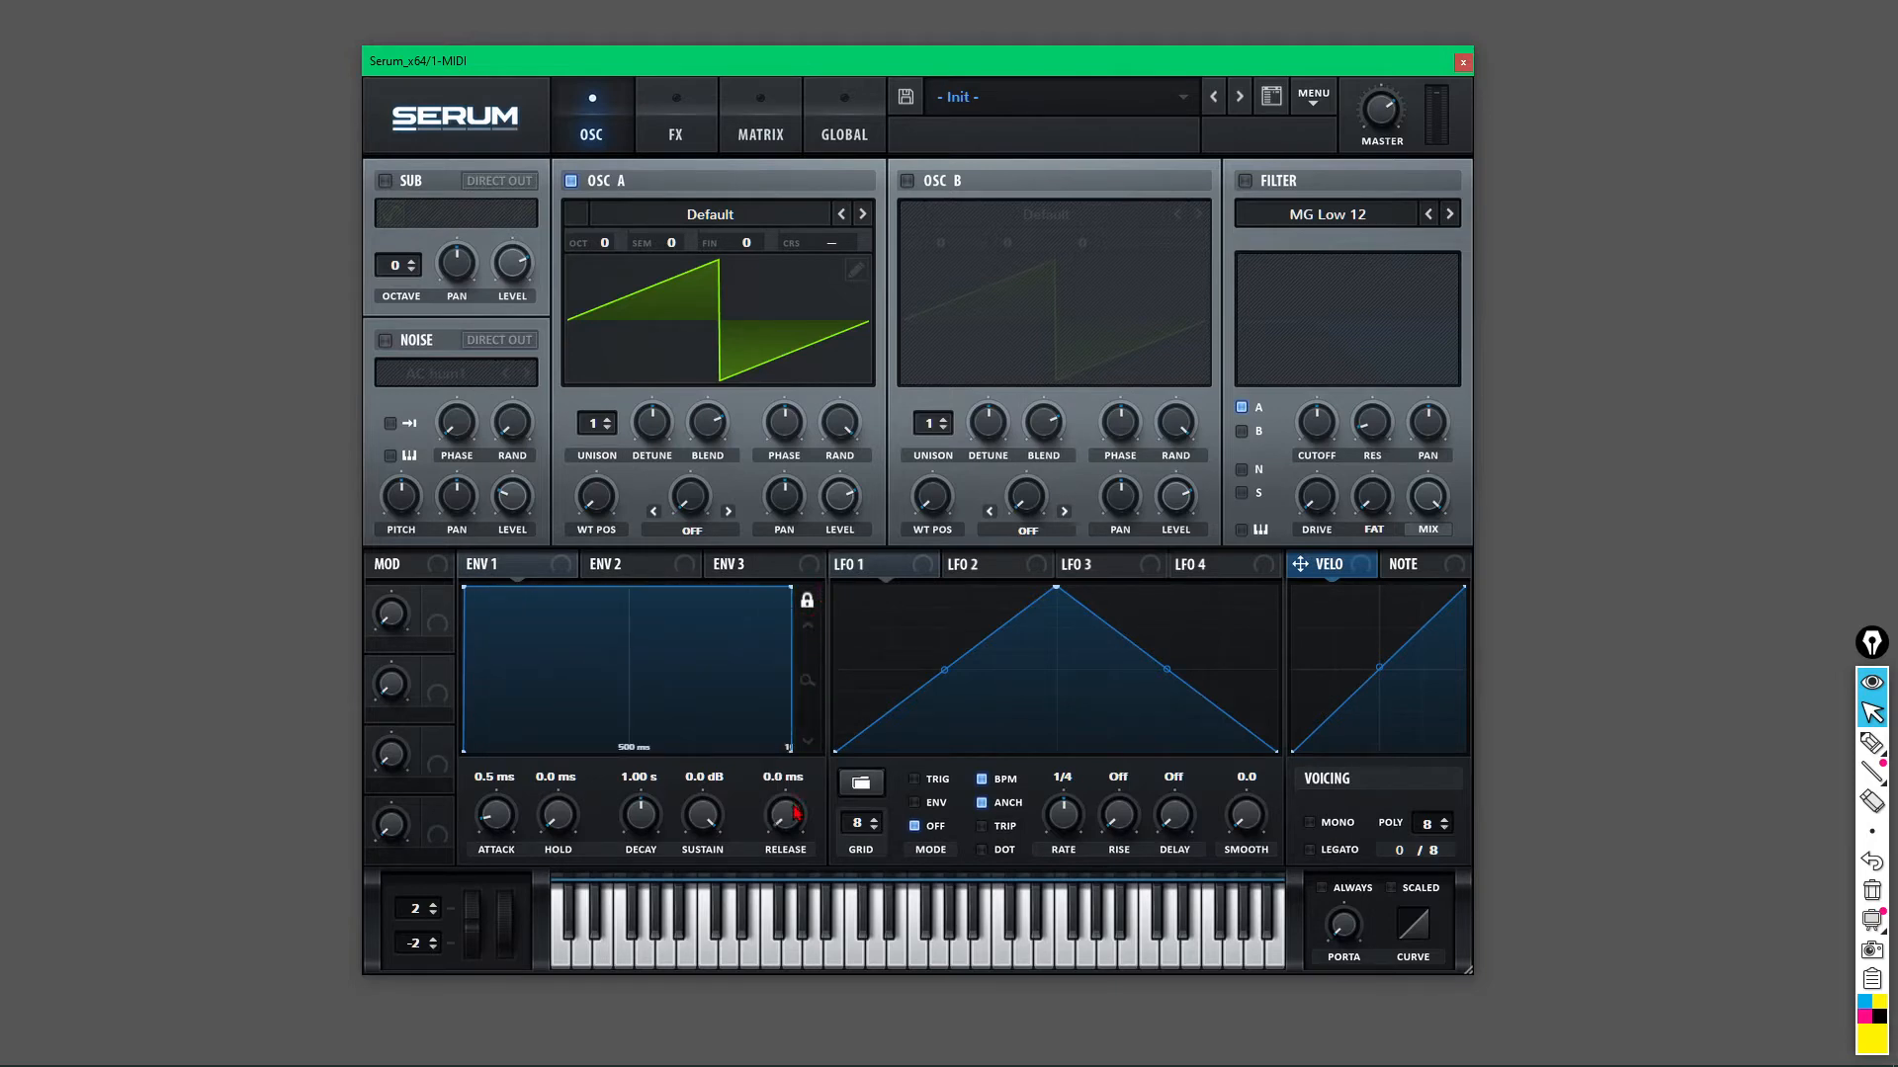
pyautogui.moveTo(796, 812); pyautogui.dragTo(766, 866)
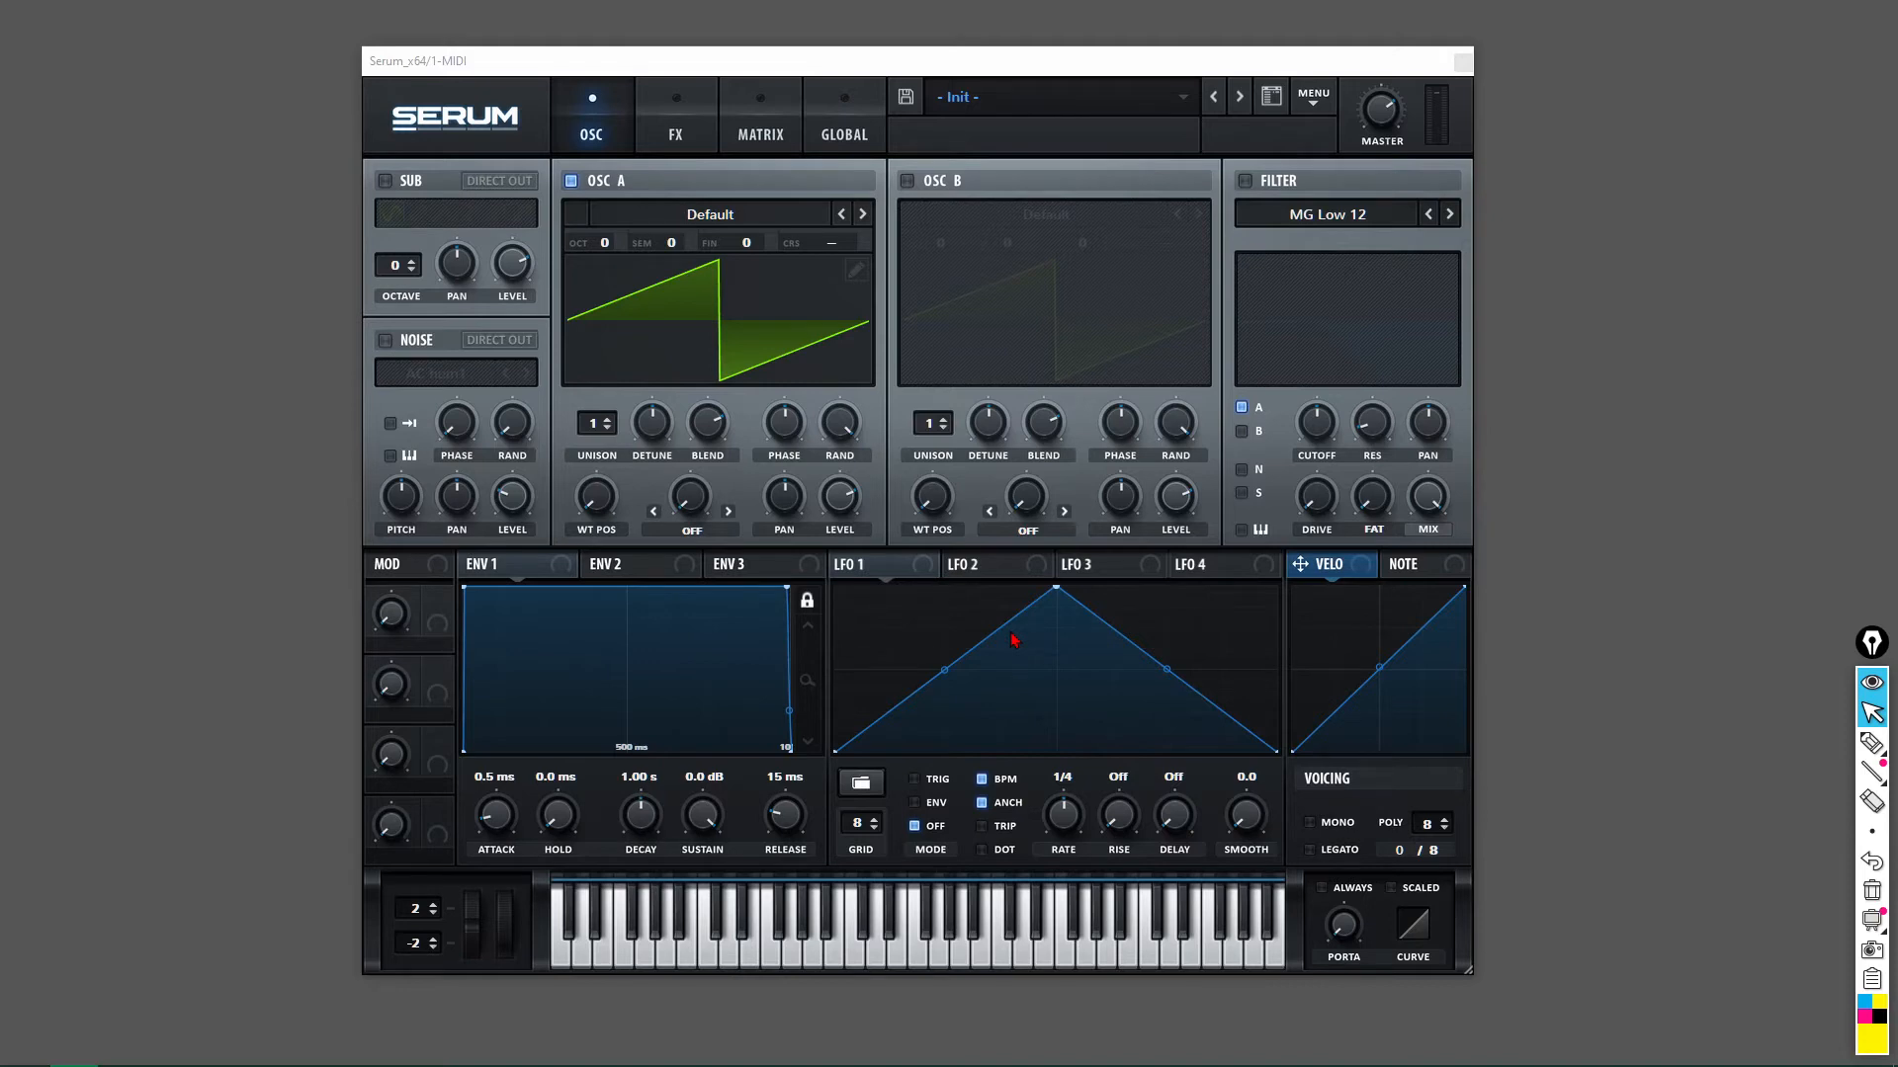
# Route LFO 1 to OSC A's level, lower the level to about 47%, then deepen the modulation and raise the base level.
pyautogui.click(882, 575)
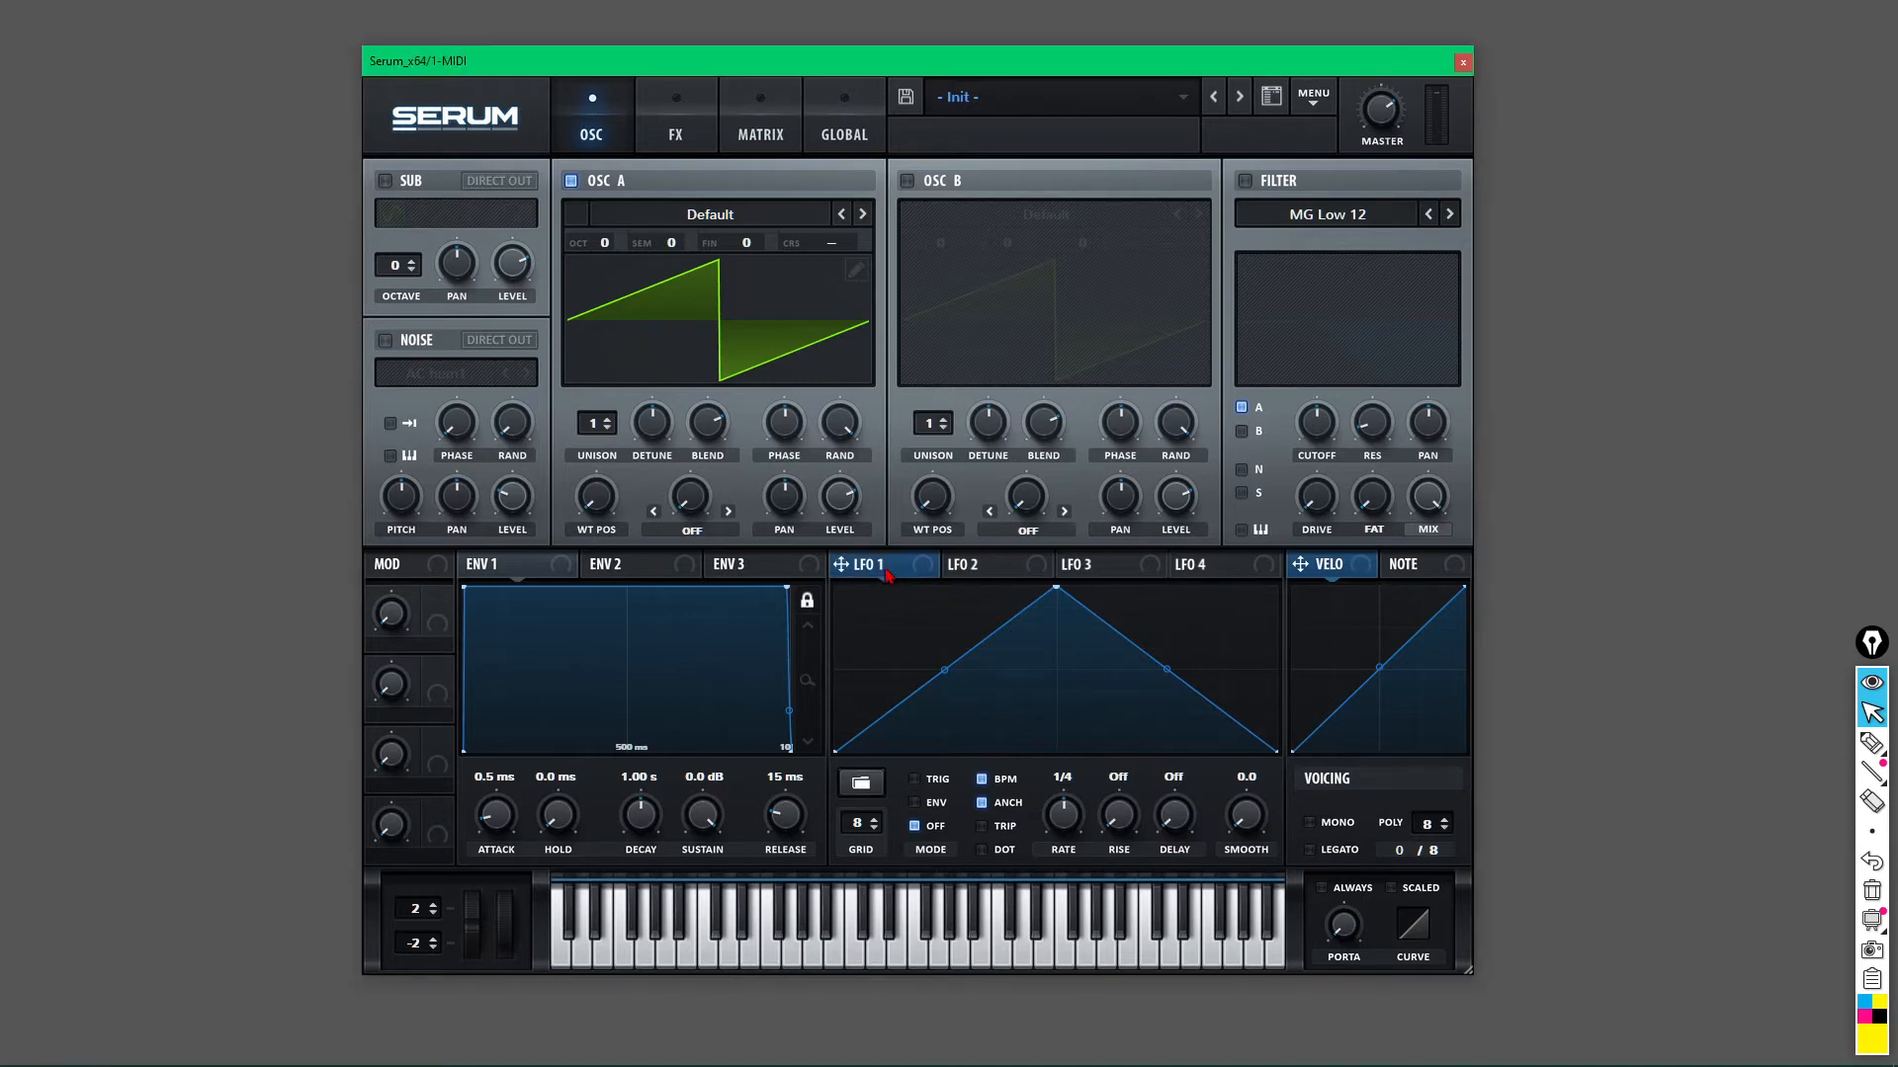
pyautogui.moveTo(834, 500); pyautogui.dragTo(835, 503)
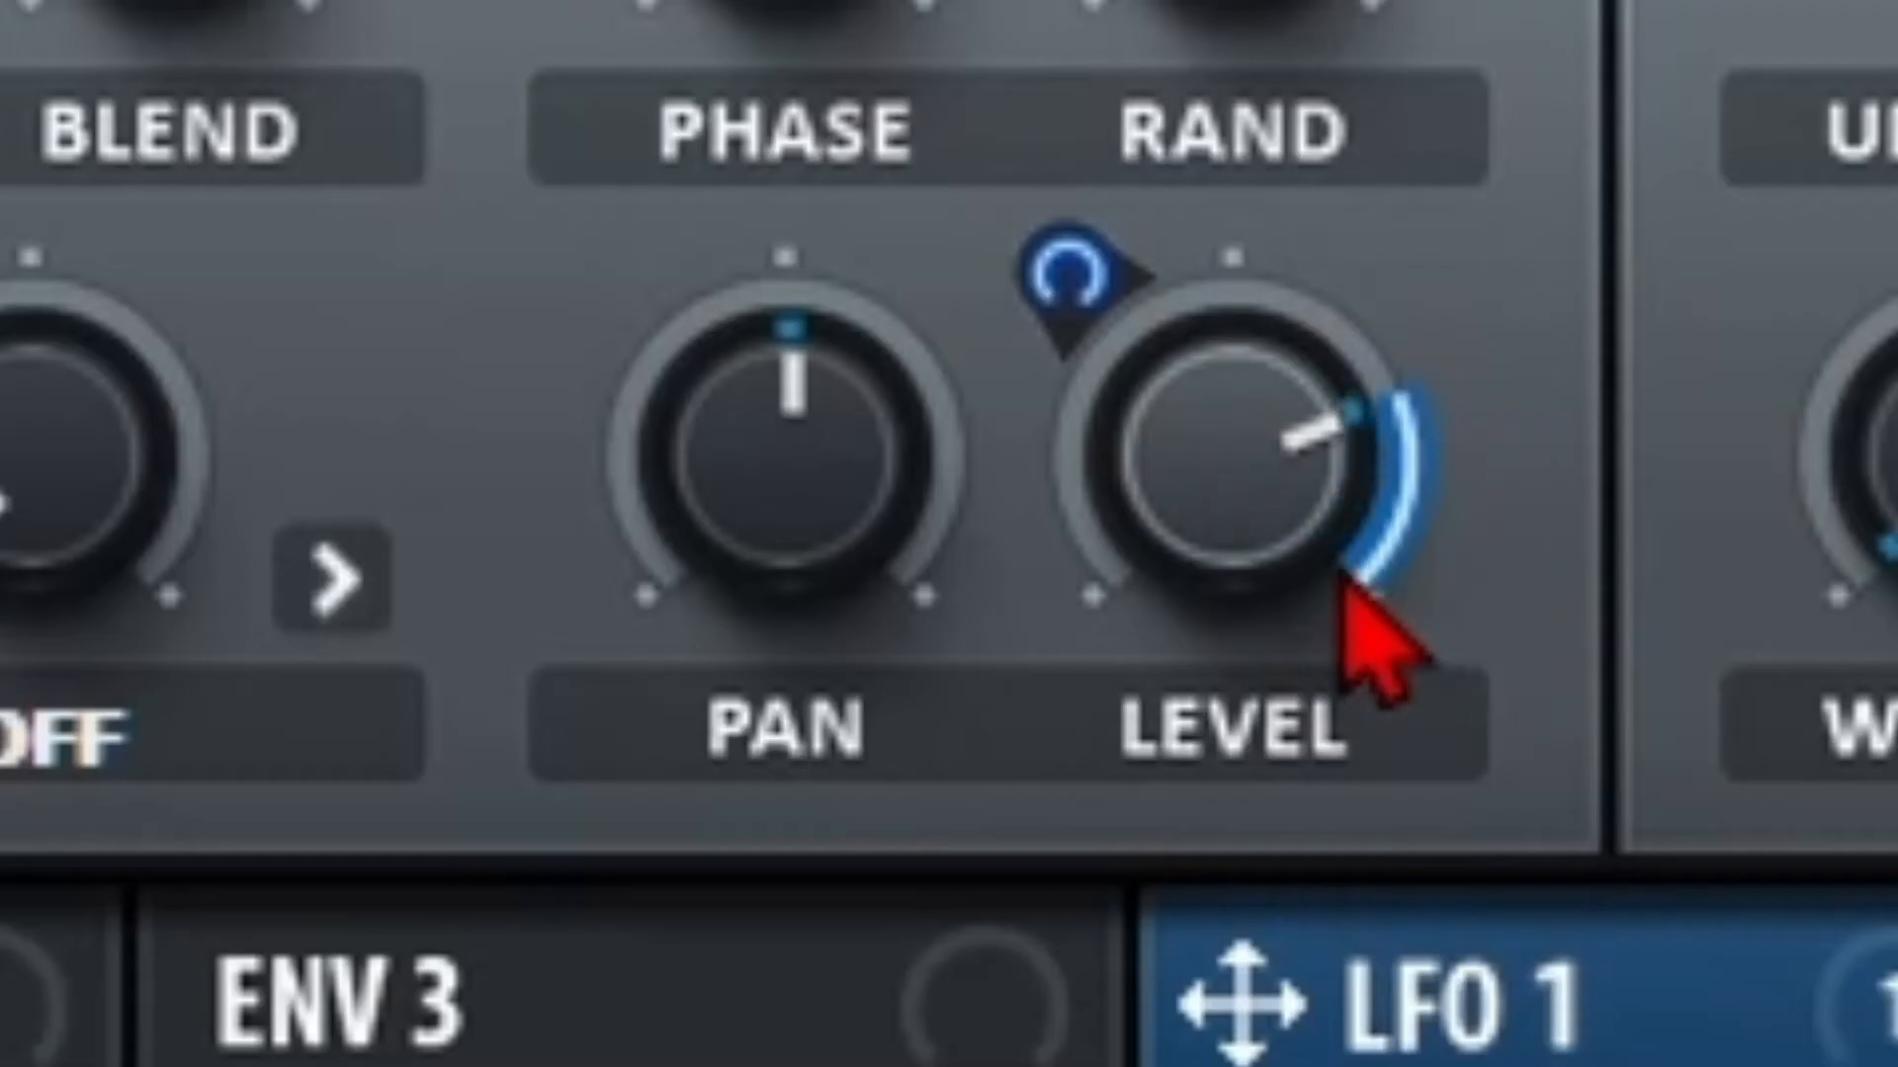
pyautogui.moveTo(1174, 475); pyautogui.dragTo(1175, 1066)
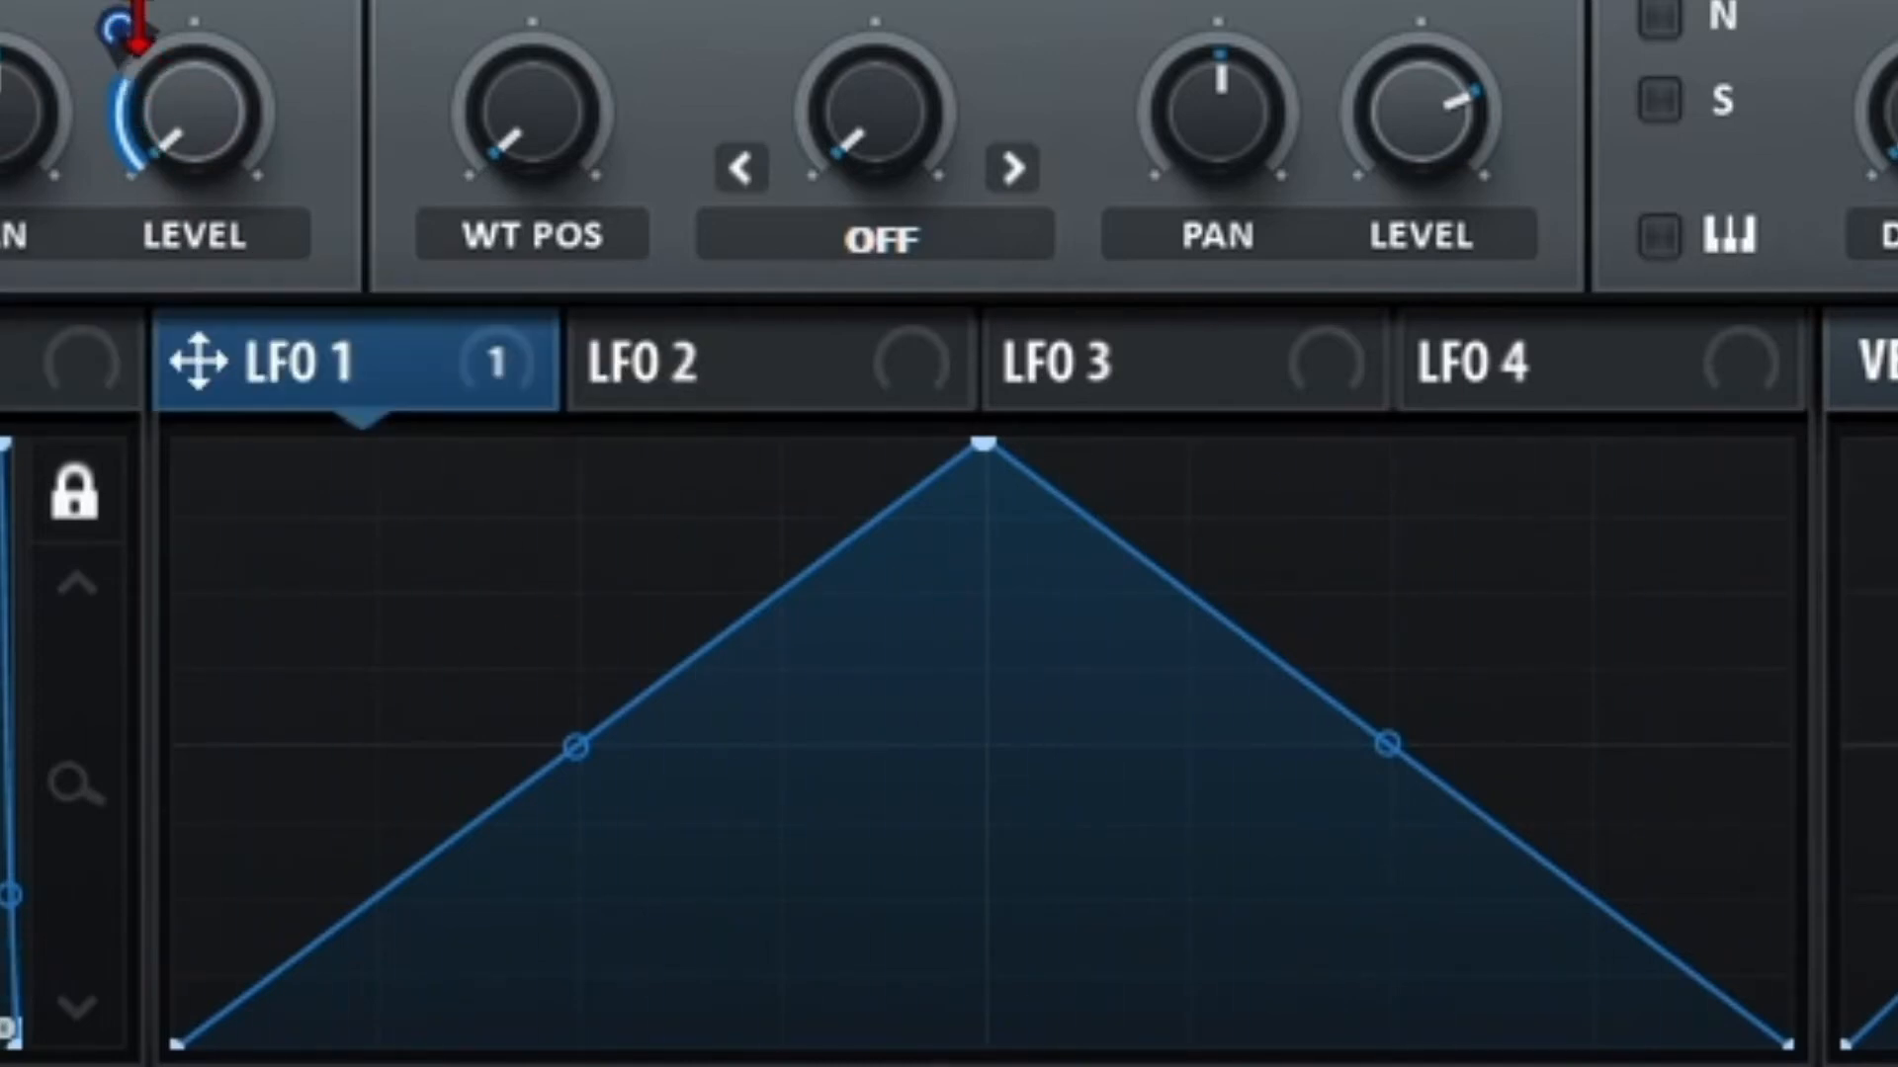
pyautogui.moveTo(123, 24); pyautogui.dragTo(101, 61)
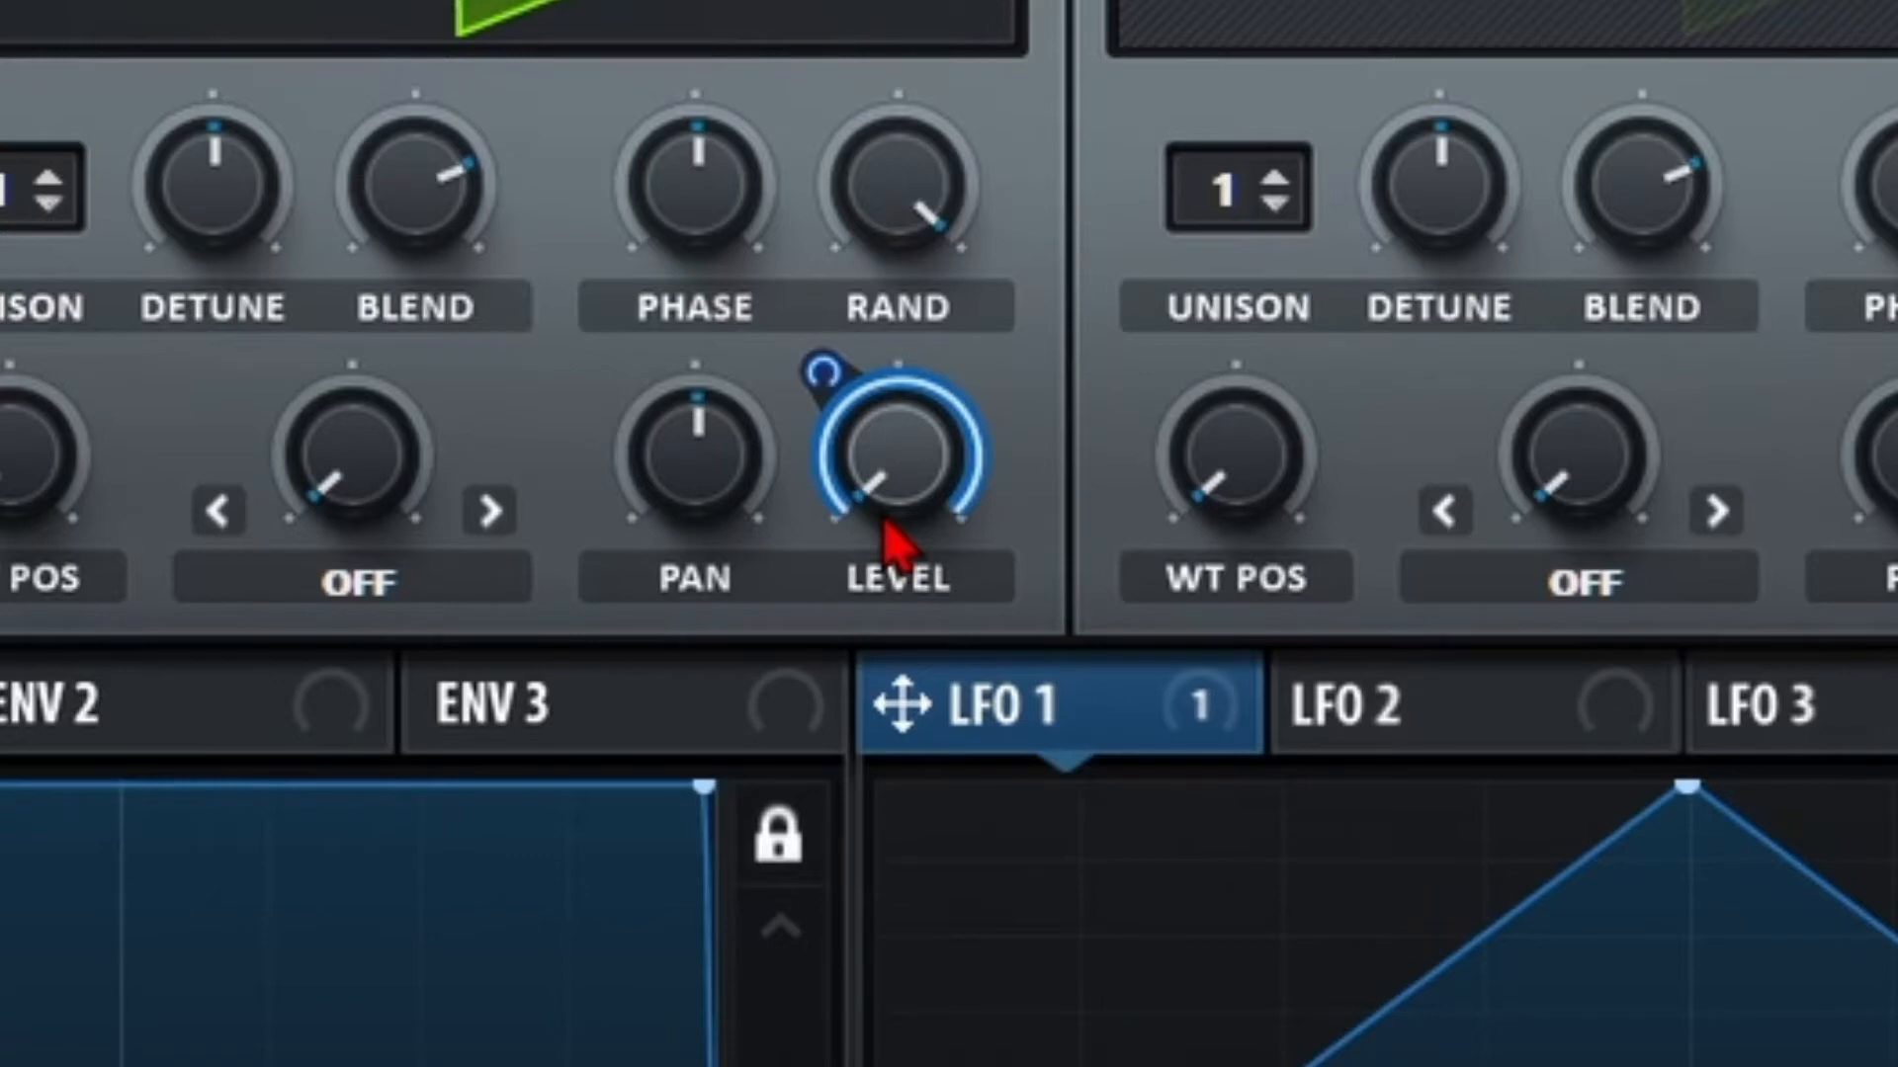
pyautogui.moveTo(940, 468); pyautogui.dragTo(1002, 129)
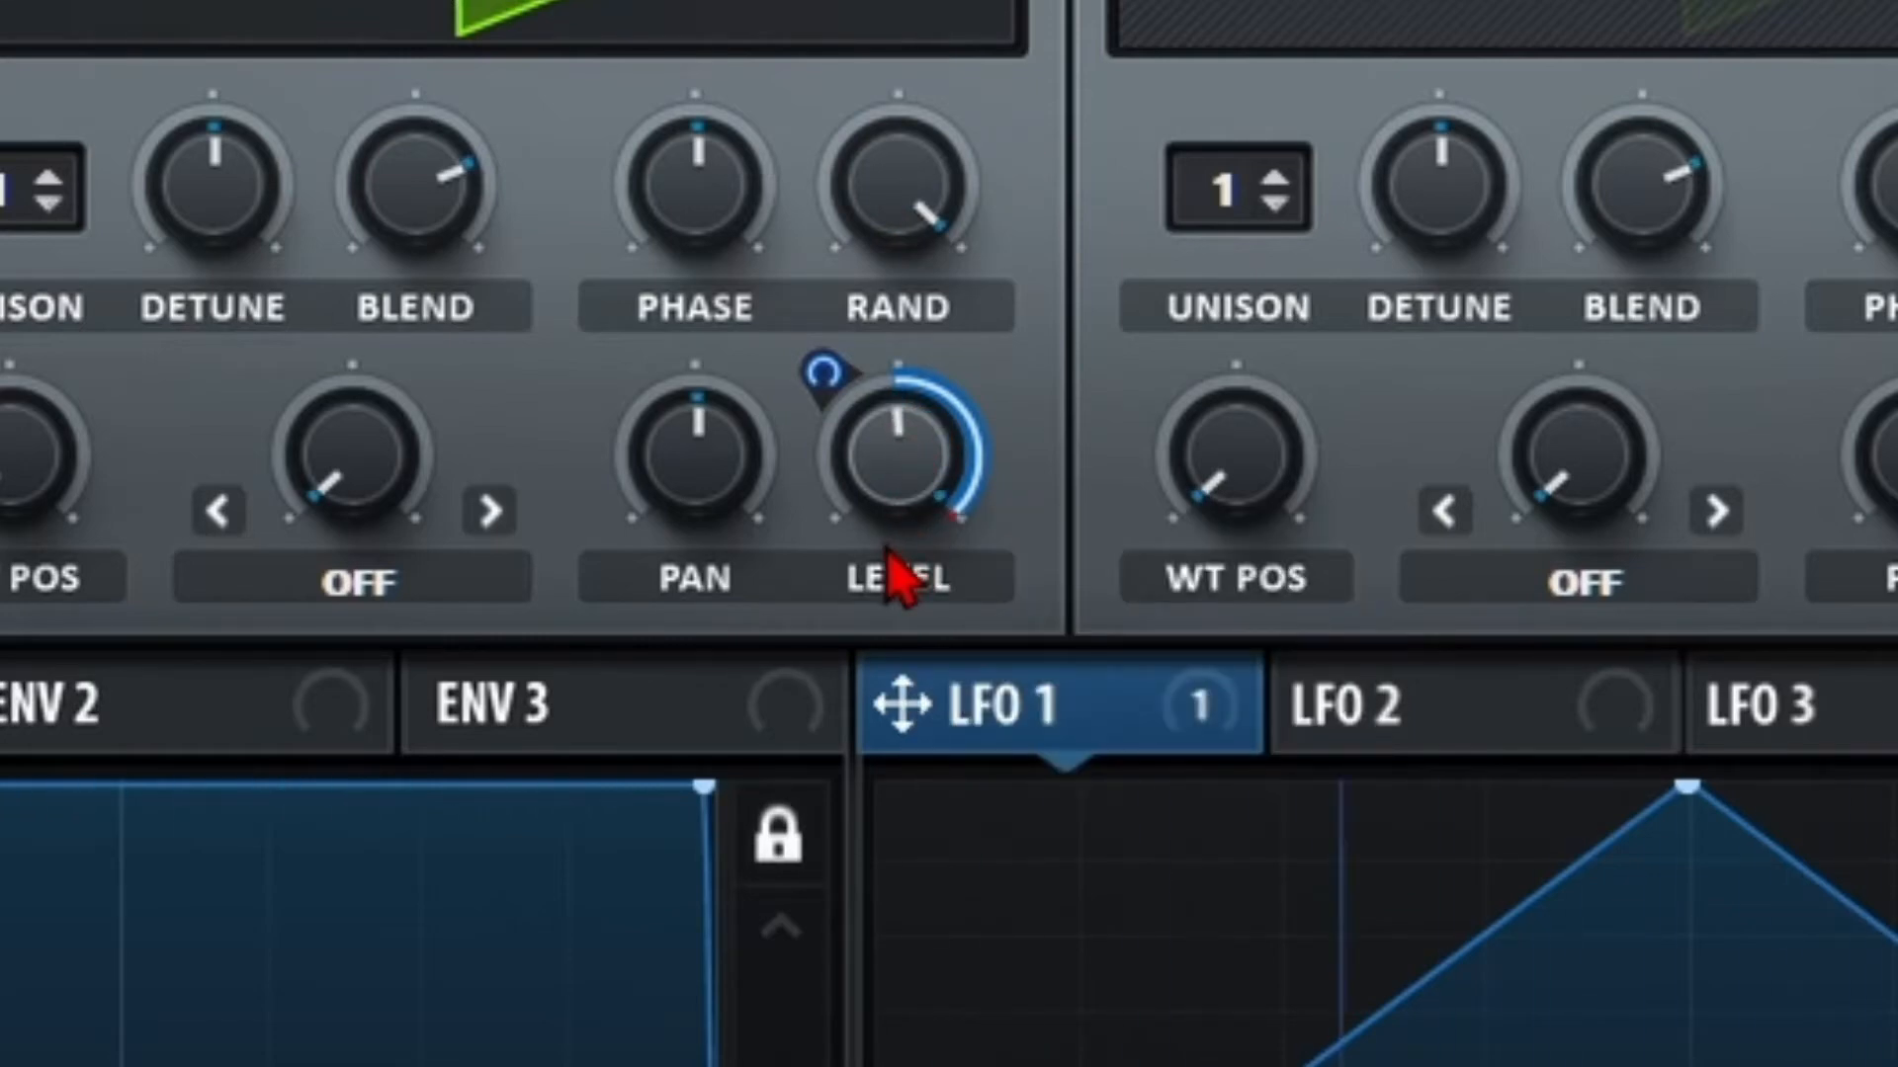
# Make the LFO 1 level modulation bipolar, after briefly toggling it back to unipolar.
pyautogui.keyDown('alt'); pyautogui.keyDown('shift'); pyautogui.click(914, 458); pyautogui.keyUp('shift'); pyautogui.keyUp('alt')
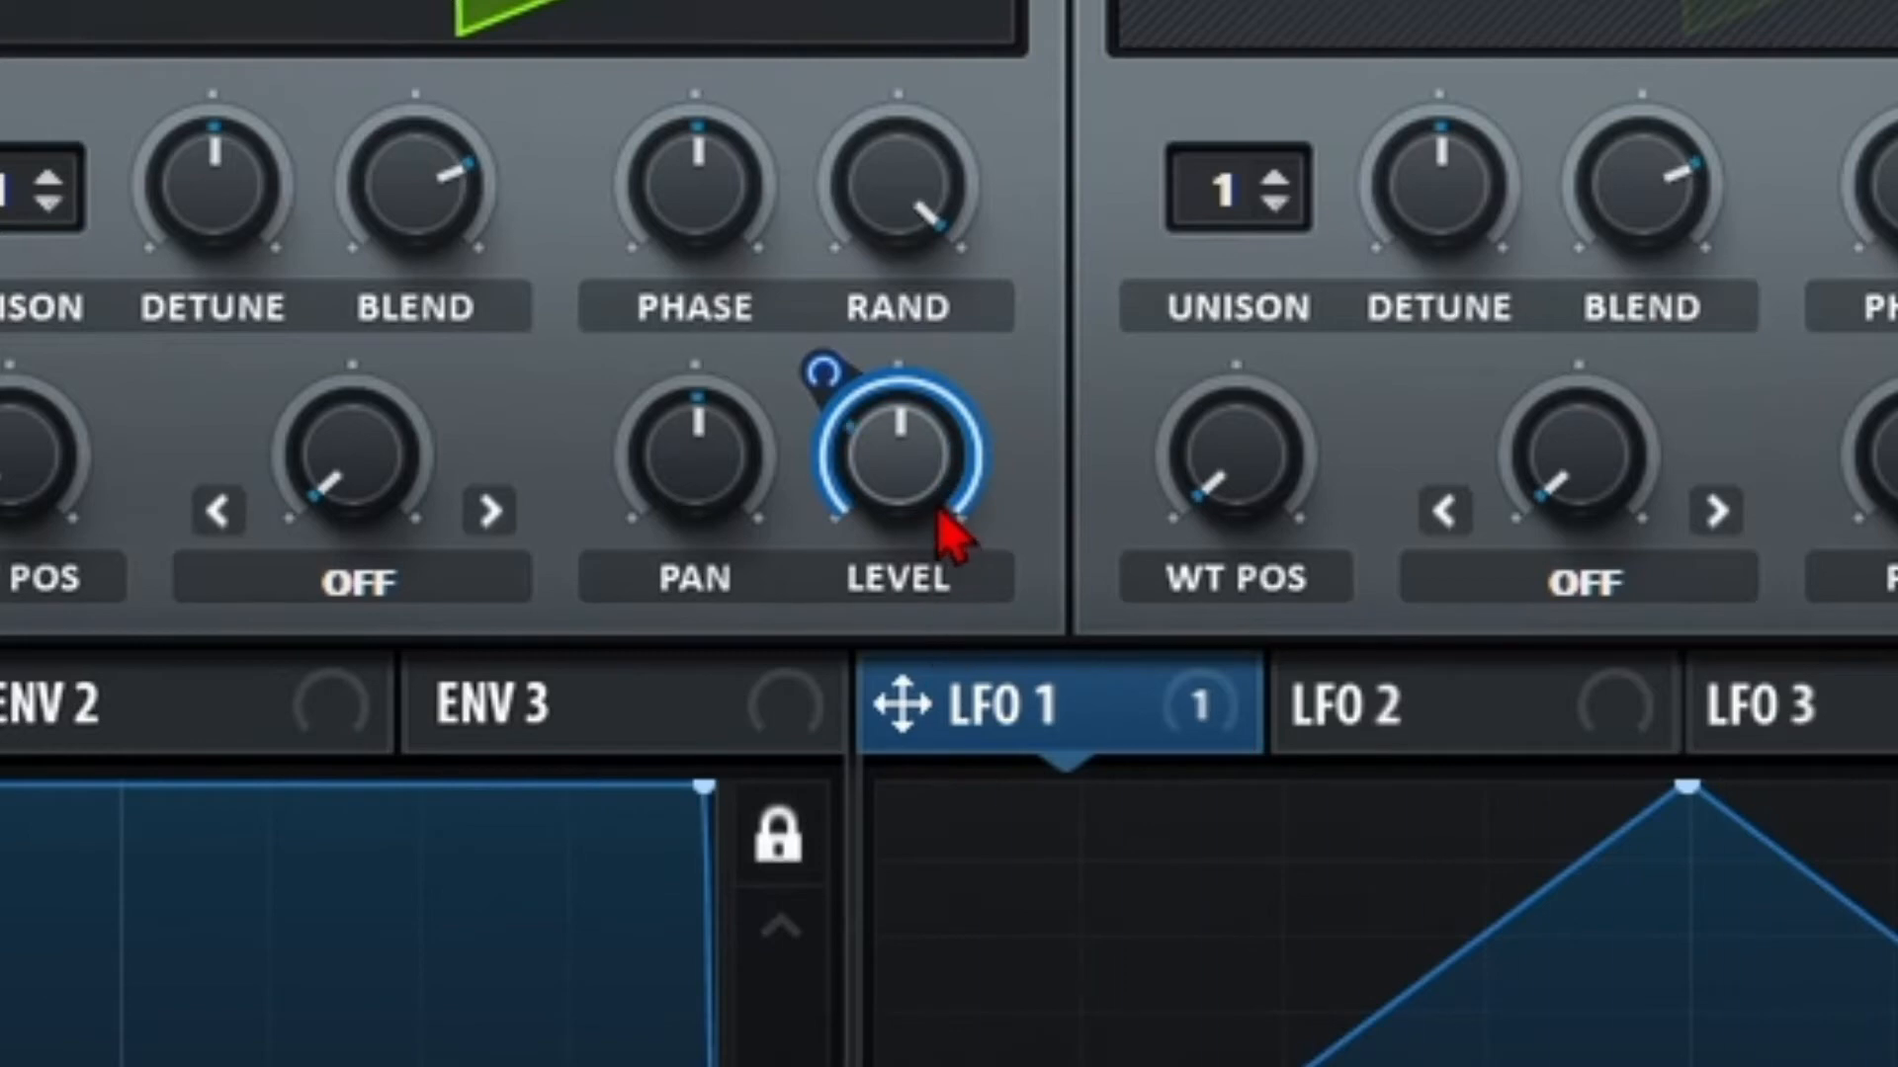
pyautogui.keyDown('alt'); pyautogui.keyDown('shift'); pyautogui.click(876, 495); pyautogui.keyUp('shift'); pyautogui.keyUp('alt')
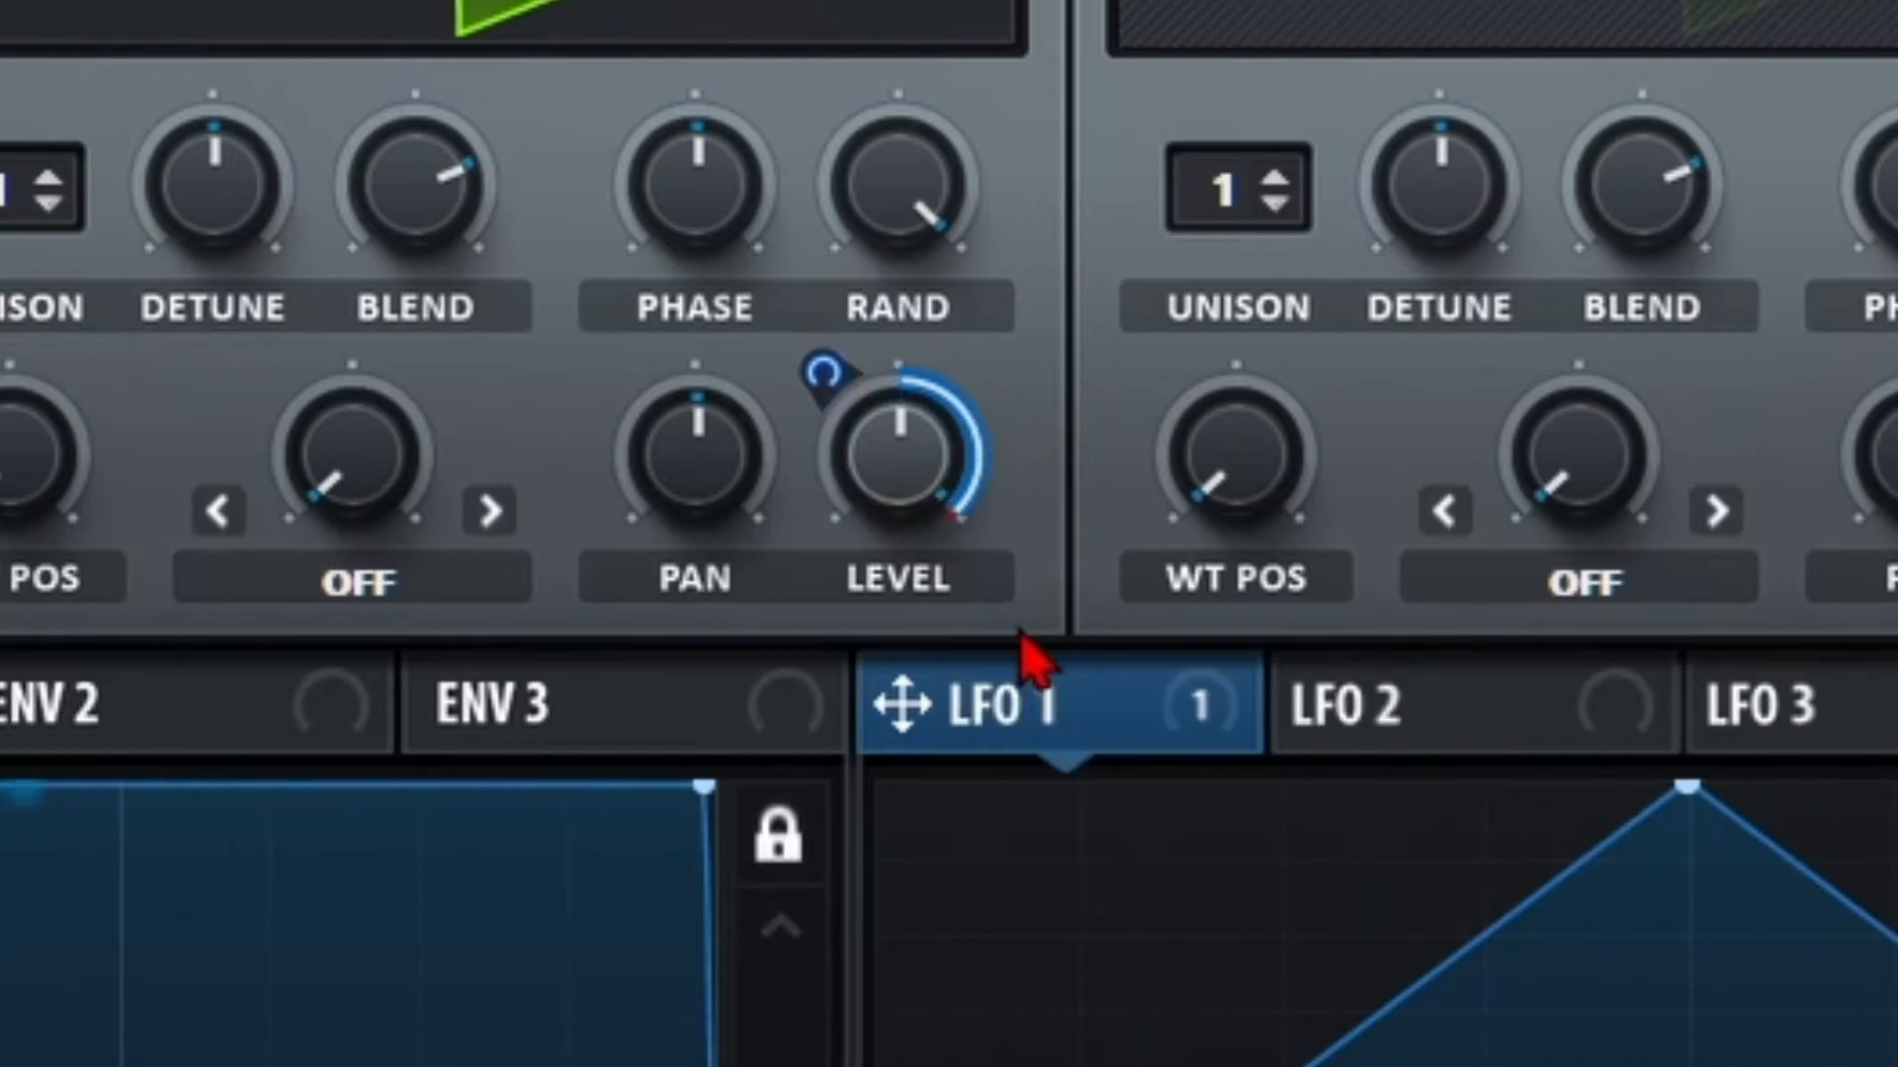
pyautogui.keyDown('alt'); pyautogui.keyDown('shift'); pyautogui.click(924, 499); pyautogui.keyUp('shift'); pyautogui.keyUp('alt')
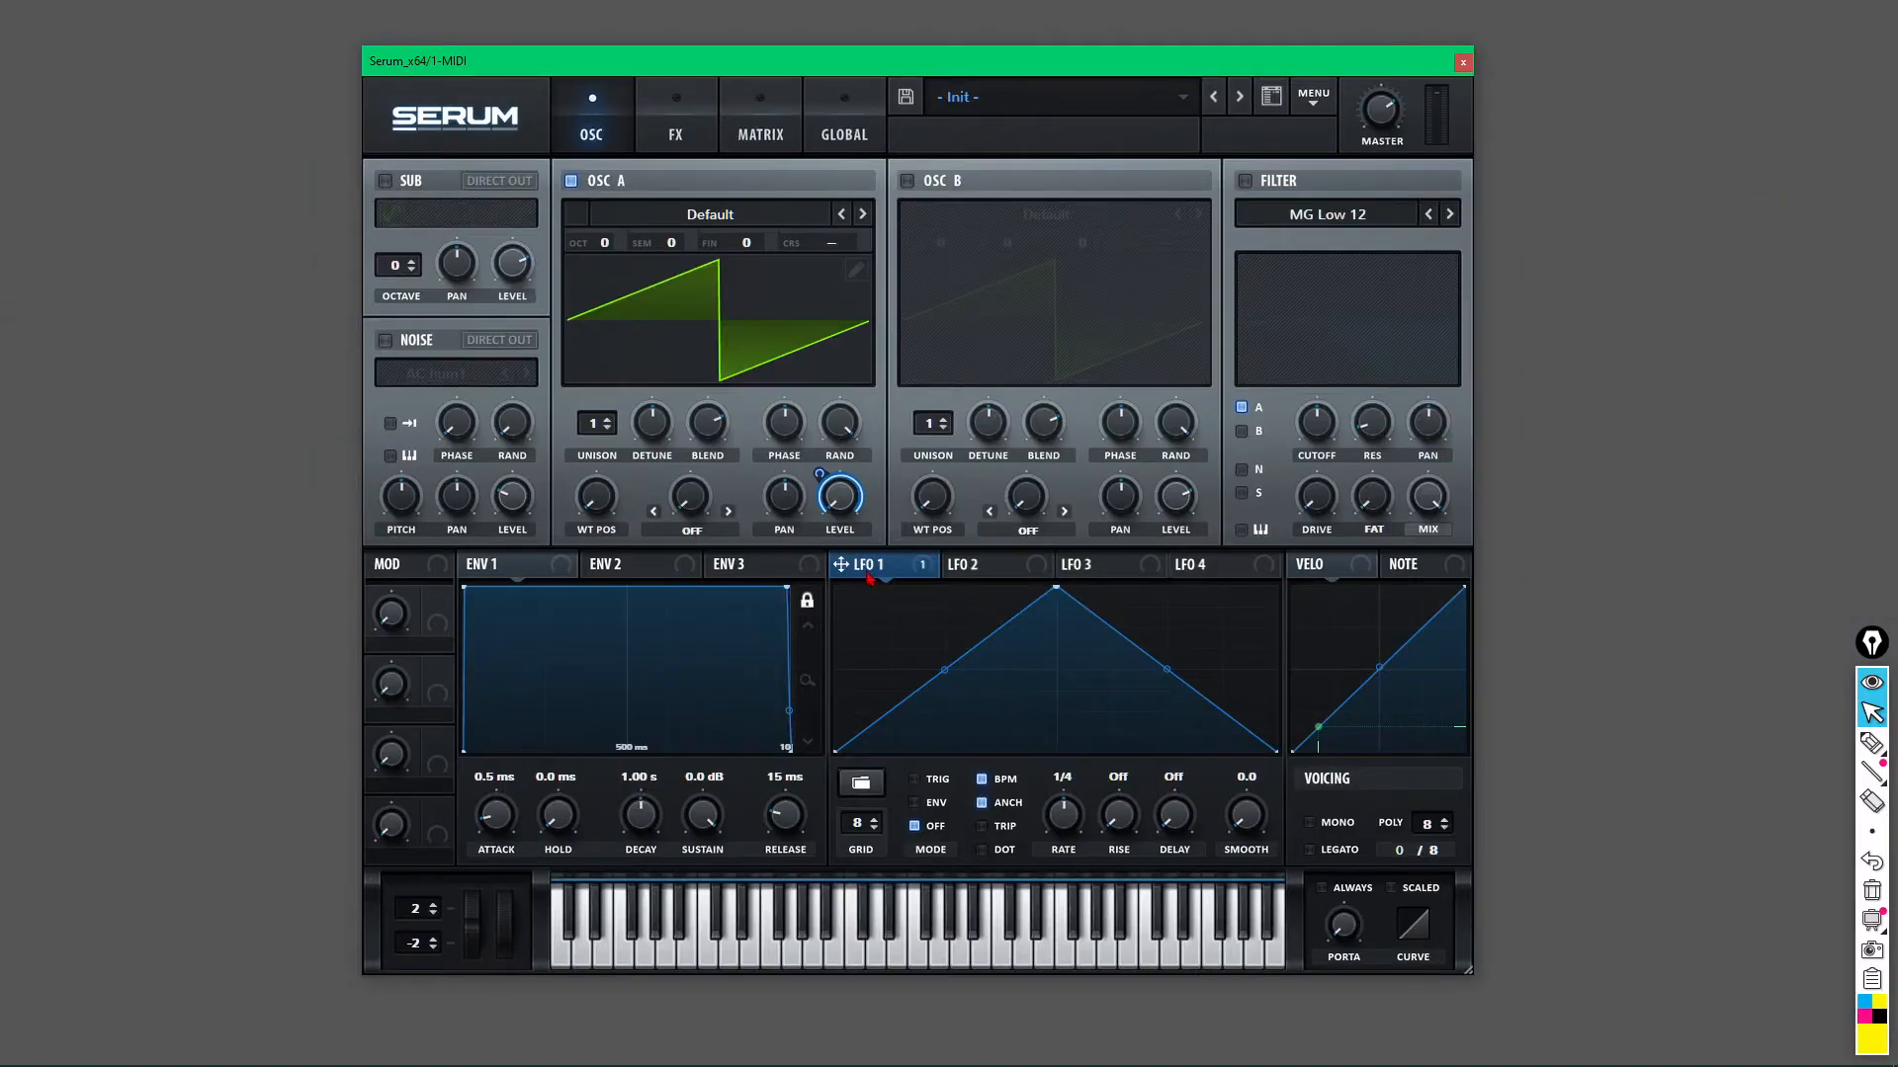
pyautogui.moveTo(909, 704); pyautogui.dragTo(19, 465)
# Route LFO 1 to OSC A's wavetable position, detune and phase.
pyautogui.moveTo(591, 500); pyautogui.dragTo(593, 500)
pyautogui.moveTo(655, 424); pyautogui.dragTo(653, 423)
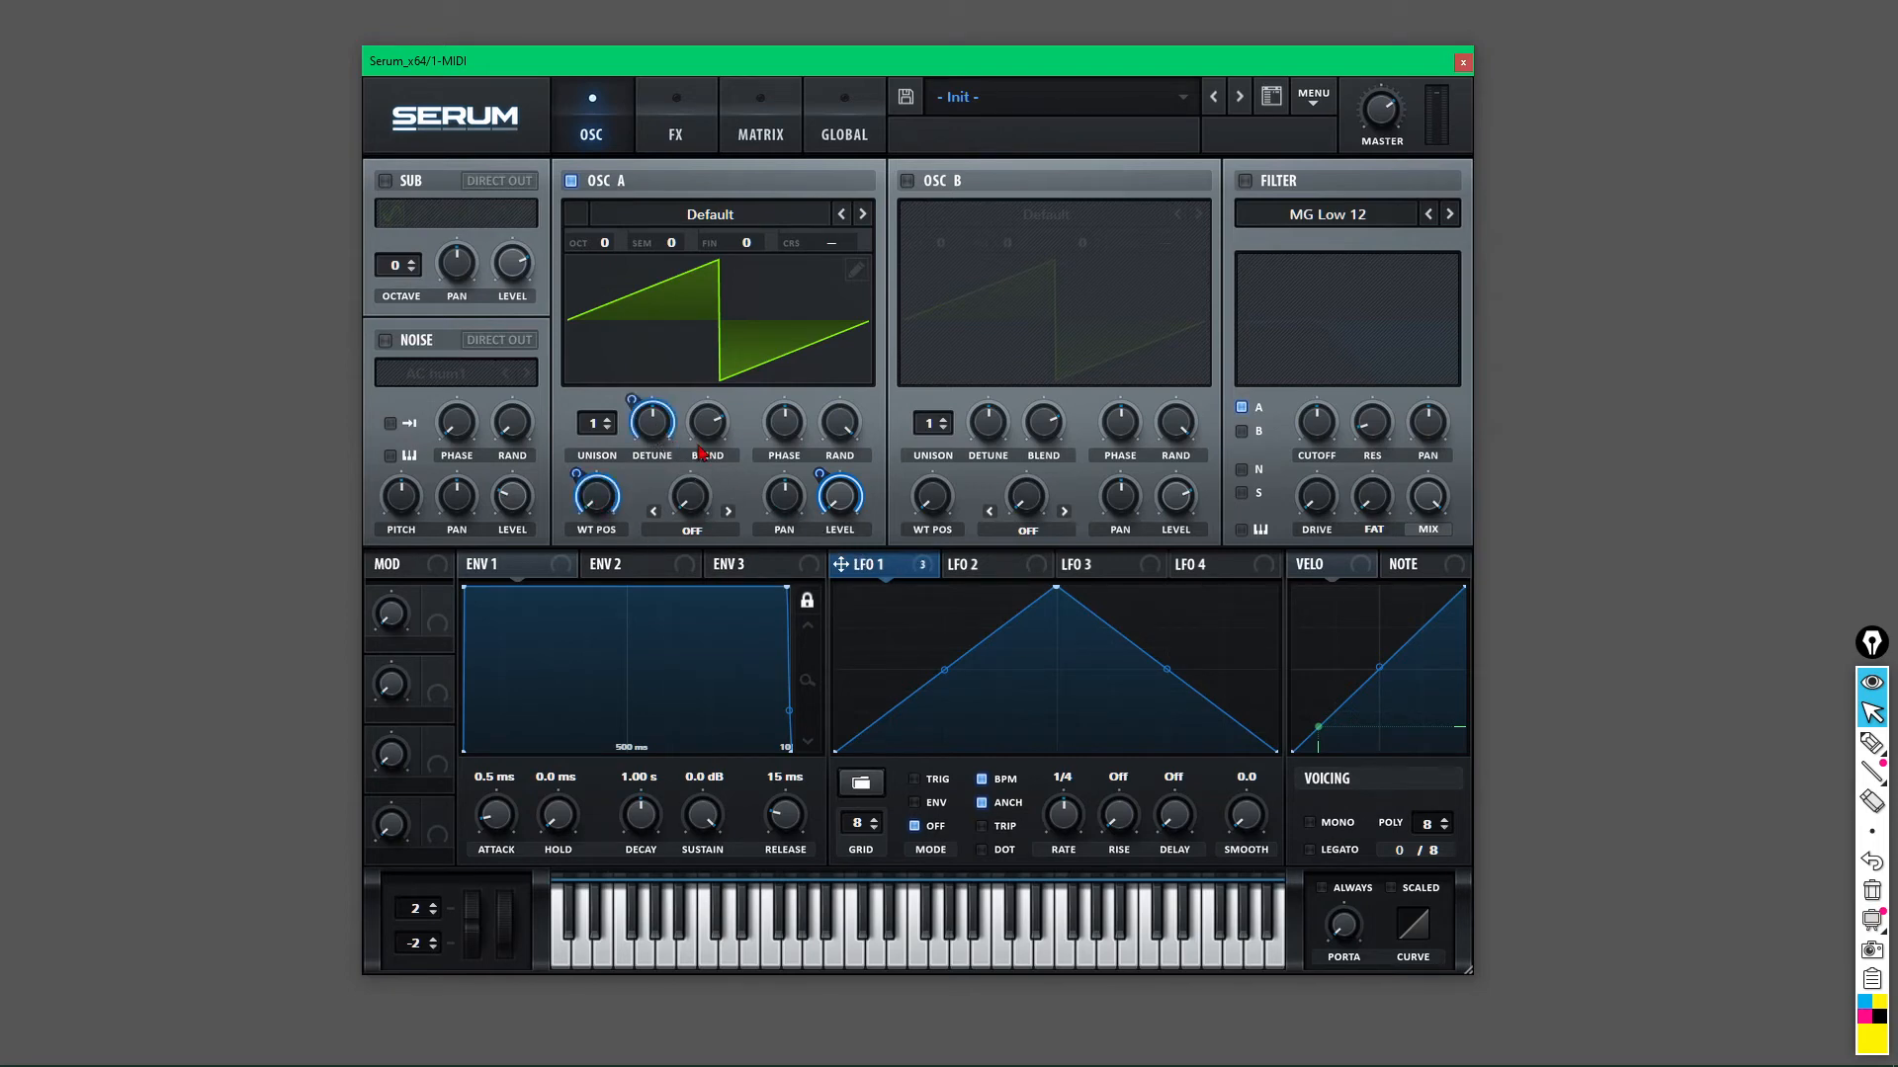
pyautogui.rightClick(780, 425)
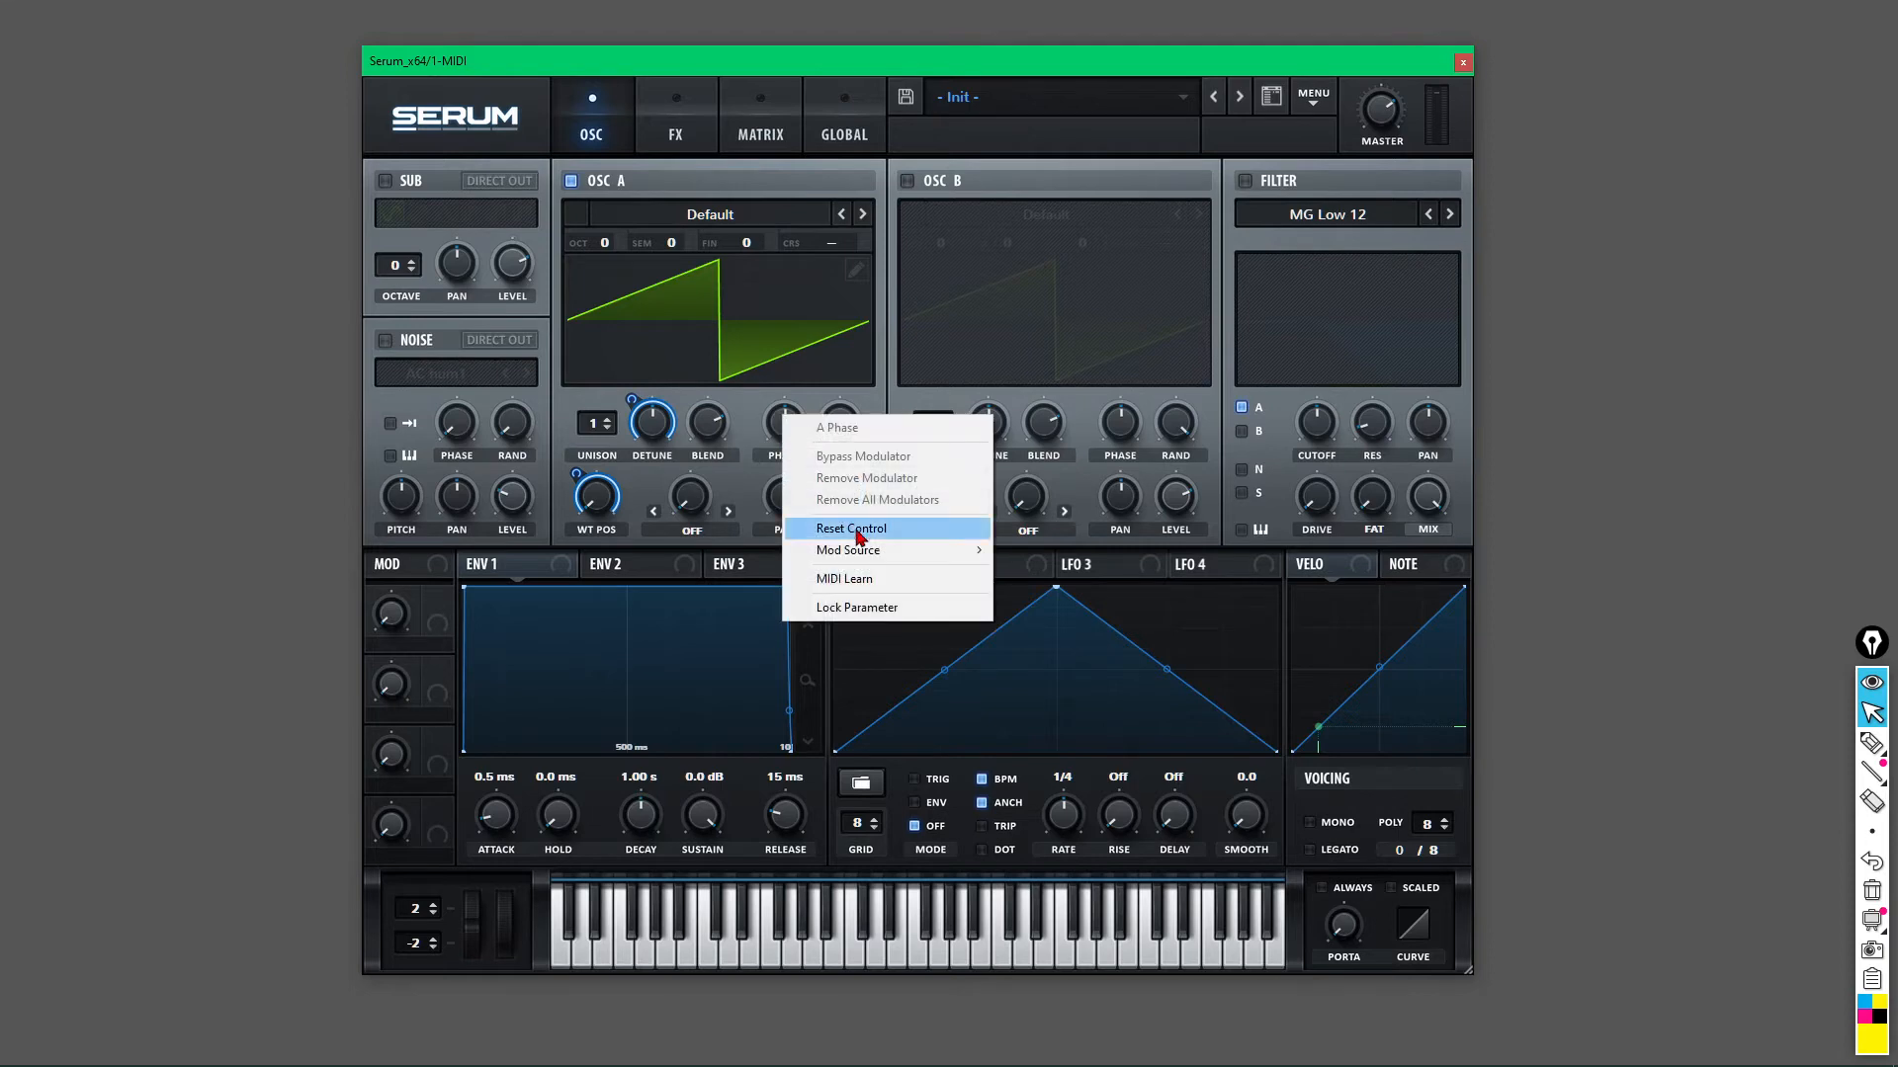
pyautogui.moveTo(875, 551)
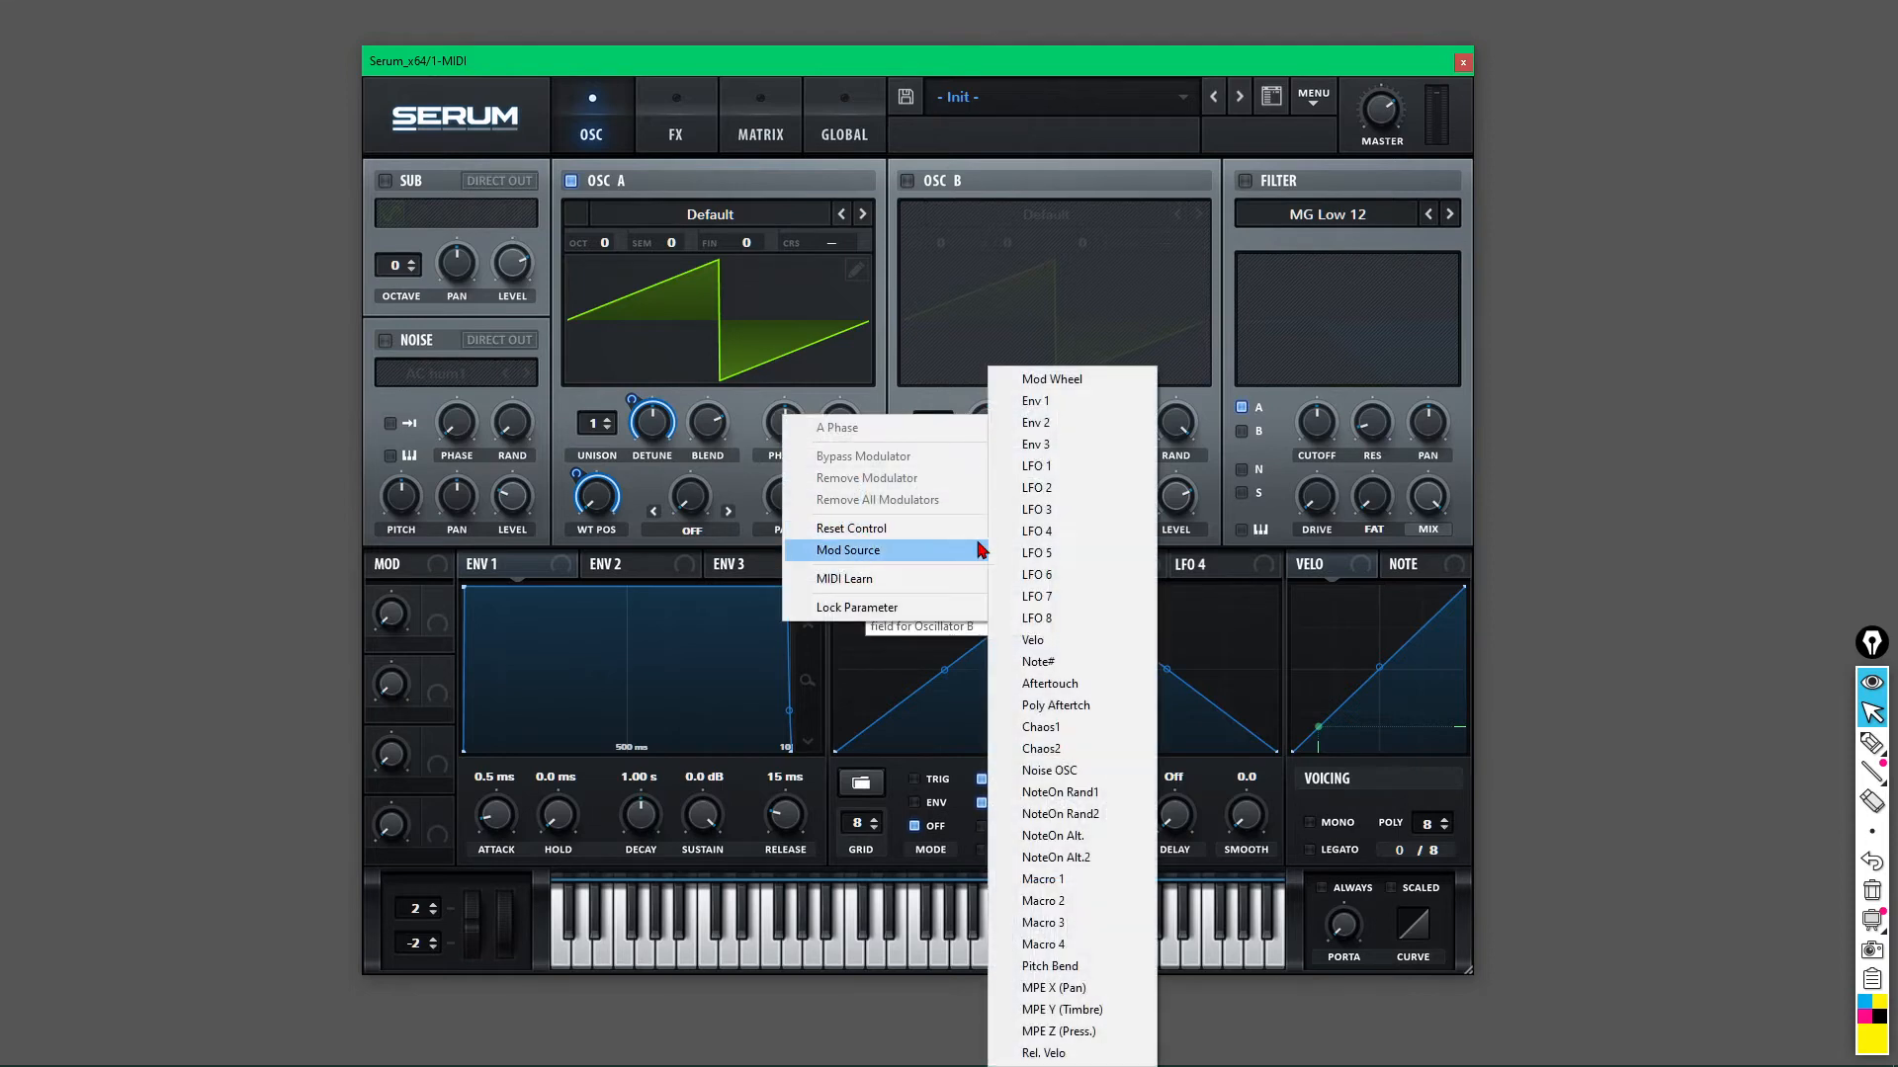
pyautogui.click(1038, 469)
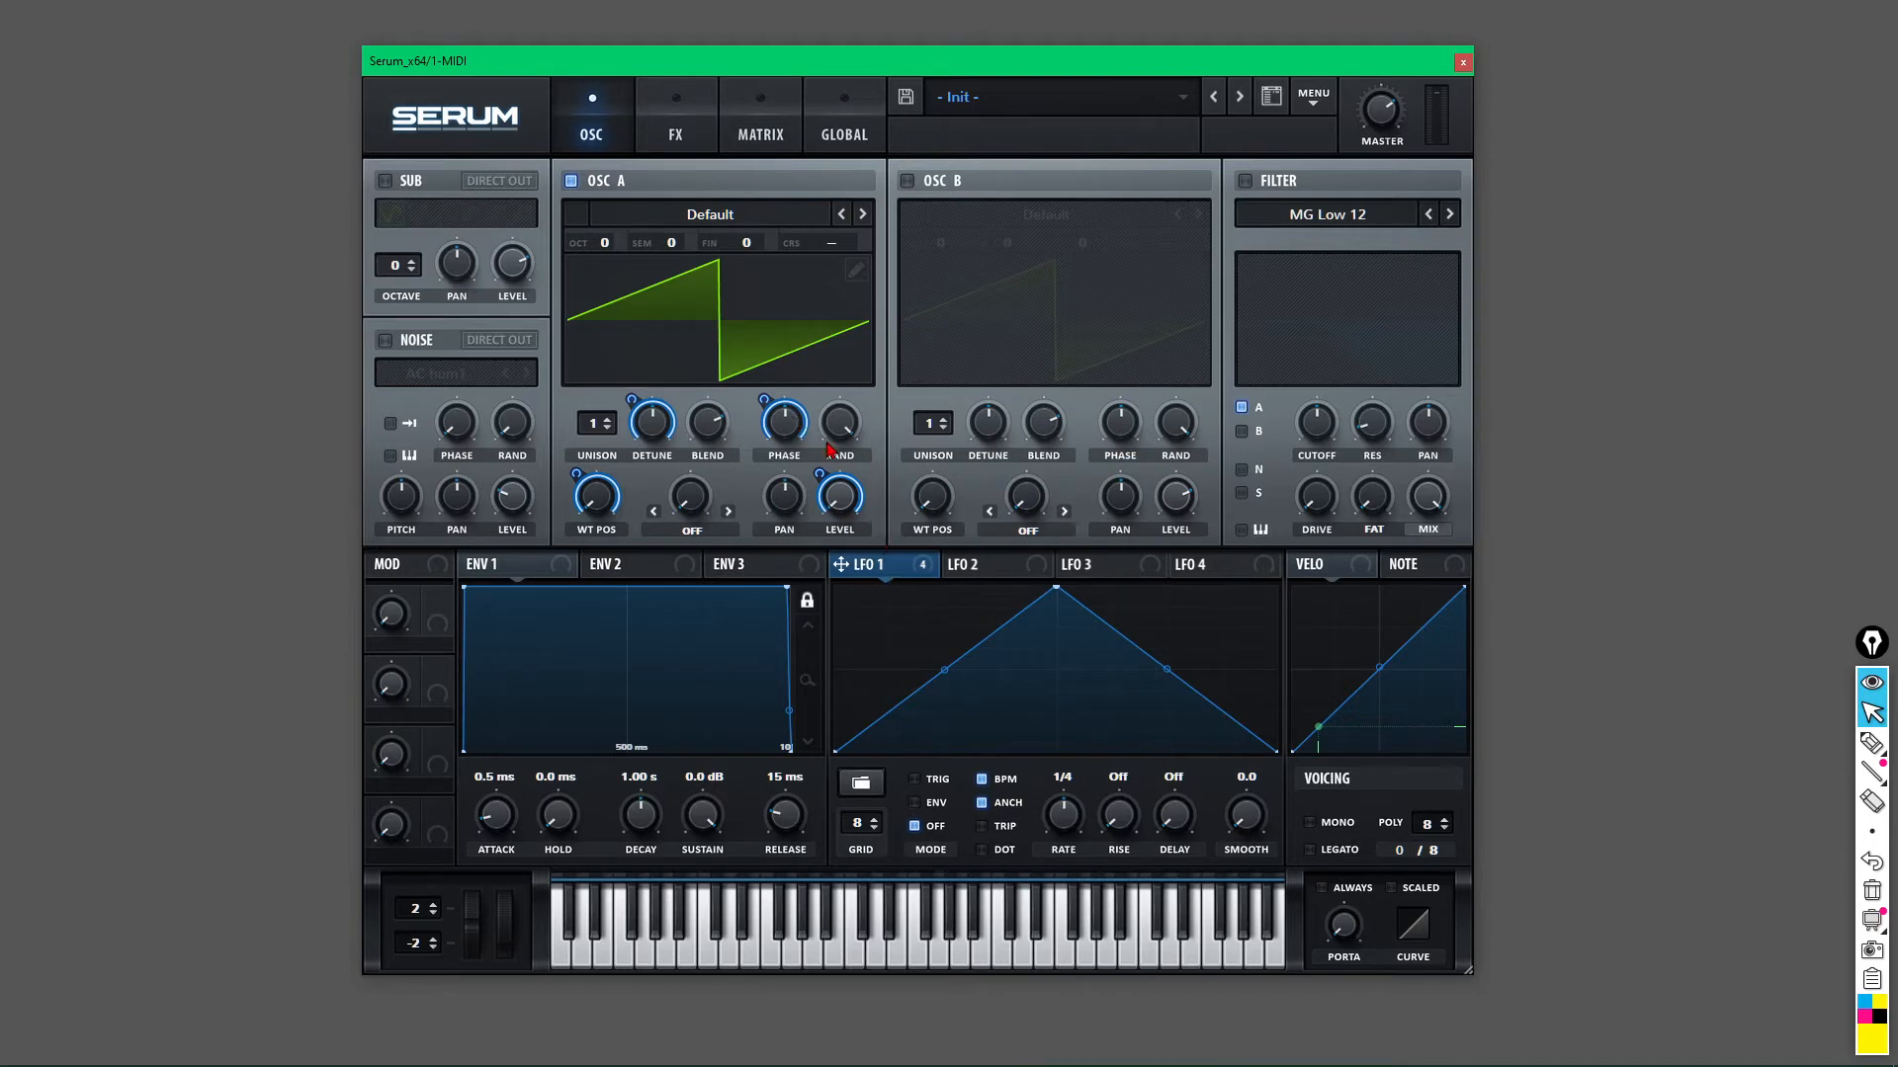
# Toggle the phase modulation's polarity, then remove LFO 1 from OSC A's phase.
pyautogui.keyDown('alt'); pyautogui.keyDown('shift'); pyautogui.click(789, 423); pyautogui.keyUp('shift'); pyautogui.keyUp('alt')
pyautogui.keyDown('alt'); pyautogui.keyDown('shift'); pyautogui.click(788, 425); pyautogui.keyUp('shift'); pyautogui.keyUp('alt')
pyautogui.rightClick(789, 433)
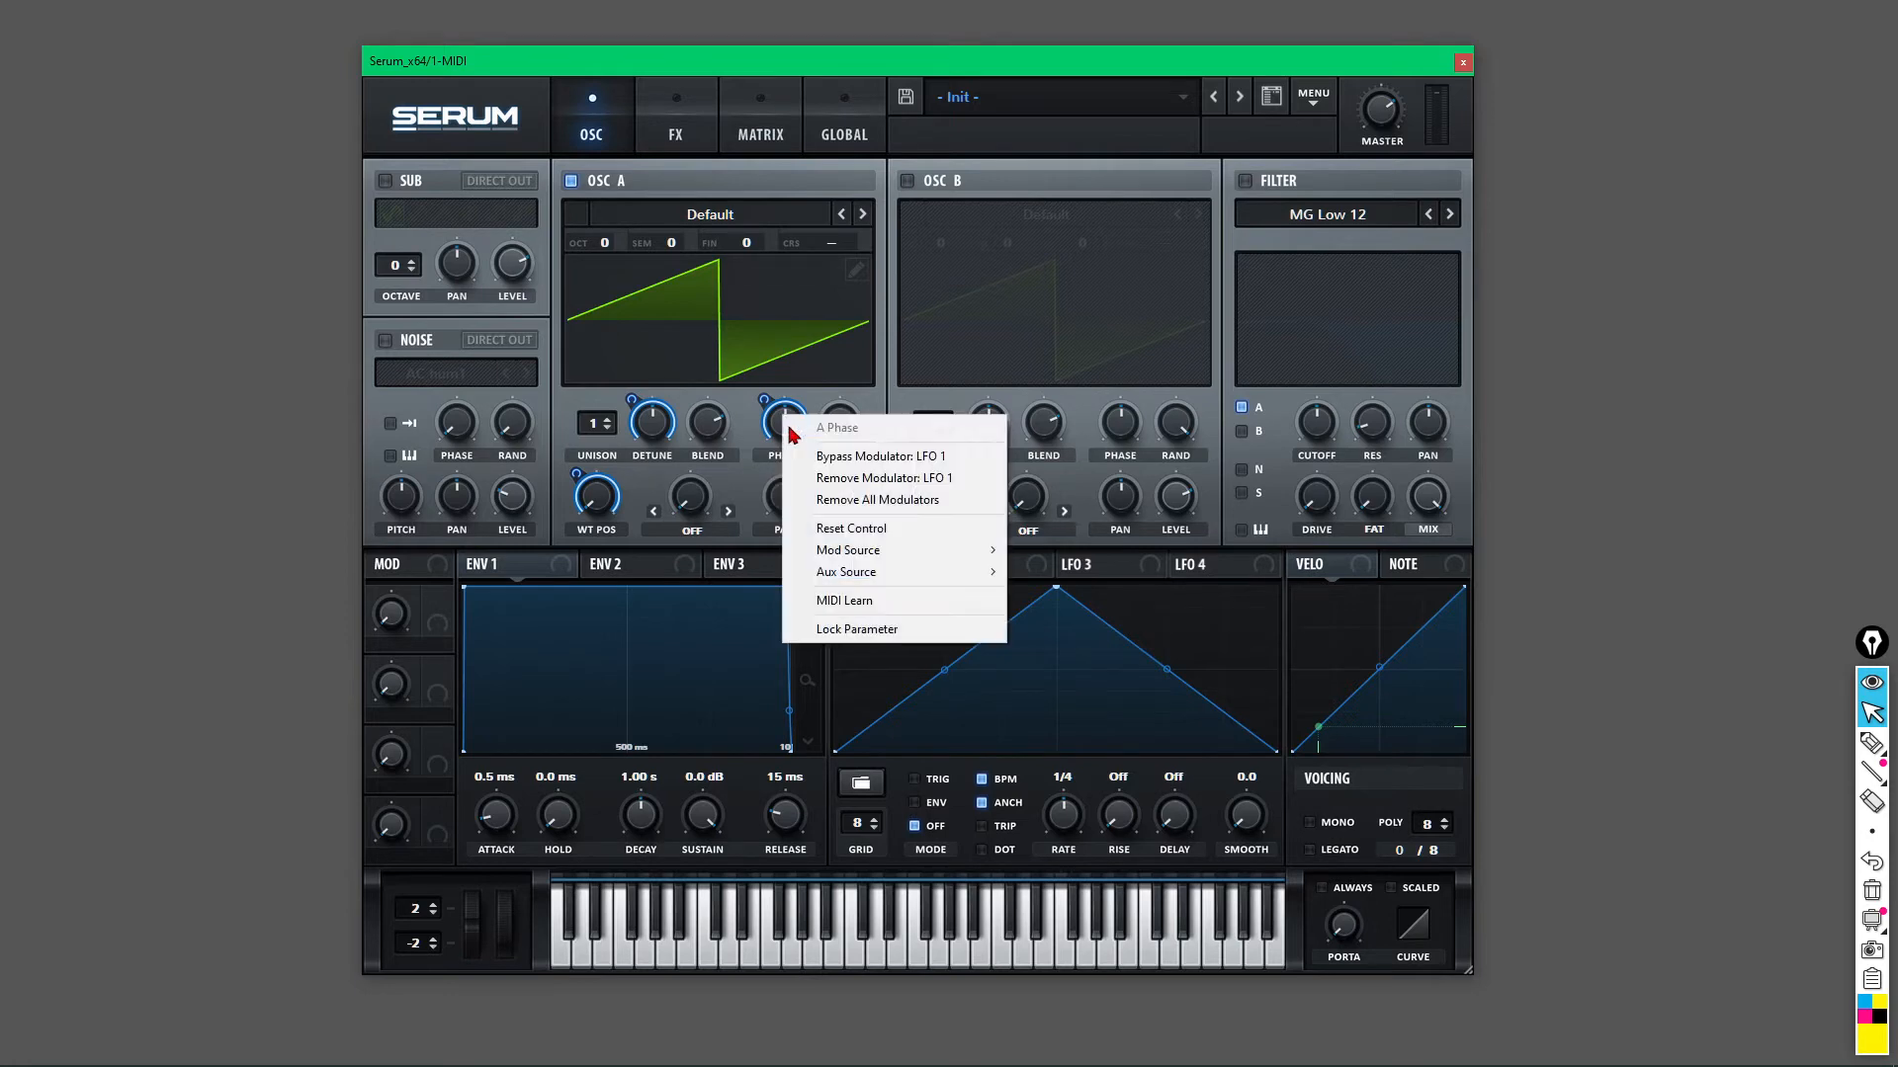
pyautogui.click(930, 481)
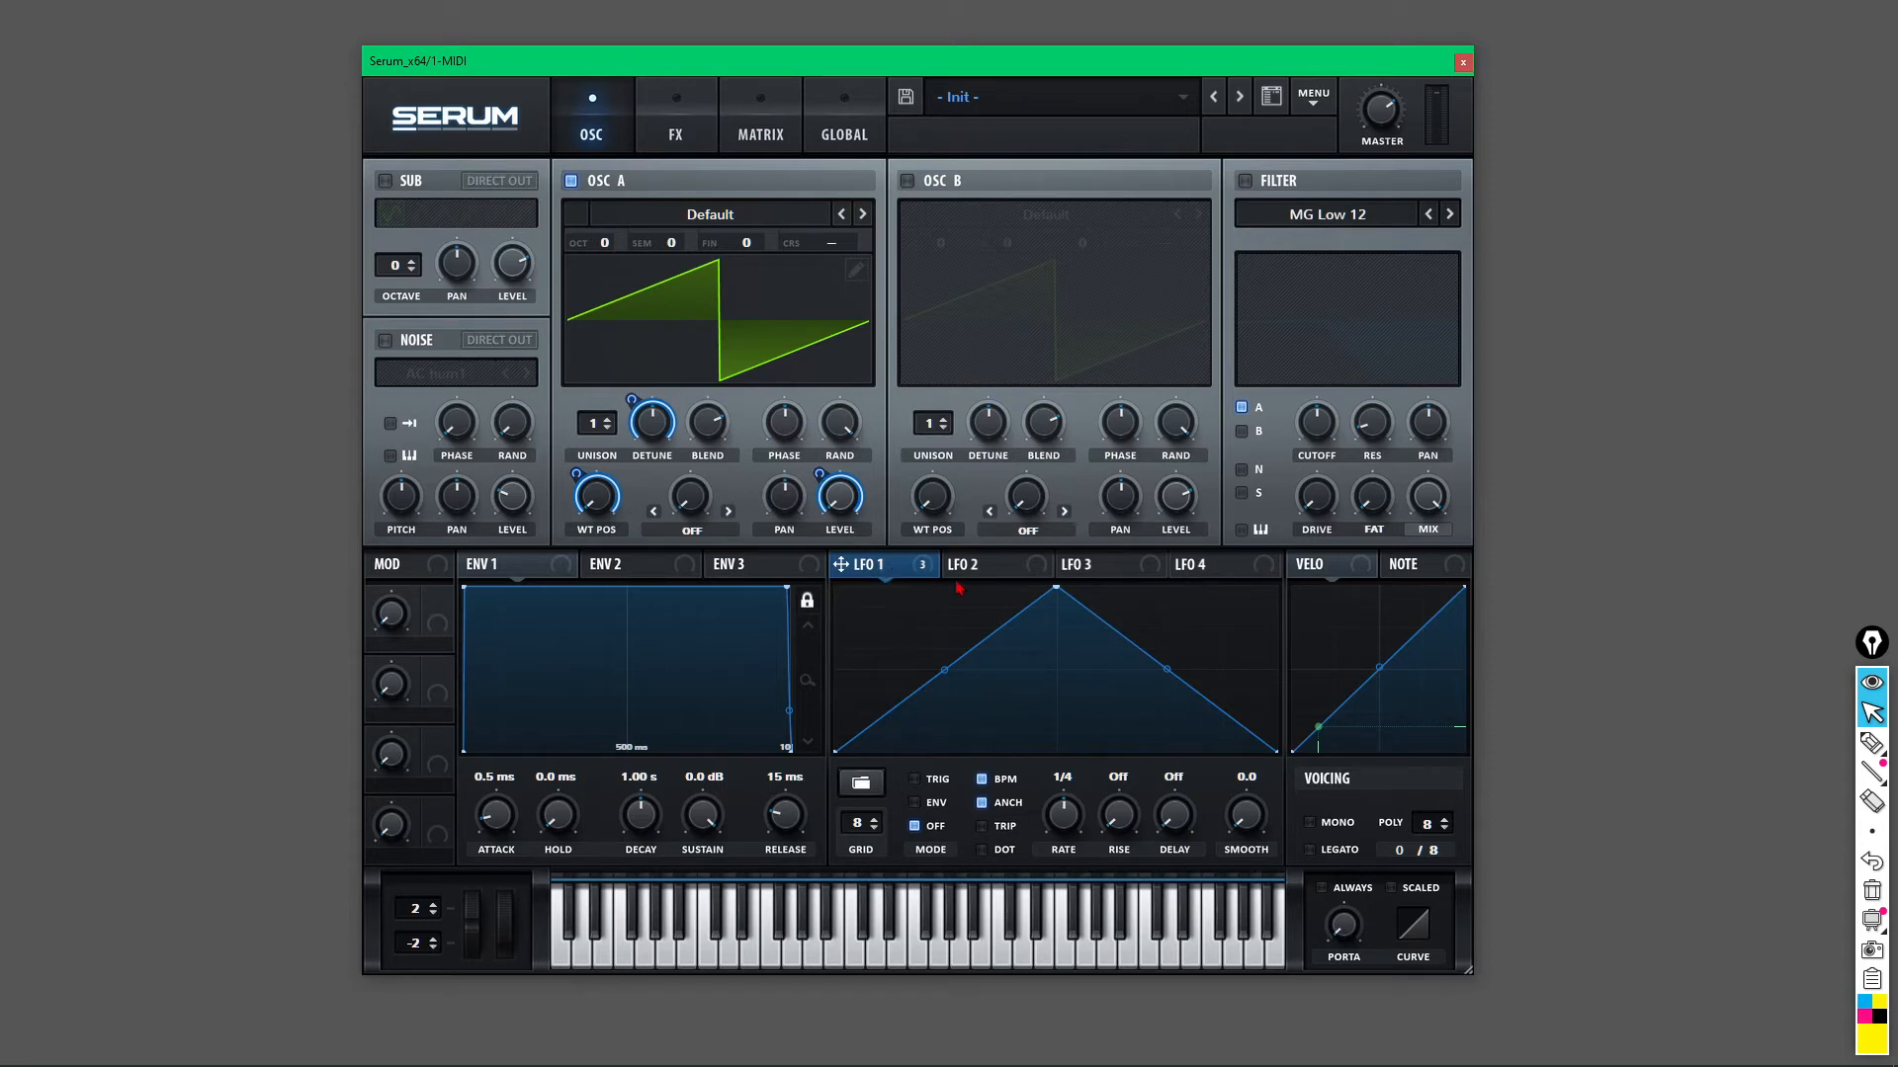
# Bypass all of LFO 1's destinations, then remove every LFO 1 destination.
pyautogui.rightClick(883, 576)
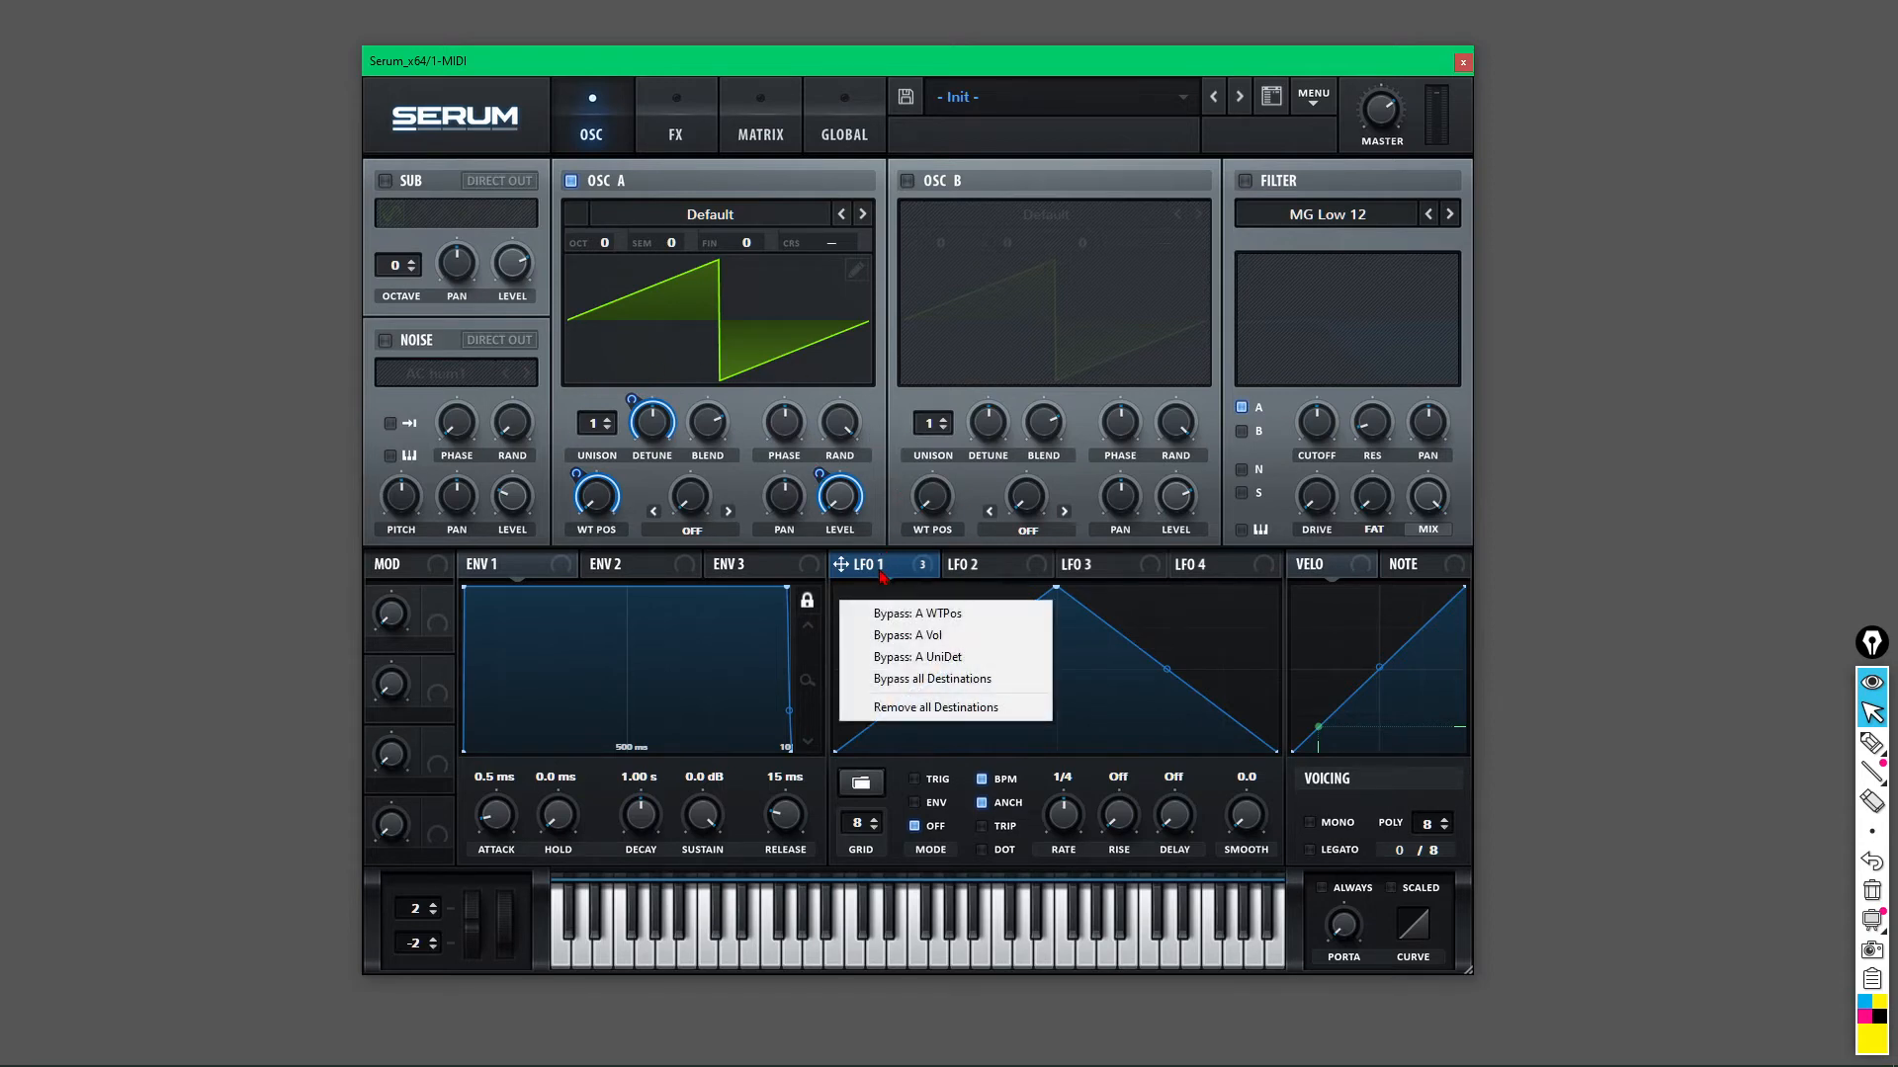
pyautogui.click(907, 681)
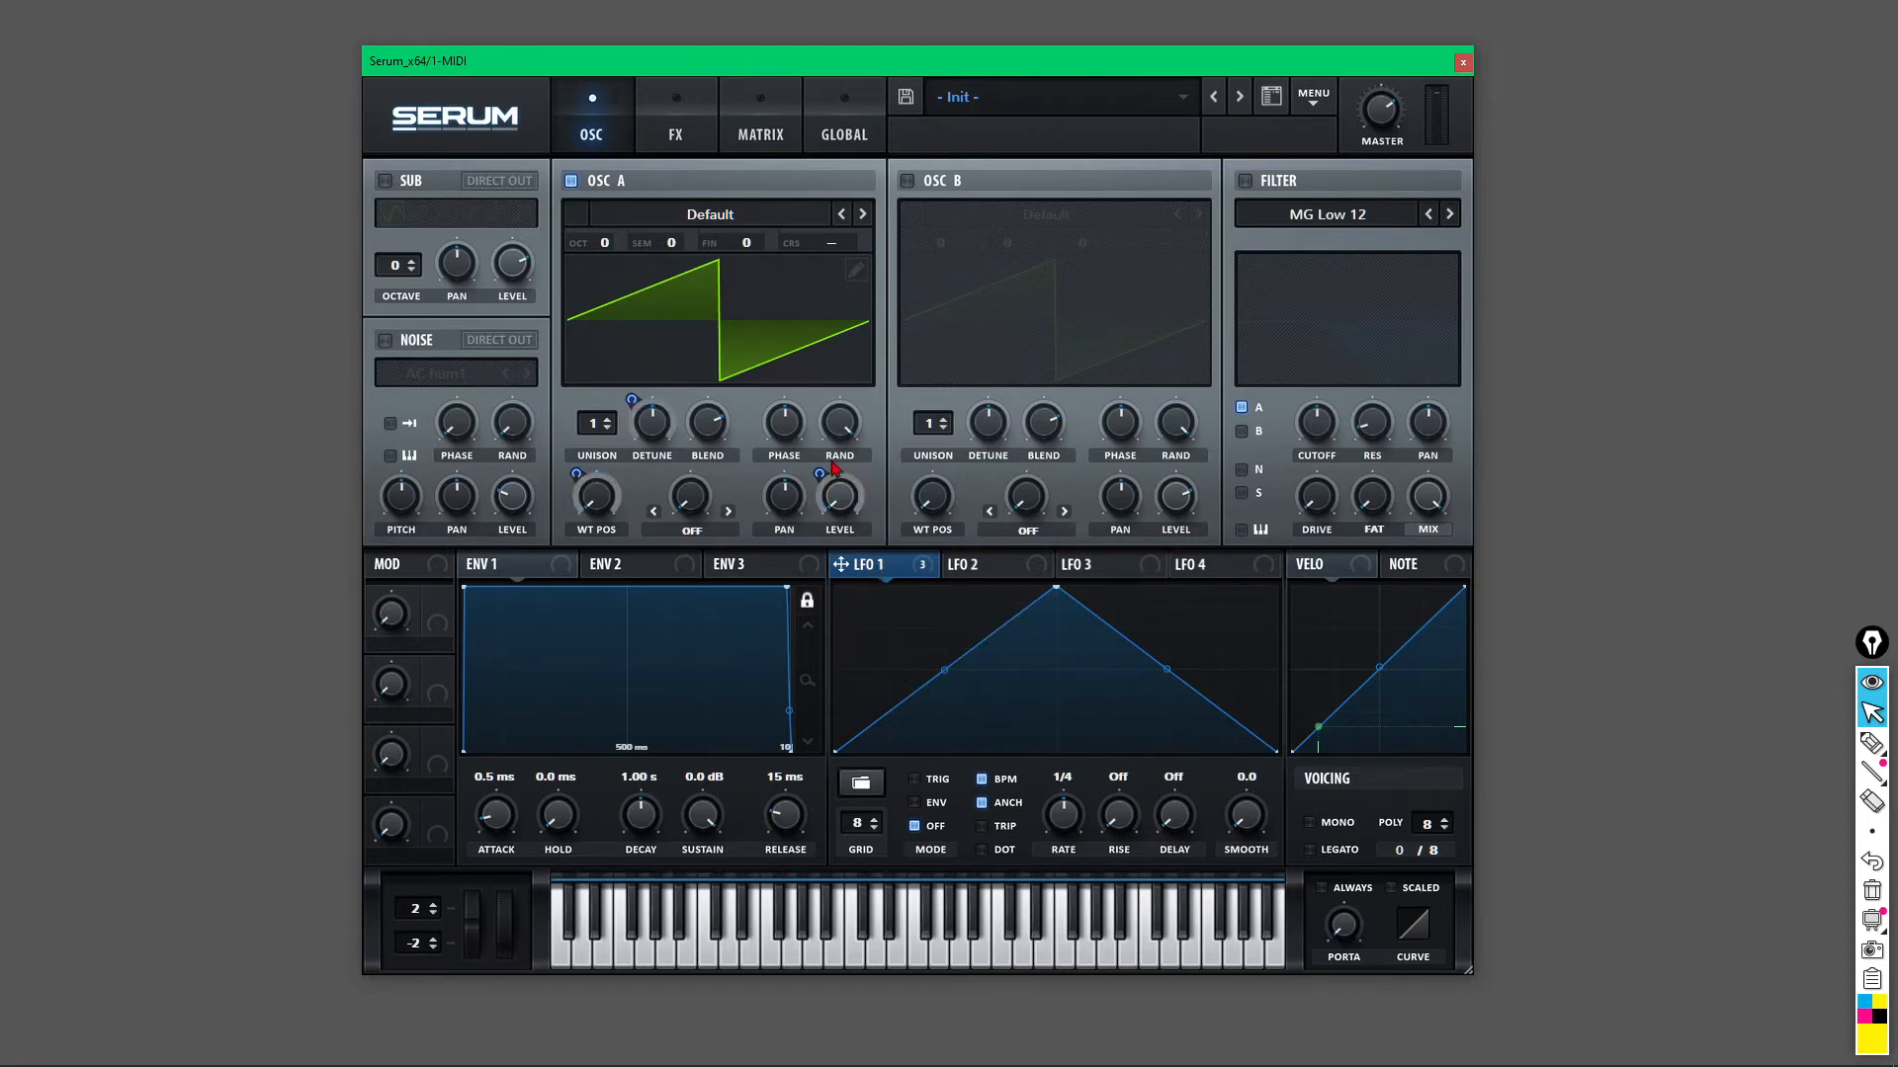
pyautogui.rightClick(884, 565)
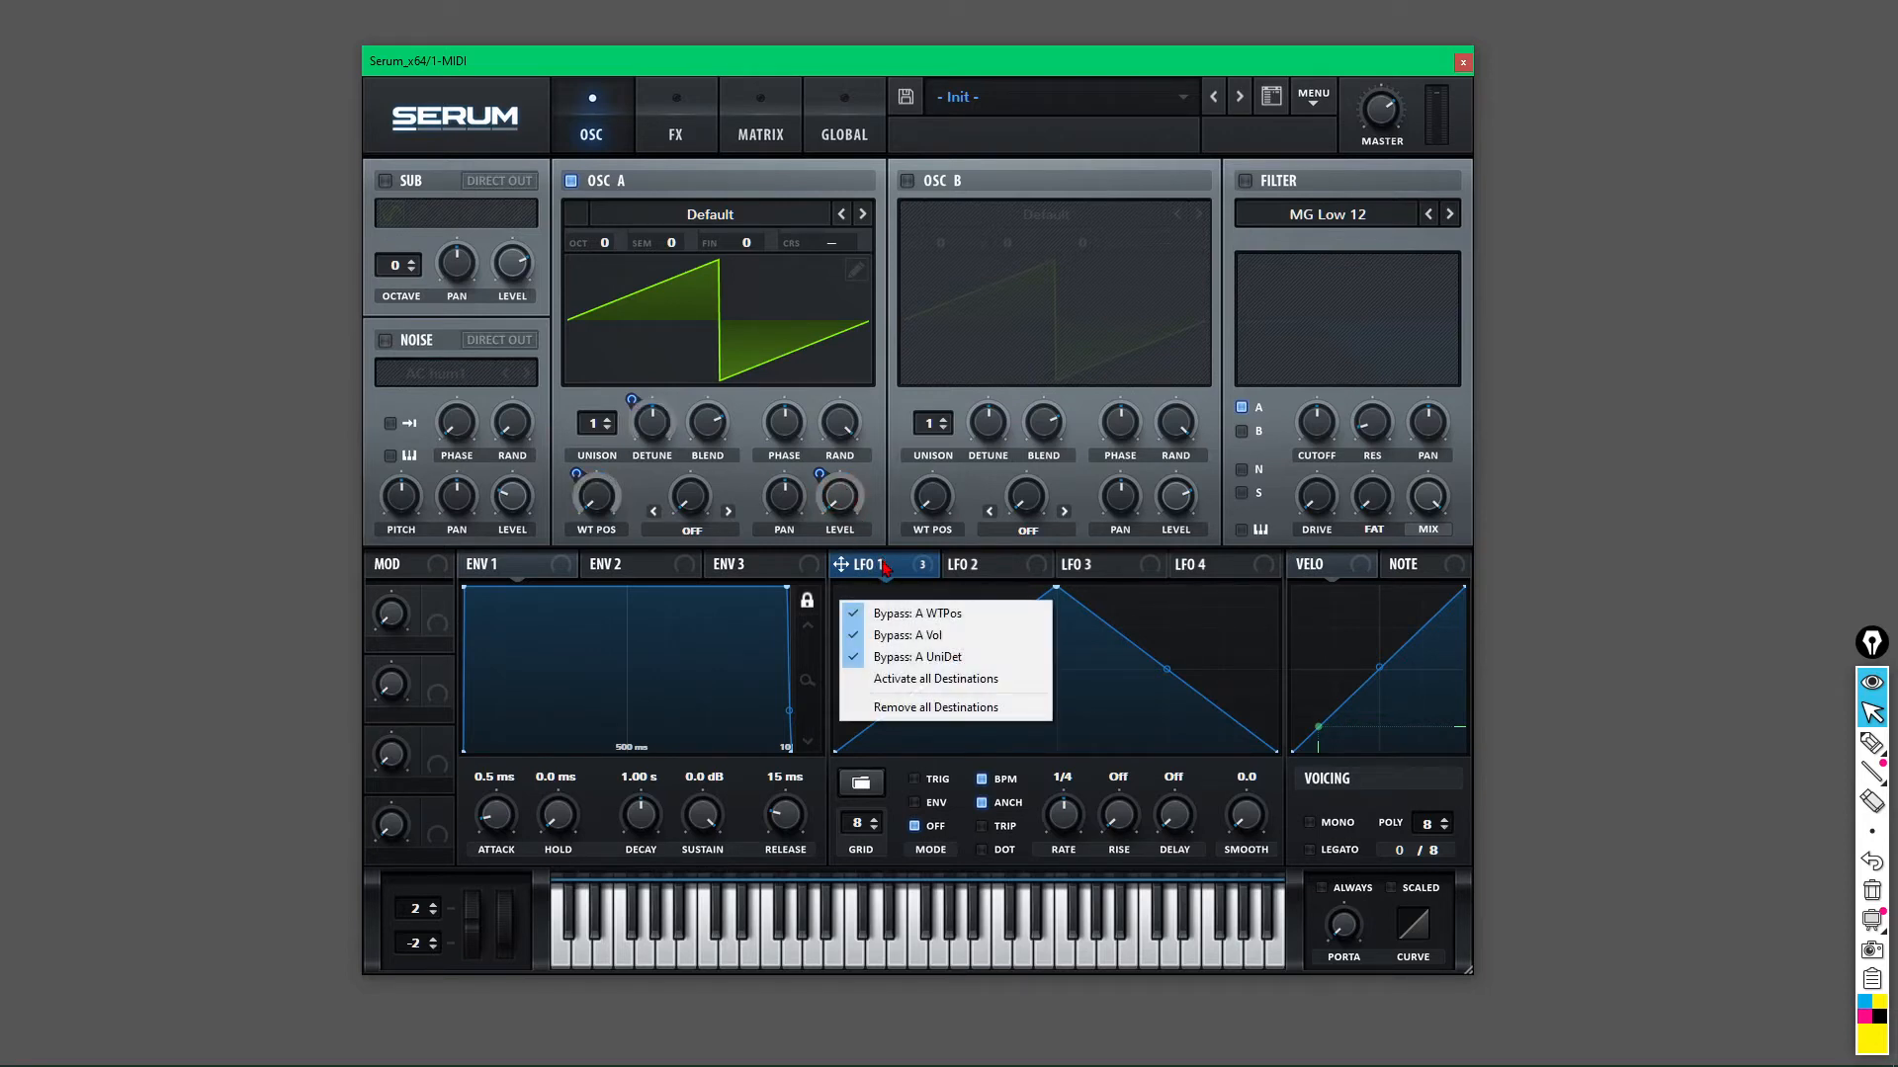
pyautogui.click(910, 704)
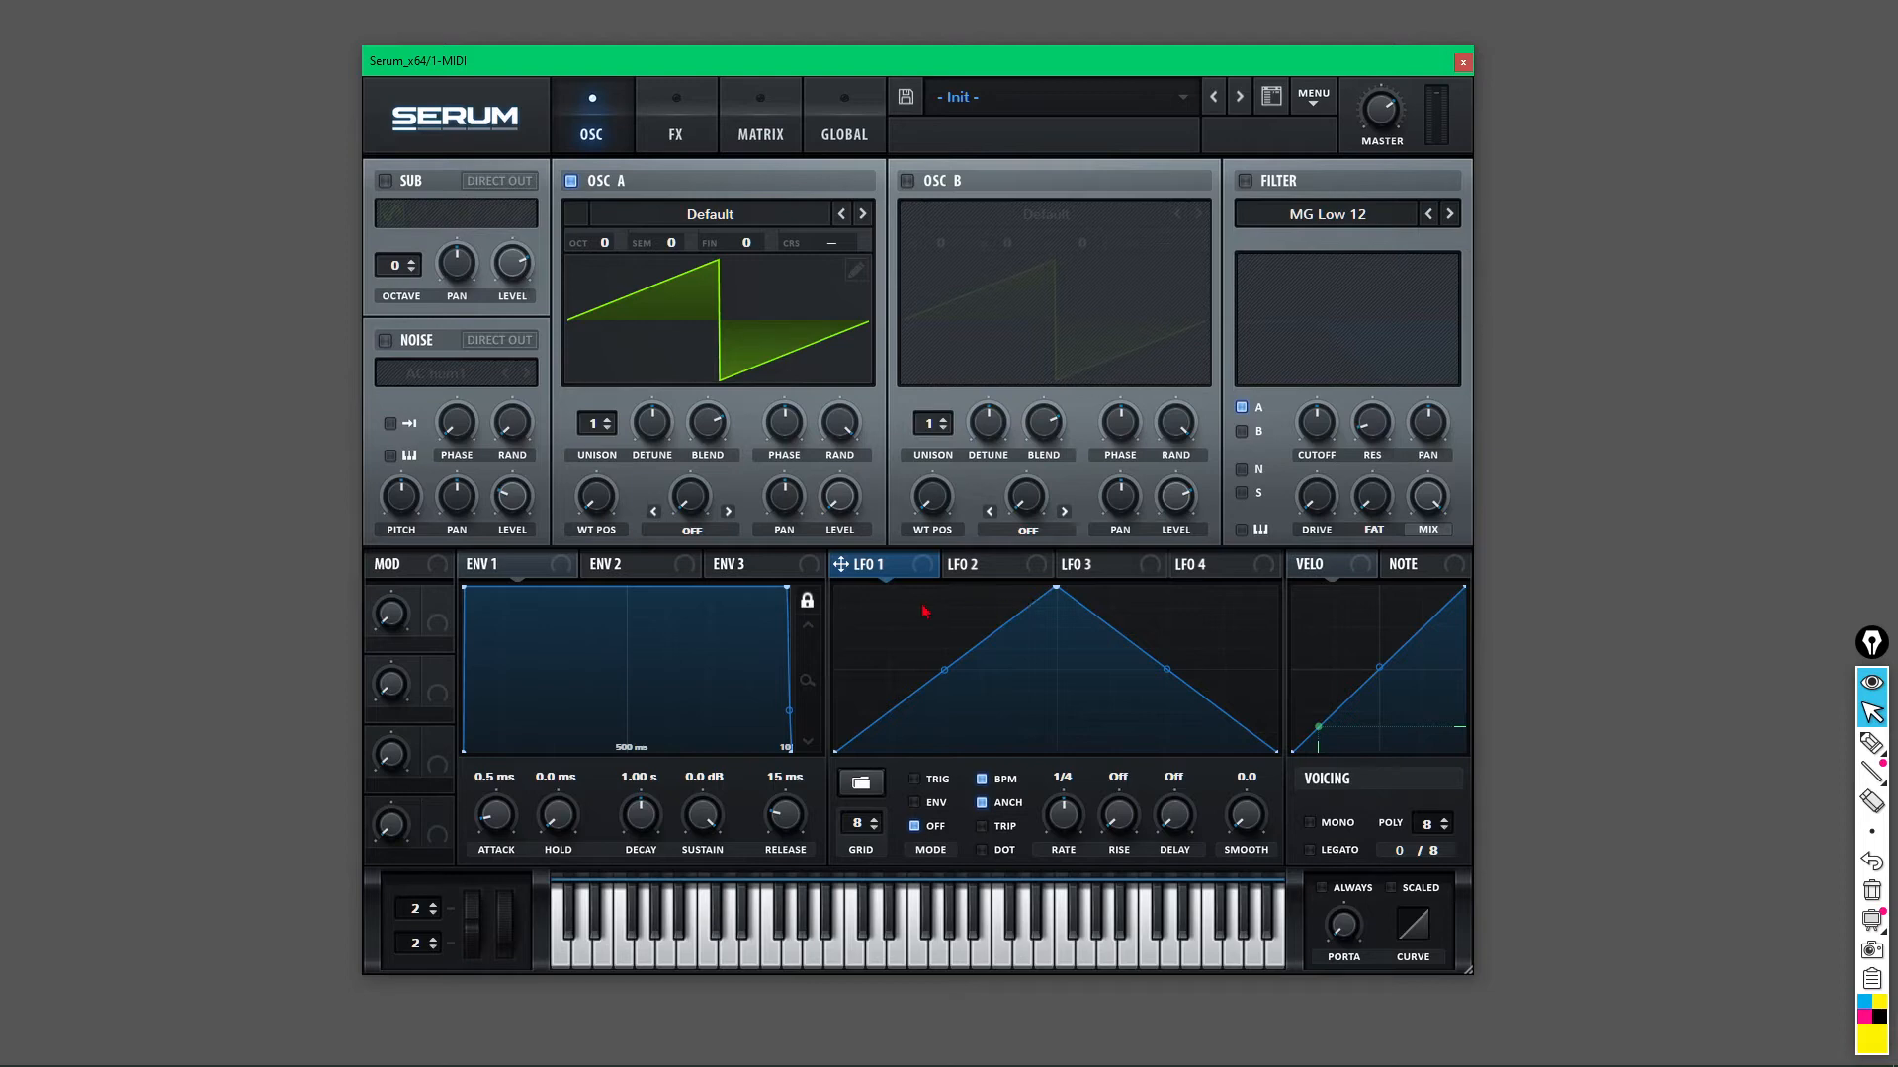
# Route LFO 1 to OSC A level, skew its peak left, and add points for an early second peak.
pyautogui.moveTo(858, 531); pyautogui.dragTo(839, 498)
pyautogui.moveTo(1059, 592)
pyautogui.mouseDown()
pyautogui.moveTo(895, 620)
pyautogui.moveTo(872, 593)
pyautogui.moveTo(1250, 592)
pyautogui.moveTo(1041, 589)
pyautogui.mouseUp()
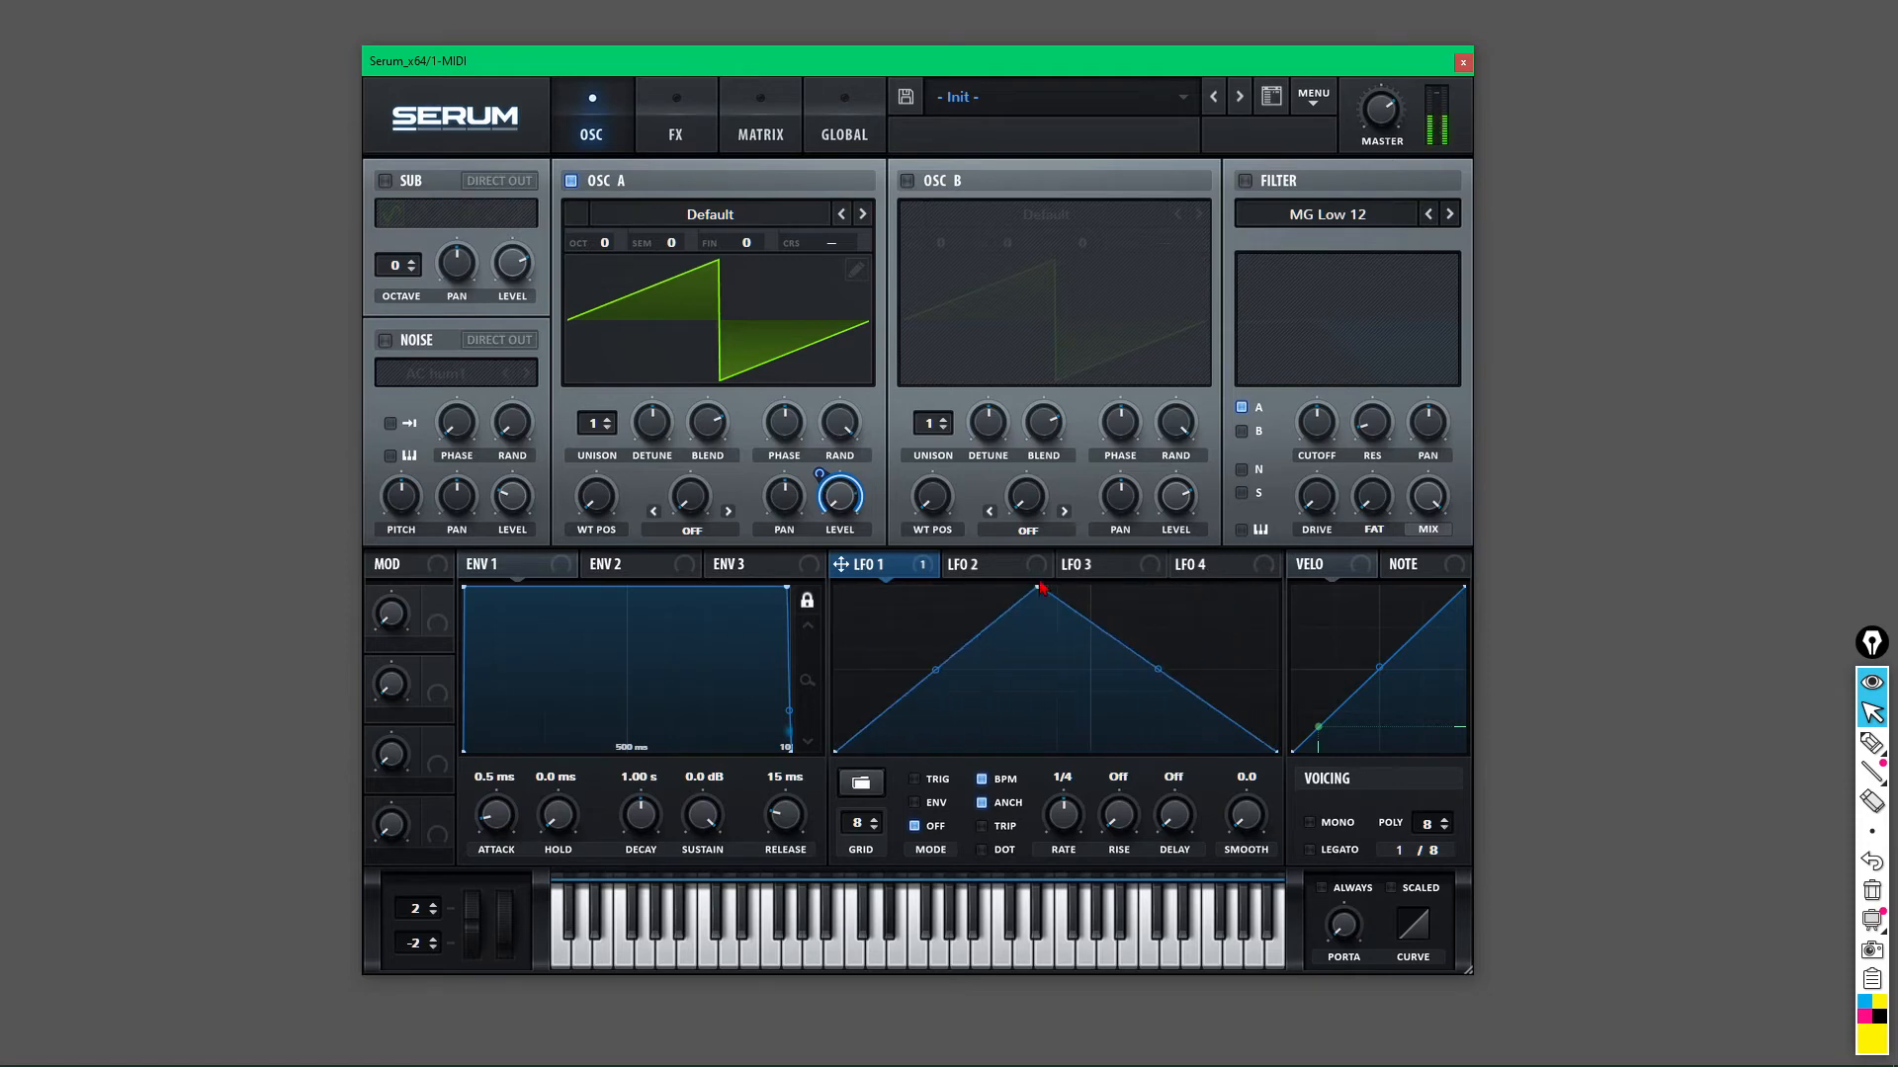
pyautogui.doubleClick(979, 633)
pyautogui.moveTo(980, 634)
pyautogui.mouseDown()
pyautogui.moveTo(1012, 694)
pyautogui.moveTo(949, 697)
pyautogui.moveTo(886, 589)
pyautogui.moveTo(964, 643)
pyautogui.mouseUp()
pyautogui.doubleClick(964, 590)
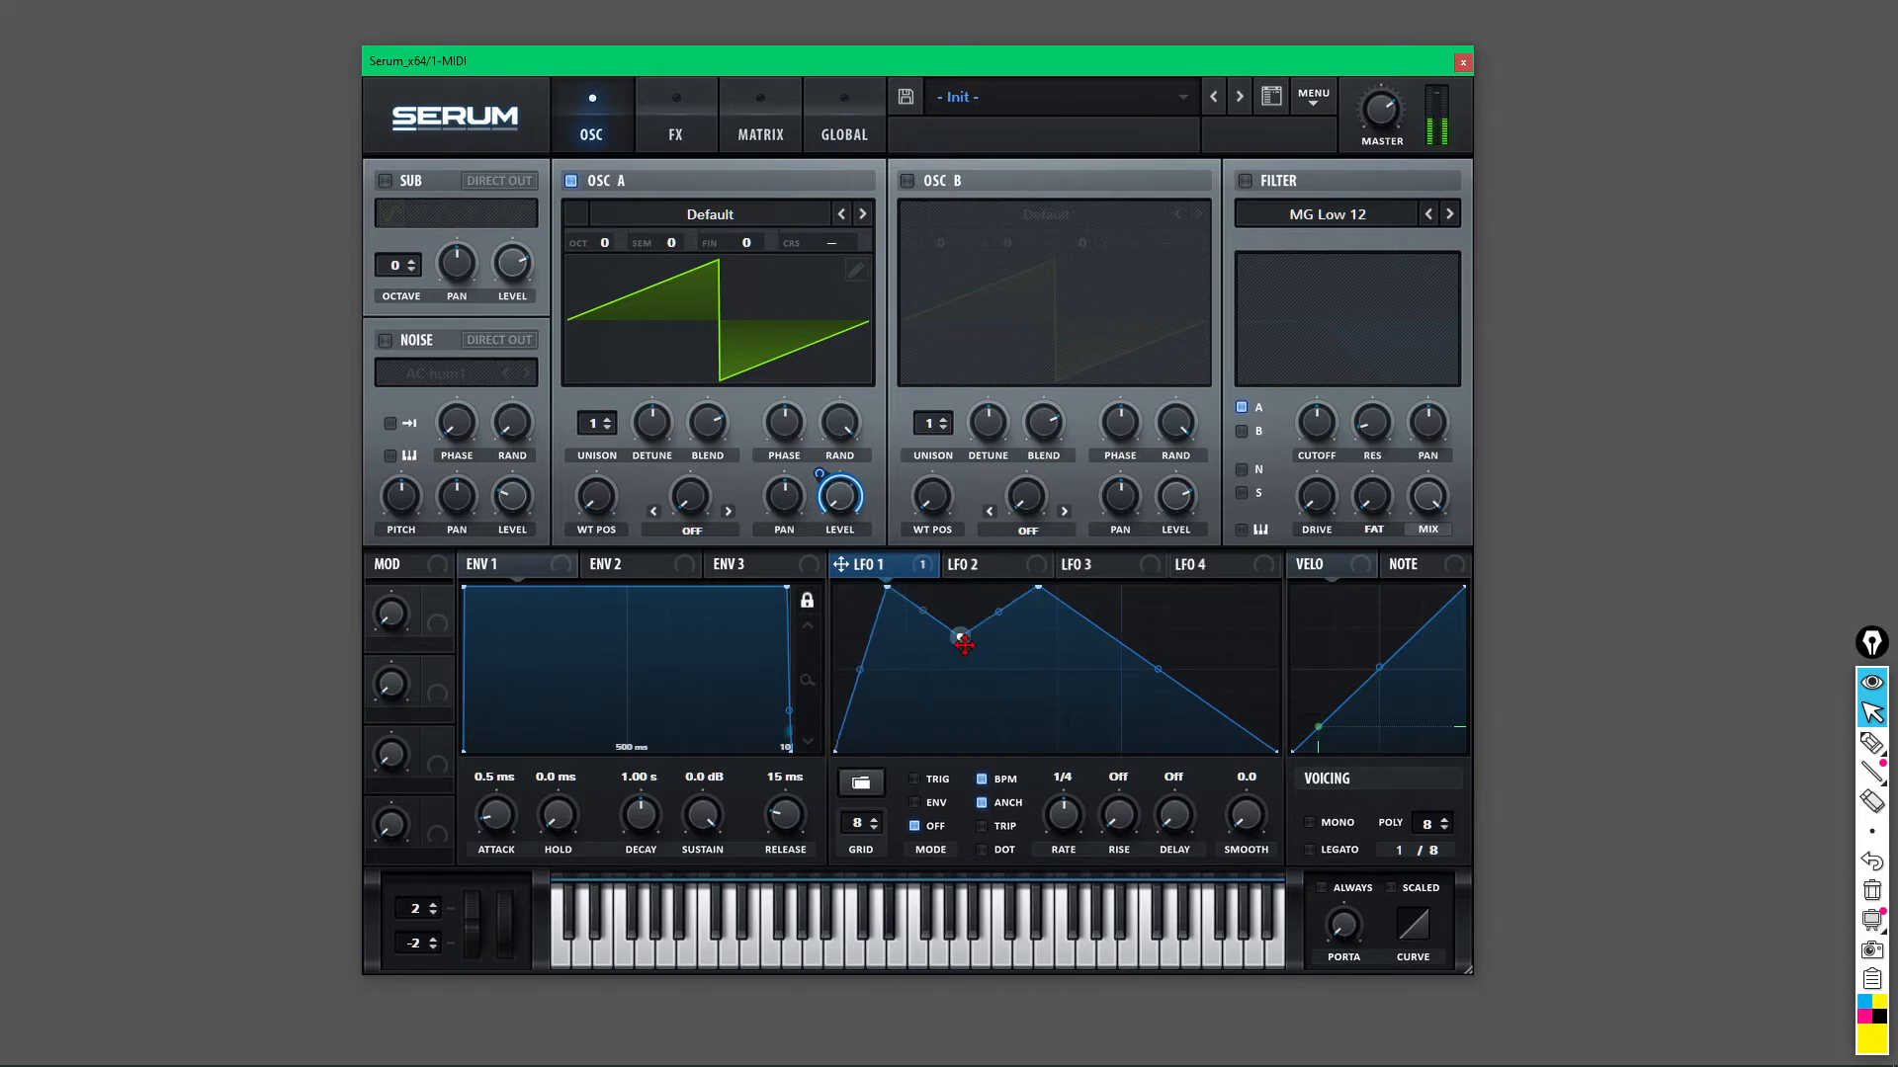
pyautogui.doubleClick(1154, 729)
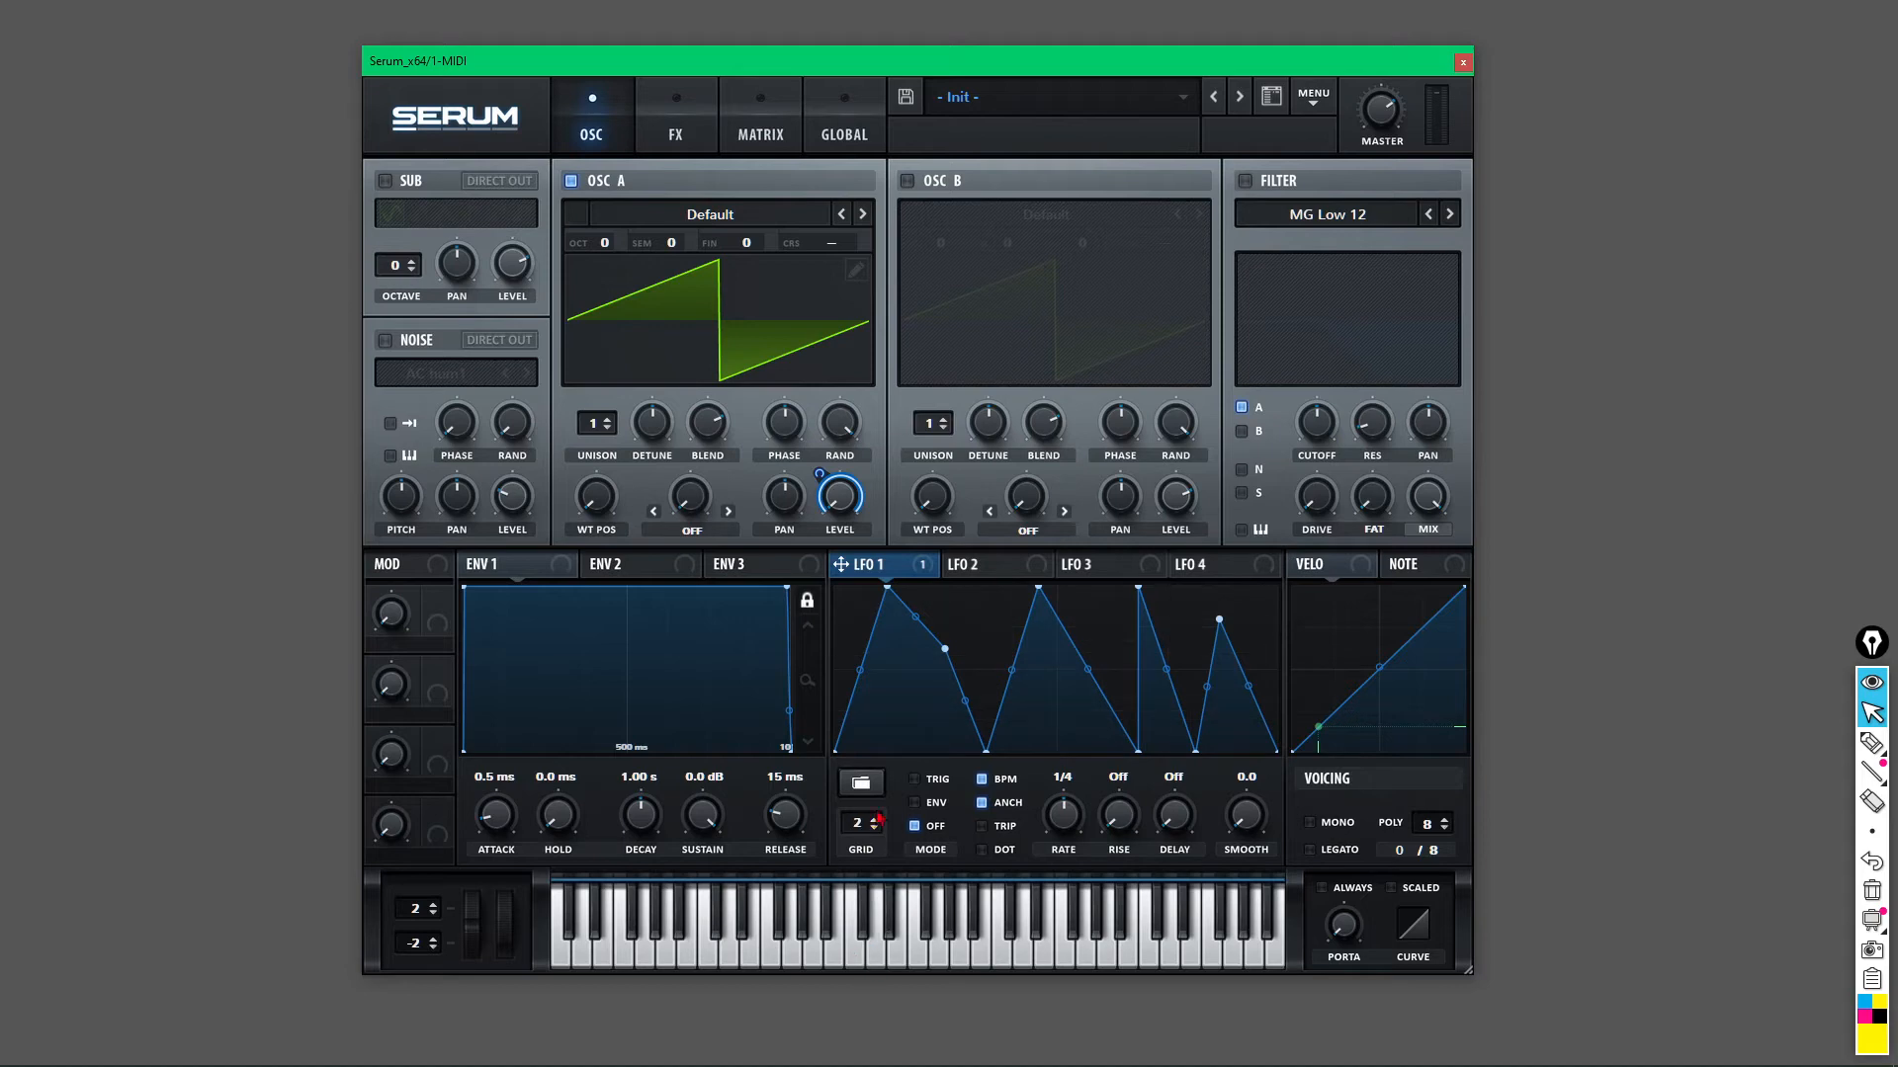
# Move the new node and bend LFO 1's right slope into a slightly convex arc.
pyautogui.moveTo(946, 685); pyautogui.dragTo(919, 617)
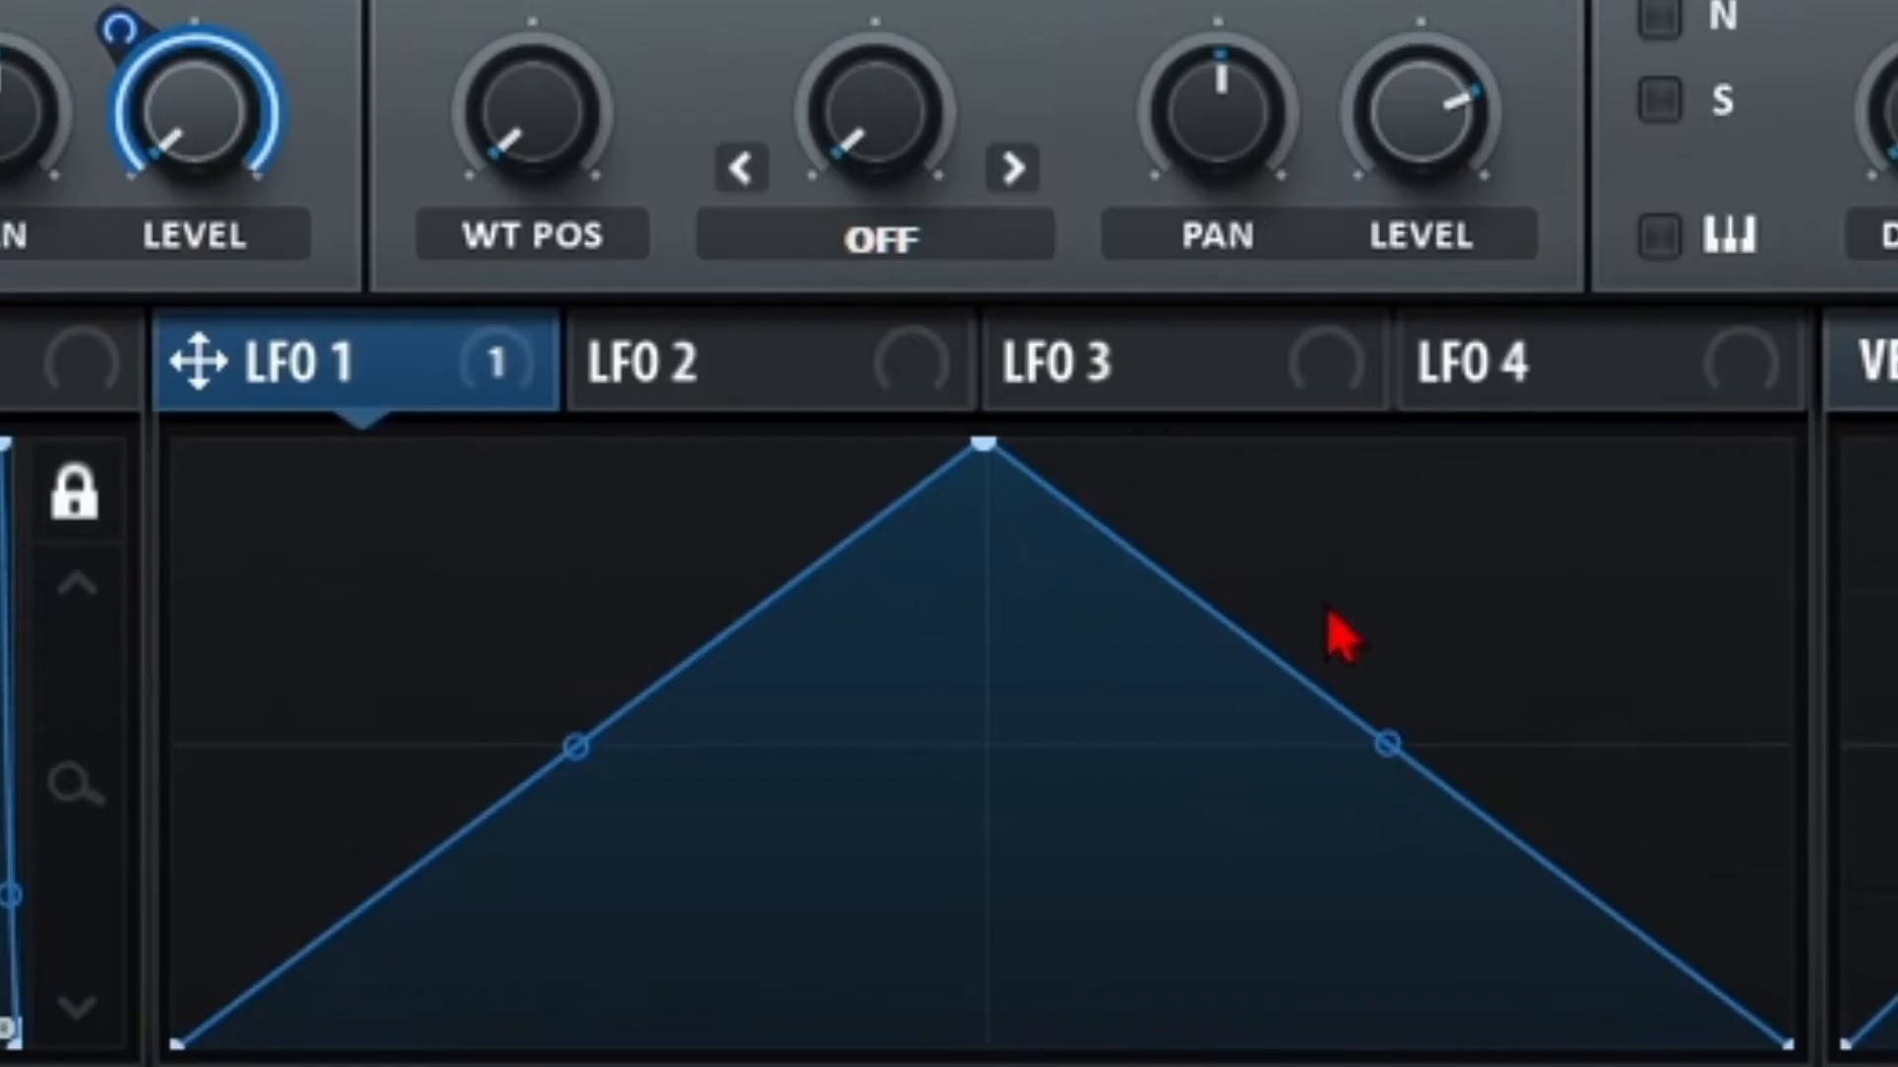
pyautogui.moveTo(1389, 761); pyautogui.dragTo(1450, 657)
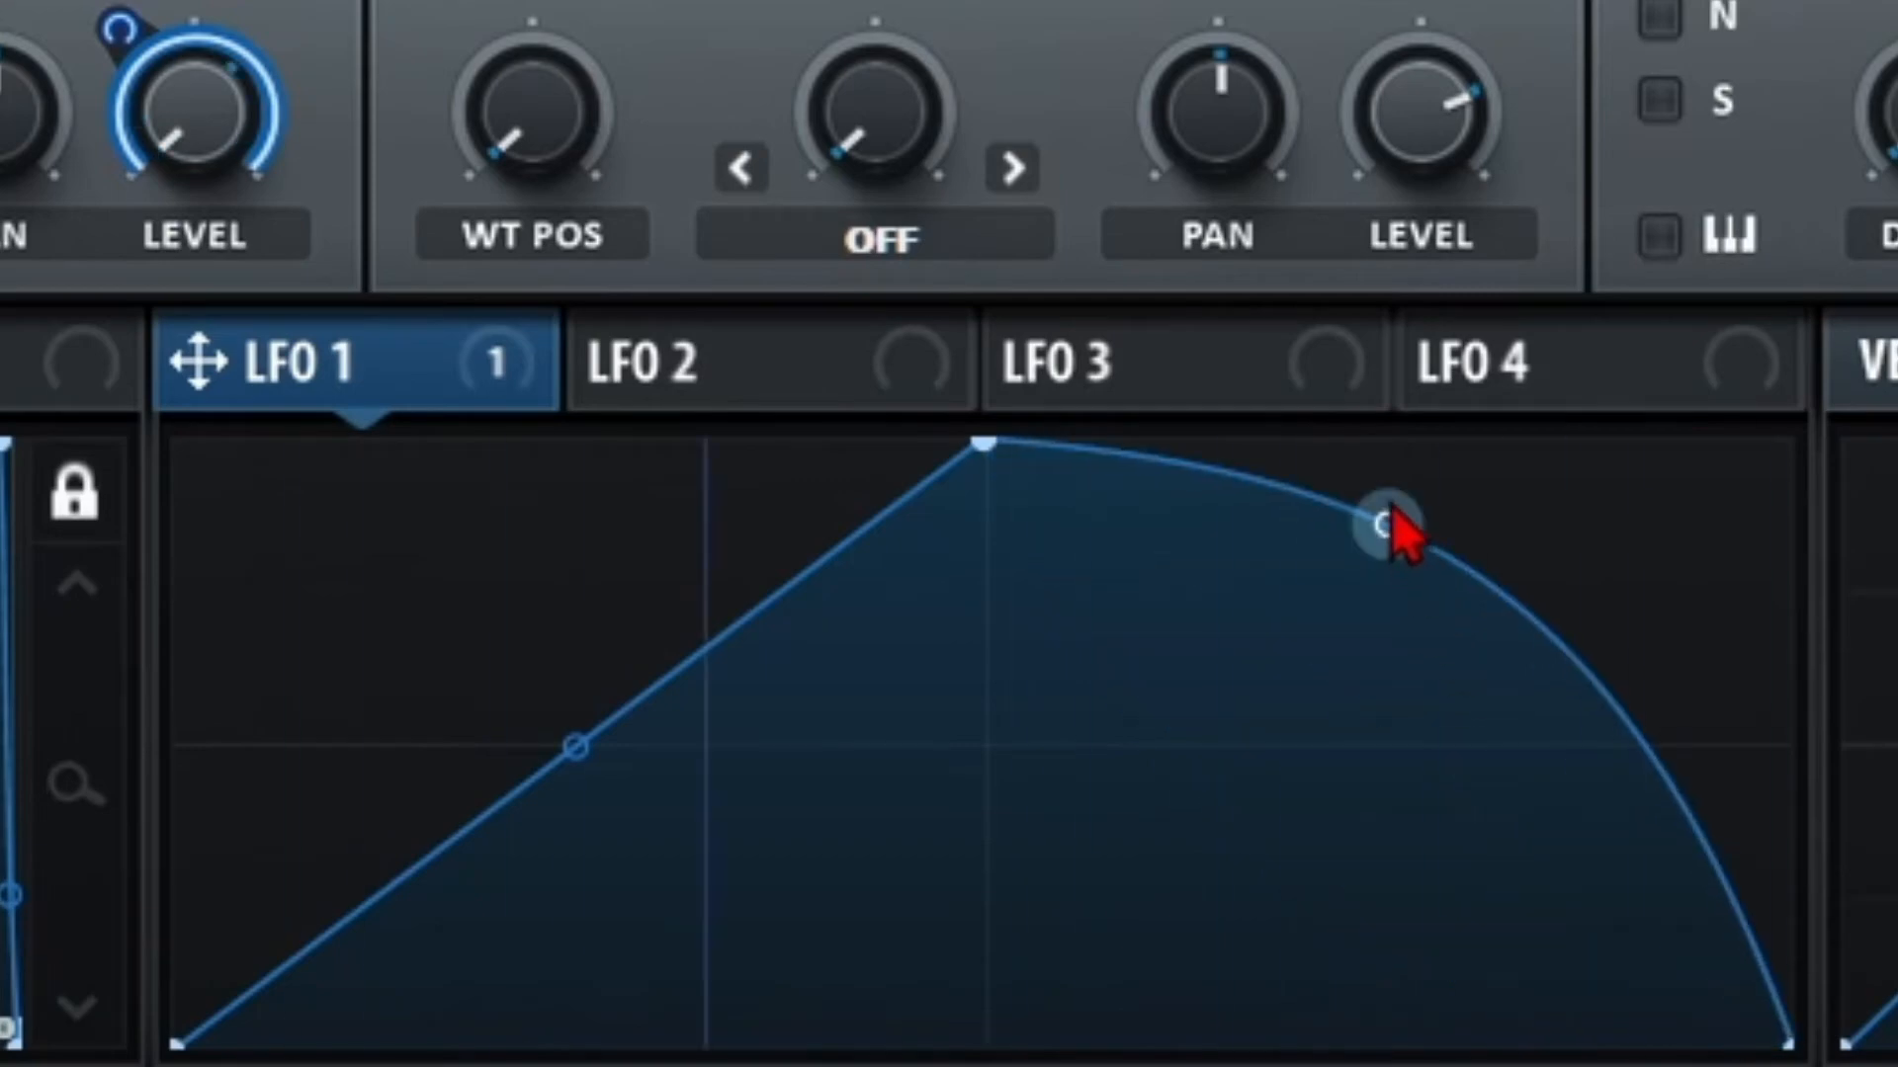
pyautogui.moveTo(1384, 534)
pyautogui.mouseDown()
pyautogui.moveTo(1264, 844)
pyautogui.moveTo(1351, 526)
pyautogui.mouseUp()
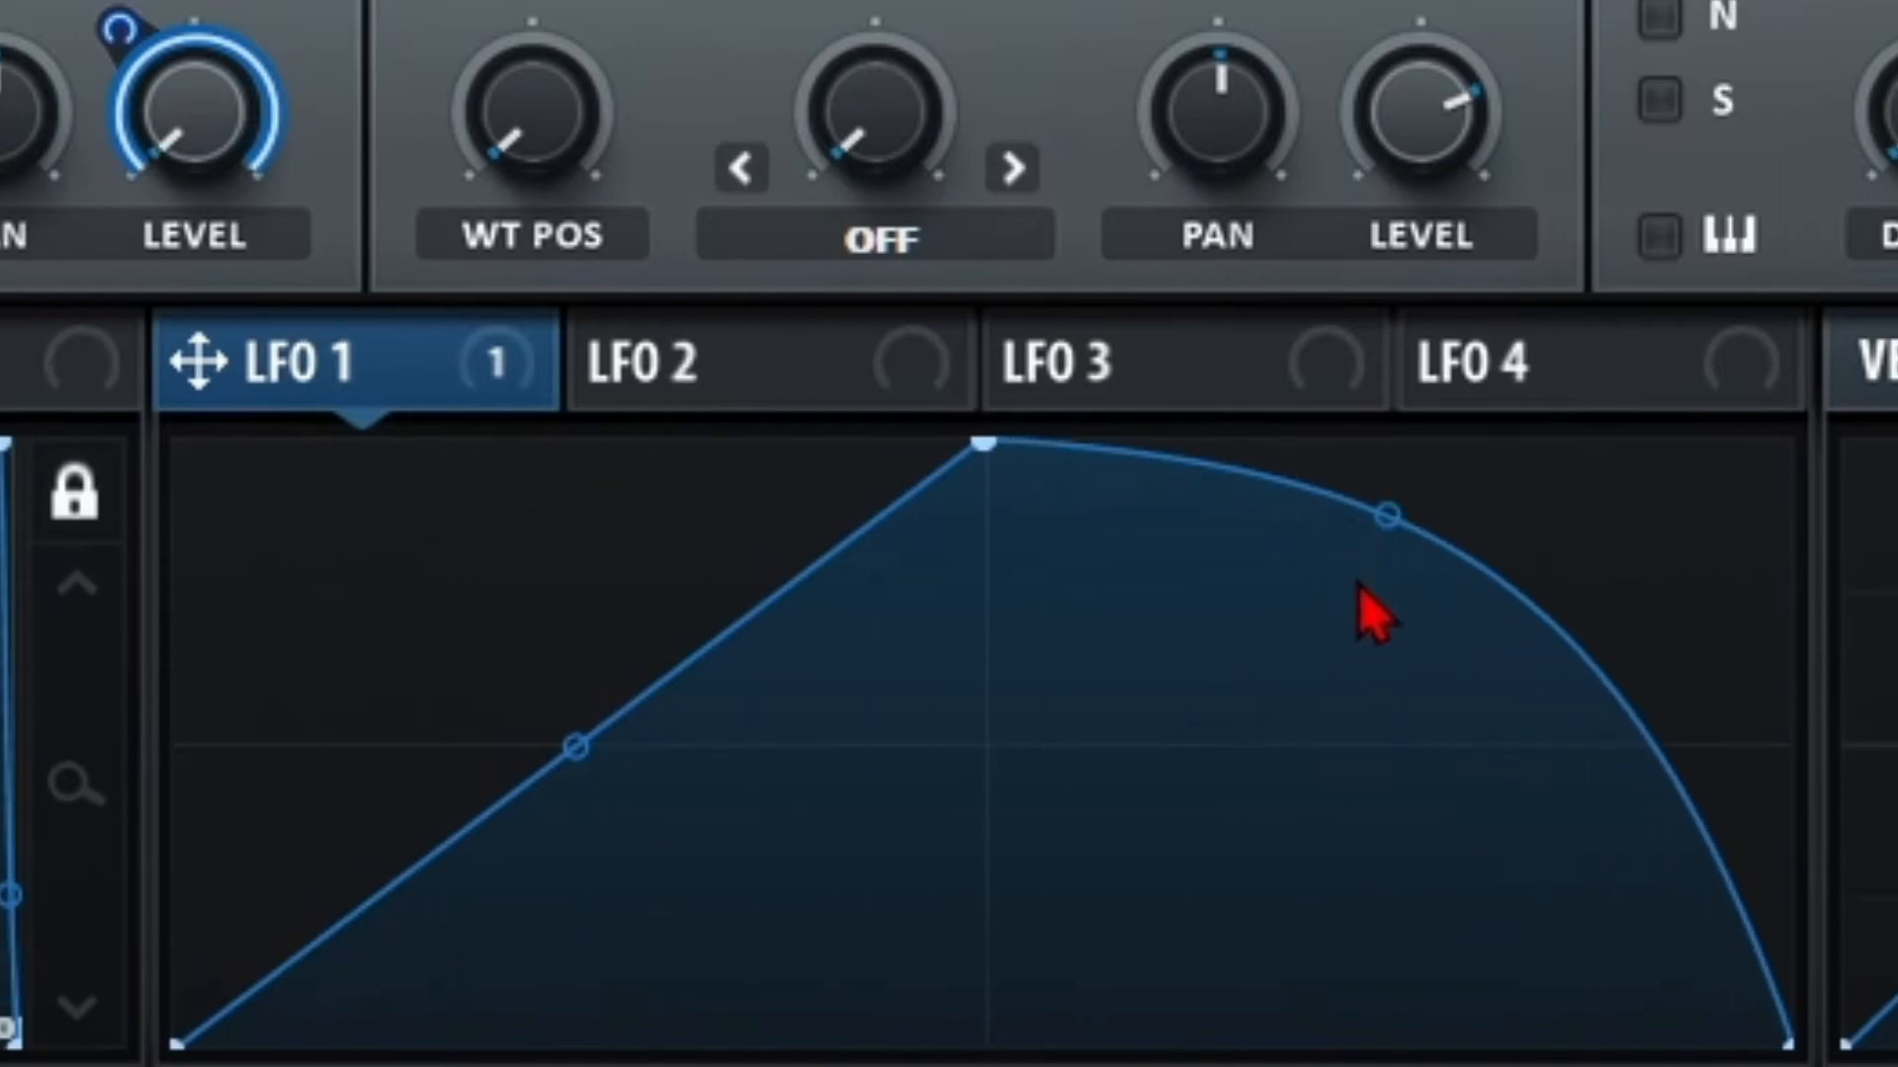
pyautogui.moveTo(1371, 542); pyautogui.dragTo(1314, 569)
# Add and remove LFO 1 points, then curve the falling line from the full-height peak.
pyautogui.doubleClick(996, 812)
pyautogui.moveTo(997, 812); pyautogui.dragTo(554, 554)
pyautogui.doubleClick(572, 680)
pyautogui.doubleClick(698, 906)
pyautogui.moveTo(698, 905); pyautogui.dragTo(751, 1048)
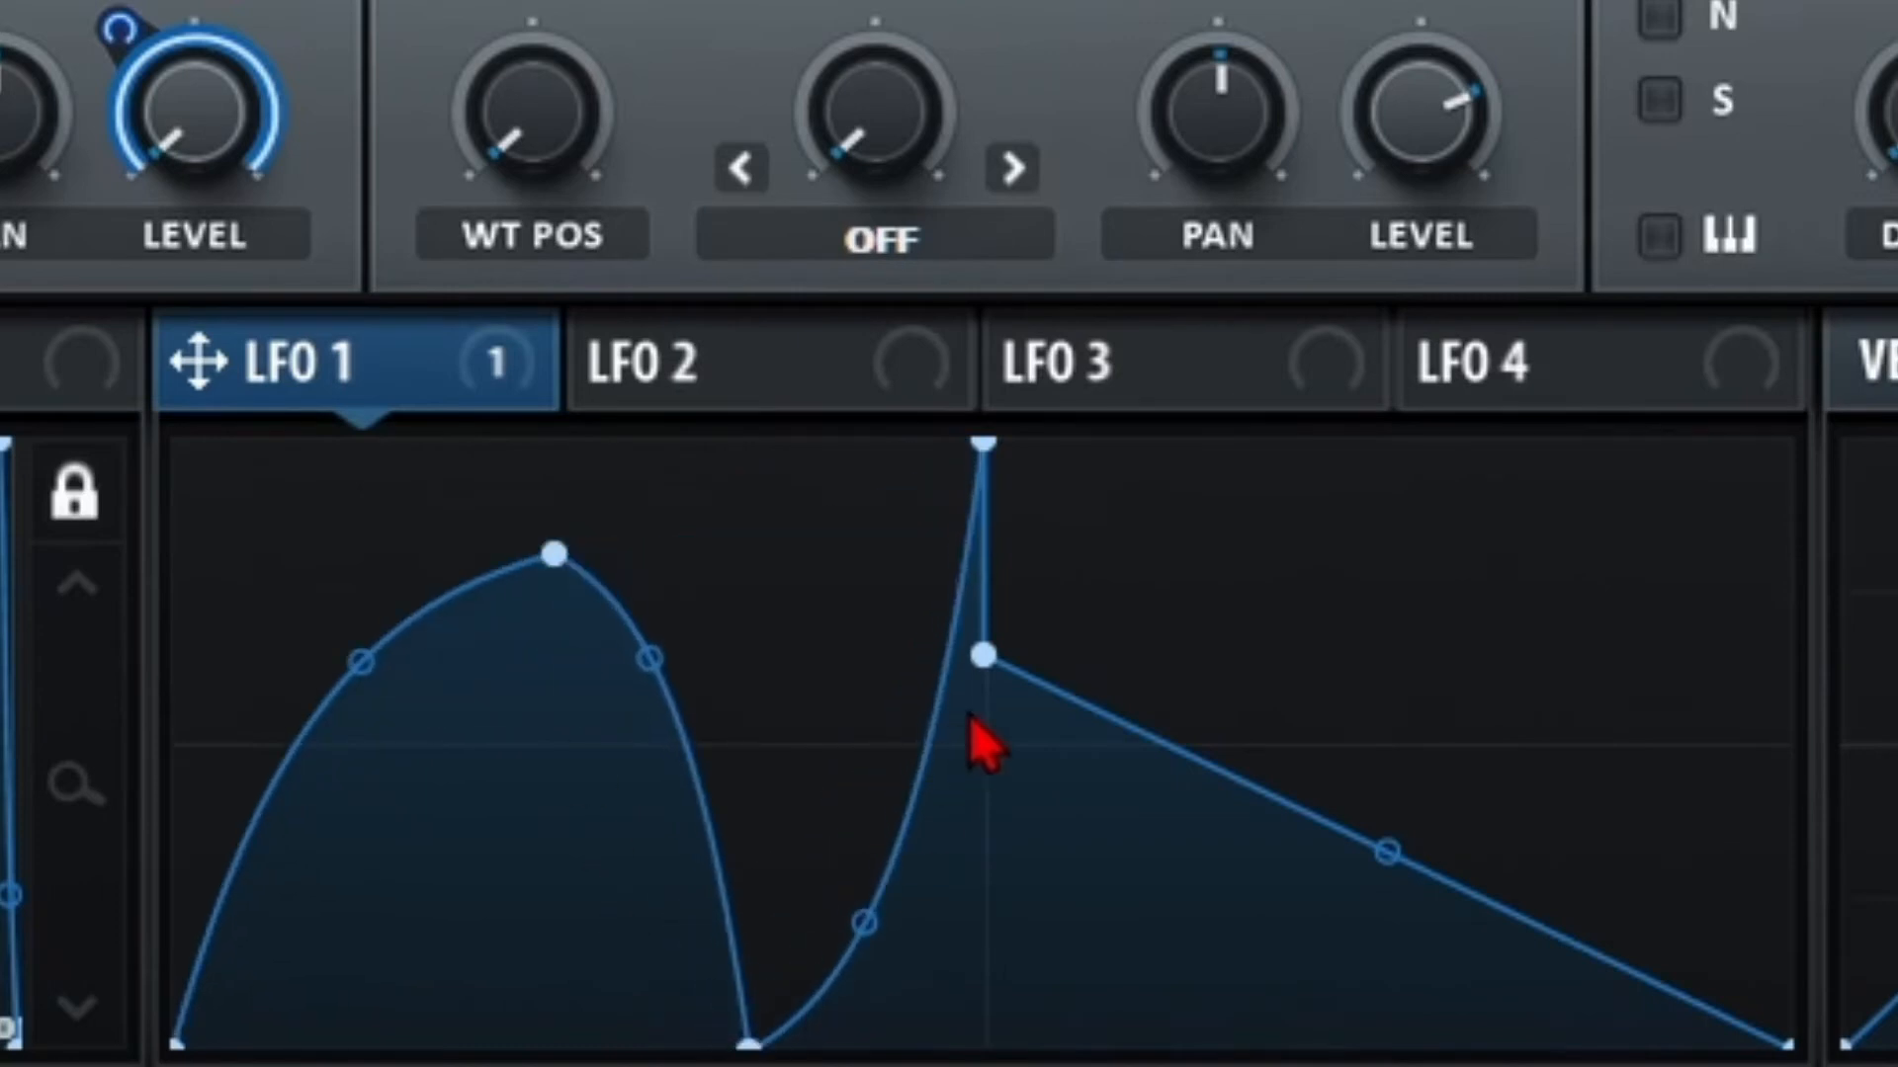
pyautogui.doubleClick(984, 654)
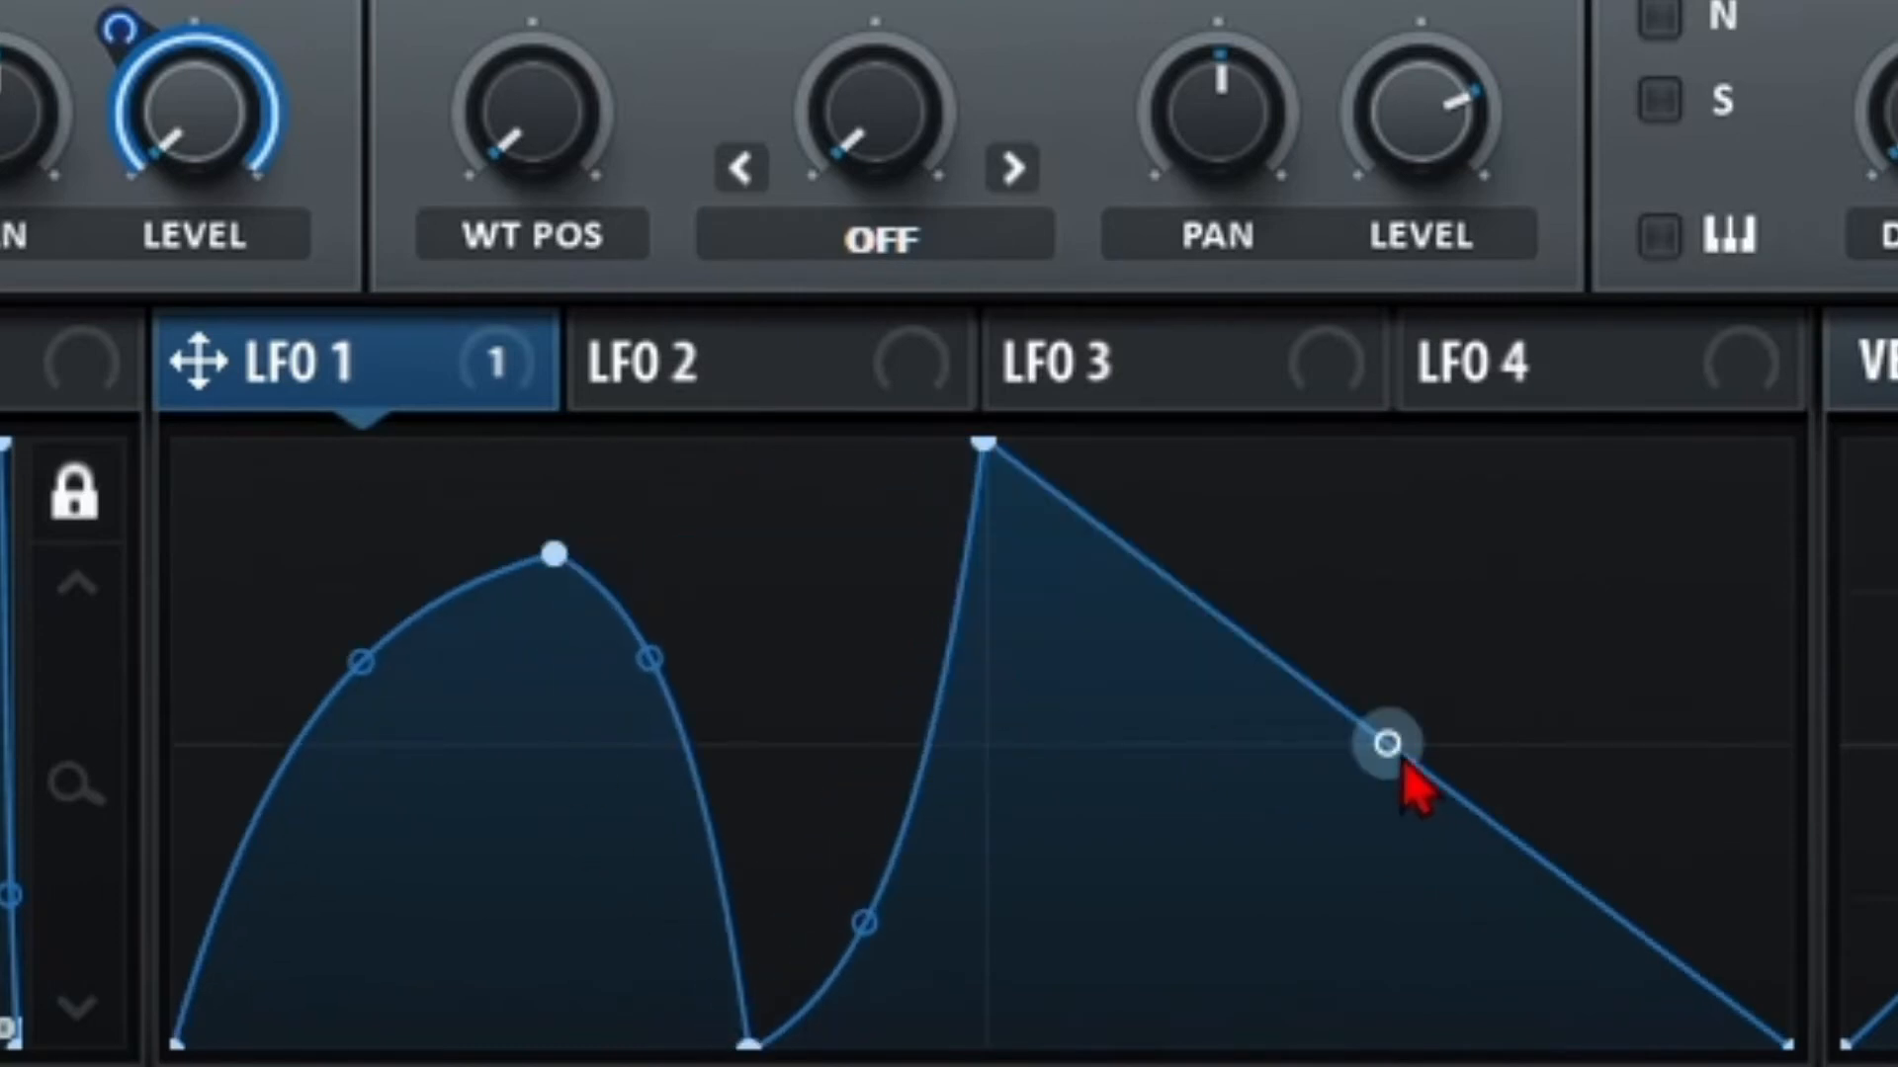
pyautogui.moveTo(1404, 769); pyautogui.dragTo(1314, 669)
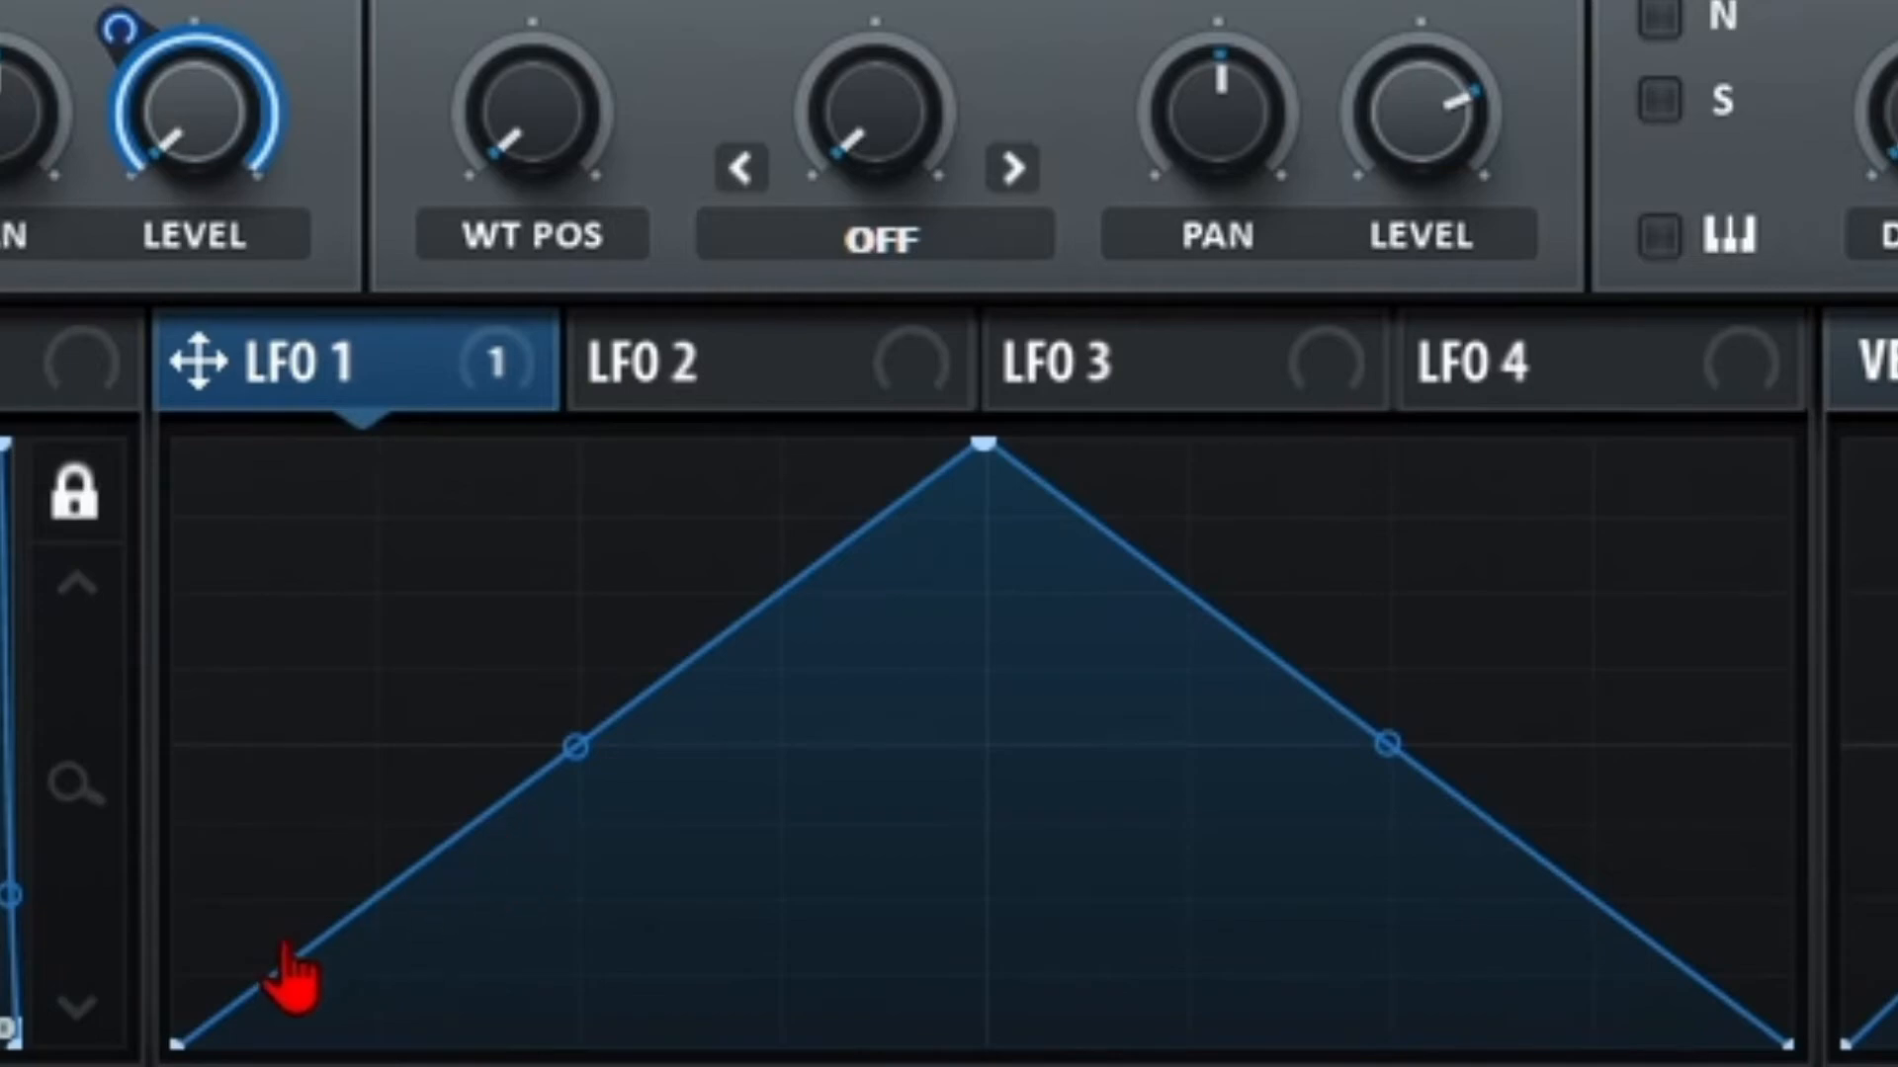
# Paint LFO 1 as flat steps, including a rising staircase with varied step heights.
pyautogui.moveTo(284, 942)
pyautogui.mouseDown()
pyautogui.moveTo(204, 919)
pyautogui.moveTo(317, 923)
pyautogui.moveTo(458, 805)
pyautogui.moveTo(561, 796)
pyautogui.moveTo(754, 691)
pyautogui.moveTo(1152, 656)
pyautogui.moveTo(1254, 903)
pyautogui.moveTo(1546, 953)
pyautogui.moveTo(1640, 876)
pyautogui.moveTo(1715, 764)
pyautogui.moveTo(1690, 608)
pyautogui.moveTo(1652, 636)
pyautogui.moveTo(1586, 820)
pyautogui.moveTo(1288, 840)
pyautogui.moveTo(1135, 969)
pyautogui.moveTo(851, 992)
pyautogui.moveTo(576, 958)
pyautogui.moveTo(791, 610)
pyautogui.moveTo(1190, 695)
pyautogui.moveTo(1013, 883)
pyautogui.moveTo(339, 890)
pyautogui.moveTo(478, 606)
pyautogui.moveTo(1112, 534)
pyautogui.moveTo(1575, 605)
pyautogui.moveTo(1499, 915)
pyautogui.moveTo(839, 1017)
pyautogui.moveTo(293, 931)
pyautogui.moveTo(296, 665)
pyautogui.moveTo(686, 678)
pyautogui.moveTo(839, 894)
pyautogui.moveTo(1225, 702)
pyautogui.moveTo(1558, 691)
pyautogui.mouseUp()
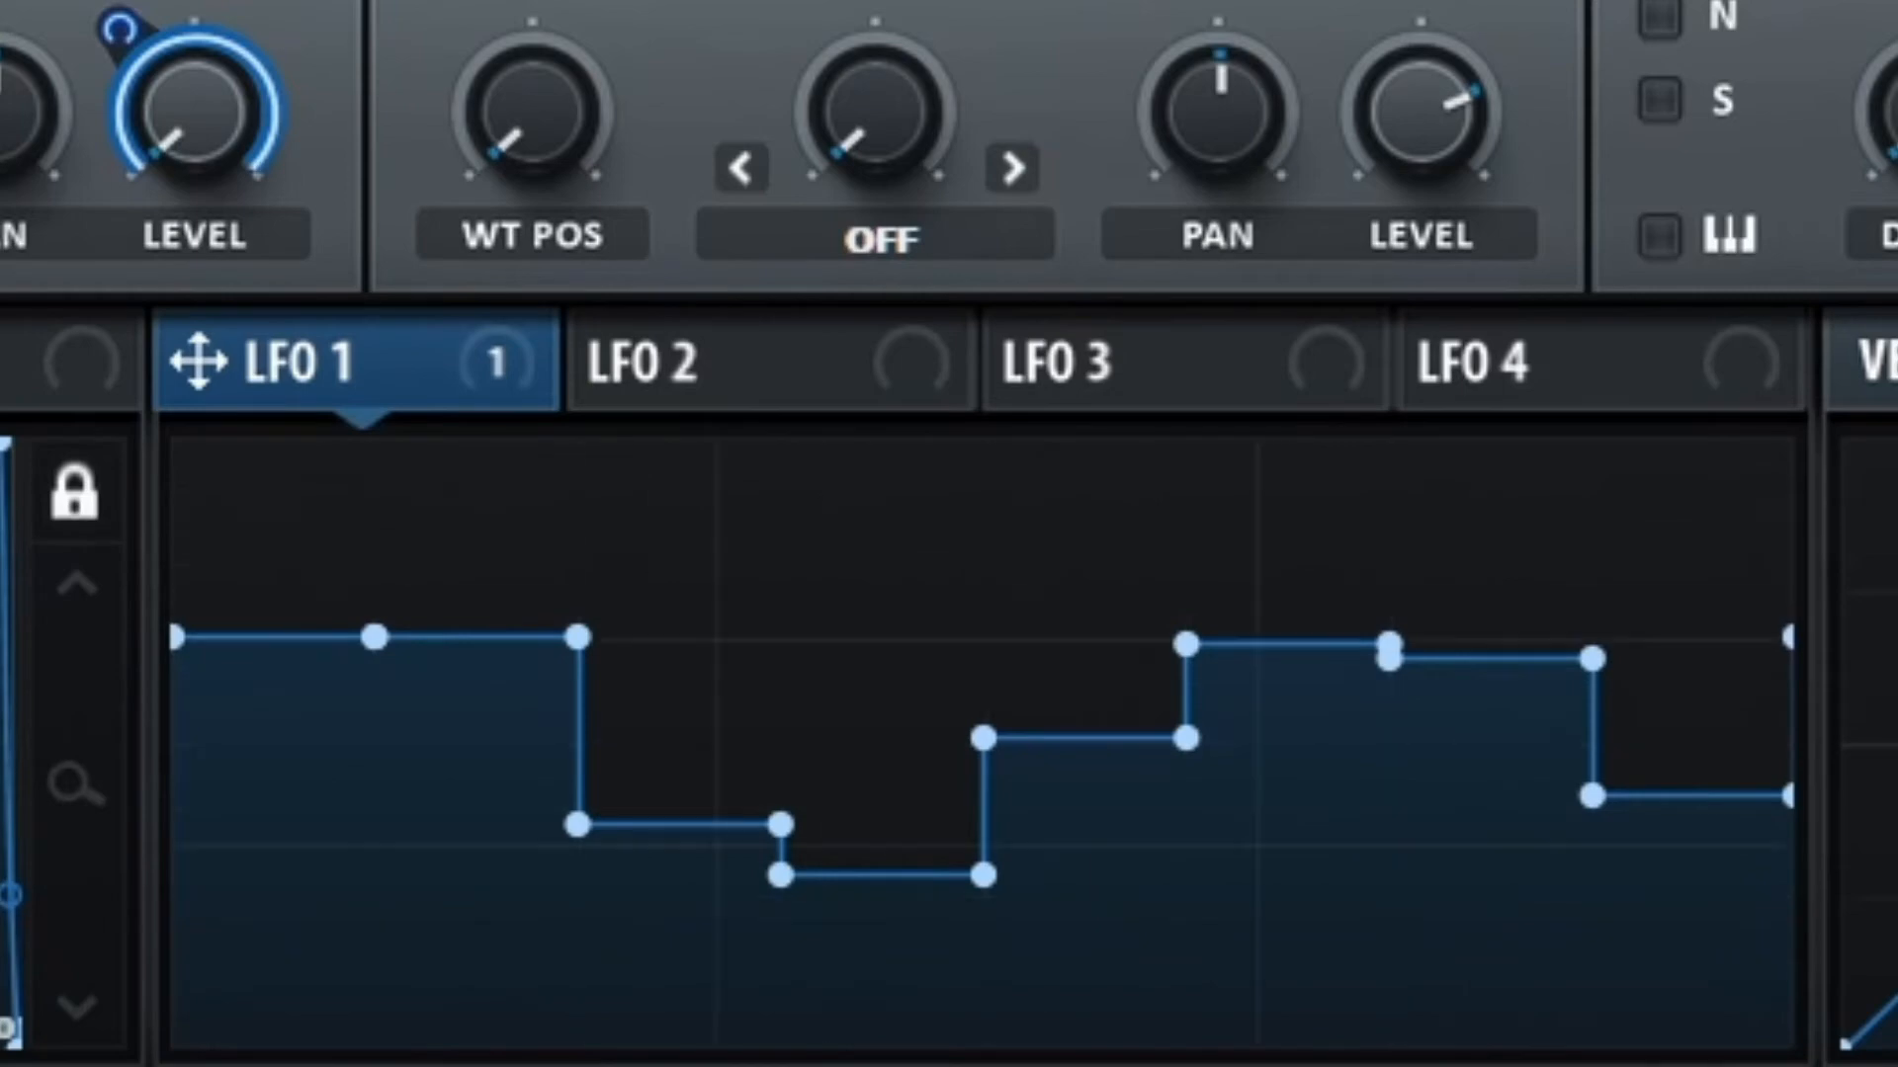
pyautogui.moveTo(465, 790)
pyautogui.mouseDown()
pyautogui.moveTo(267, 839)
pyautogui.moveTo(737, 792)
pyautogui.moveTo(1377, 669)
pyautogui.moveTo(1393, 879)
pyautogui.mouseUp()
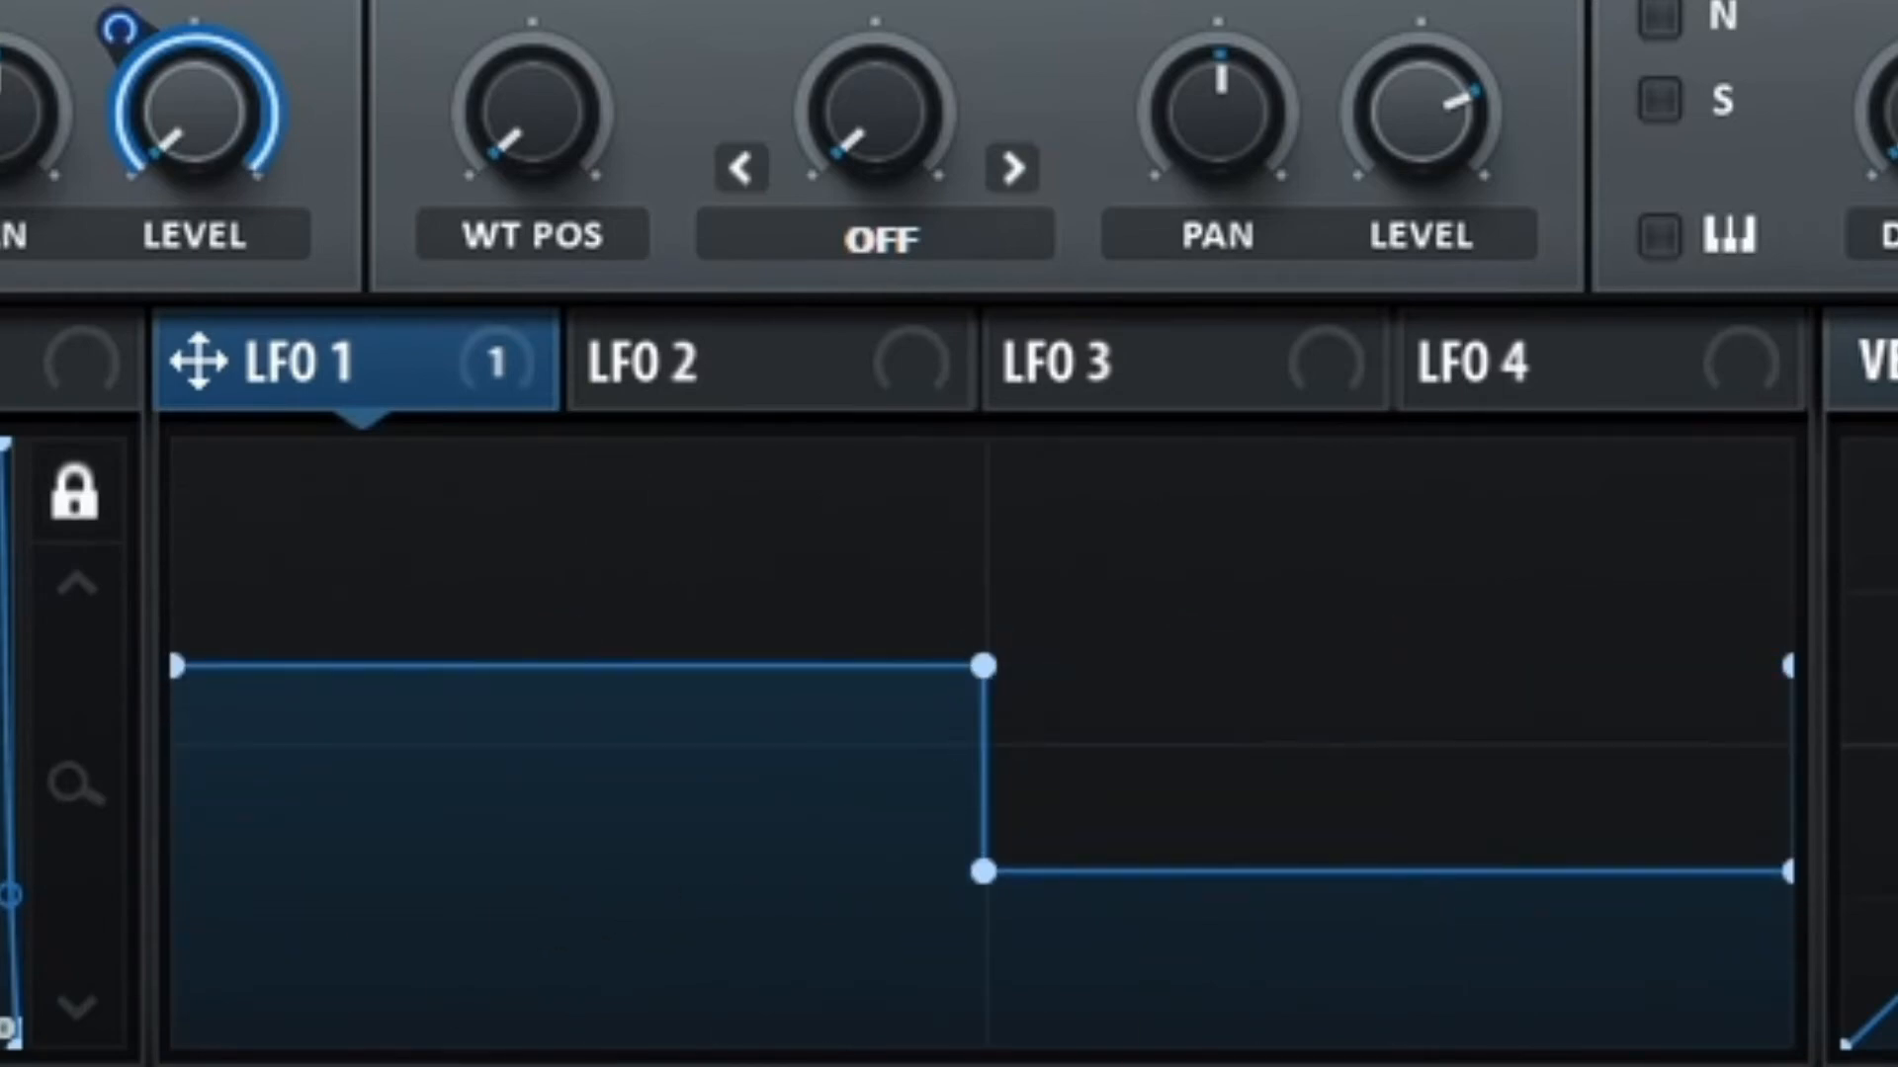
pyautogui.moveTo(277, 944)
pyautogui.mouseDown()
pyautogui.moveTo(559, 971)
pyautogui.moveTo(986, 756)
pyautogui.moveTo(1465, 737)
pyautogui.moveTo(1715, 593)
pyautogui.moveTo(1720, 570)
pyautogui.mouseUp()
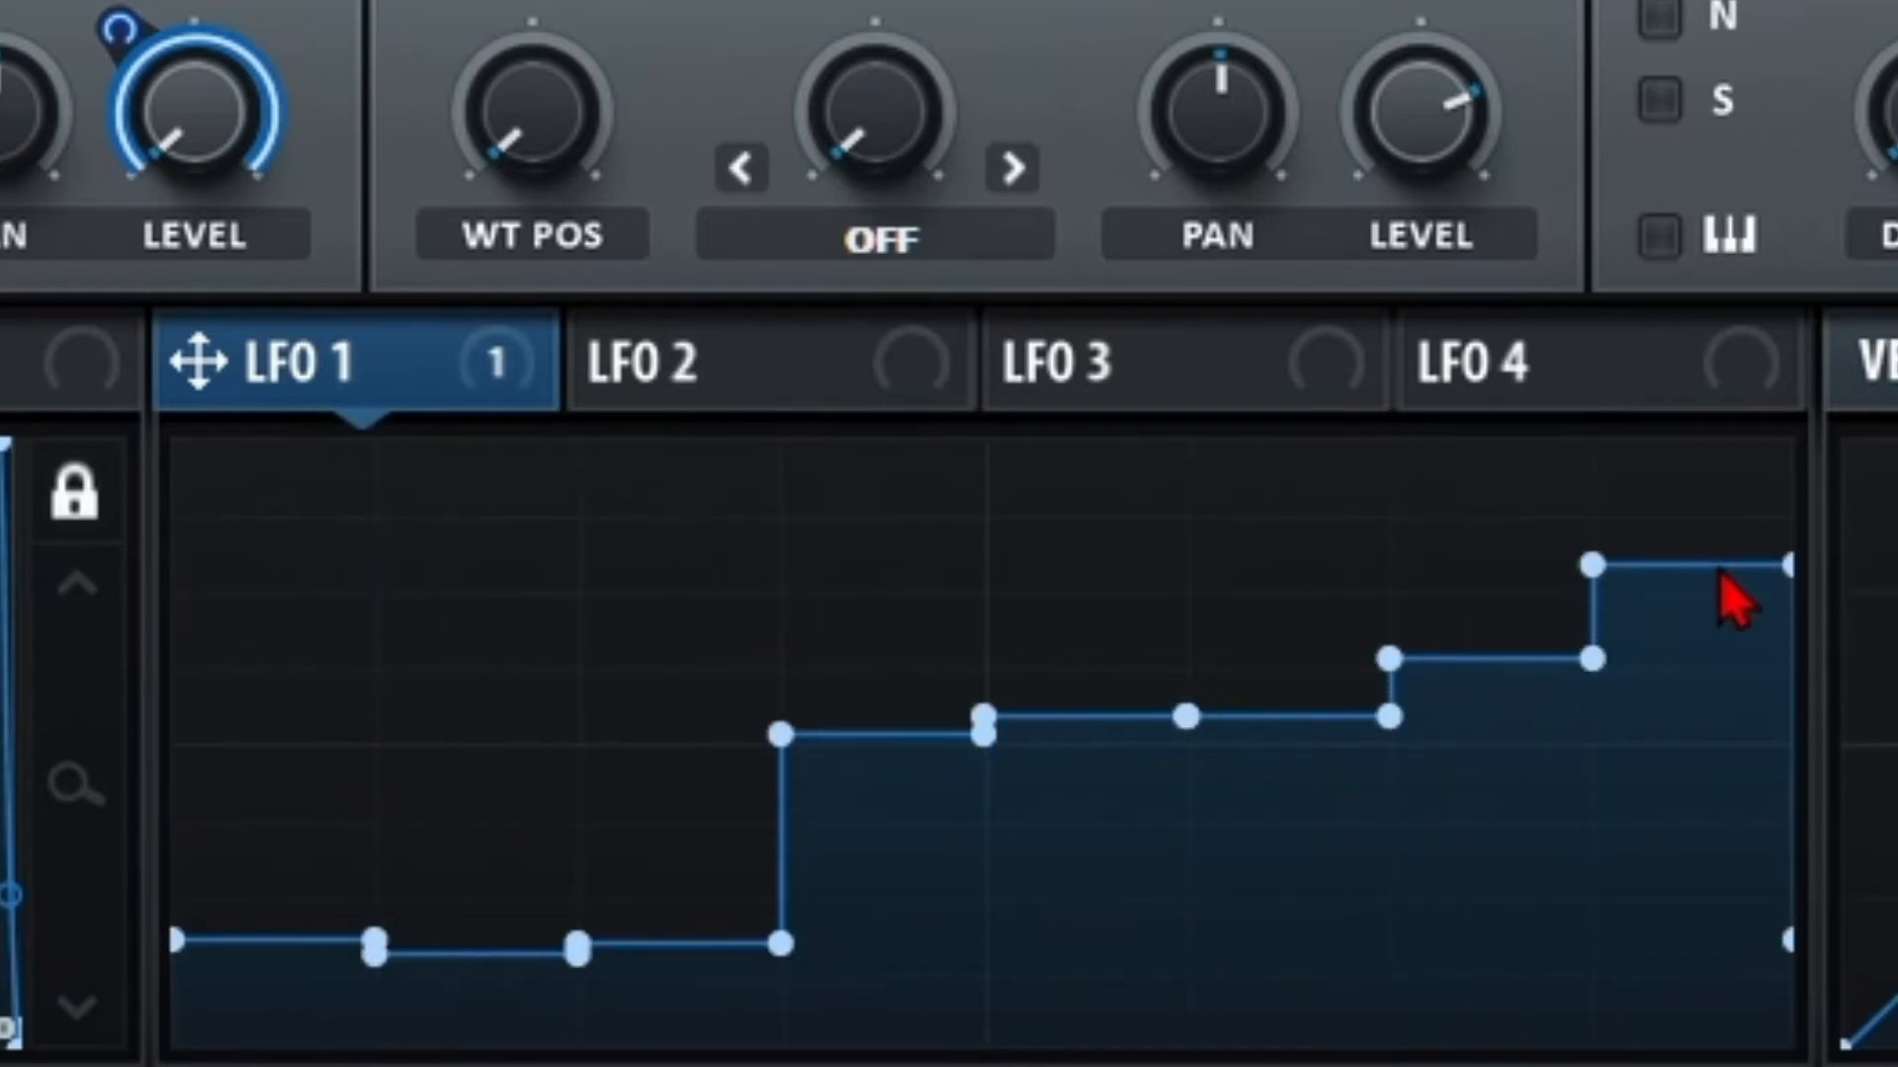
pyautogui.moveTo(344, 870)
pyautogui.mouseDown()
pyautogui.moveTo(330, 880)
pyautogui.moveTo(593, 826)
pyautogui.moveTo(889, 919)
pyautogui.moveTo(1412, 798)
pyautogui.moveTo(1483, 858)
pyautogui.mouseUp()
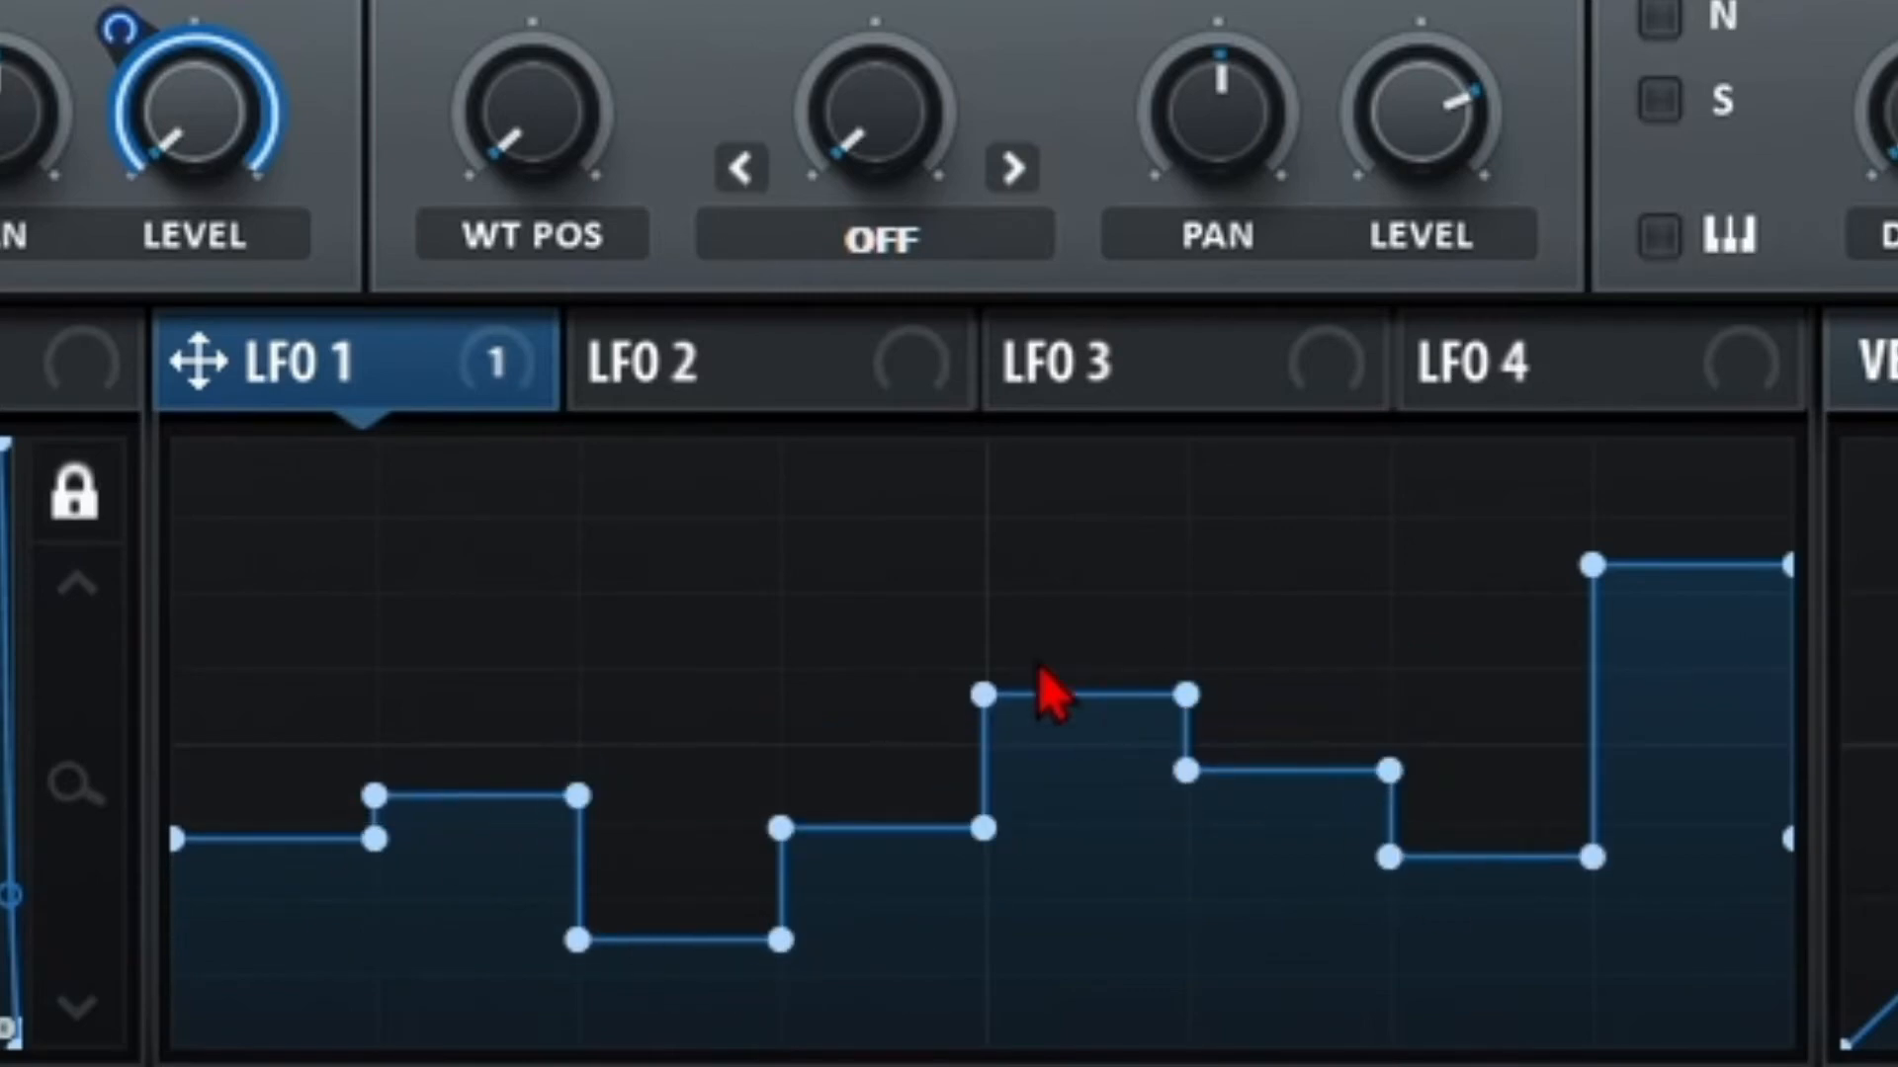
# Repaint LFO 1's steps with Shift-Key Function Ramp Down, then Ramp Up.
pyautogui.rightClick(758, 585)
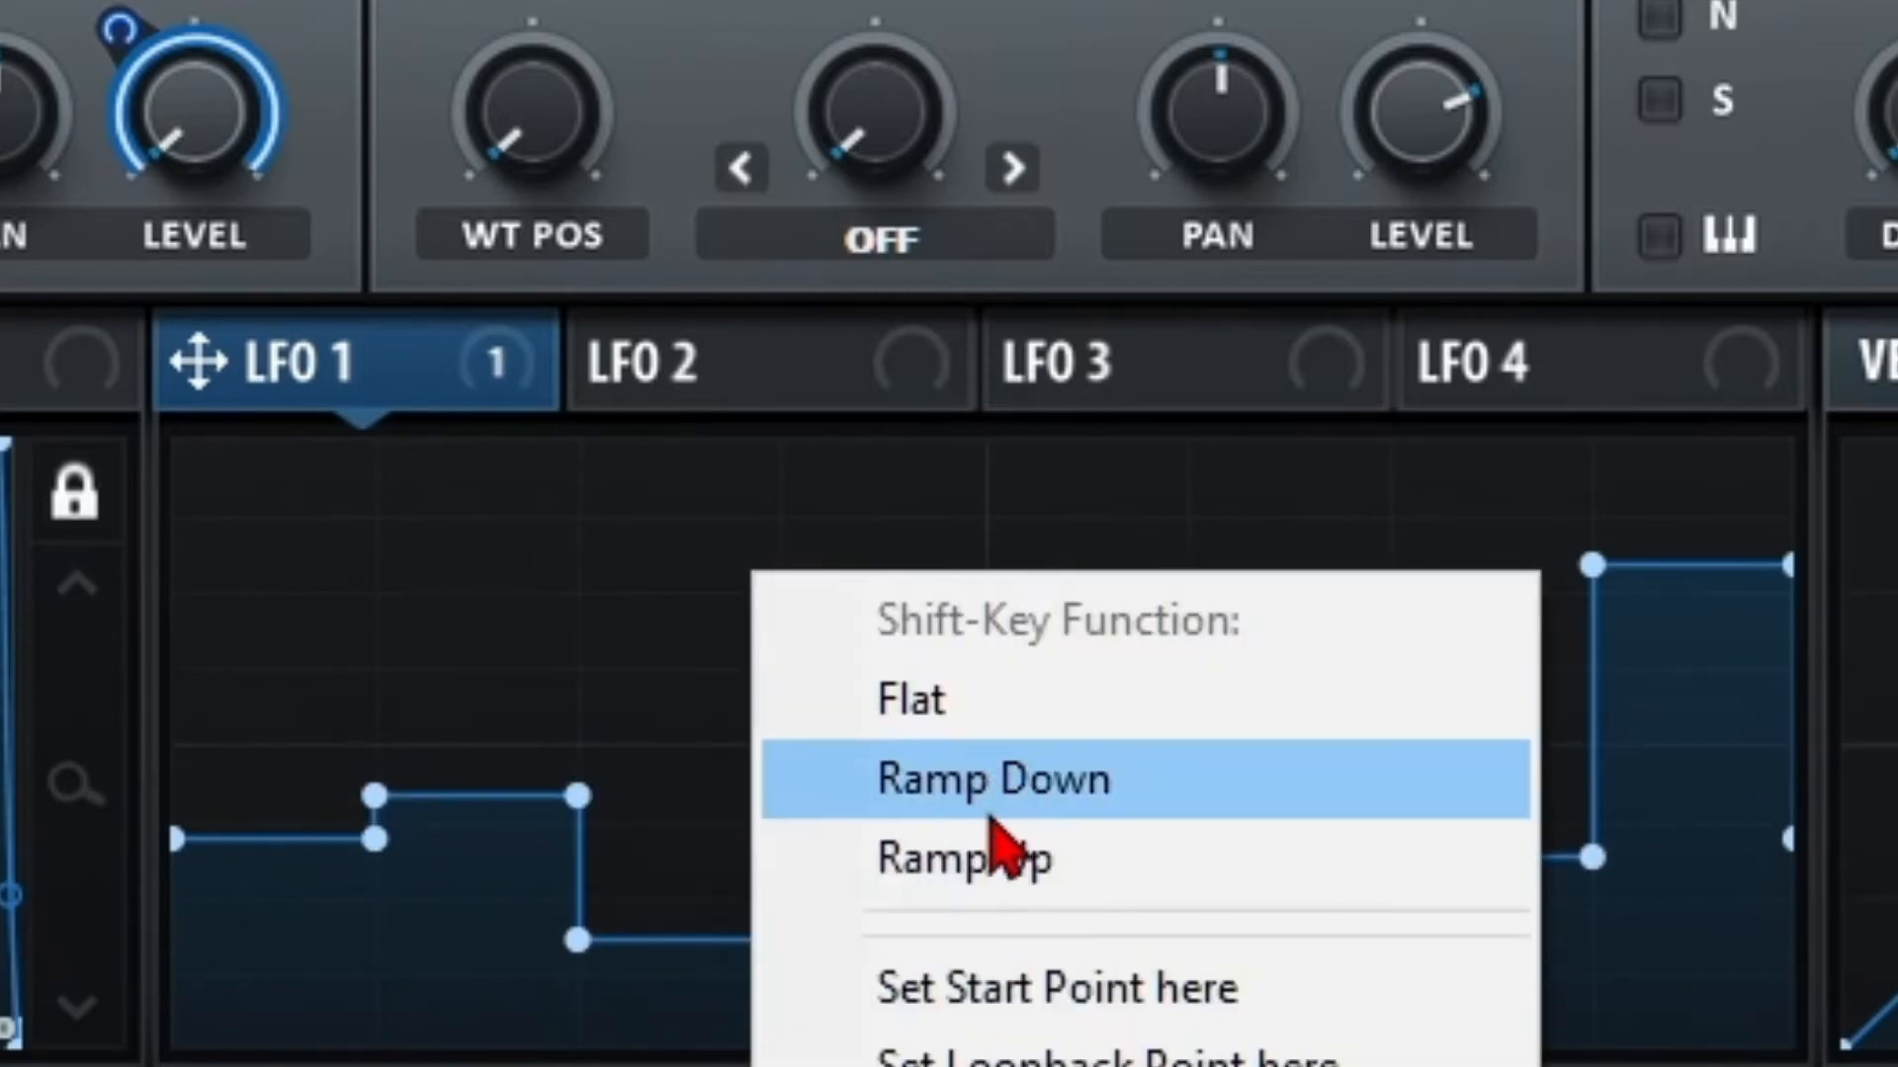
pyautogui.click(996, 800)
pyautogui.moveTo(309, 767)
pyautogui.mouseDown()
pyautogui.moveTo(525, 745)
pyautogui.moveTo(1538, 788)
pyautogui.moveTo(1684, 776)
pyautogui.mouseUp()
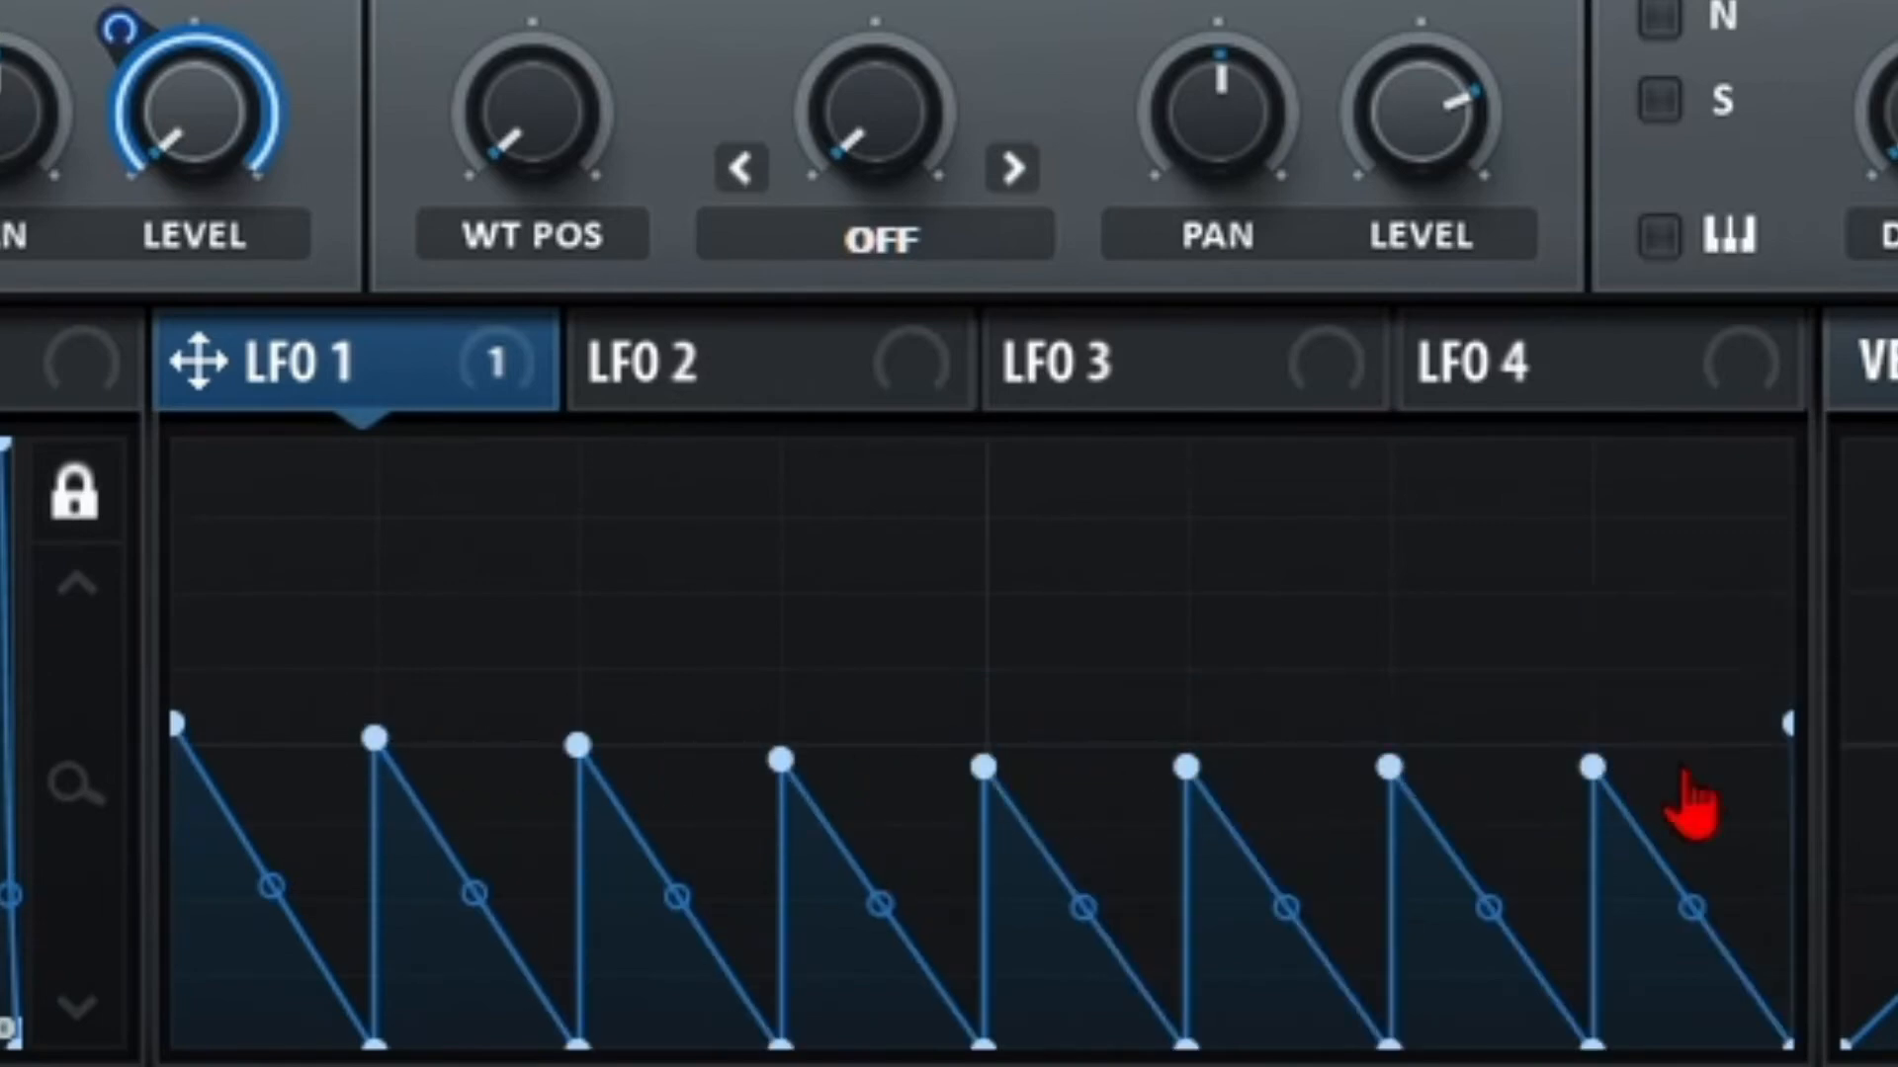
pyautogui.rightClick(758, 620)
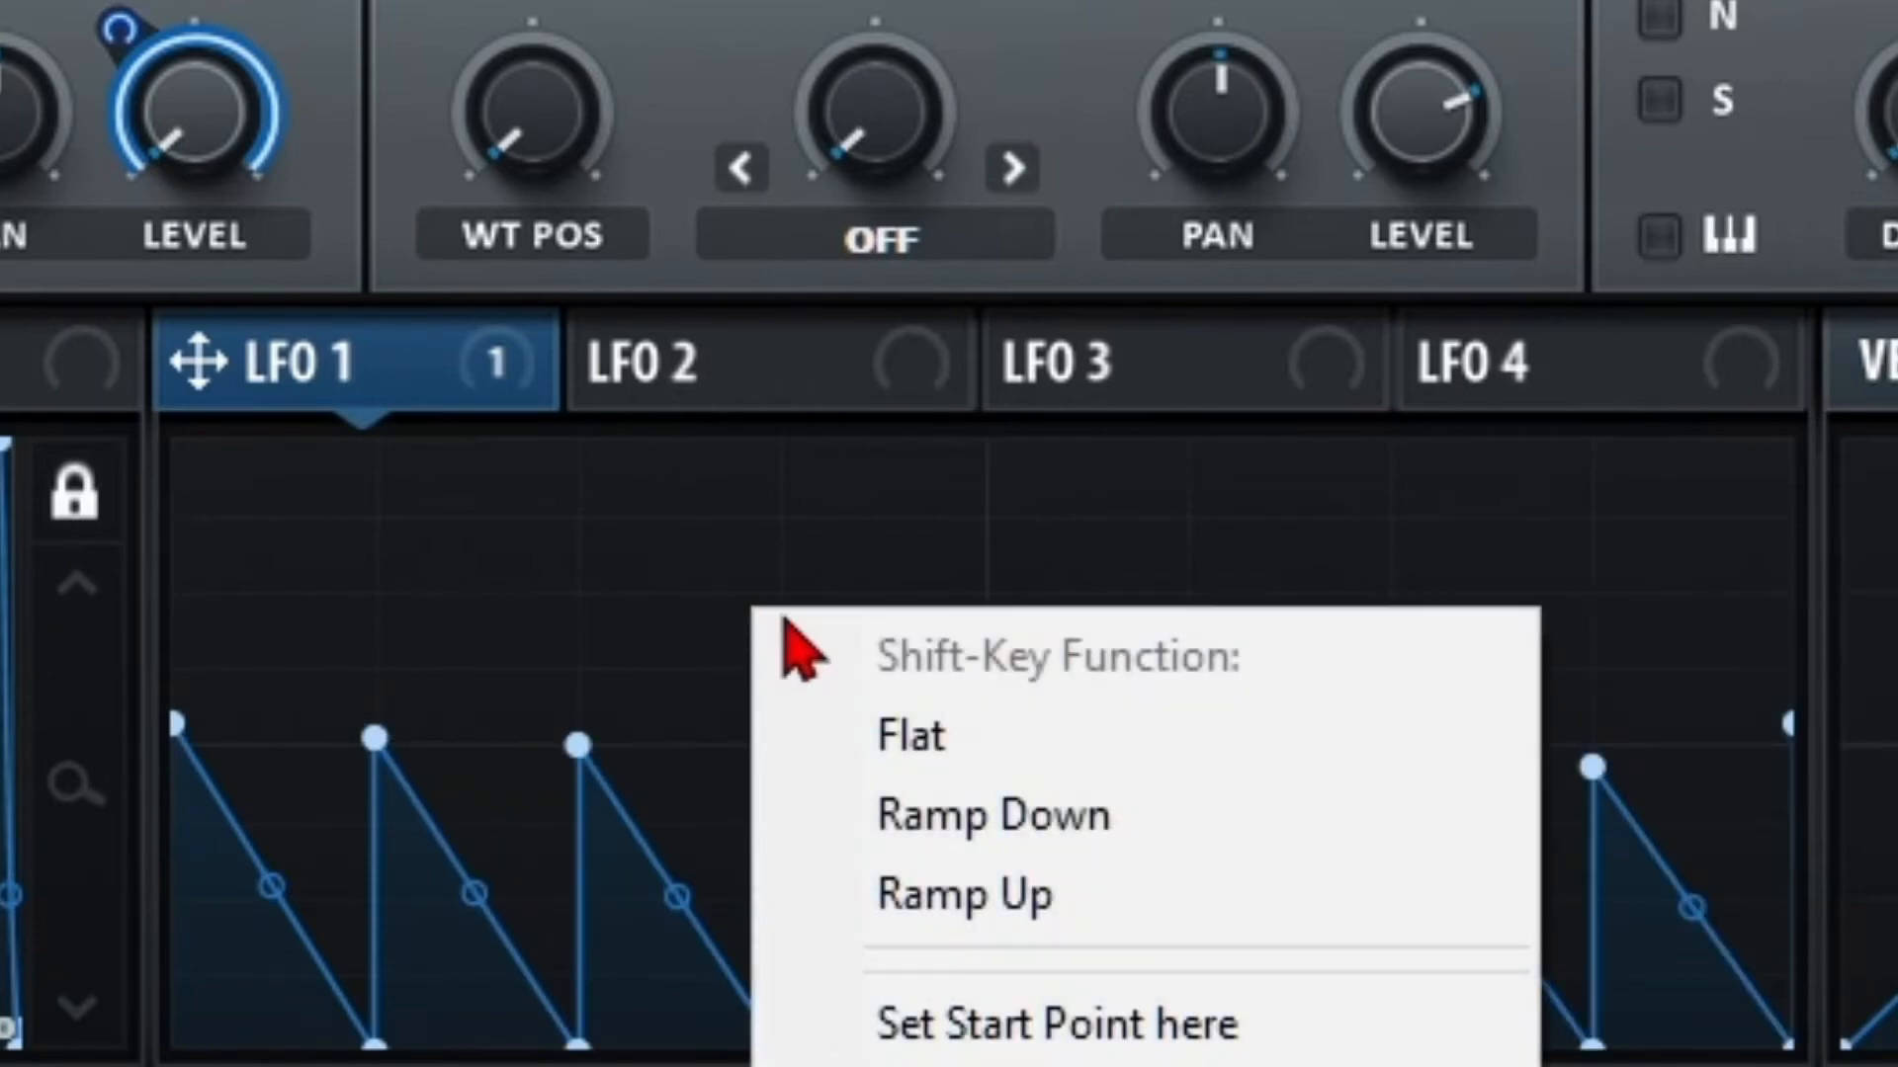
pyautogui.click(1008, 895)
pyautogui.moveTo(271, 649)
pyautogui.mouseDown()
pyautogui.moveTo(411, 699)
pyautogui.moveTo(988, 678)
pyautogui.moveTo(1635, 709)
pyautogui.mouseUp()
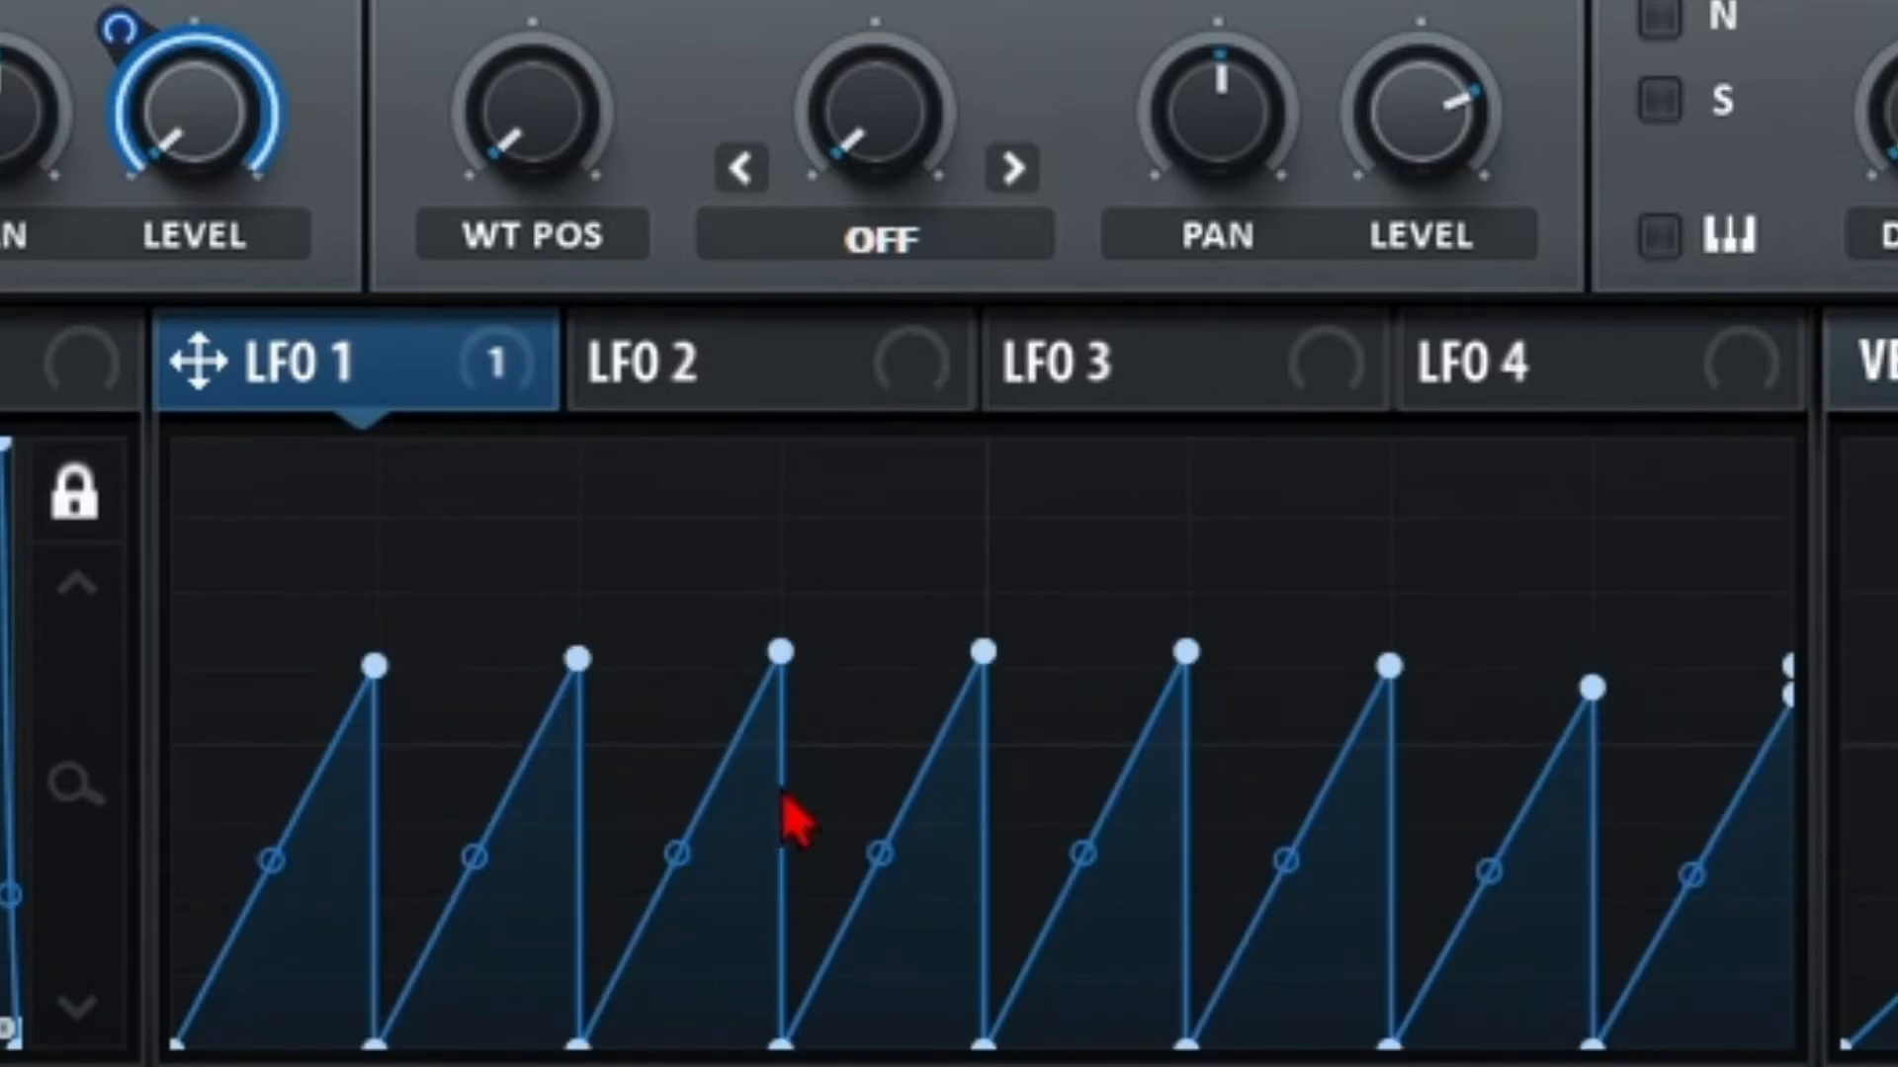
# Return the Shift-Key Function to Flat and repaint LFO 1 as flat steps.
pyautogui.rightClick(534, 561)
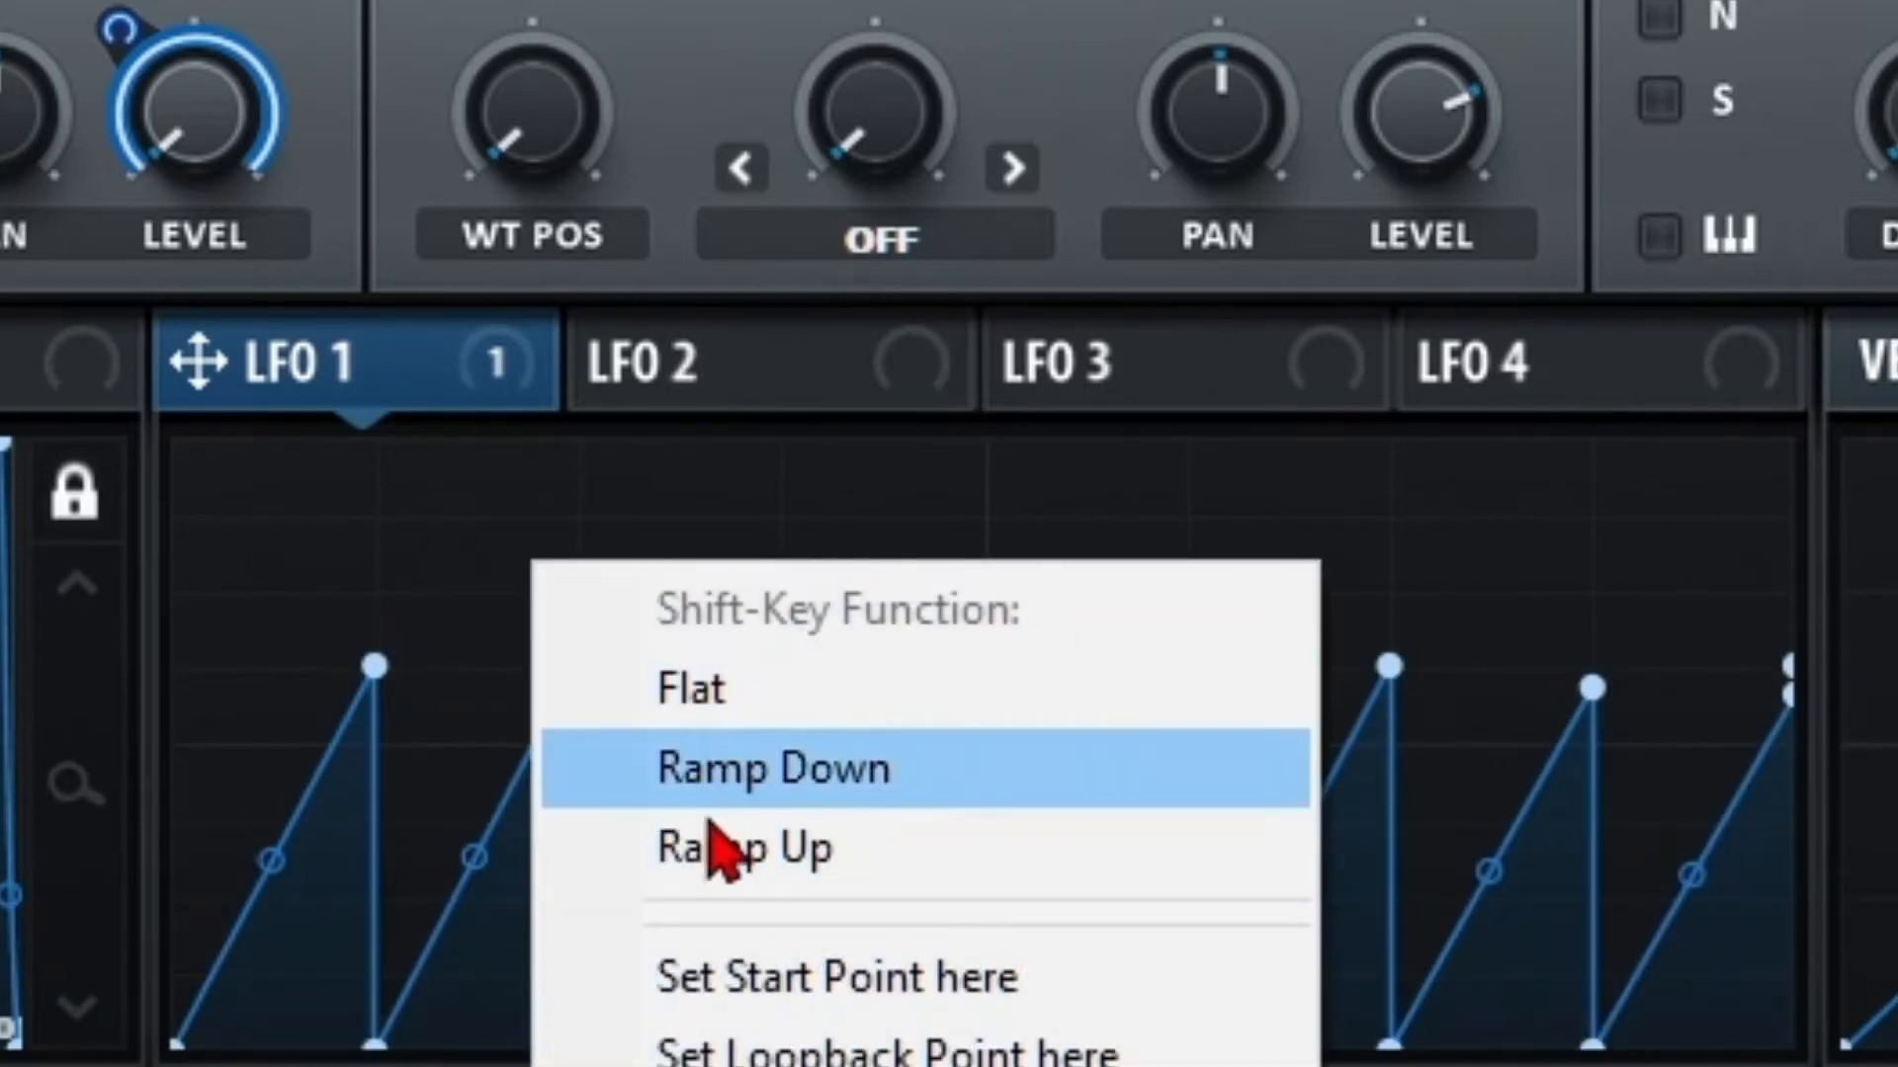
pyautogui.click(697, 692)
pyautogui.moveTo(233, 656)
pyautogui.mouseDown()
pyautogui.moveTo(583, 835)
pyautogui.moveTo(1009, 708)
pyautogui.moveTo(1529, 843)
pyautogui.moveTo(1661, 657)
pyautogui.moveTo(1757, 652)
pyautogui.mouseUp()
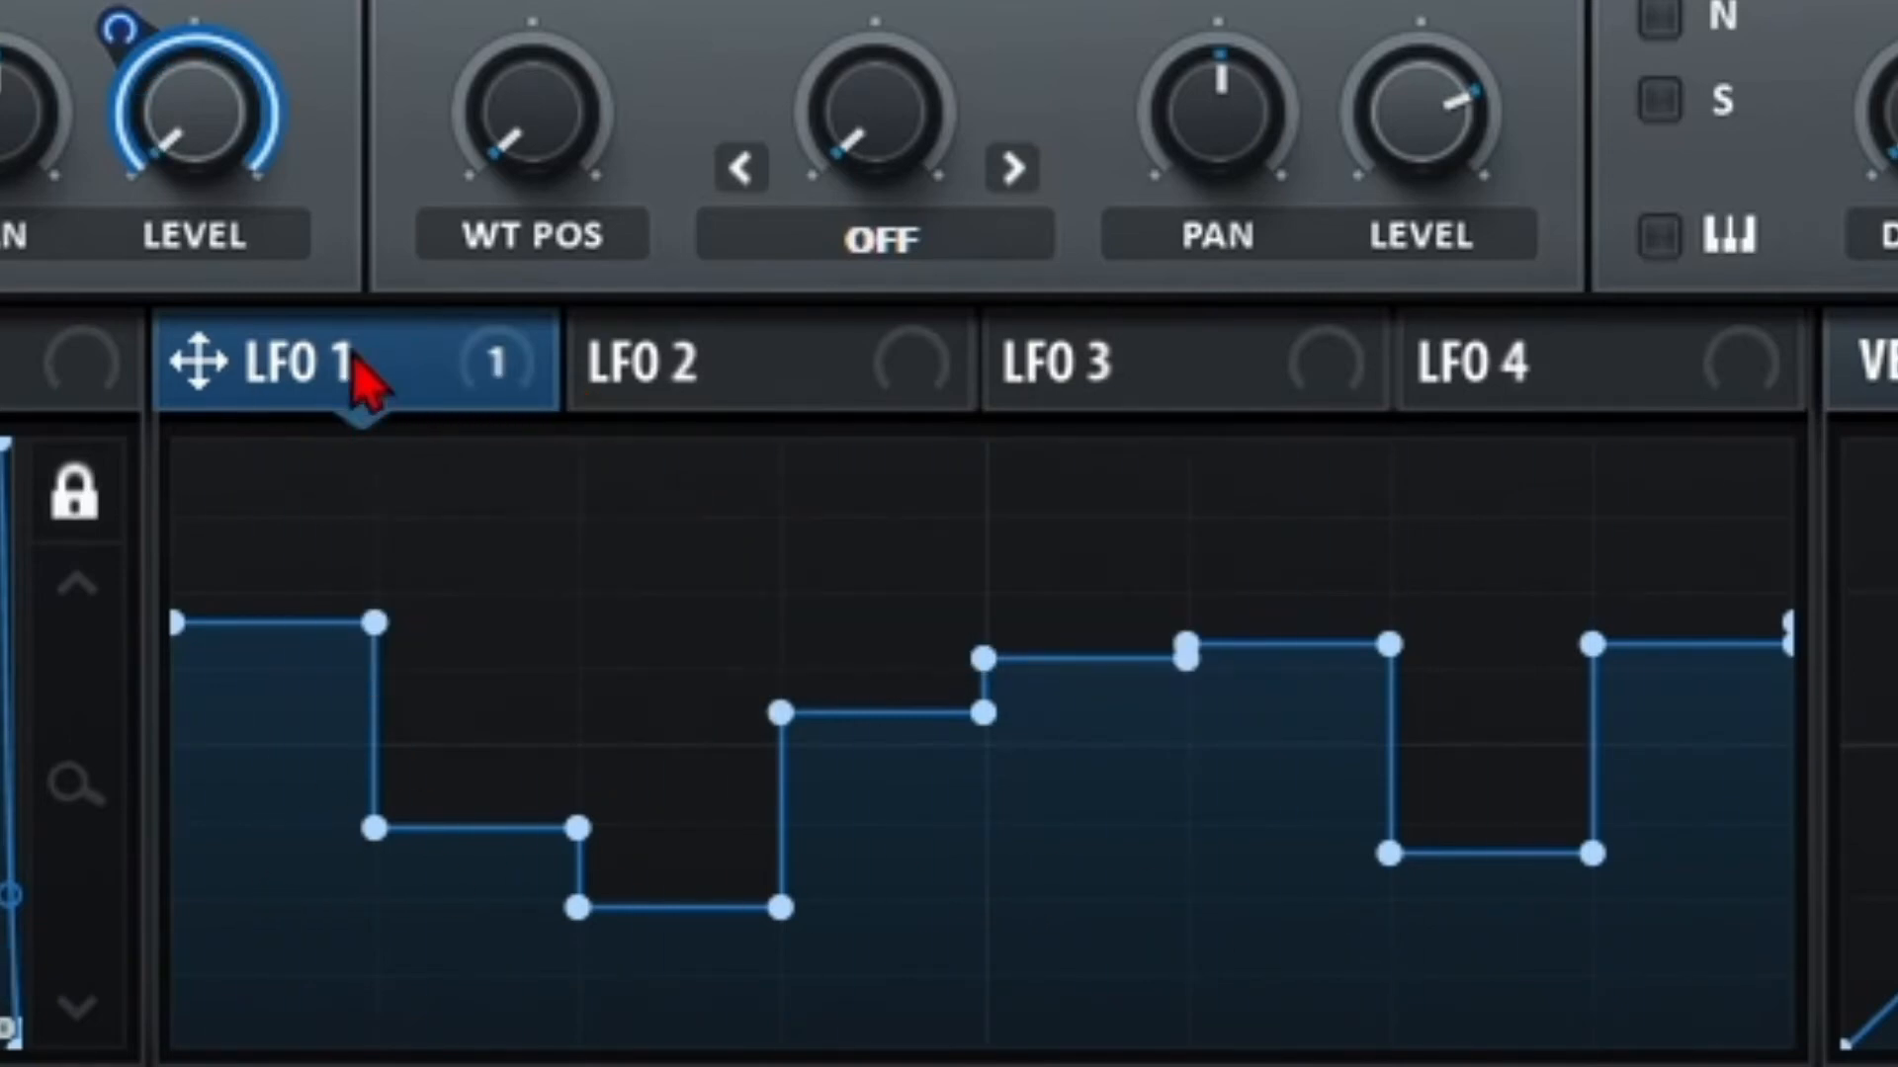
pyautogui.click(672, 380)
# Paint a descending staircase into LFO 2 and compare it against LFO 1's shape.
pyautogui.click(410, 395)
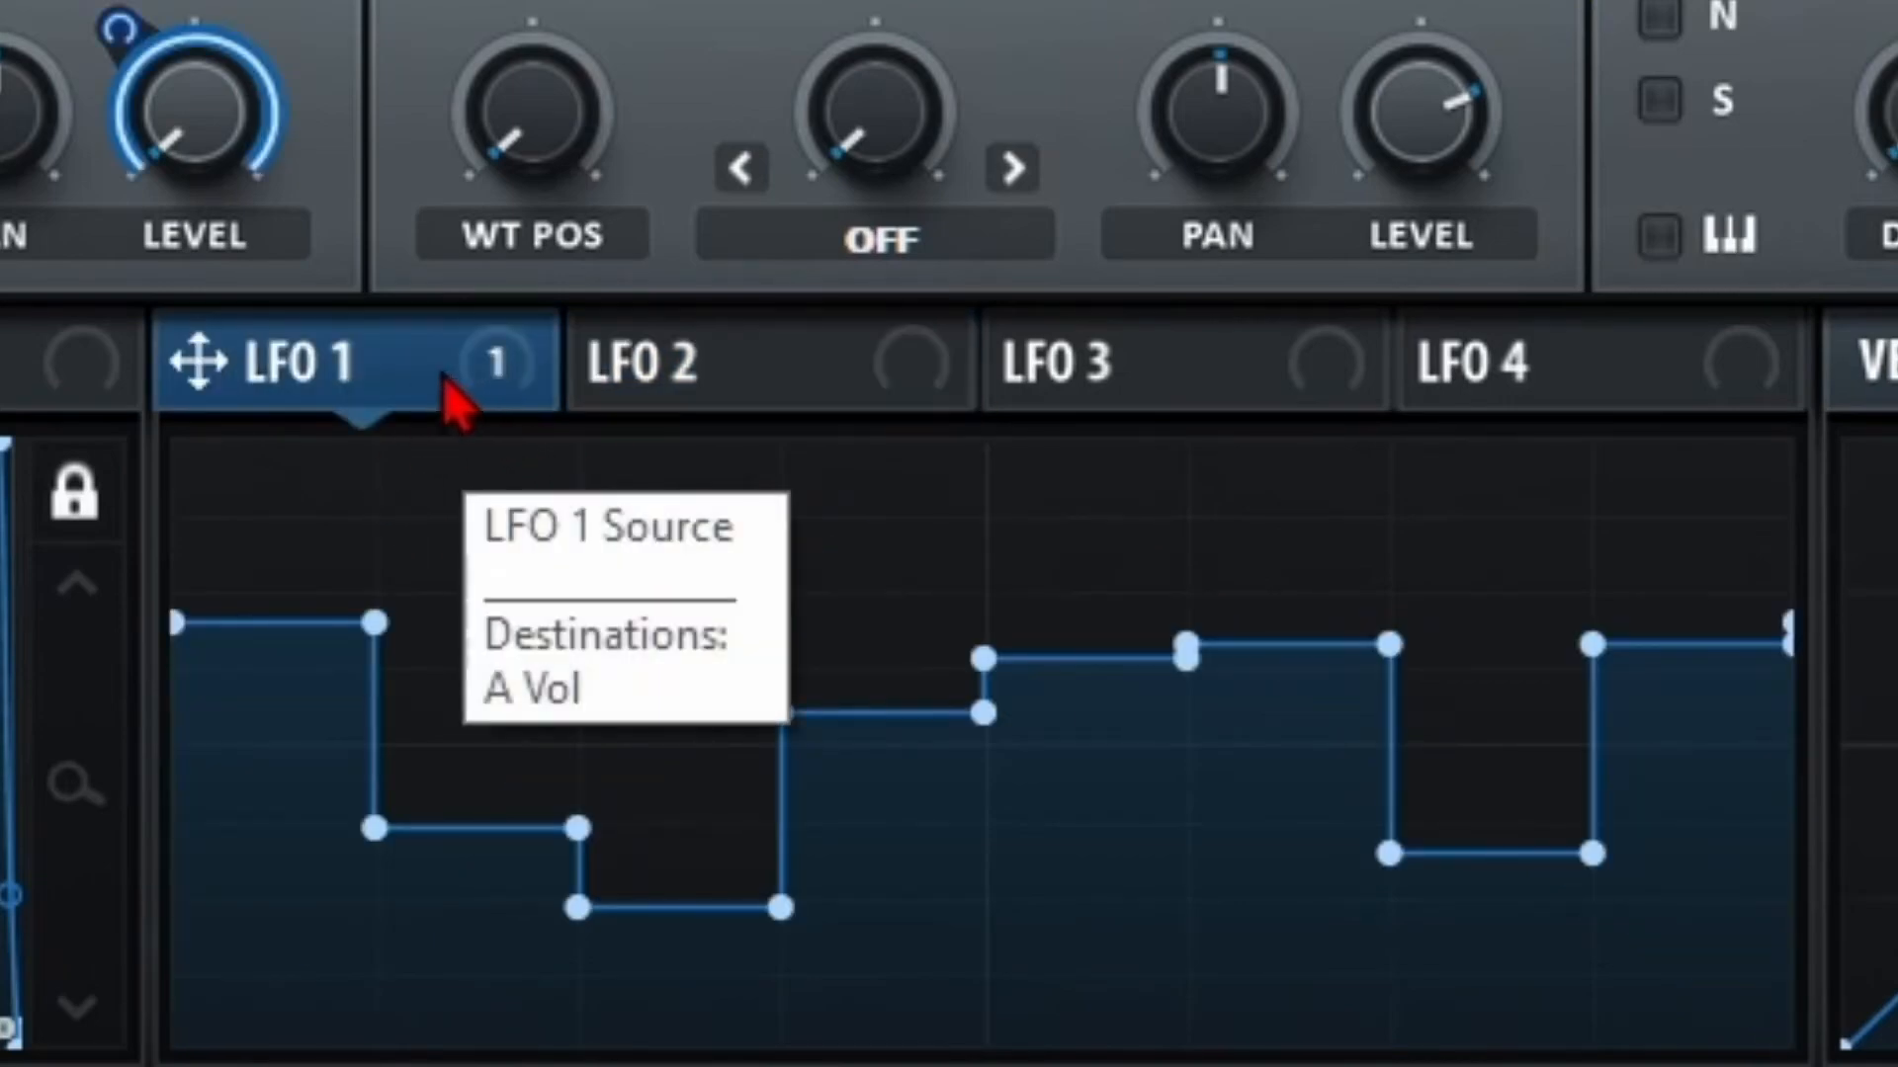
pyautogui.click(732, 394)
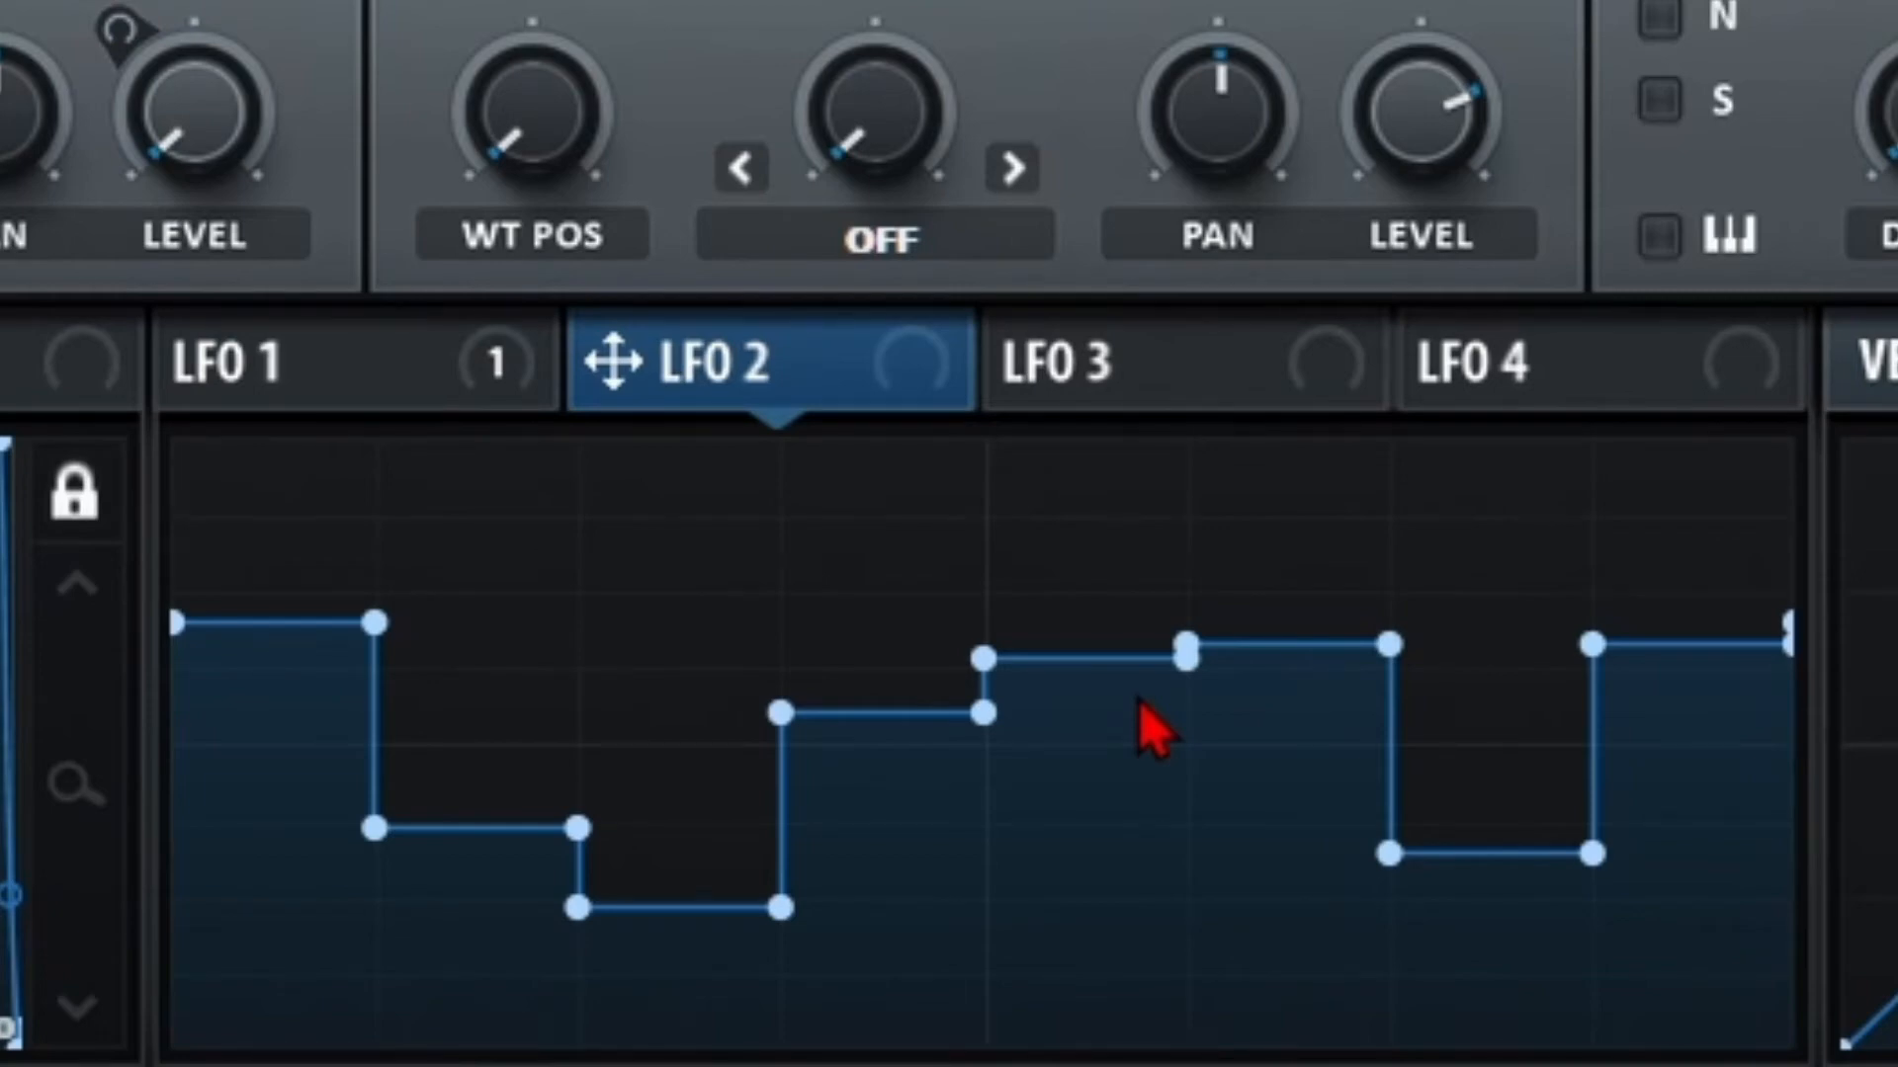
pyautogui.moveTo(1050, 781)
pyautogui.mouseDown()
pyautogui.moveTo(958, 958)
pyautogui.moveTo(1779, 1043)
pyautogui.mouseUp()
pyautogui.click(425, 391)
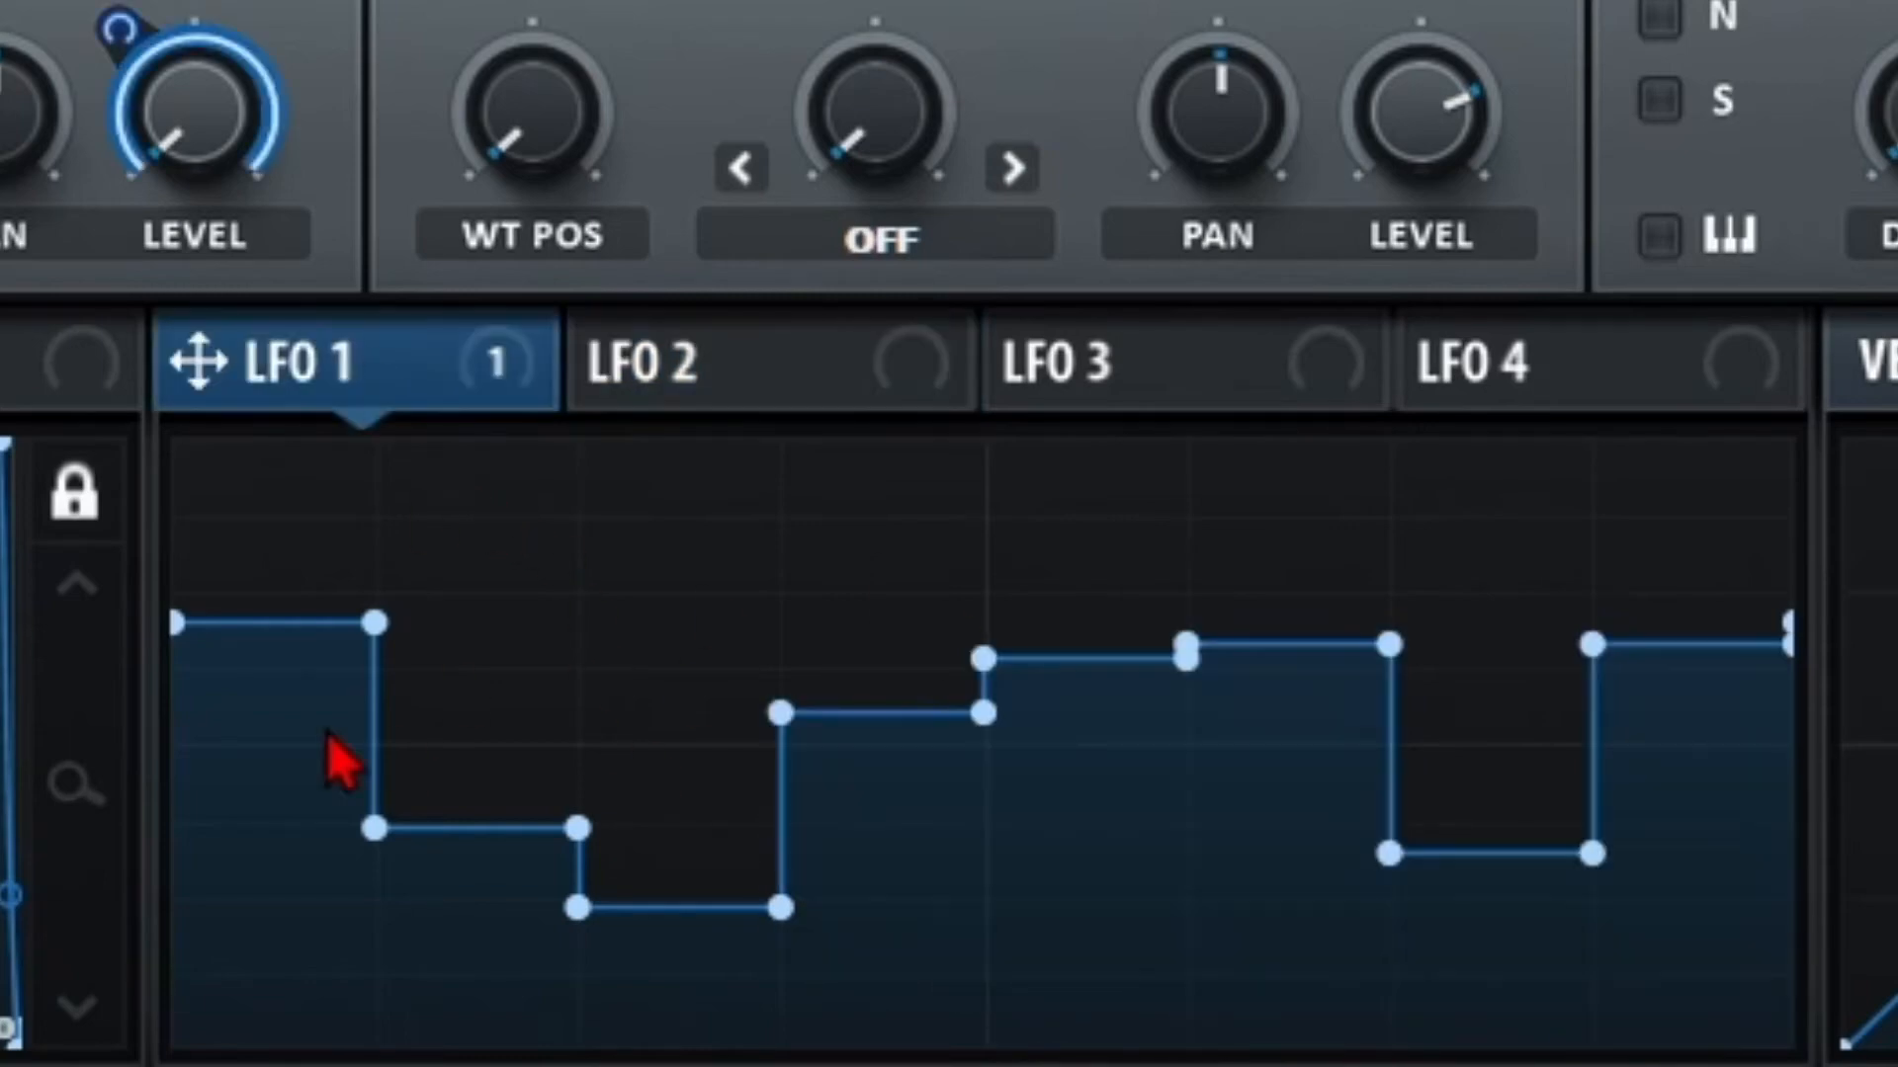
pyautogui.click(696, 363)
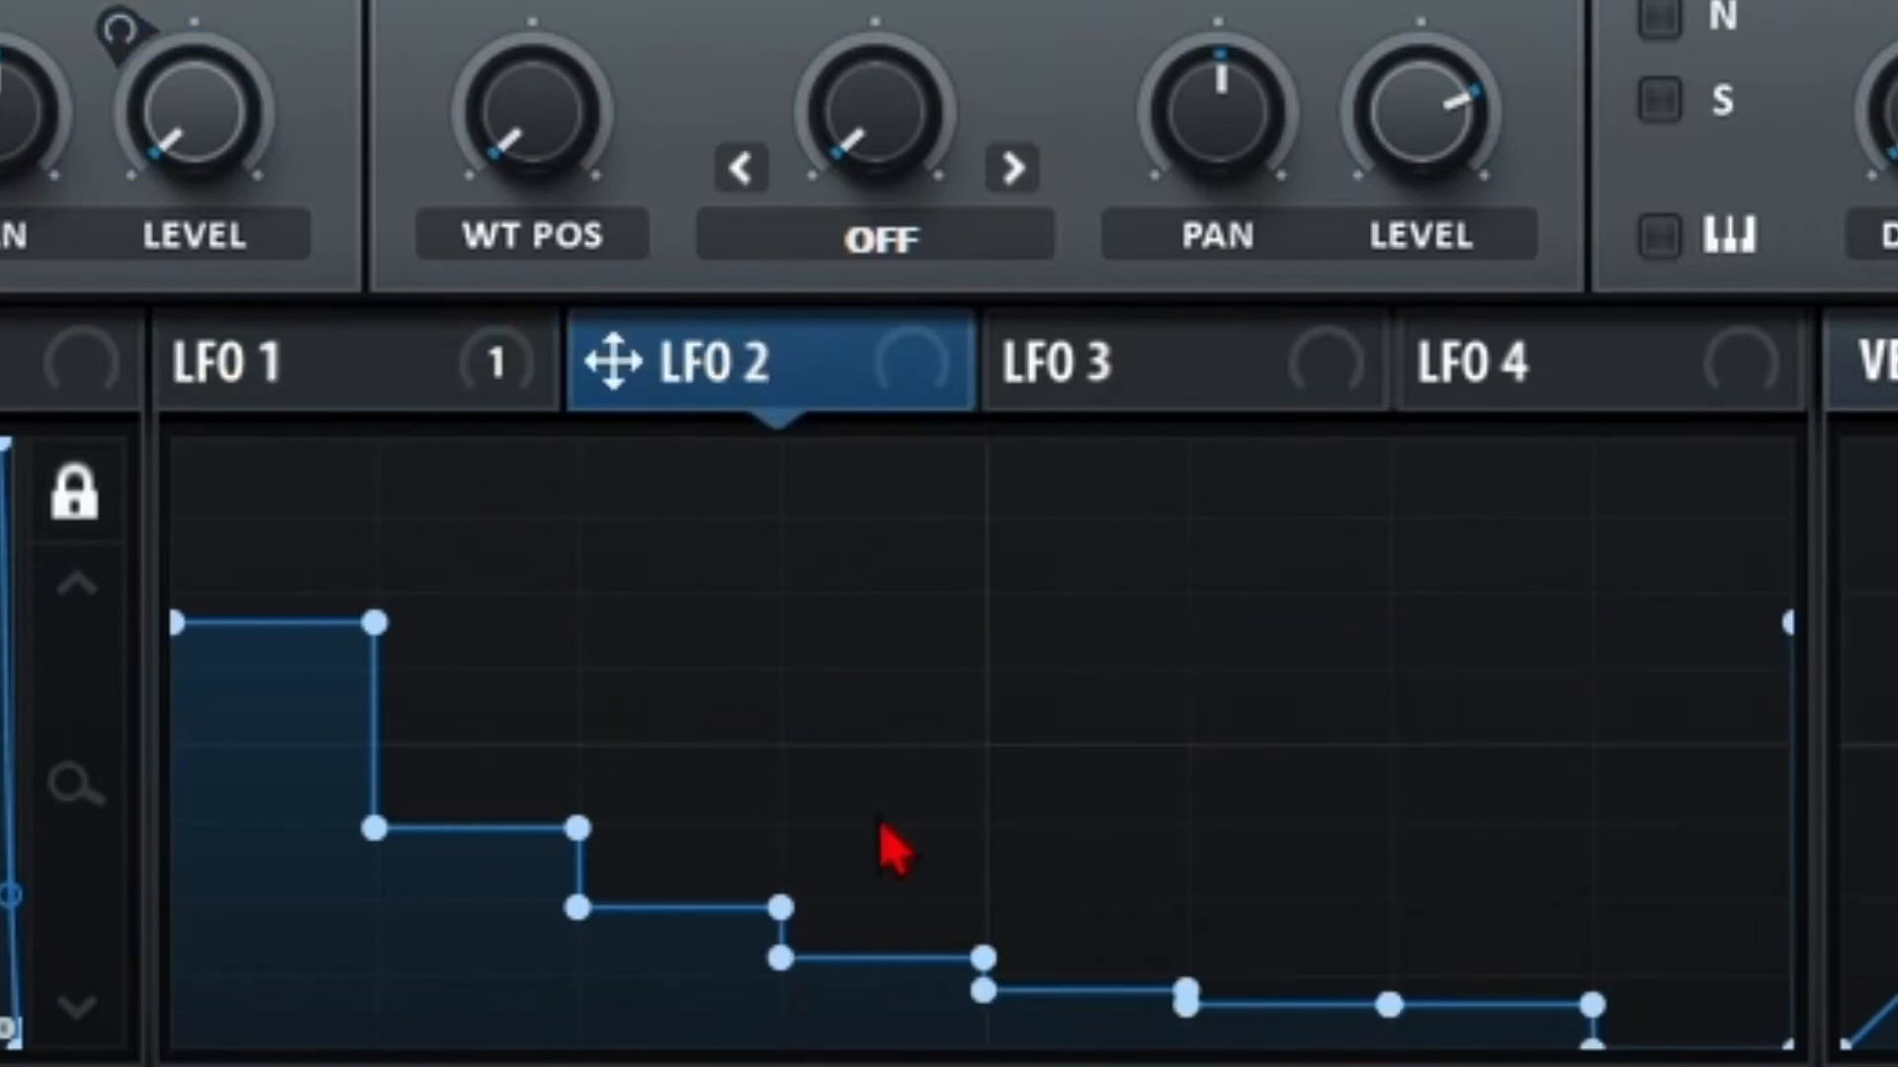
pyautogui.click(395, 366)
# Add LFO 1 points at the top, the bottom, and lower on the descending tail.
pyautogui.doubleClick(467, 637)
pyautogui.moveTo(466, 637); pyautogui.dragTo(383, 384)
pyautogui.doubleClick(565, 766)
pyautogui.moveTo(565, 766); pyautogui.dragTo(687, 1062)
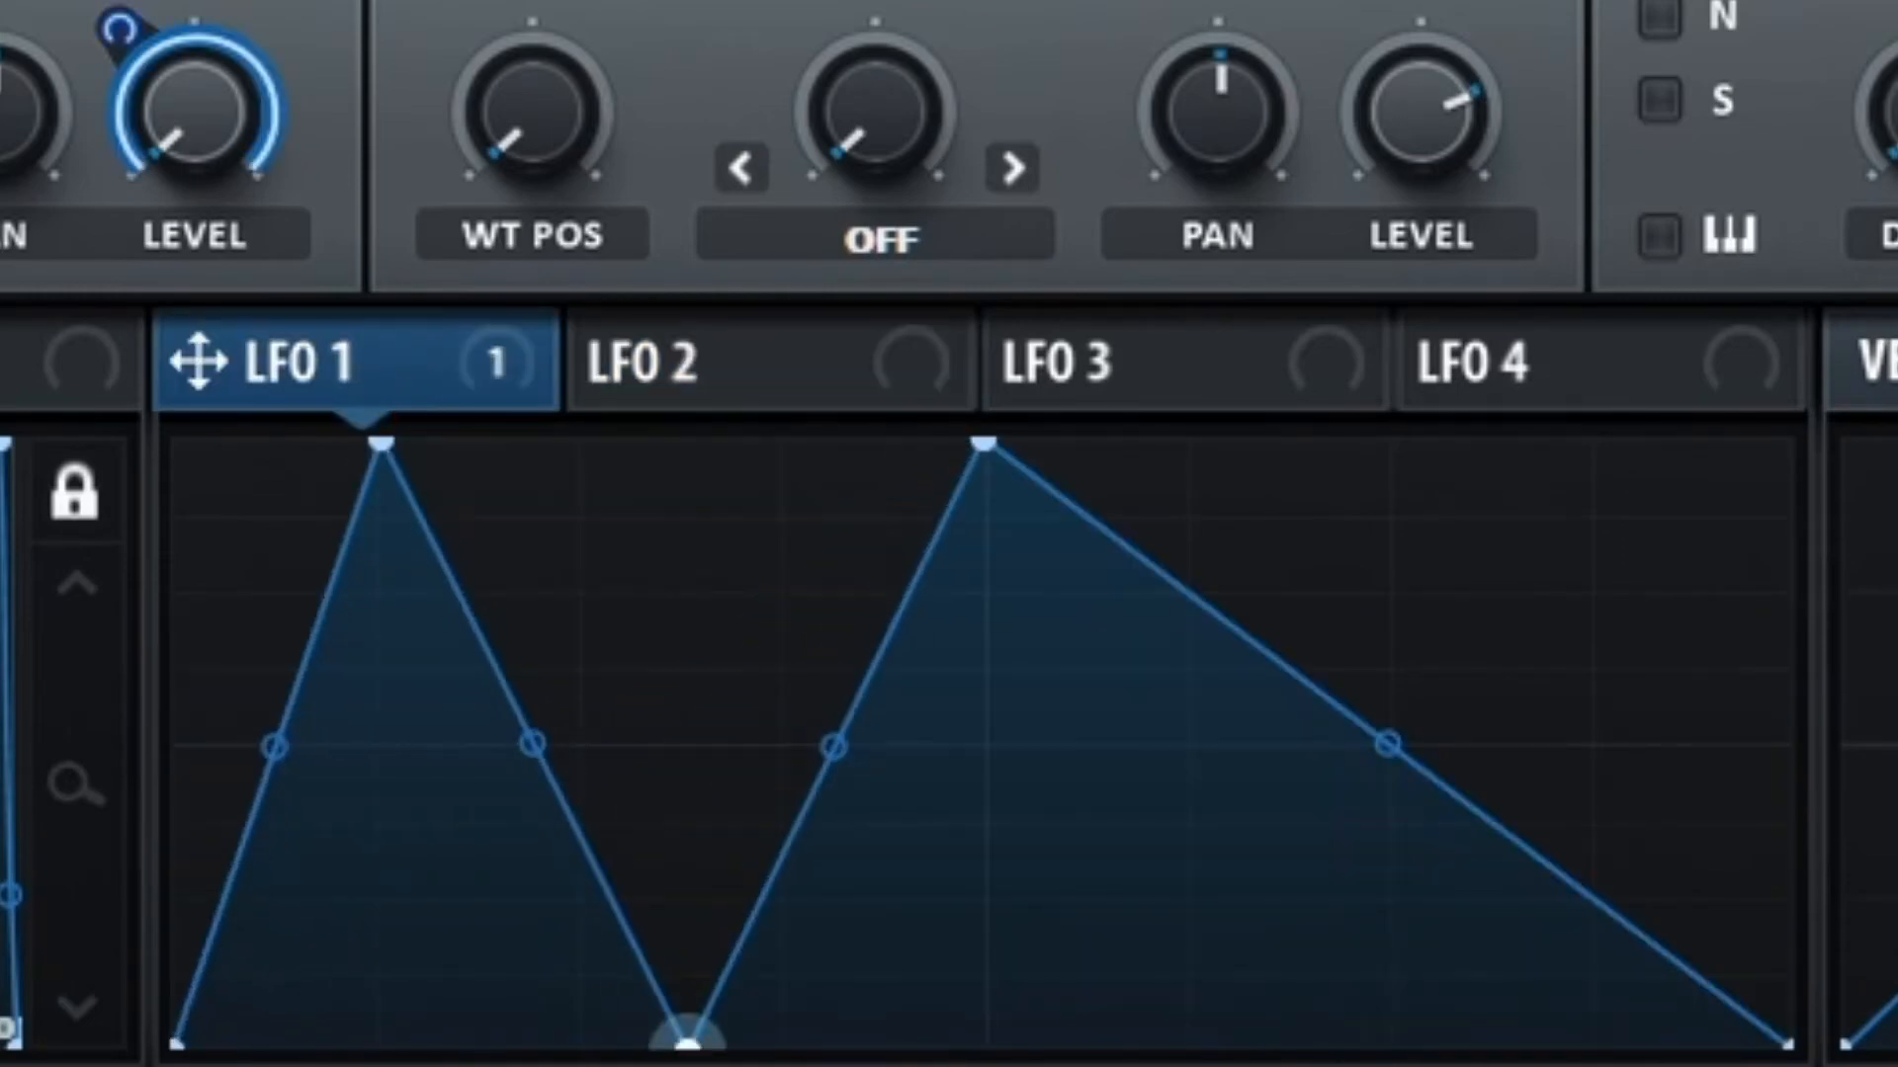
pyautogui.doubleClick(1359, 726)
pyautogui.moveTo(1359, 726); pyautogui.dragTo(1201, 939)
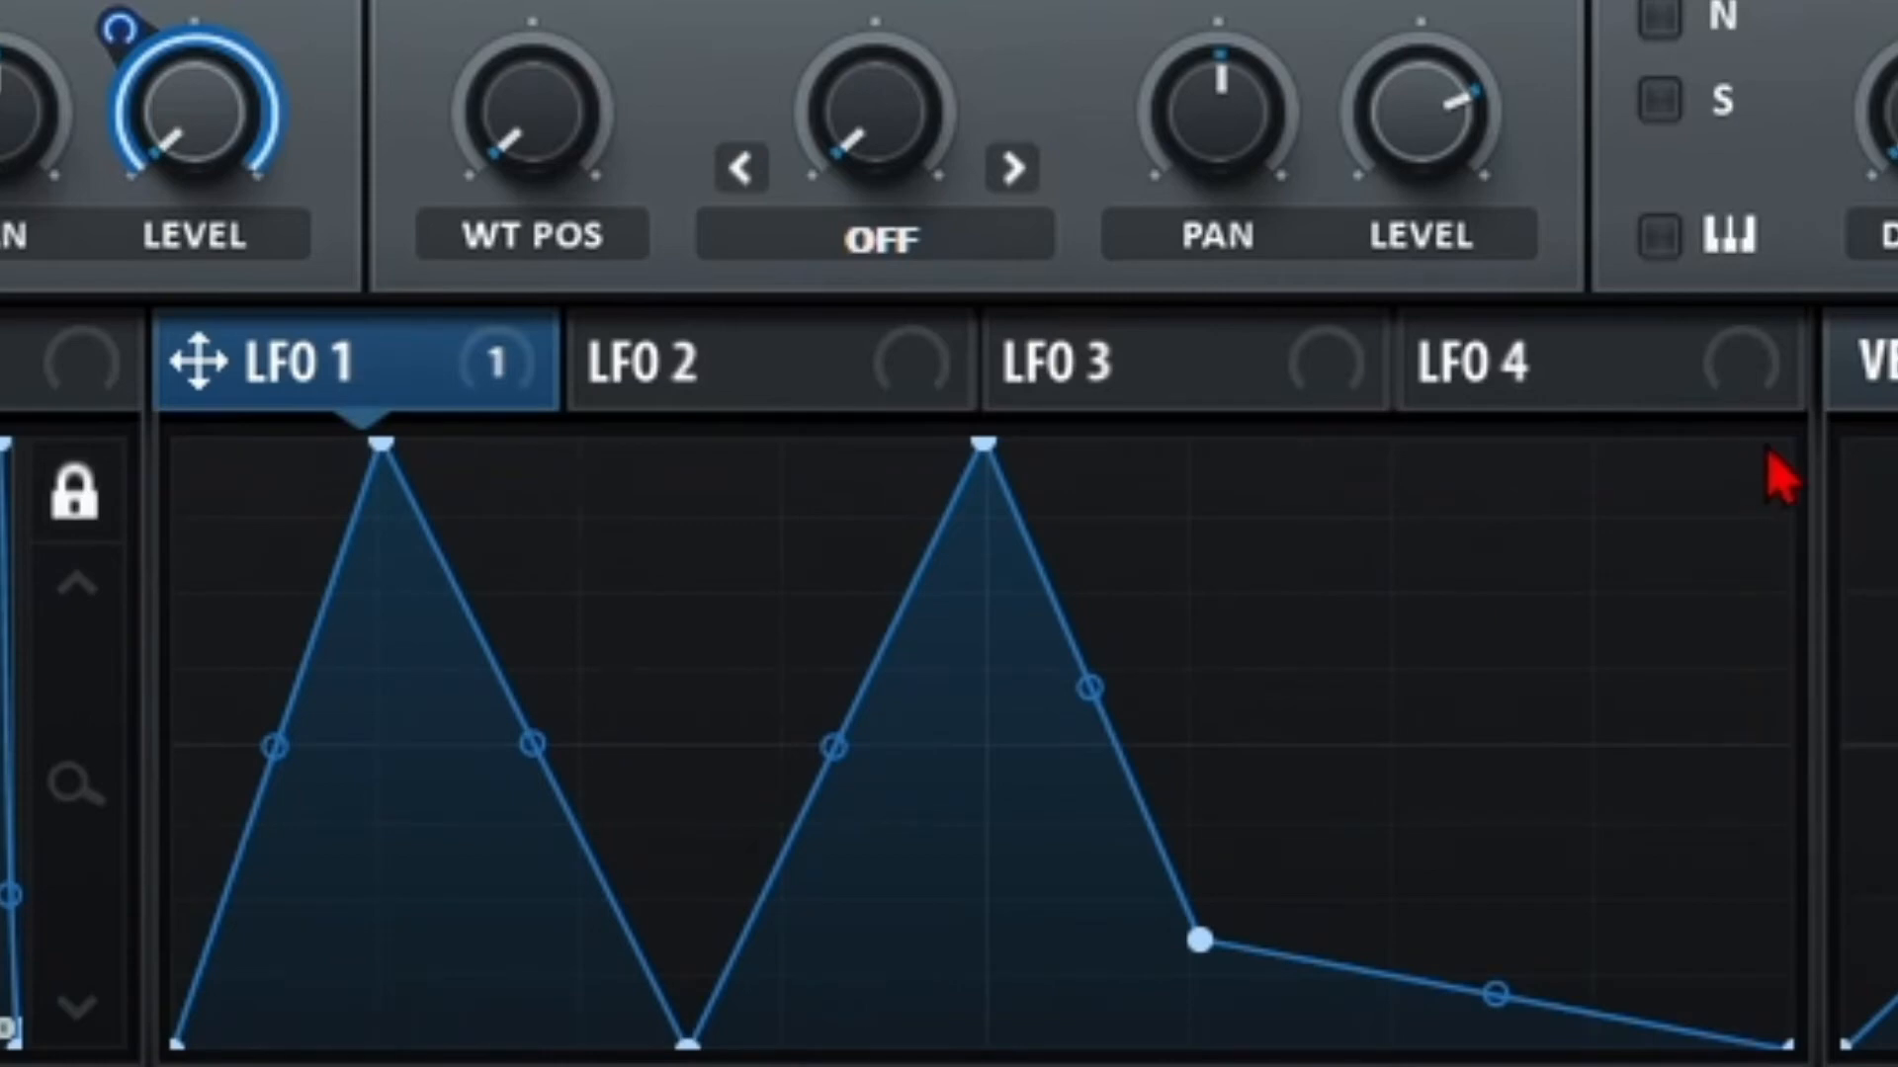
# Box-select and shift point groups, lowering both LFO 1 peaks.
pyautogui.moveTo(1767, 453); pyautogui.dragTo(583, 1008)
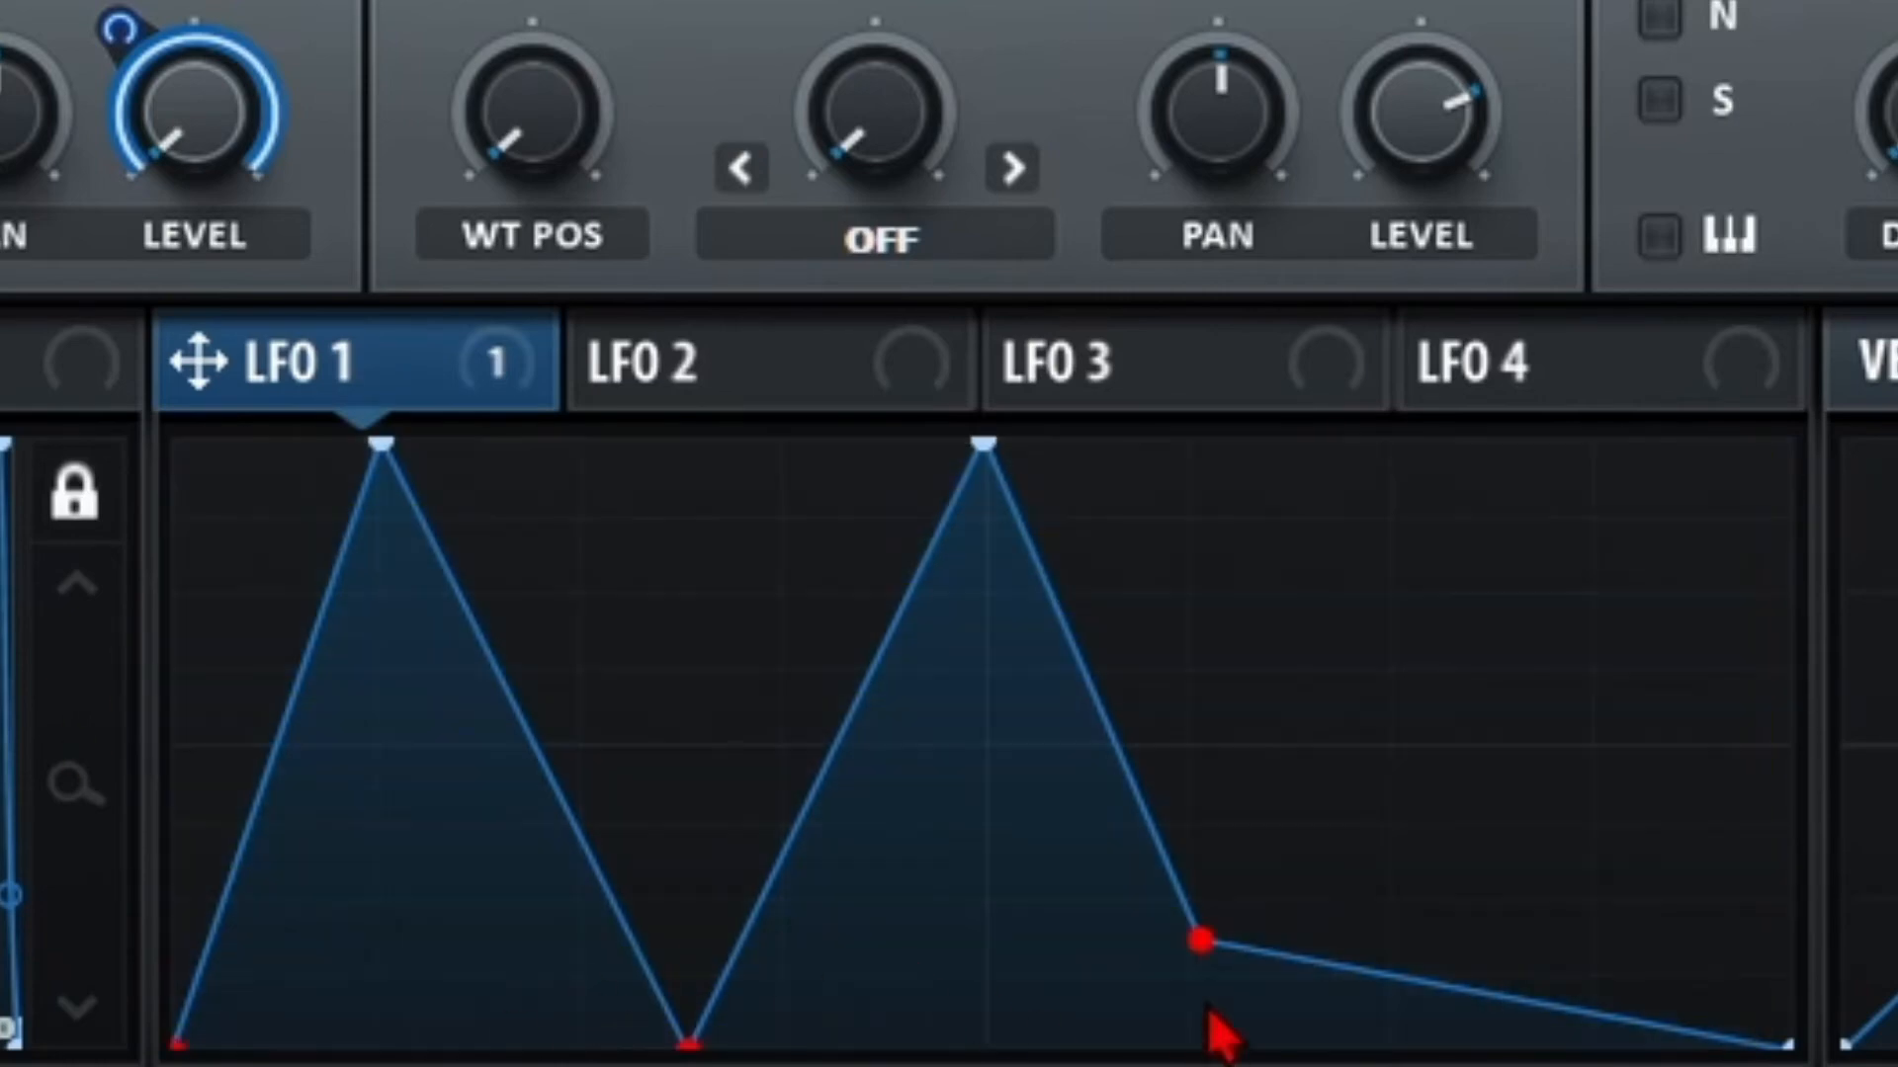
pyautogui.moveTo(1201, 939); pyautogui.dragTo(1249, 856)
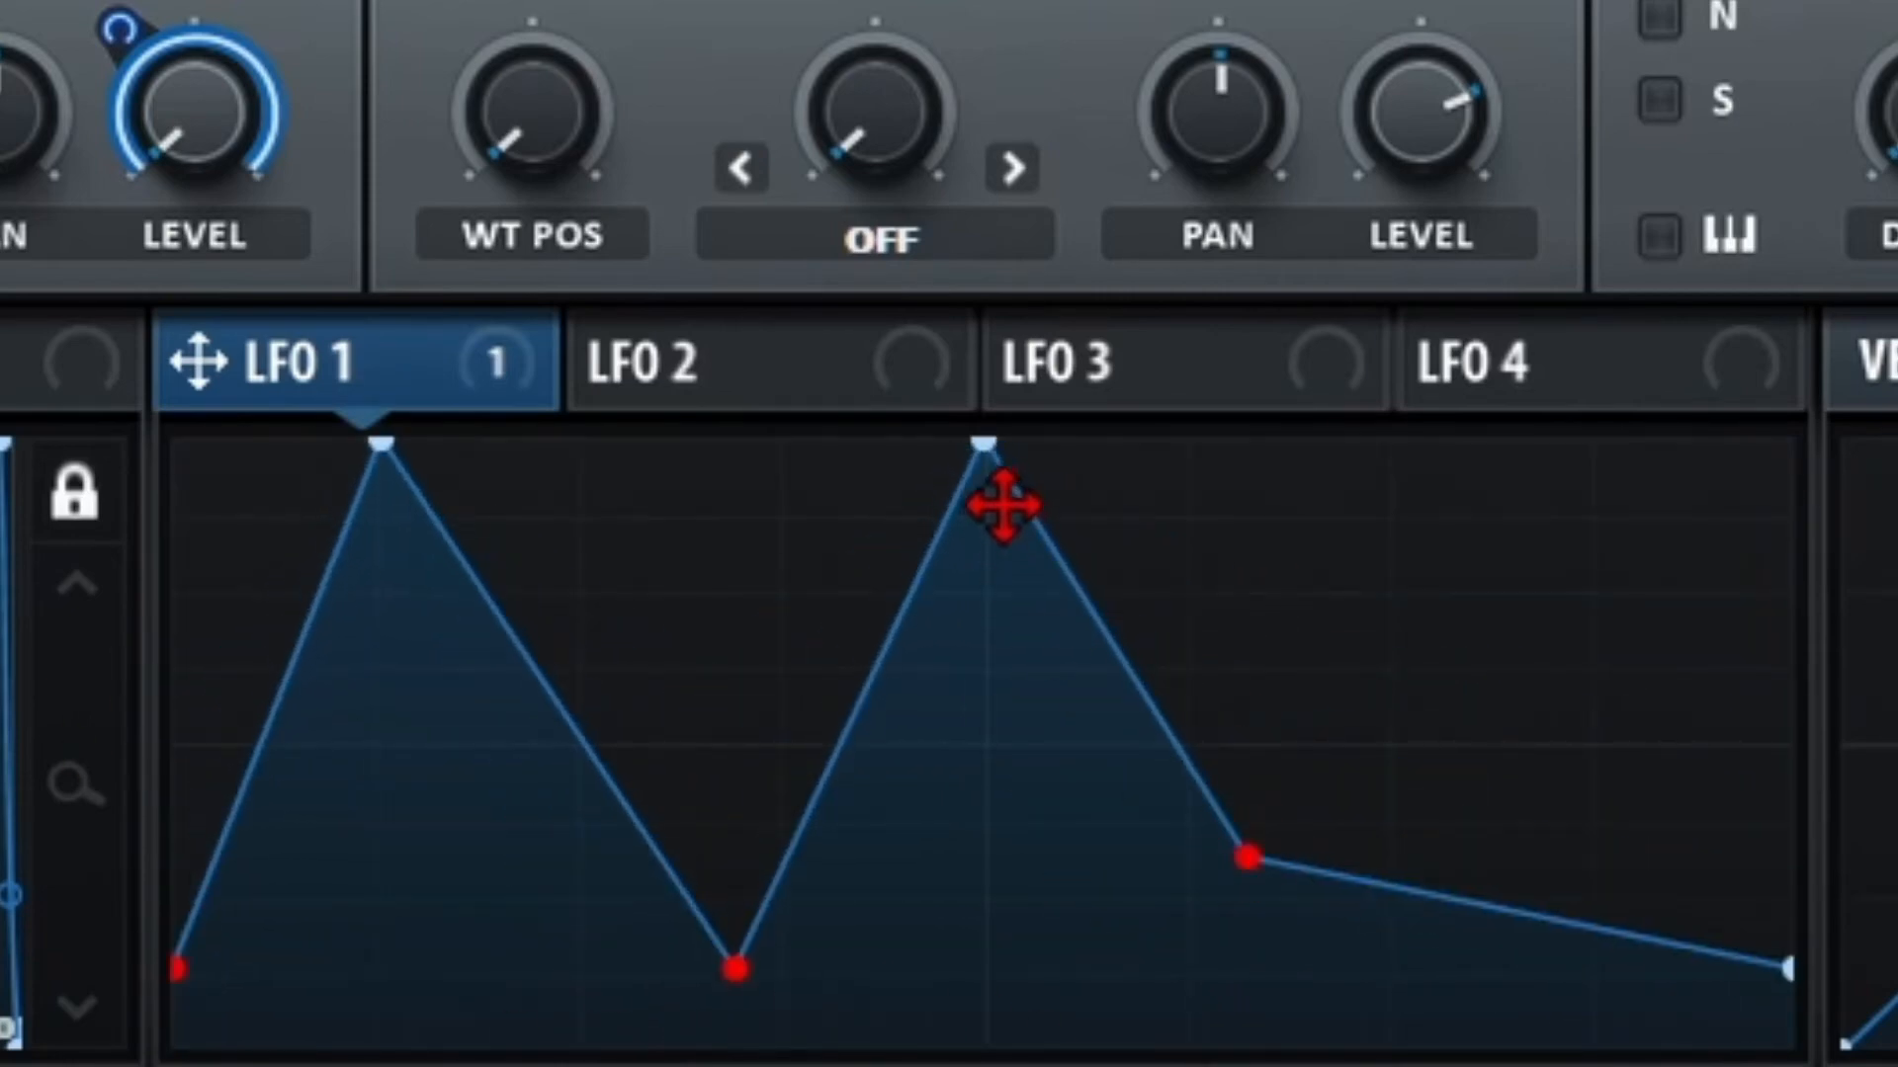
pyautogui.moveTo(1004, 505); pyautogui.dragTo(963, 691)
pyautogui.moveTo(385, 435); pyautogui.dragTo(356, 667)
pyautogui.moveTo(1581, 510); pyautogui.dragTo(170, 1049)
pyautogui.moveTo(1247, 858)
pyautogui.mouseDown()
pyautogui.moveTo(1575, 838)
pyautogui.moveTo(1068, 699)
pyautogui.moveTo(1571, 661)
pyautogui.moveTo(1190, 961)
pyautogui.moveTo(1367, 670)
pyautogui.moveTo(1648, 869)
pyautogui.moveTo(996, 995)
pyautogui.moveTo(1614, 830)
pyautogui.moveTo(1242, 865)
pyautogui.mouseUp()
pyautogui.click(1366, 712)
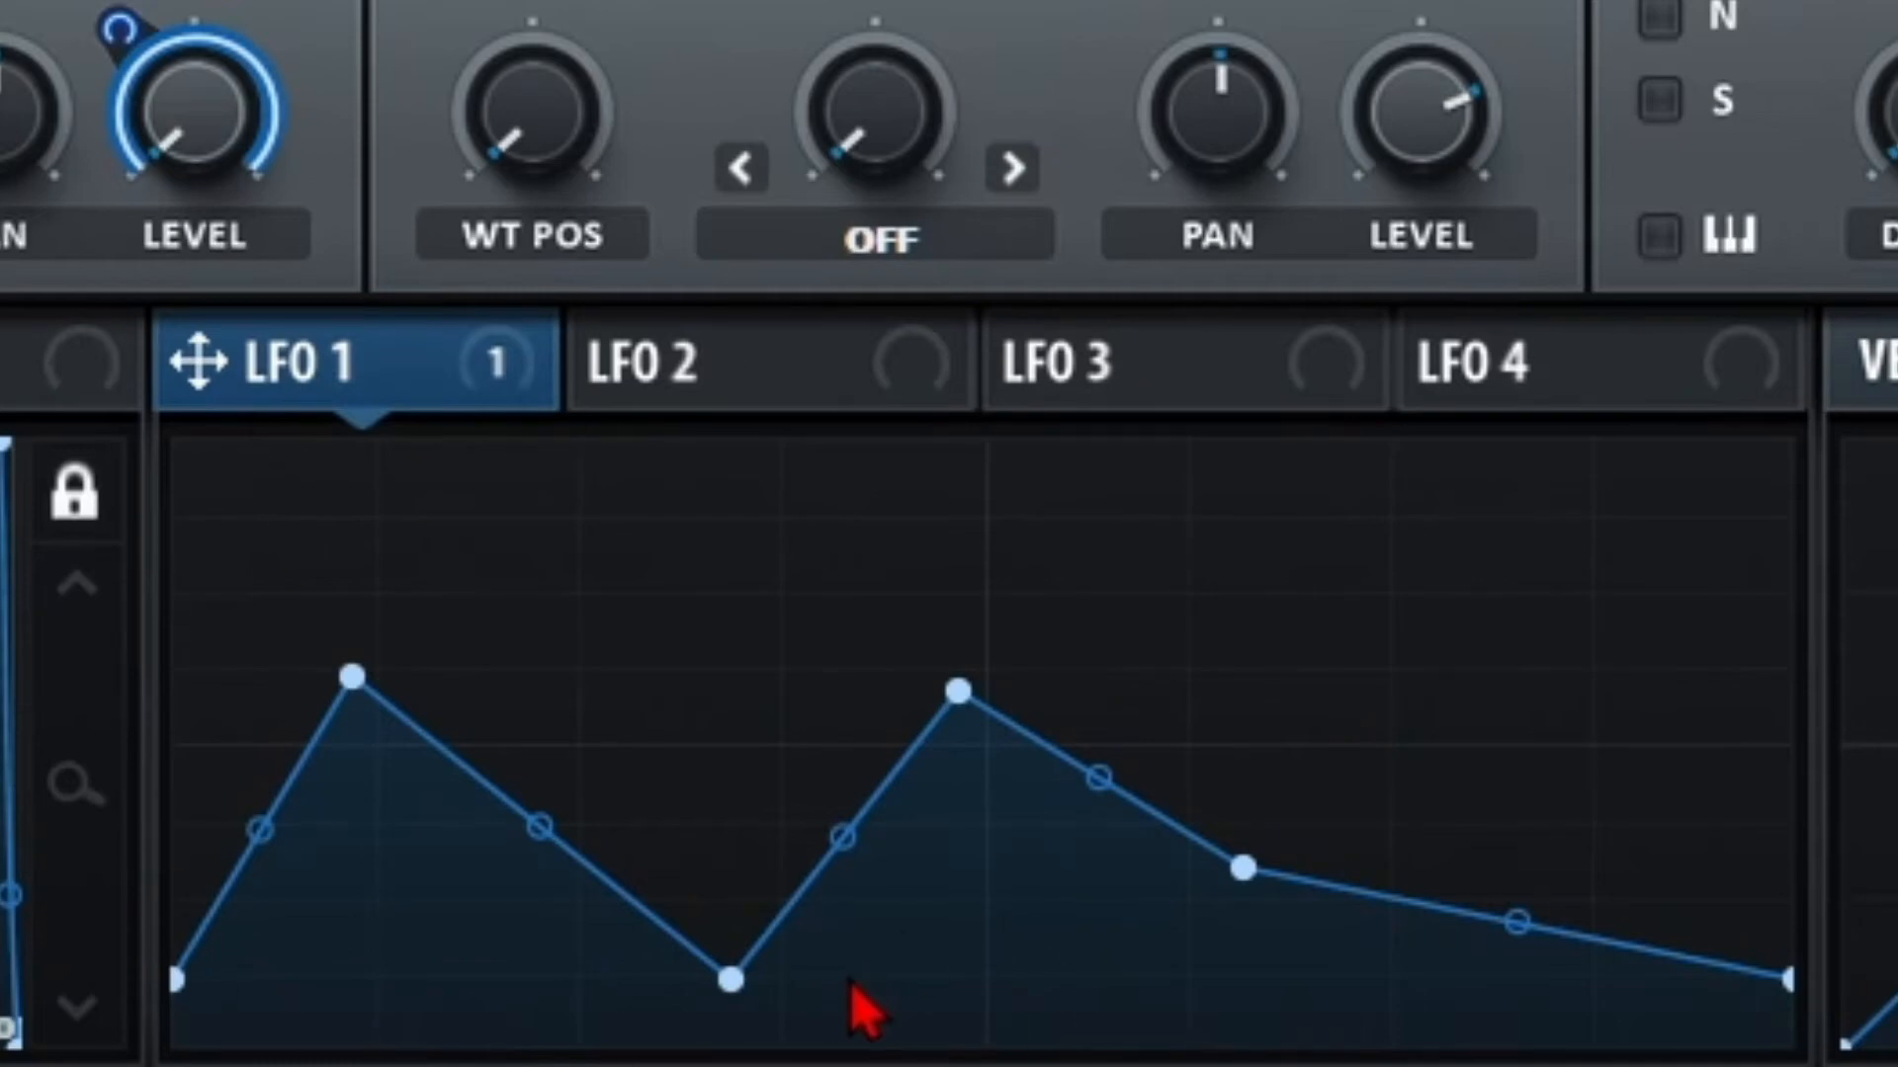
# Slide LFO 1's peaks and mid-level node earlier and raise the start and end levels.
pyautogui.click(1244, 869)
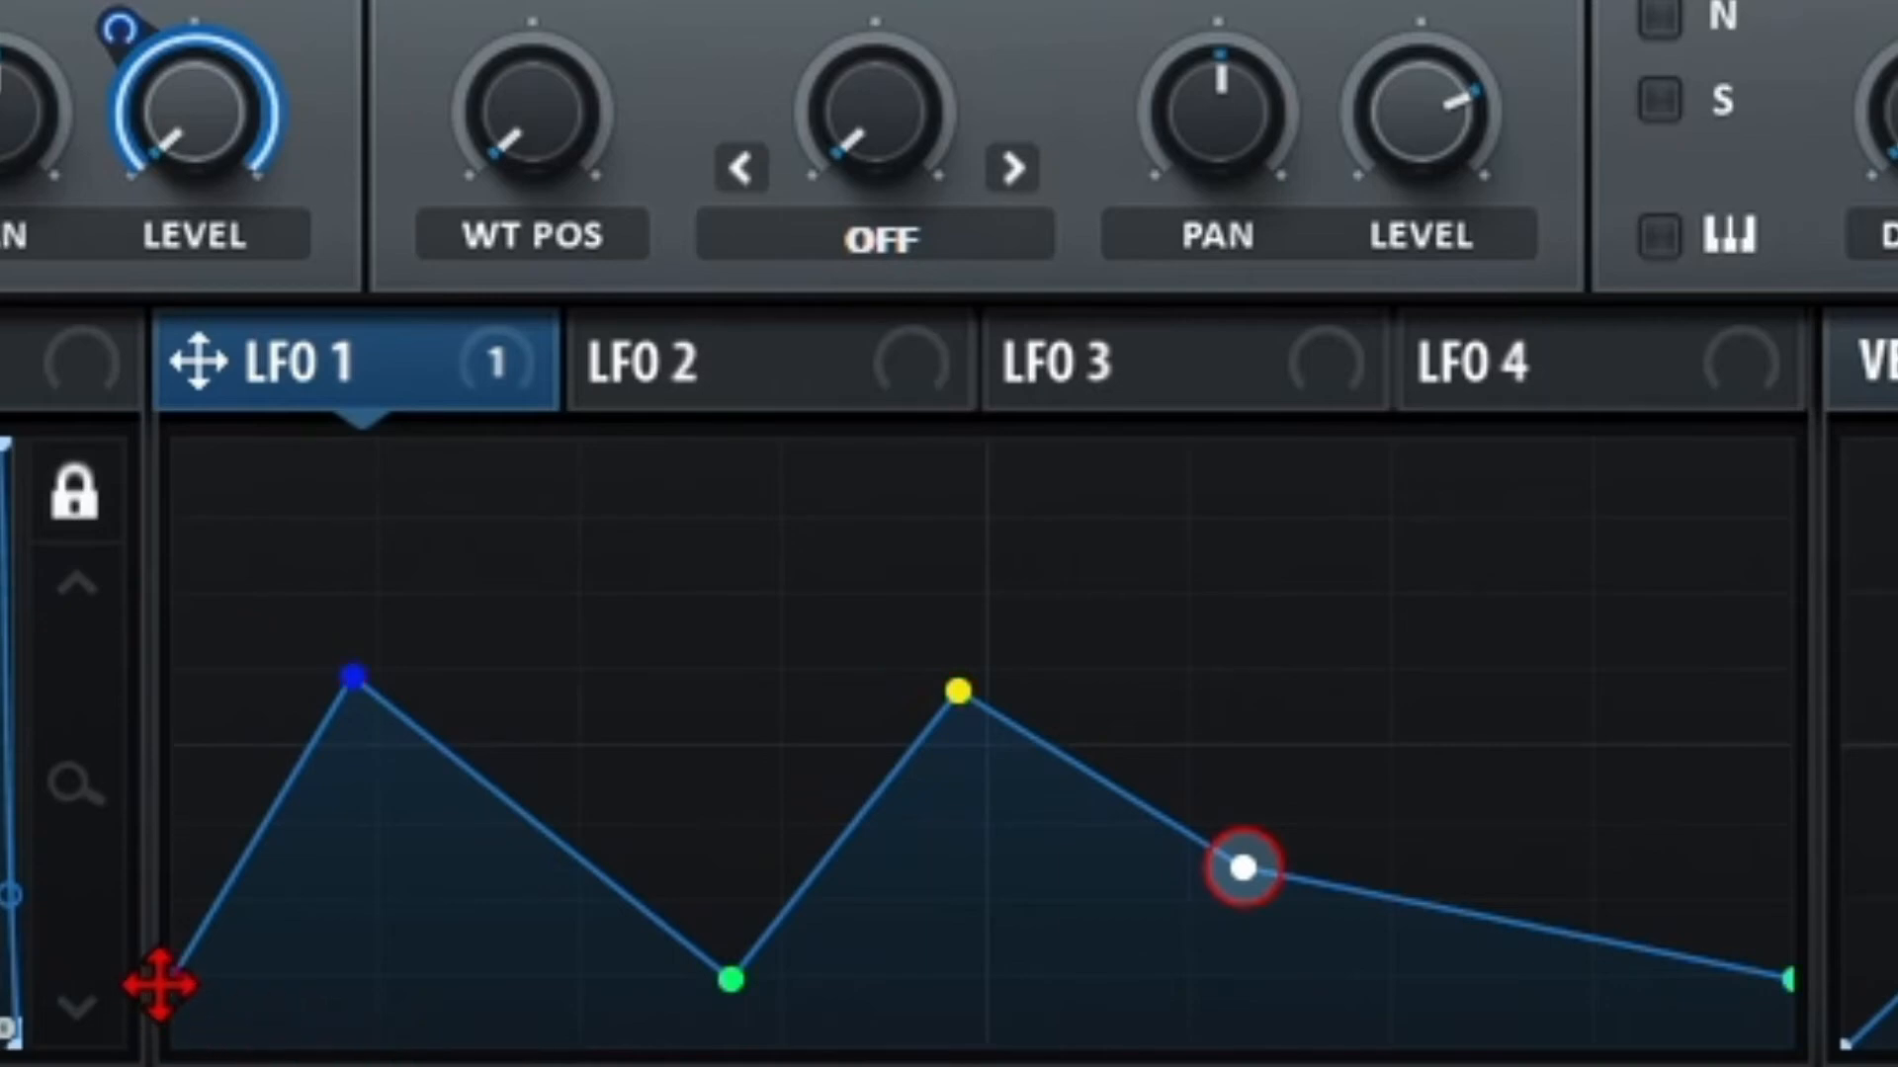
pyautogui.moveTo(160, 984); pyautogui.dragTo(1389, 910)
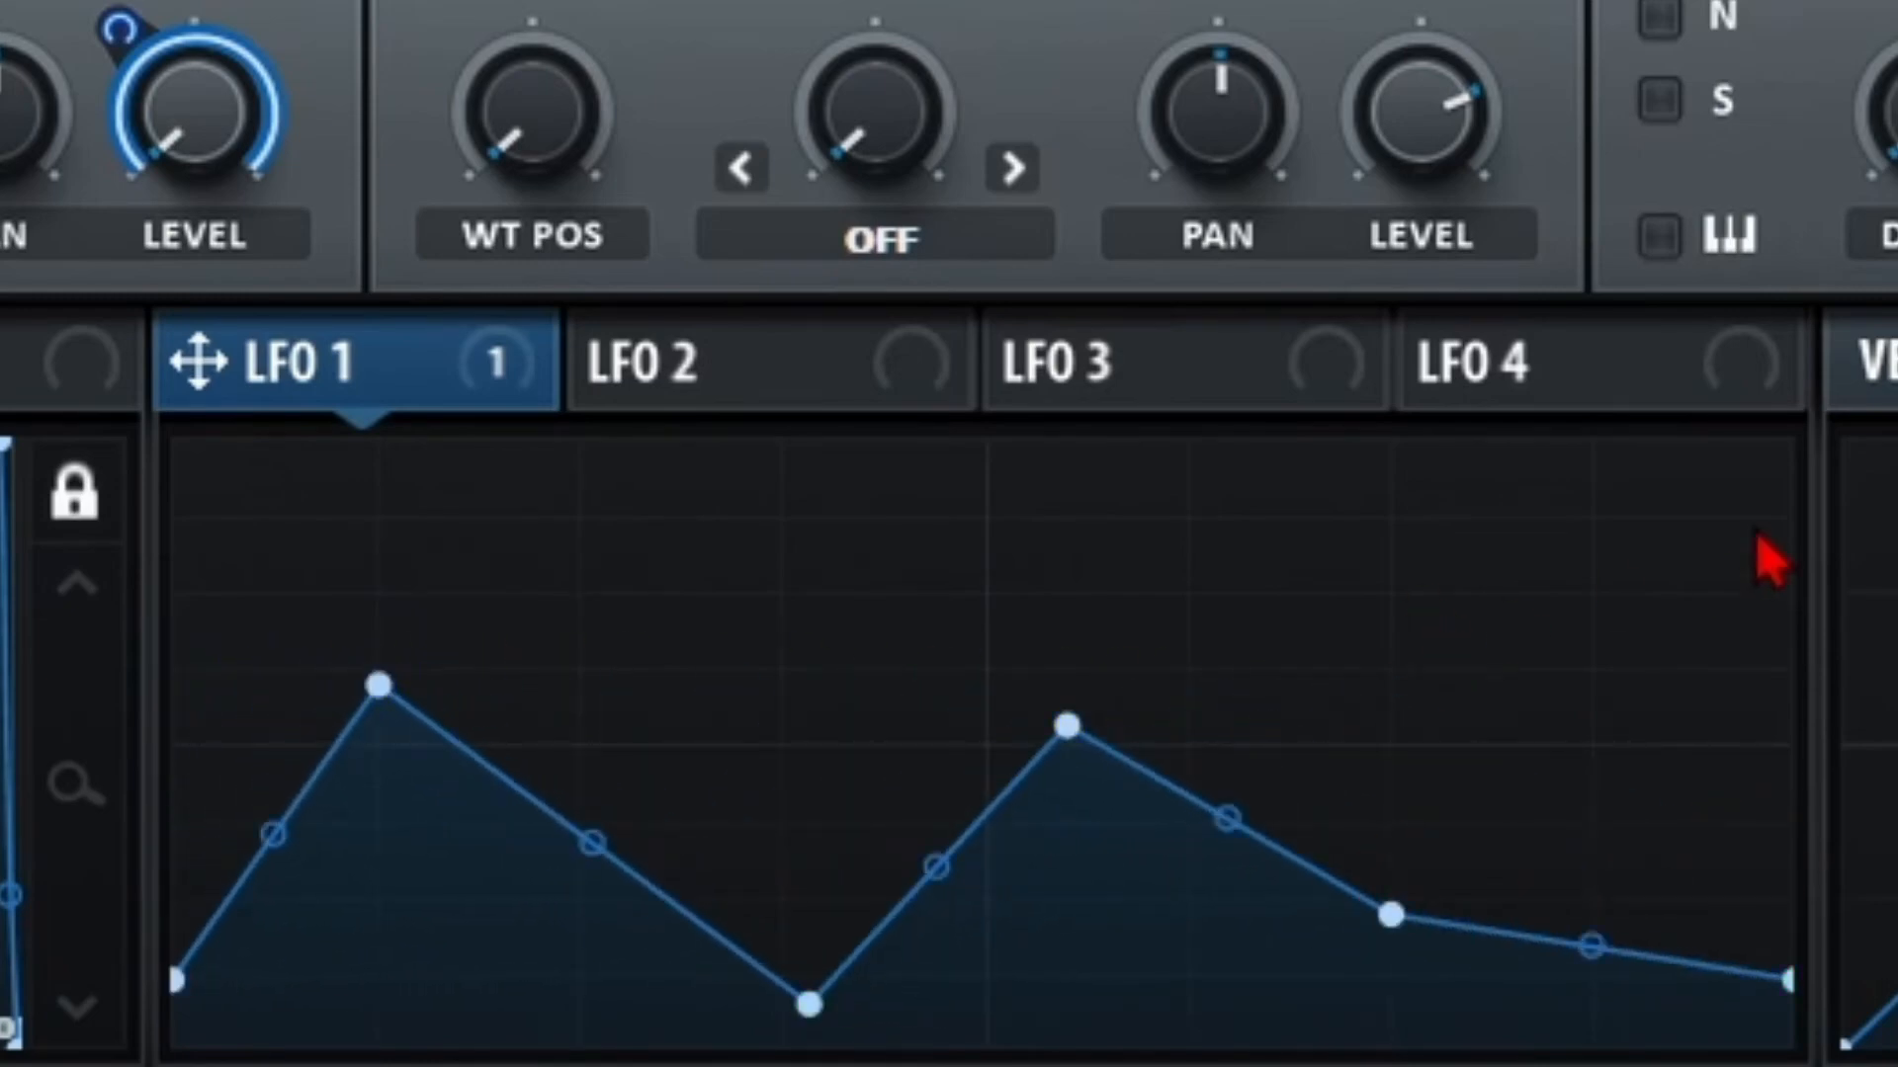
pyautogui.moveTo(1438, 605); pyautogui.dragTo(168, 1042)
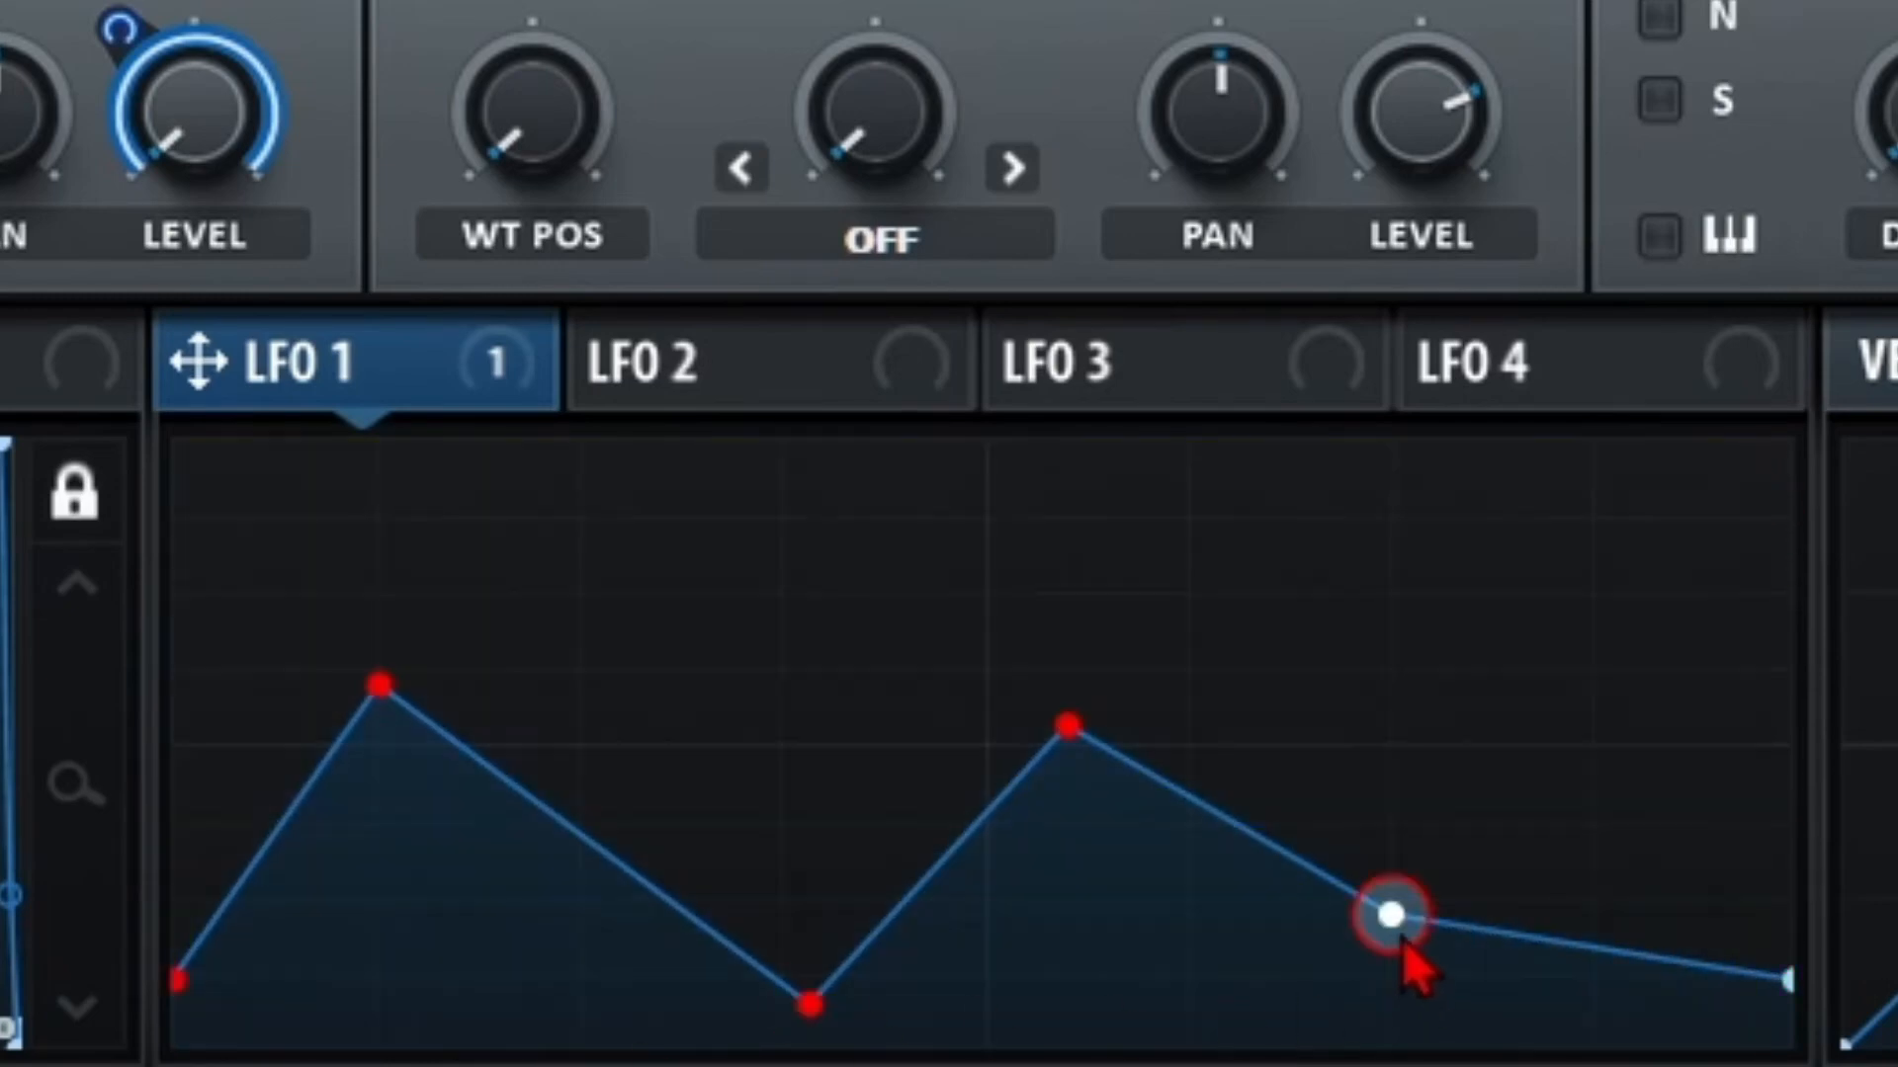
pyautogui.moveTo(1396, 939); pyautogui.dragTo(1503, 883)
pyautogui.moveTo(1432, 876); pyautogui.dragTo(422, 653)
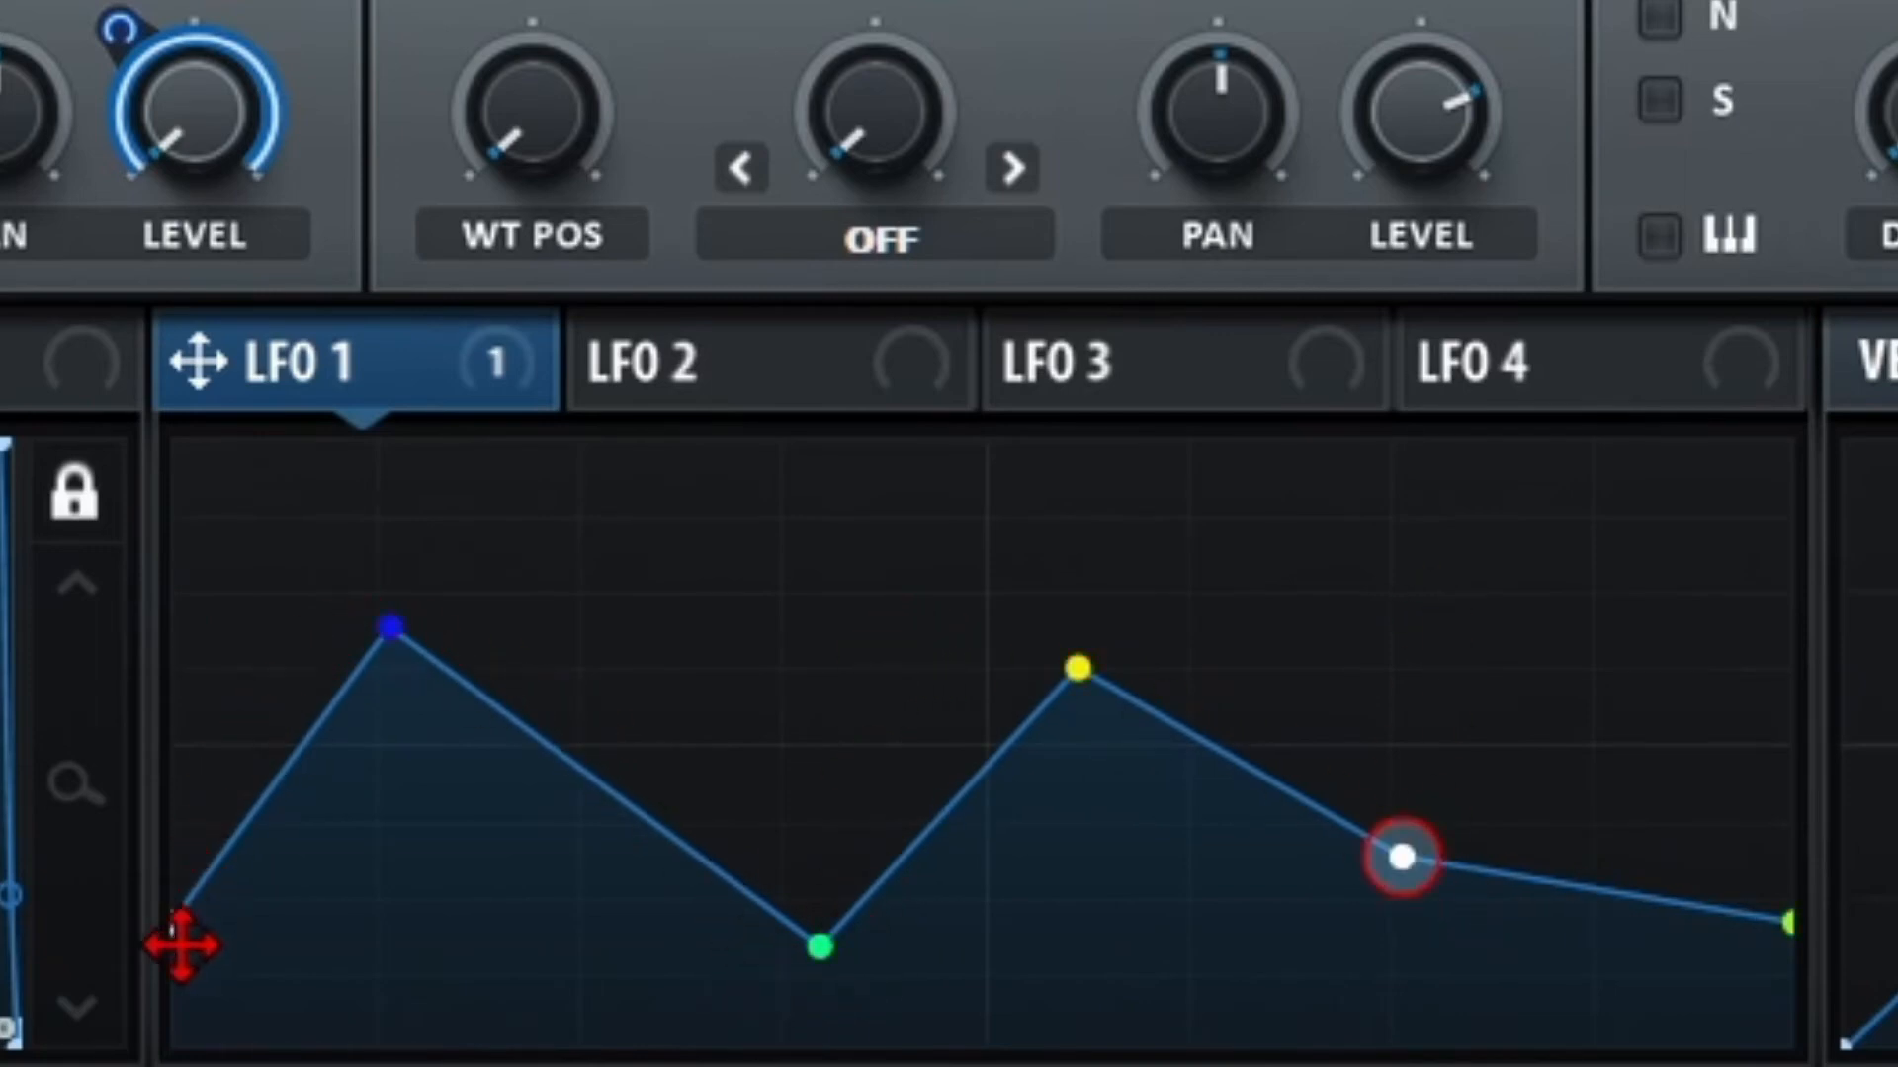
pyautogui.moveTo(180, 945); pyautogui.dragTo(1258, 811)
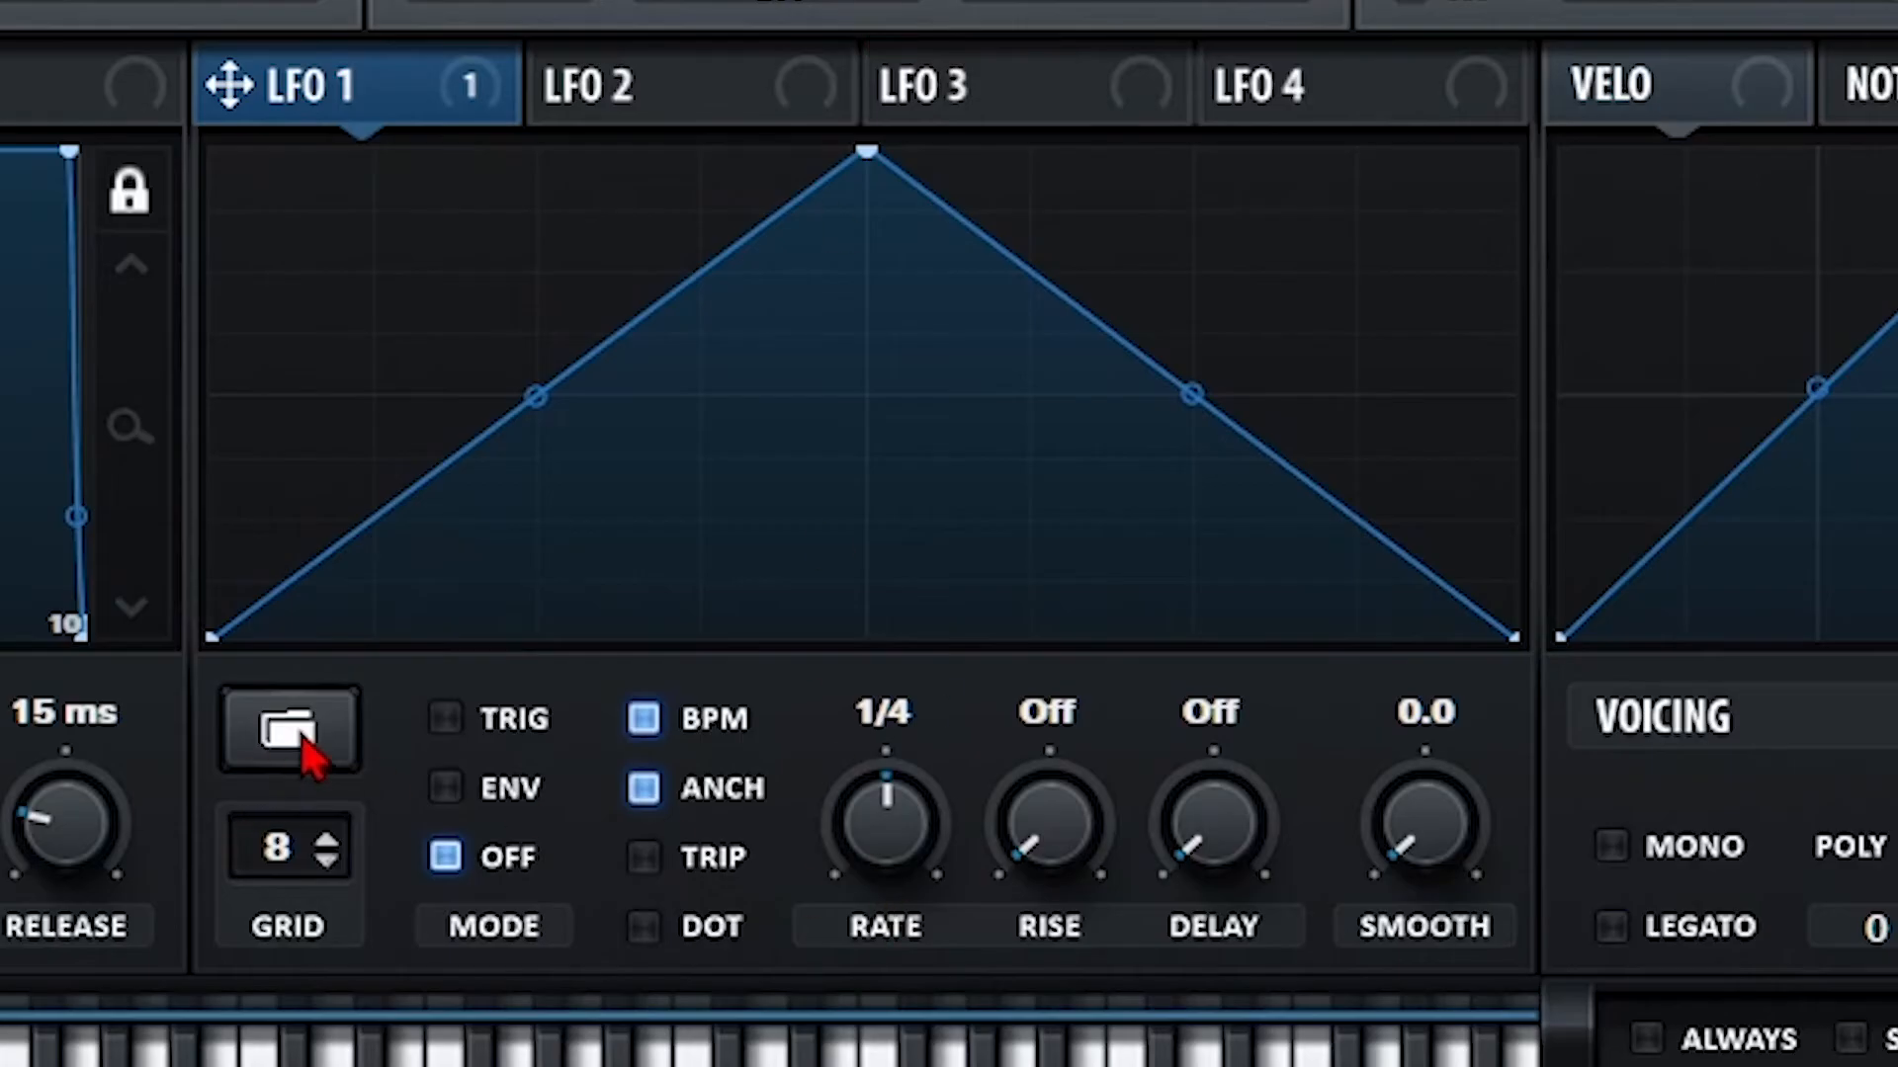
# Load the square, GunShot and falling saw shape presets into LFO 1 in turn.
pyautogui.click(301, 756)
pyautogui.moveTo(424, 750)
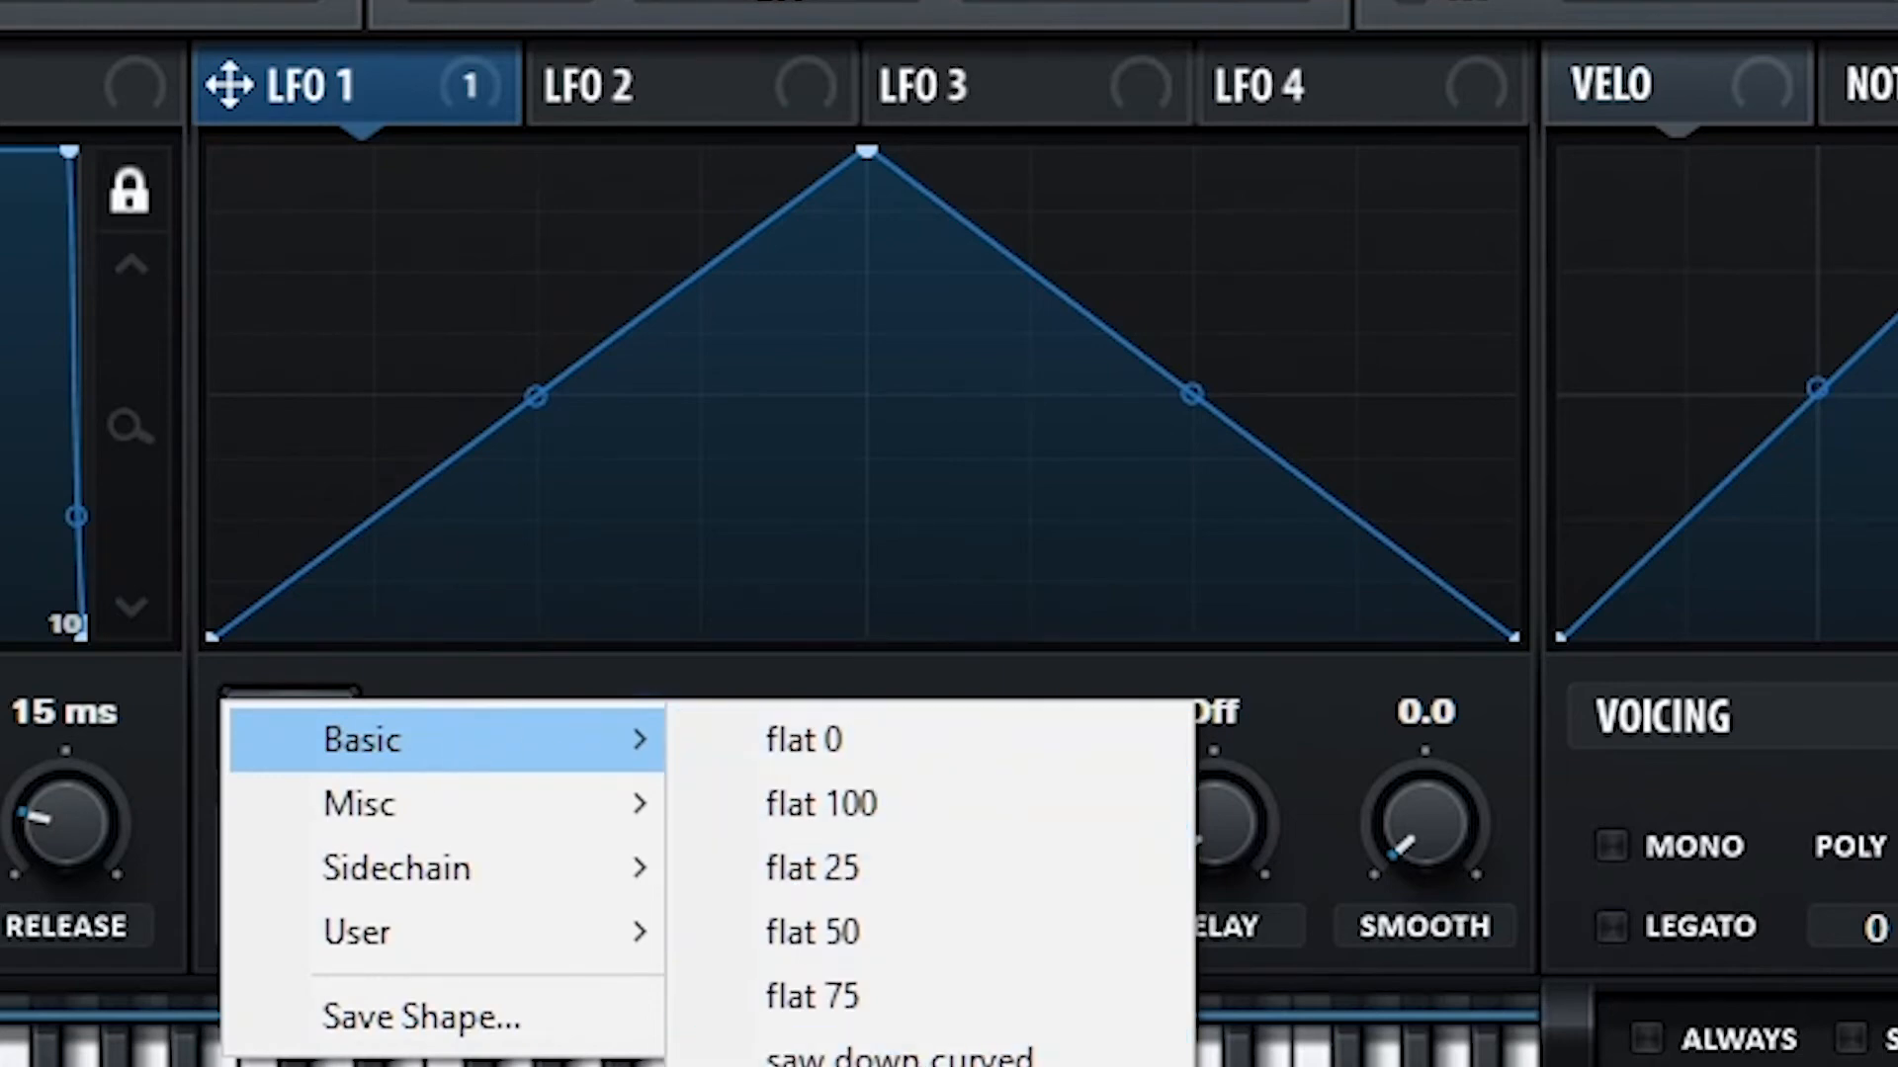
pyautogui.click(850, 1065)
pyautogui.click(265, 754)
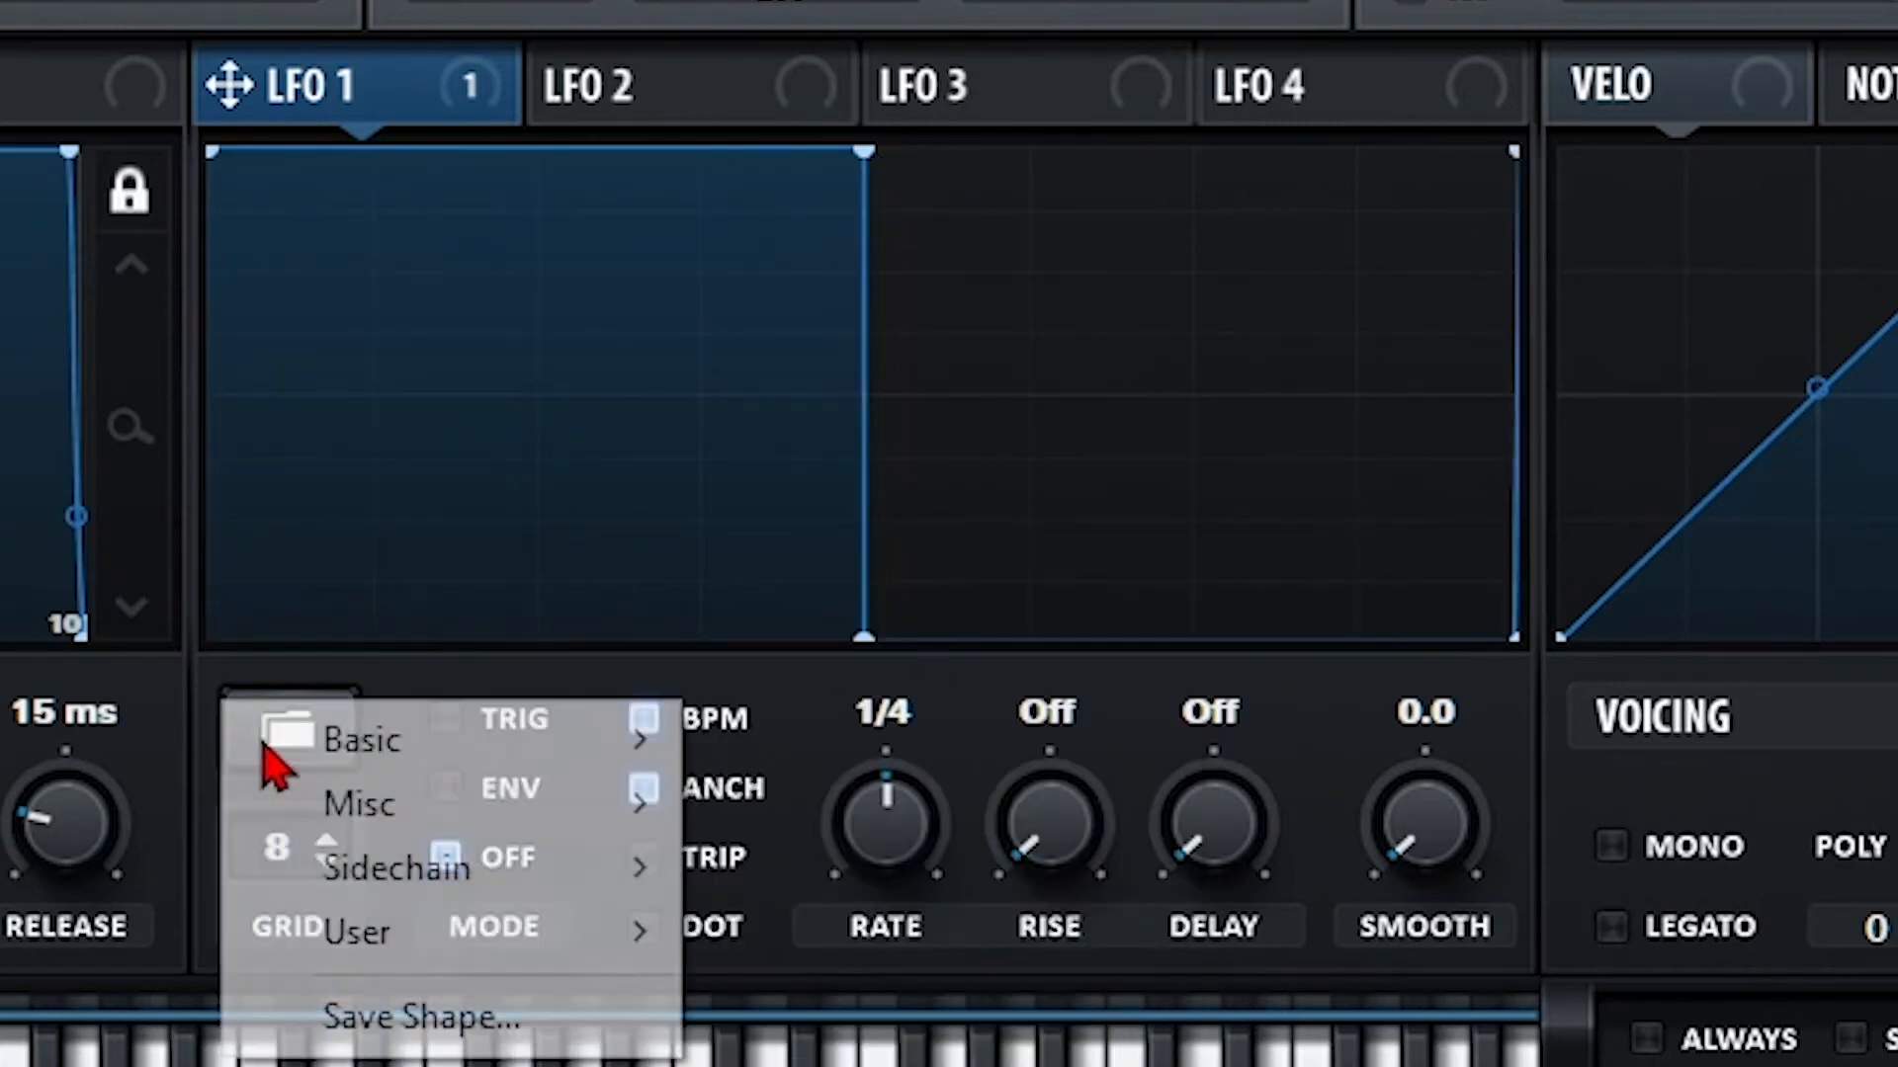
pyautogui.moveTo(480, 838)
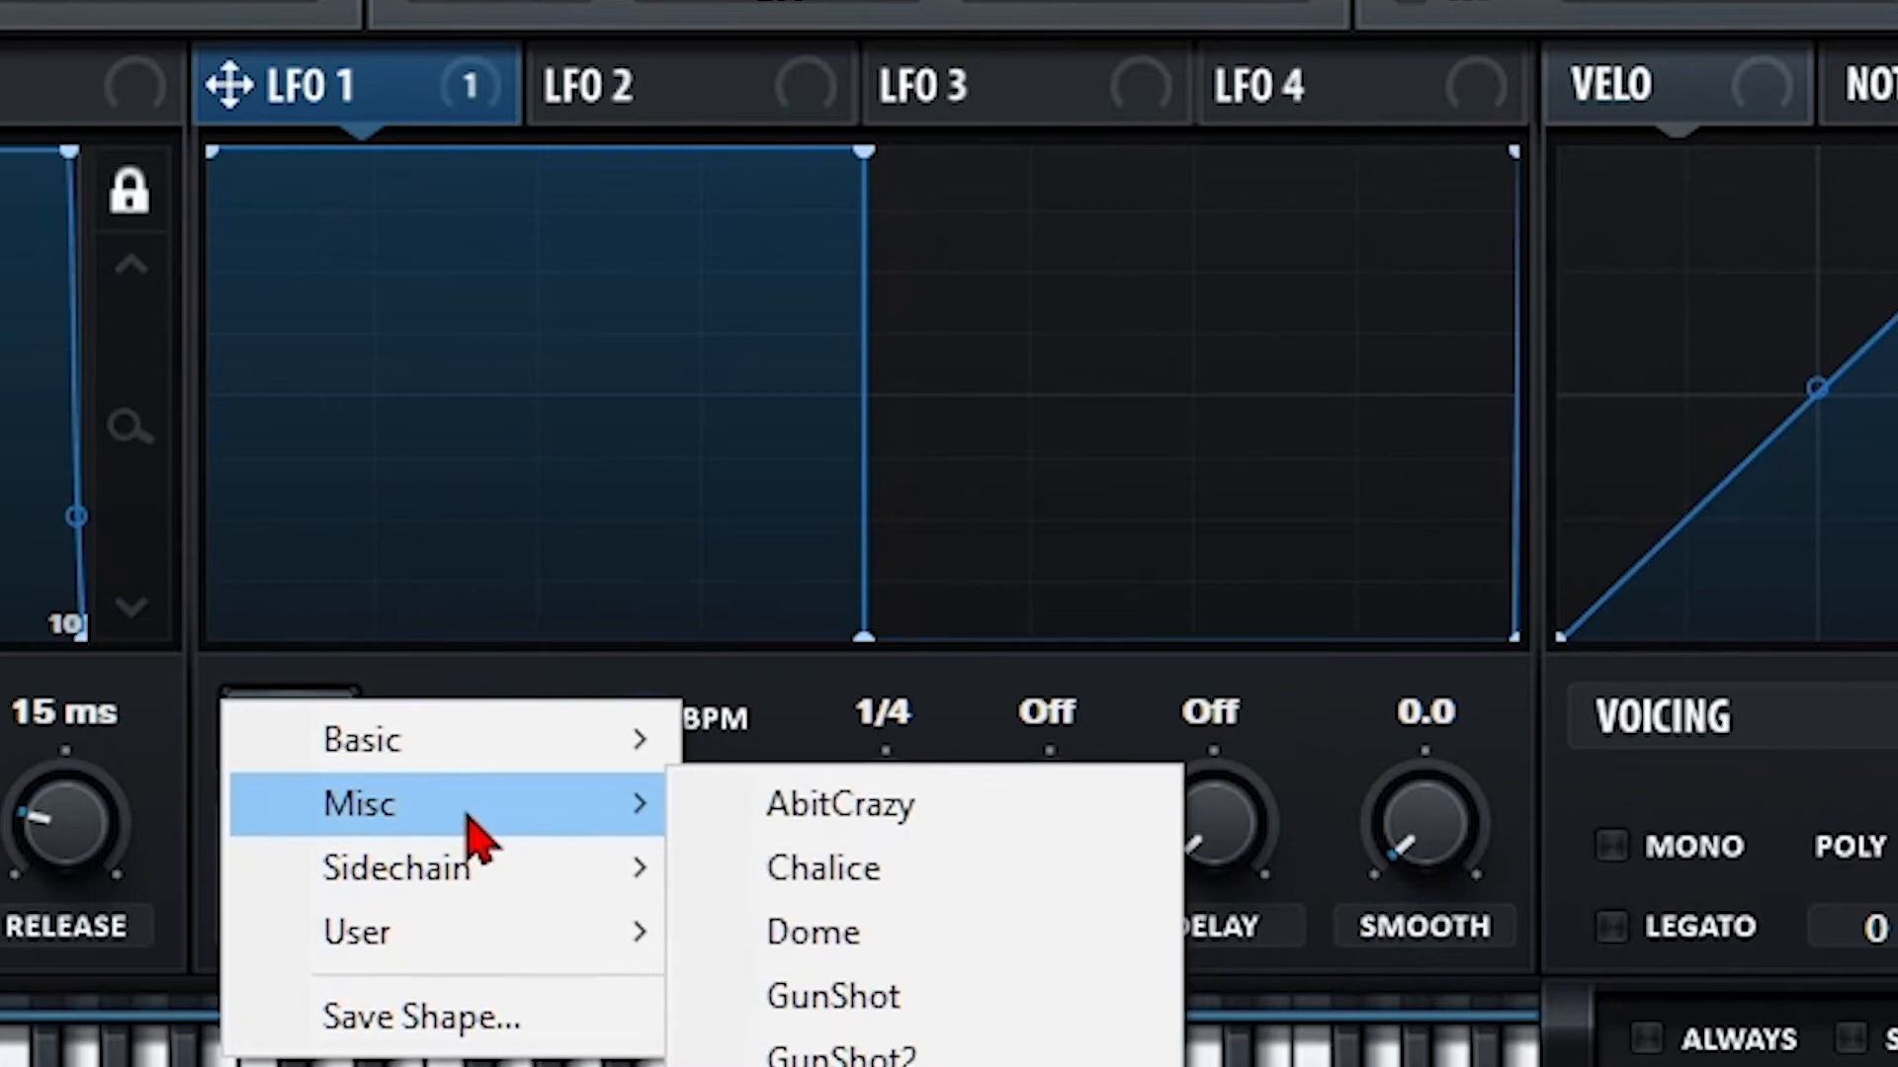
pyautogui.click(905, 1000)
pyautogui.click(265, 754)
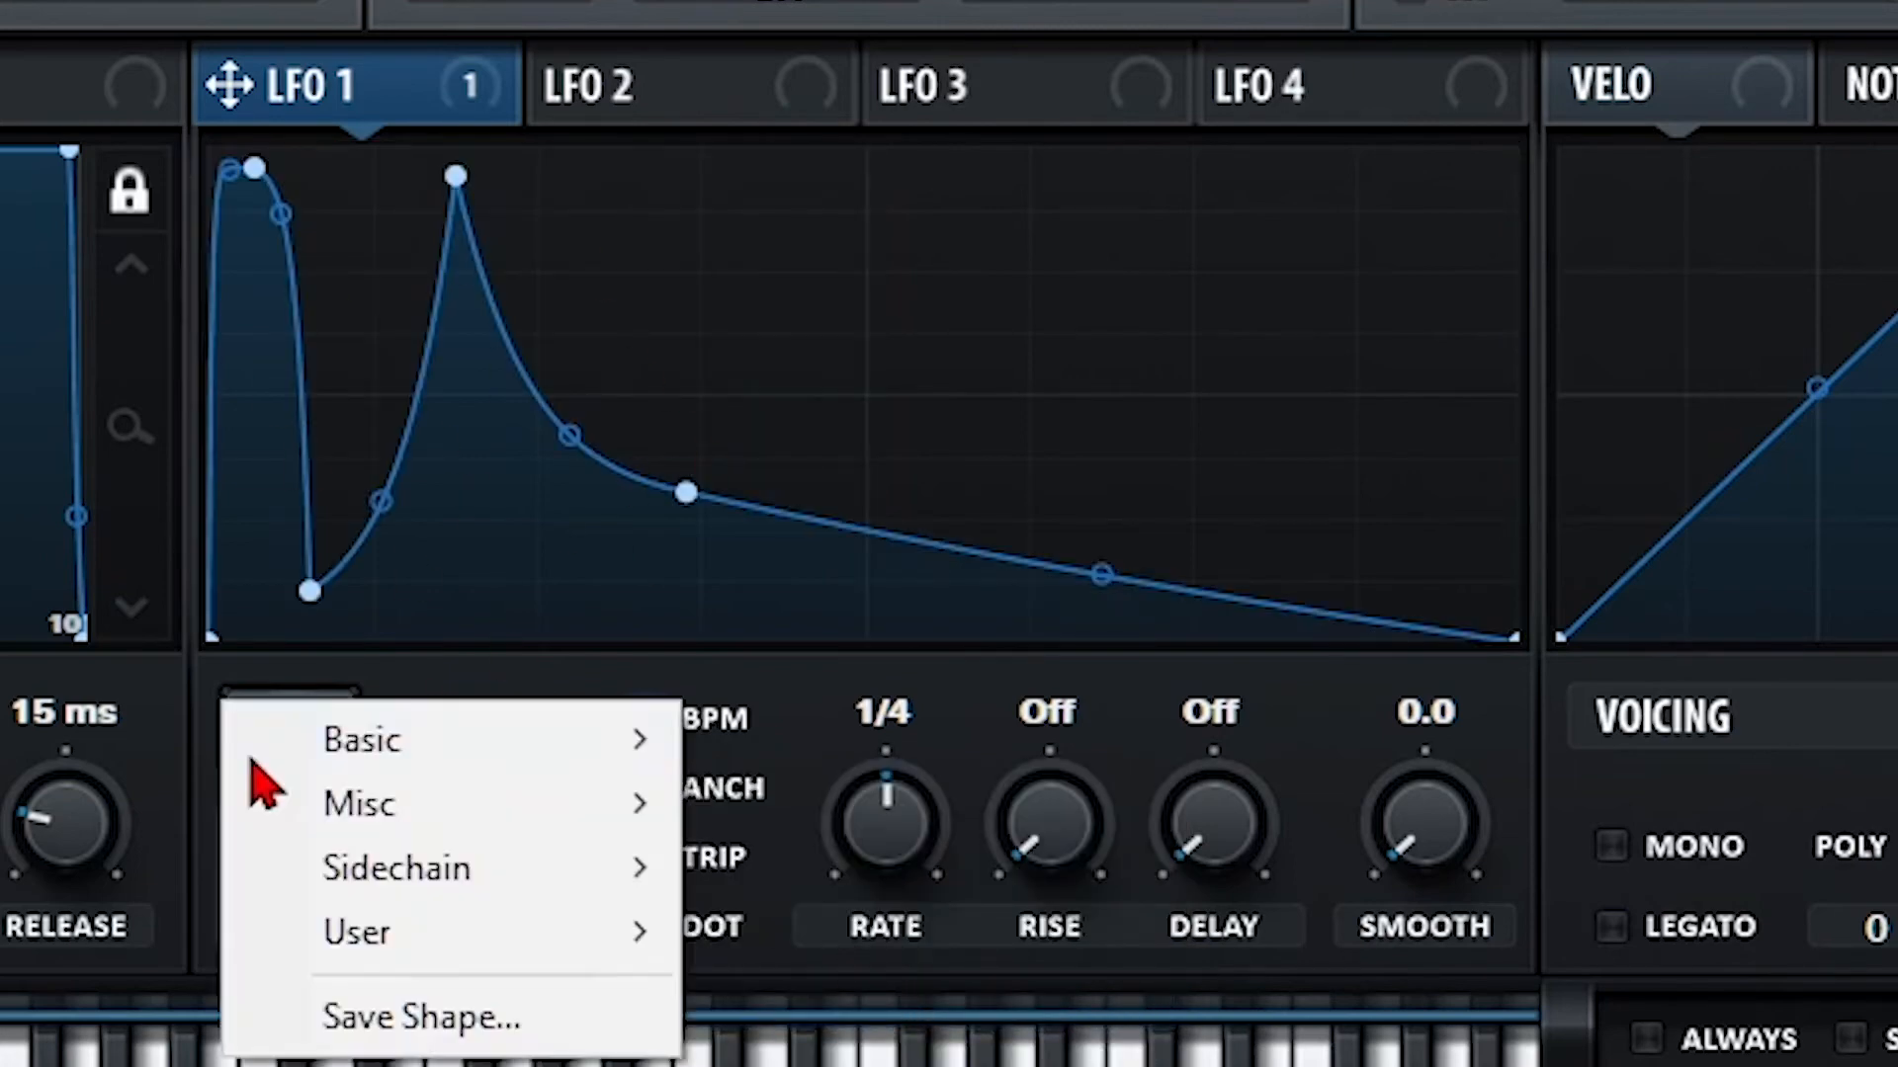
pyautogui.moveTo(656, 745)
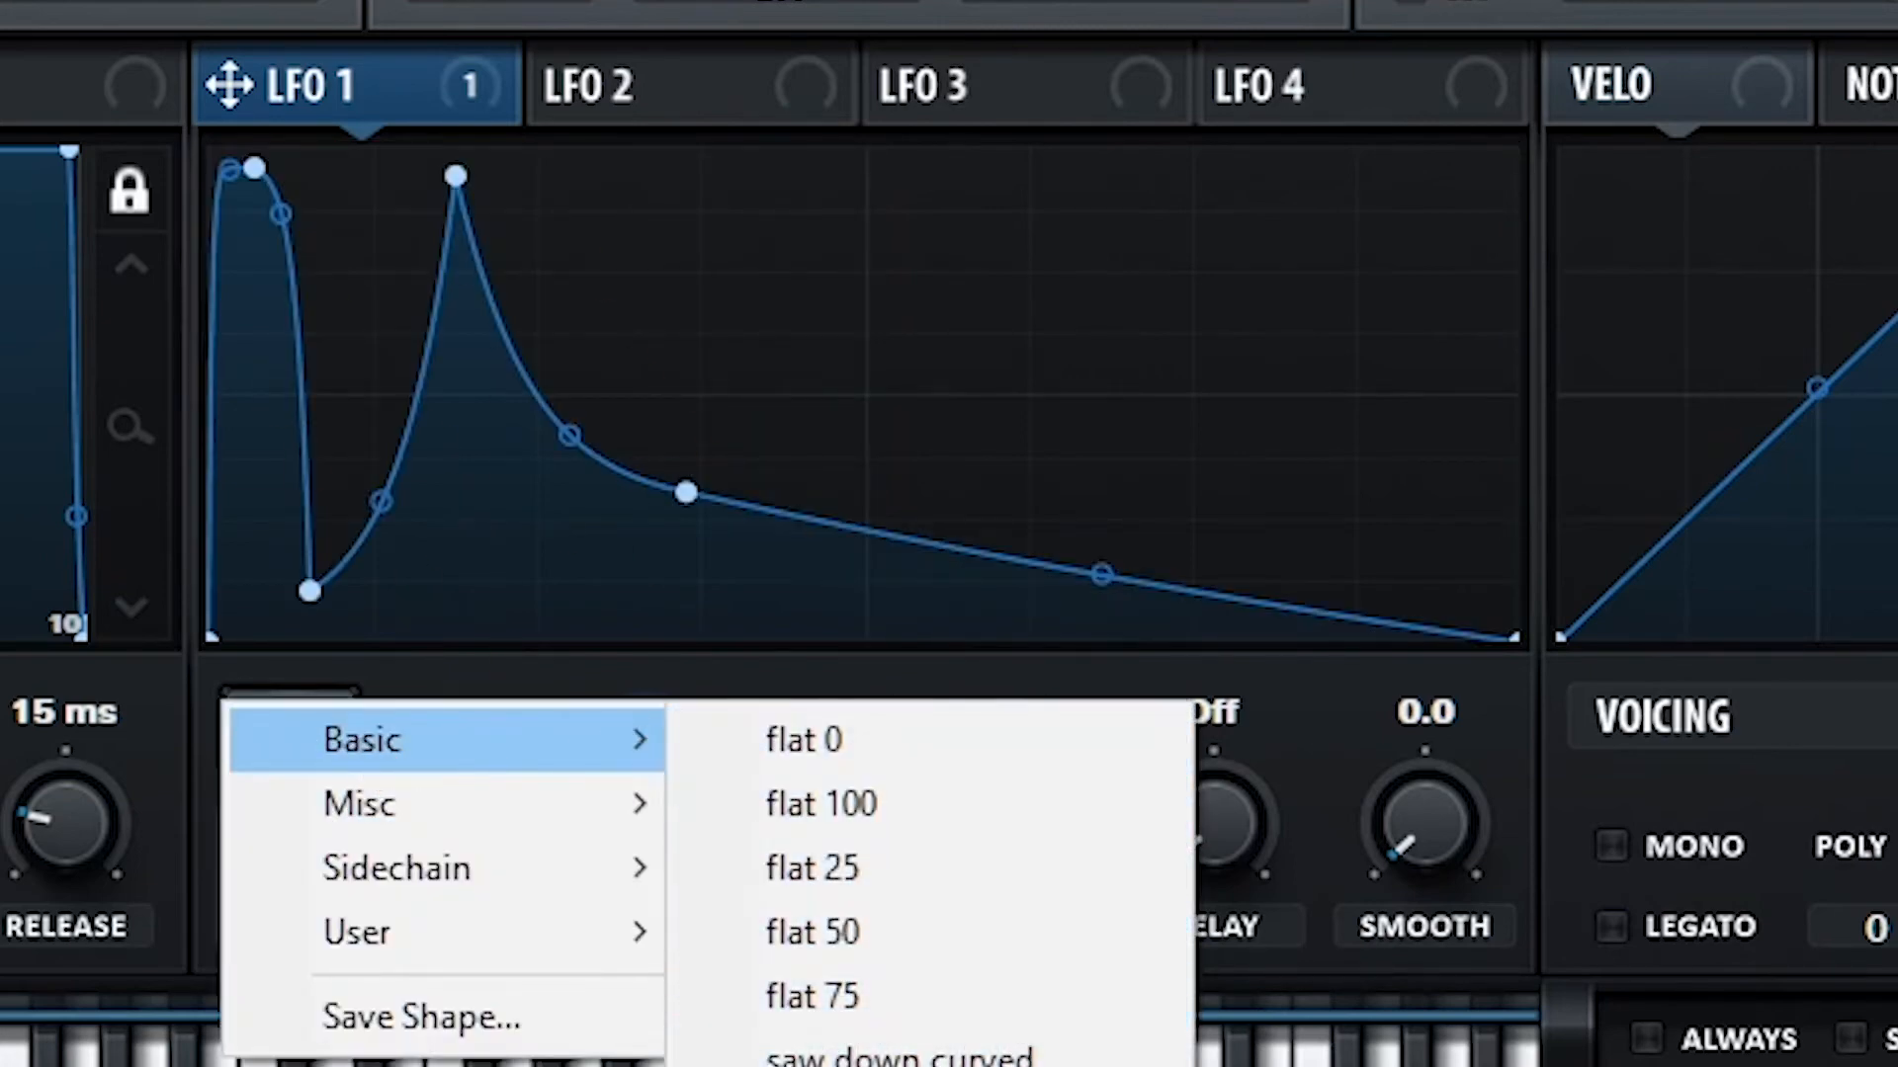
pyautogui.click(840, 1066)
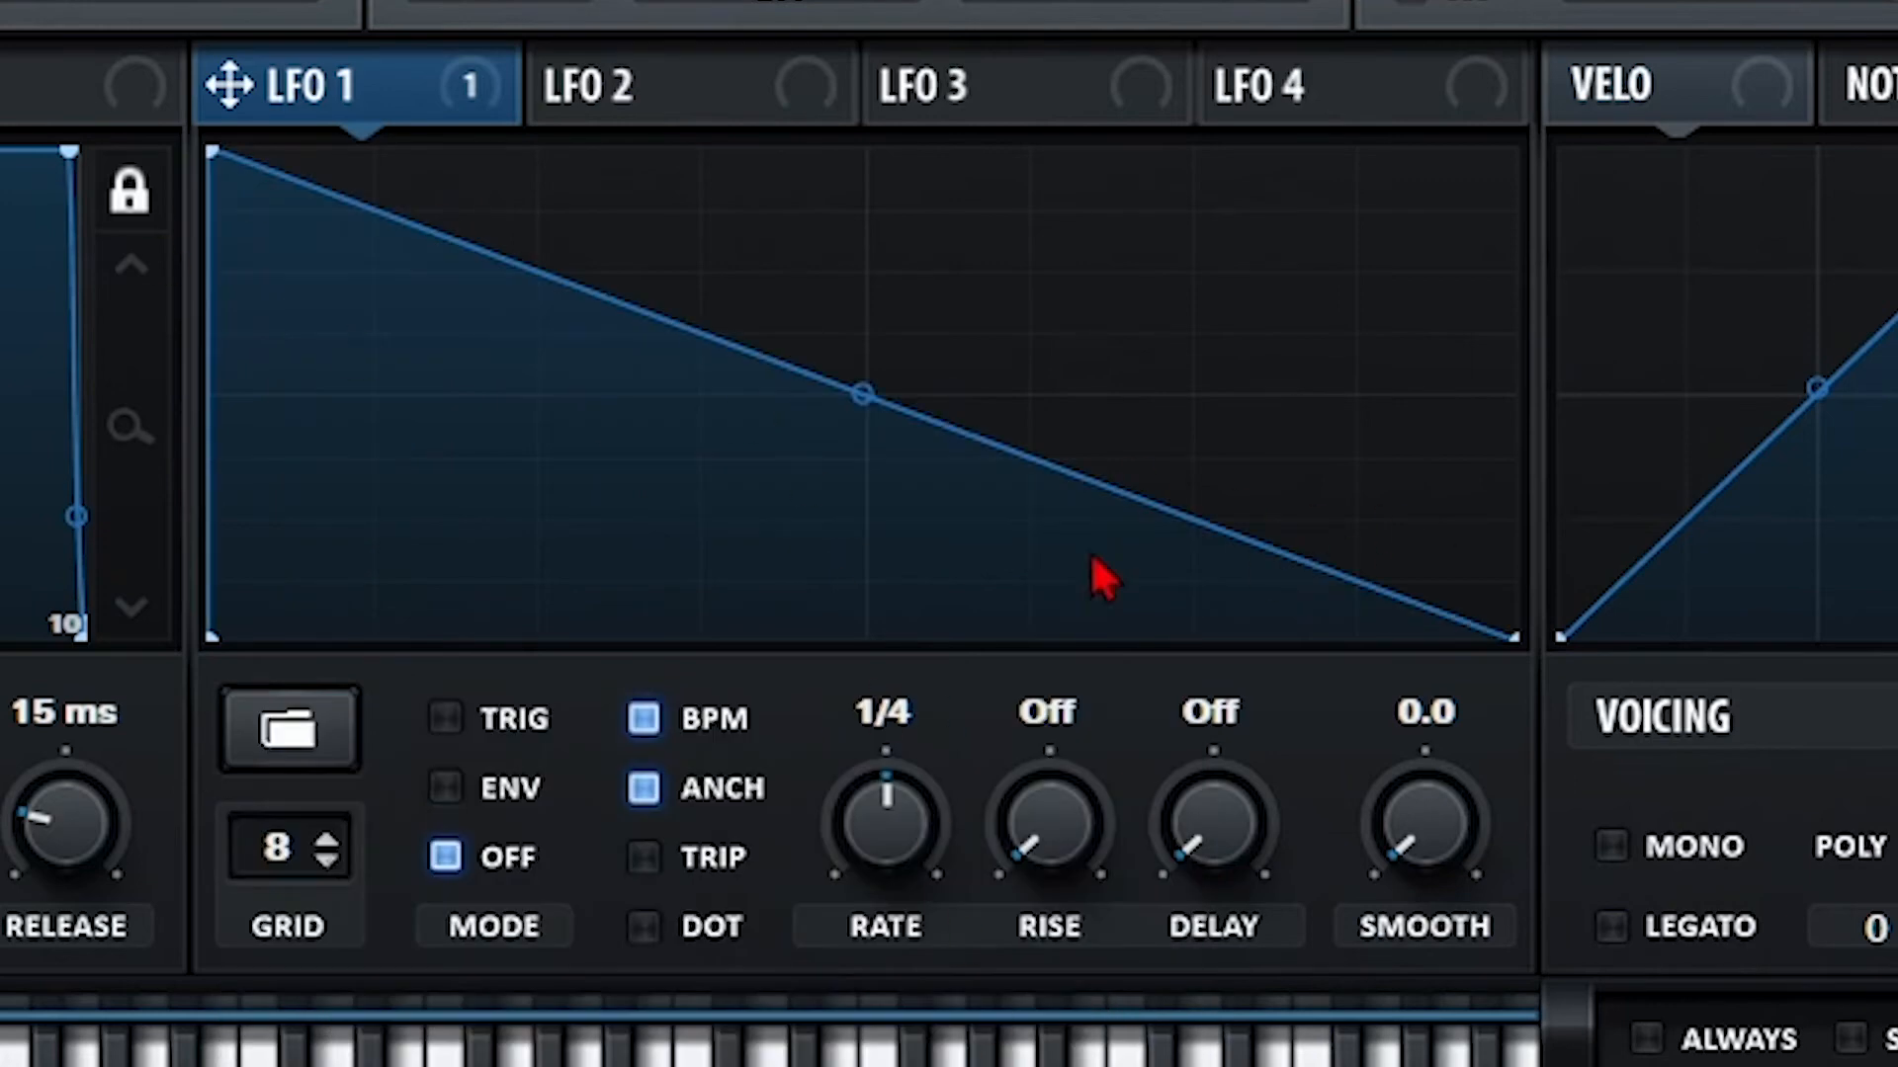
# Add a sharp mid-cycle drop to the saw shape and change the LFO editor's Grid value.
pyautogui.click(286, 729)
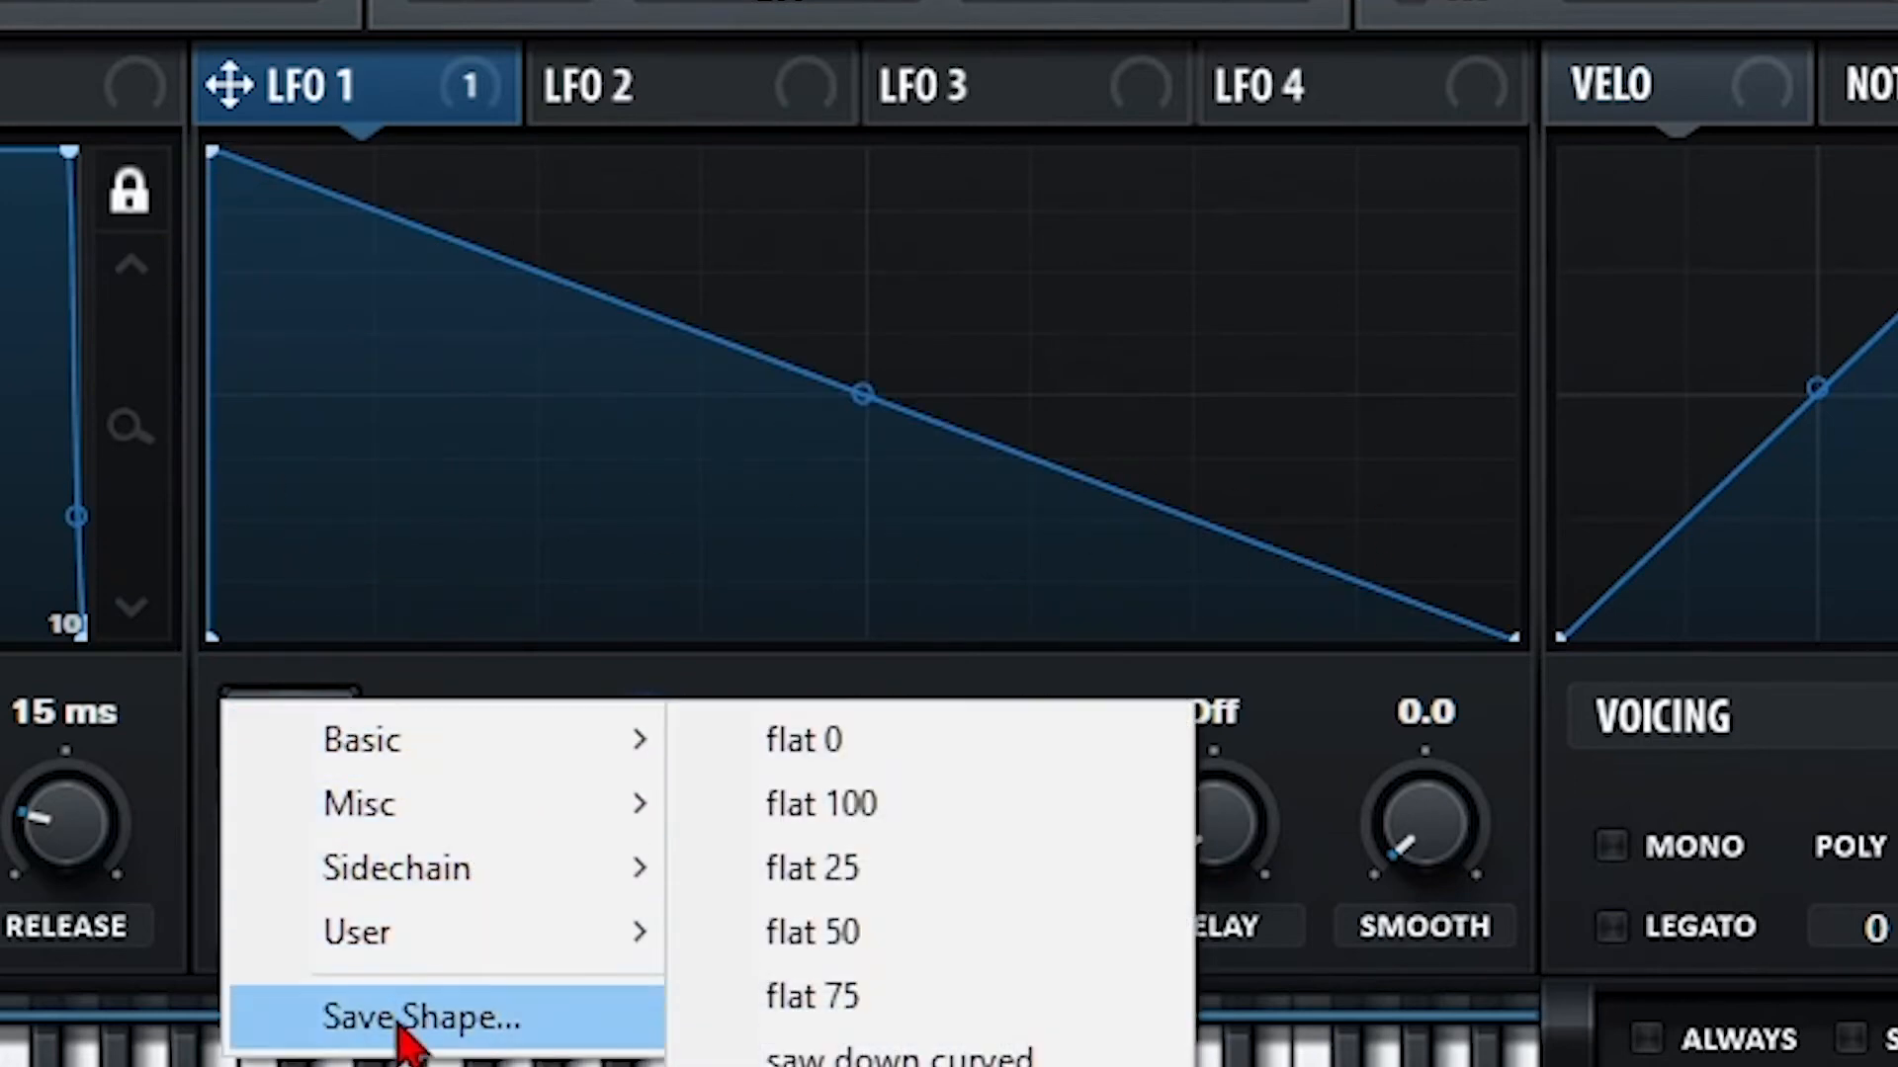
pyautogui.doubleClick(711, 436)
pyautogui.moveTo(711, 437); pyautogui.dragTo(873, 271)
pyautogui.doubleClick(796, 559)
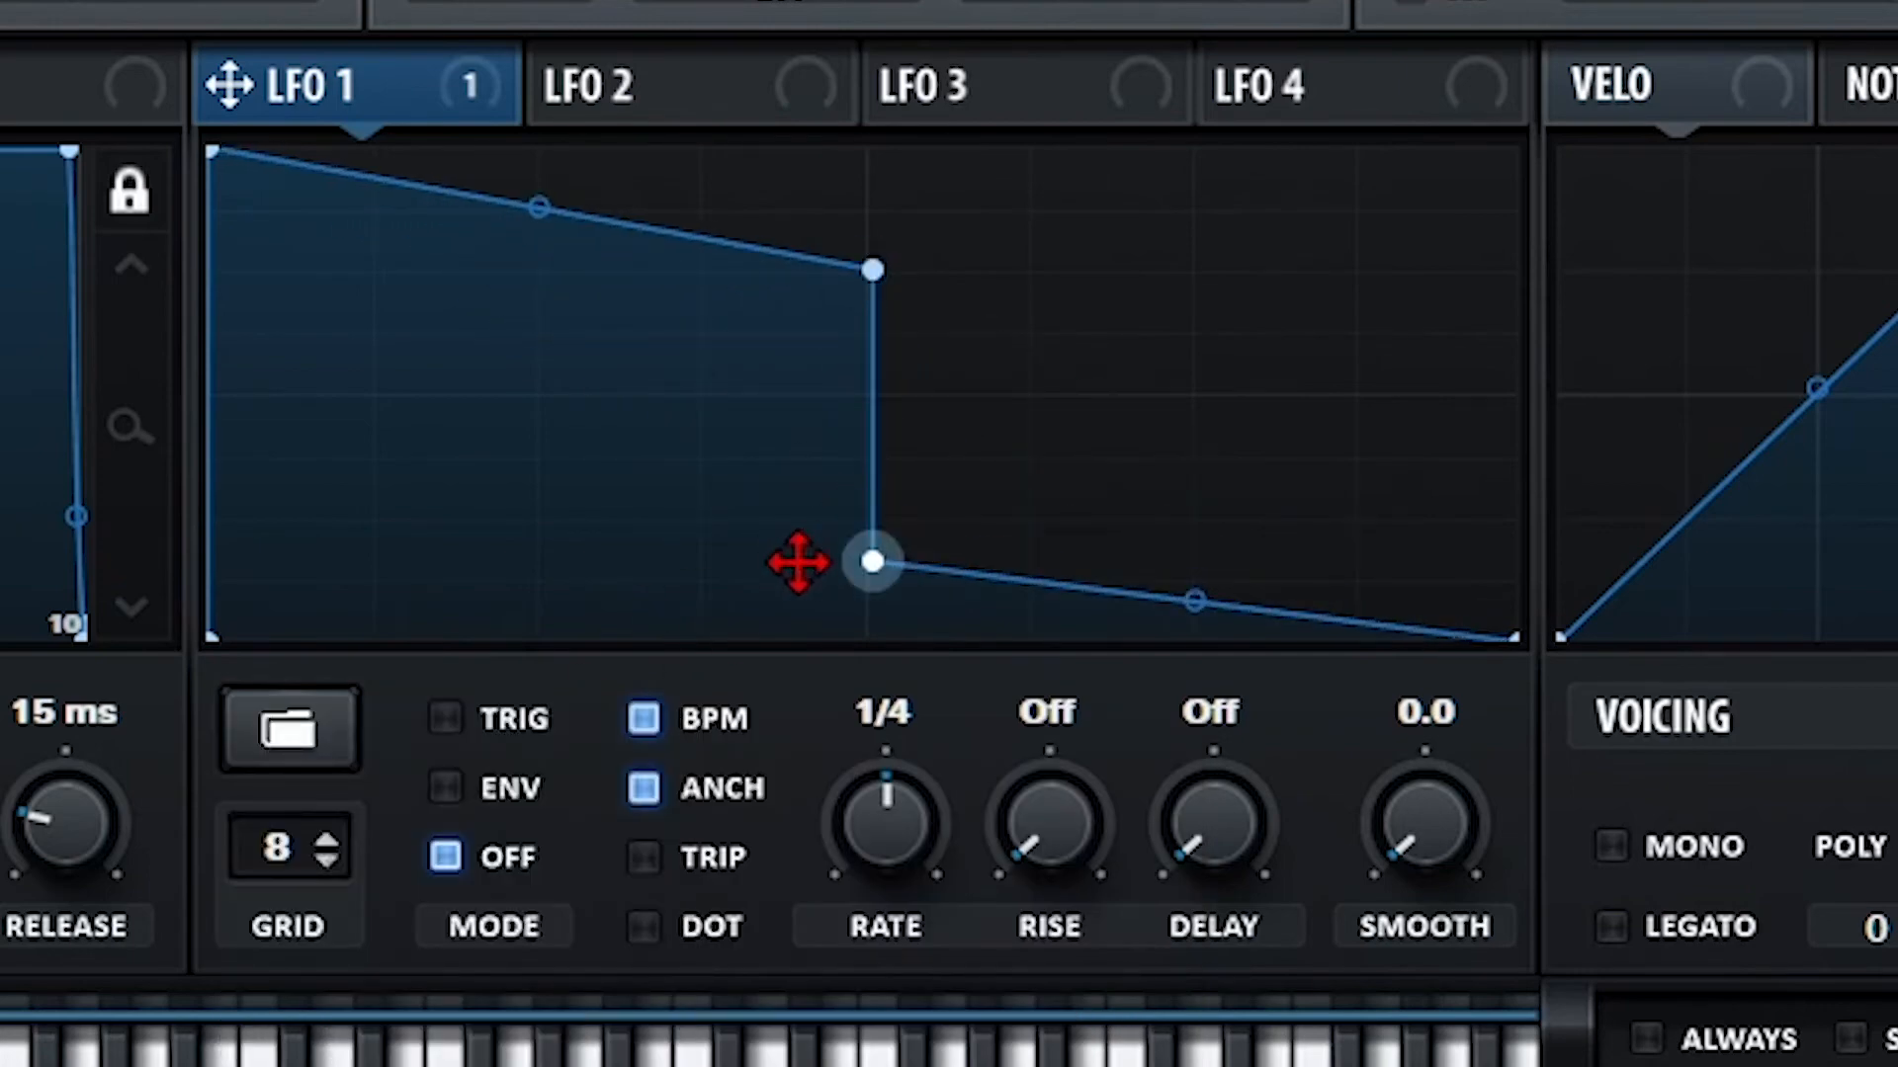
pyautogui.click(247, 747)
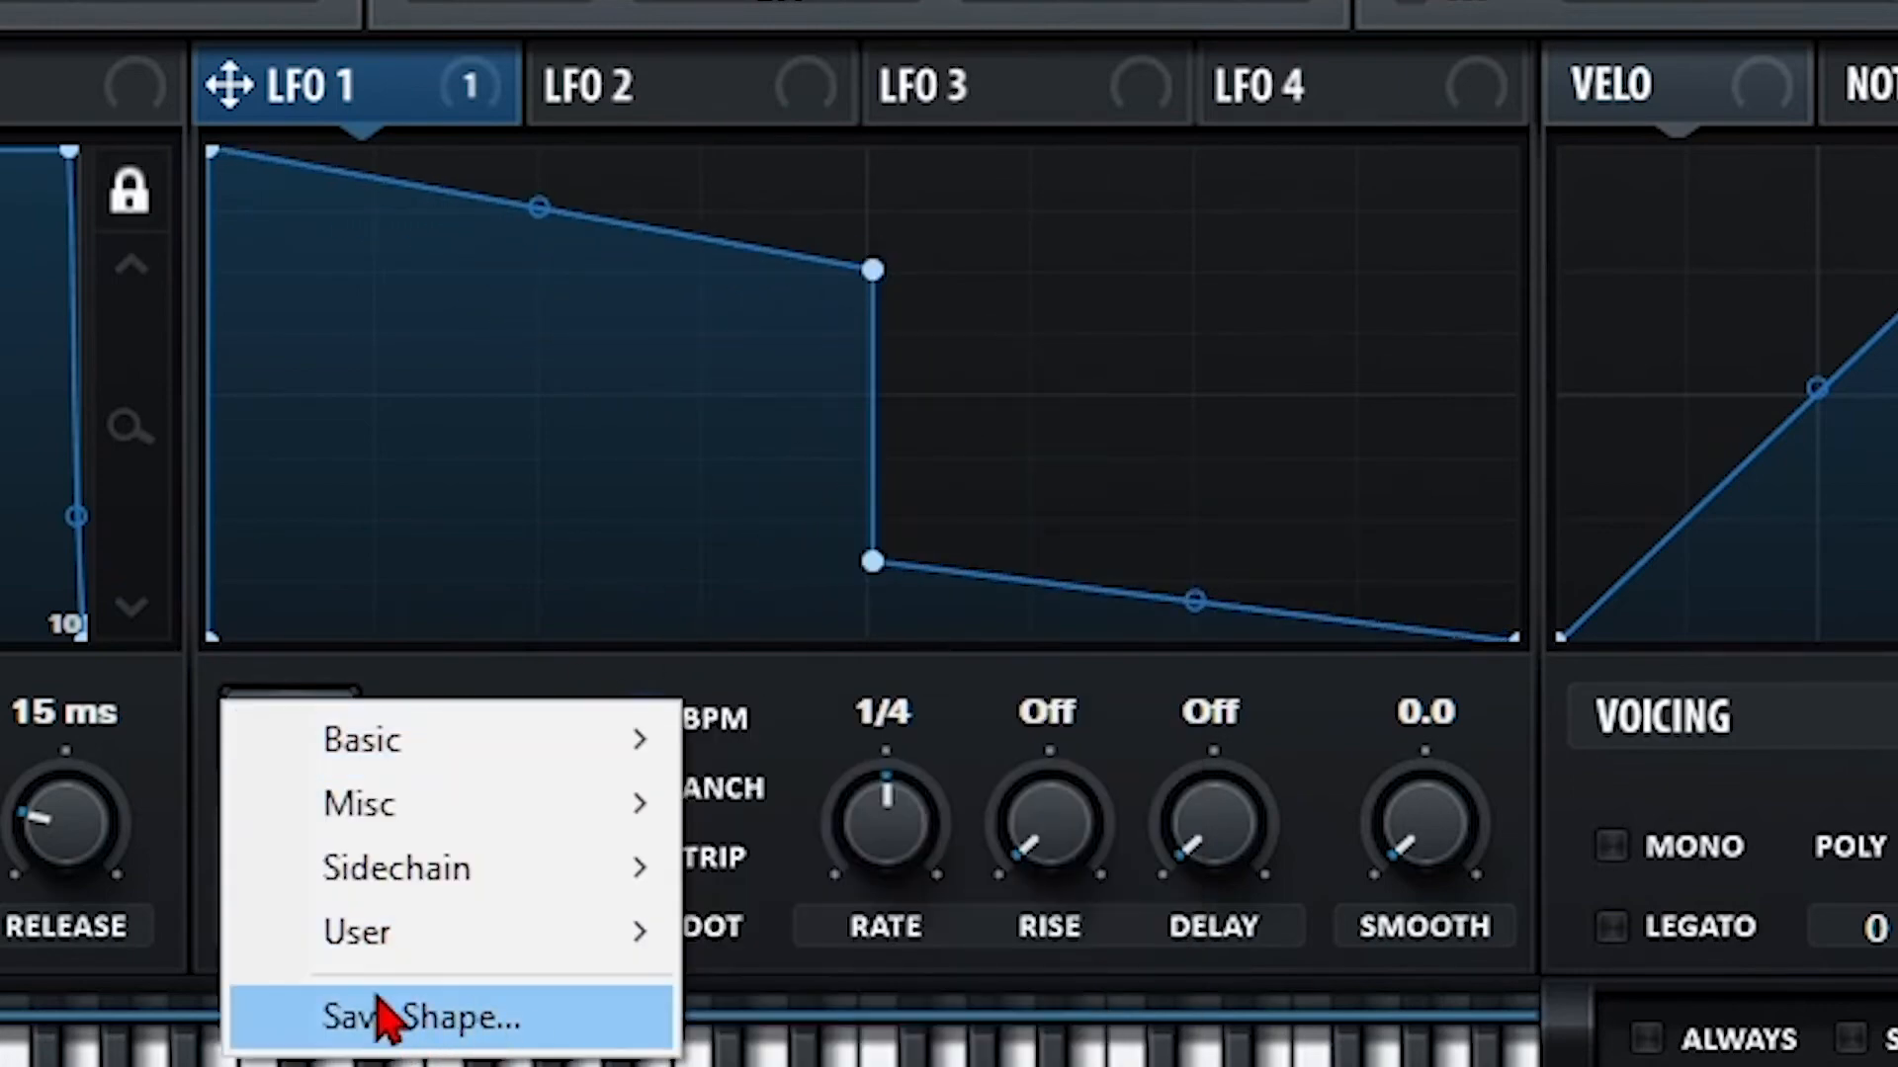
pyautogui.click(504, 455)
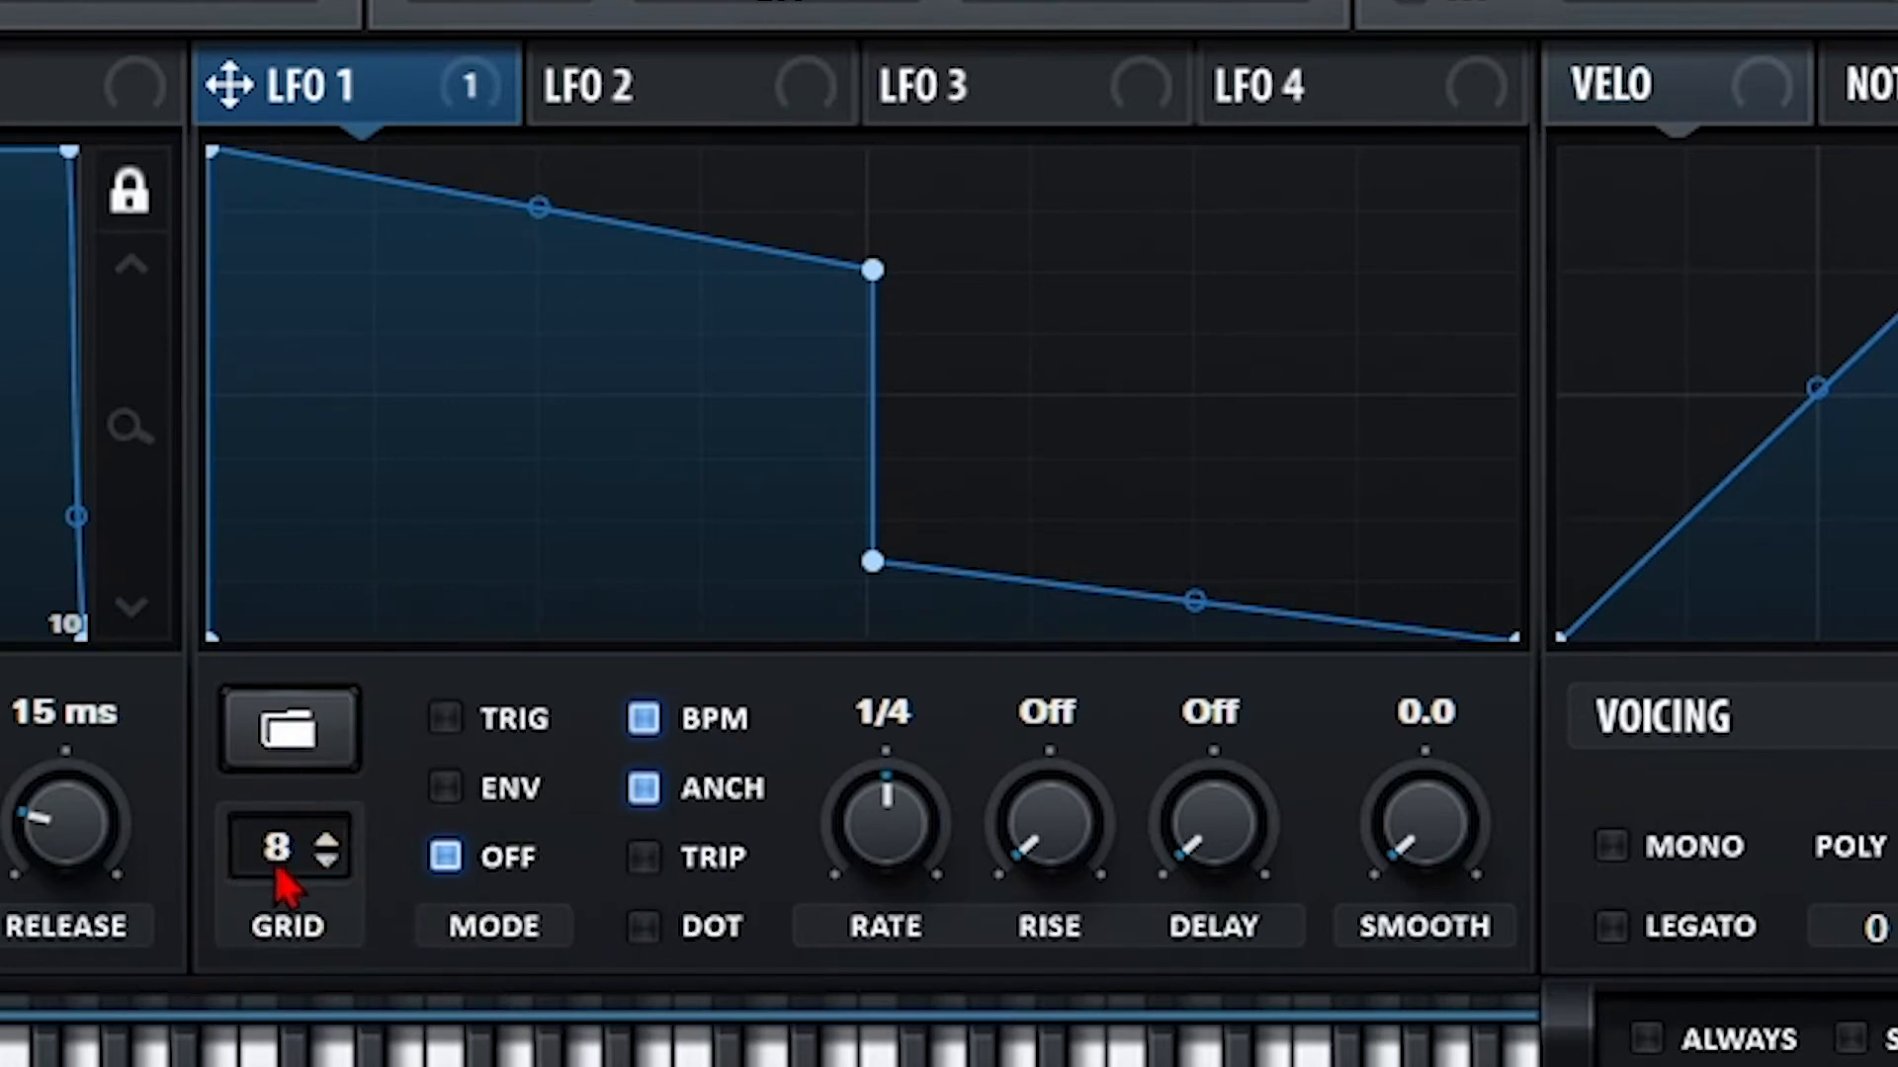
pyautogui.moveTo(283, 882)
pyautogui.mouseDown()
pyautogui.moveTo(280, 1038)
pyautogui.moveTo(296, 1058)
pyautogui.moveTo(326, 817)
pyautogui.moveTo(364, 713)
pyautogui.moveTo(297, 1066)
pyautogui.moveTo(263, 761)
pyautogui.moveTo(267, 787)
pyautogui.moveTo(309, 732)
pyautogui.moveTo(281, 810)
pyautogui.moveTo(287, 892)
pyautogui.mouseUp()
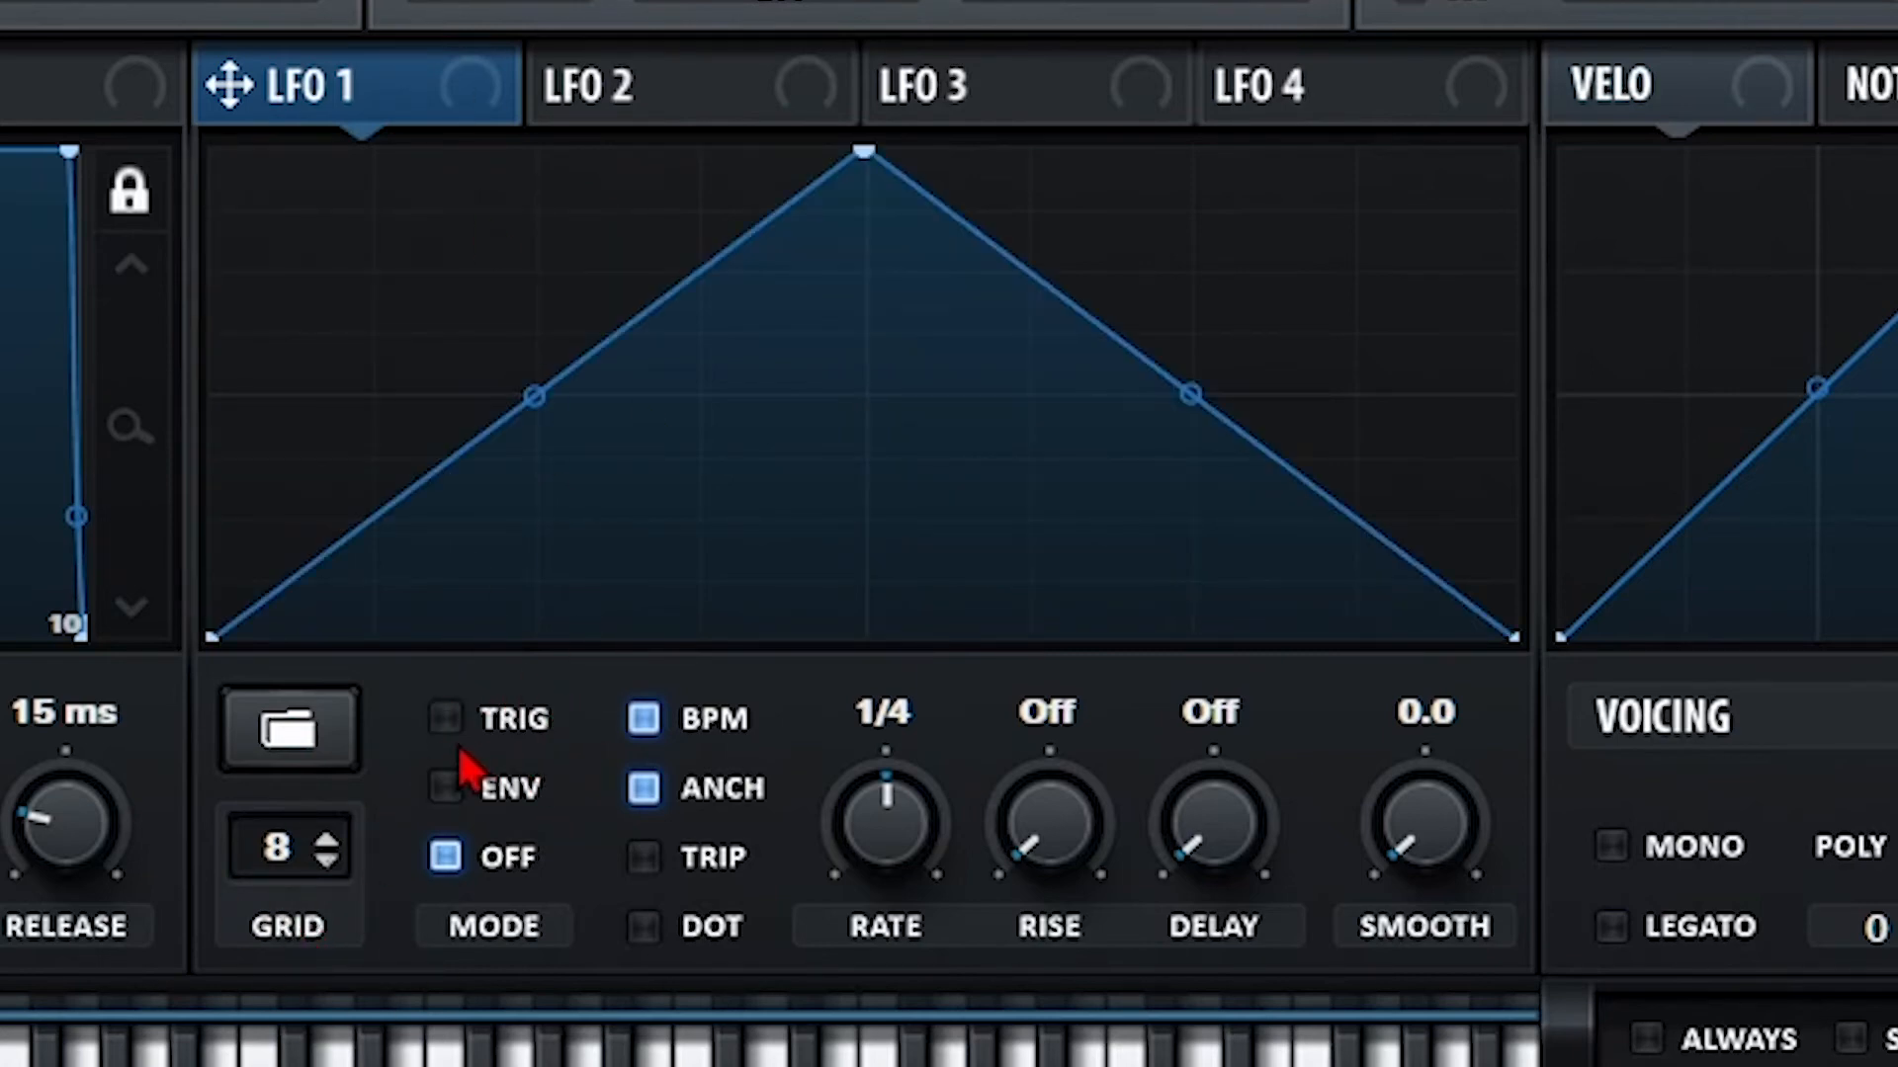
# Set LFO 1 to Off mode at 2 bar rate, routed to OSC A level at 100 depth.
pyautogui.click(445, 856)
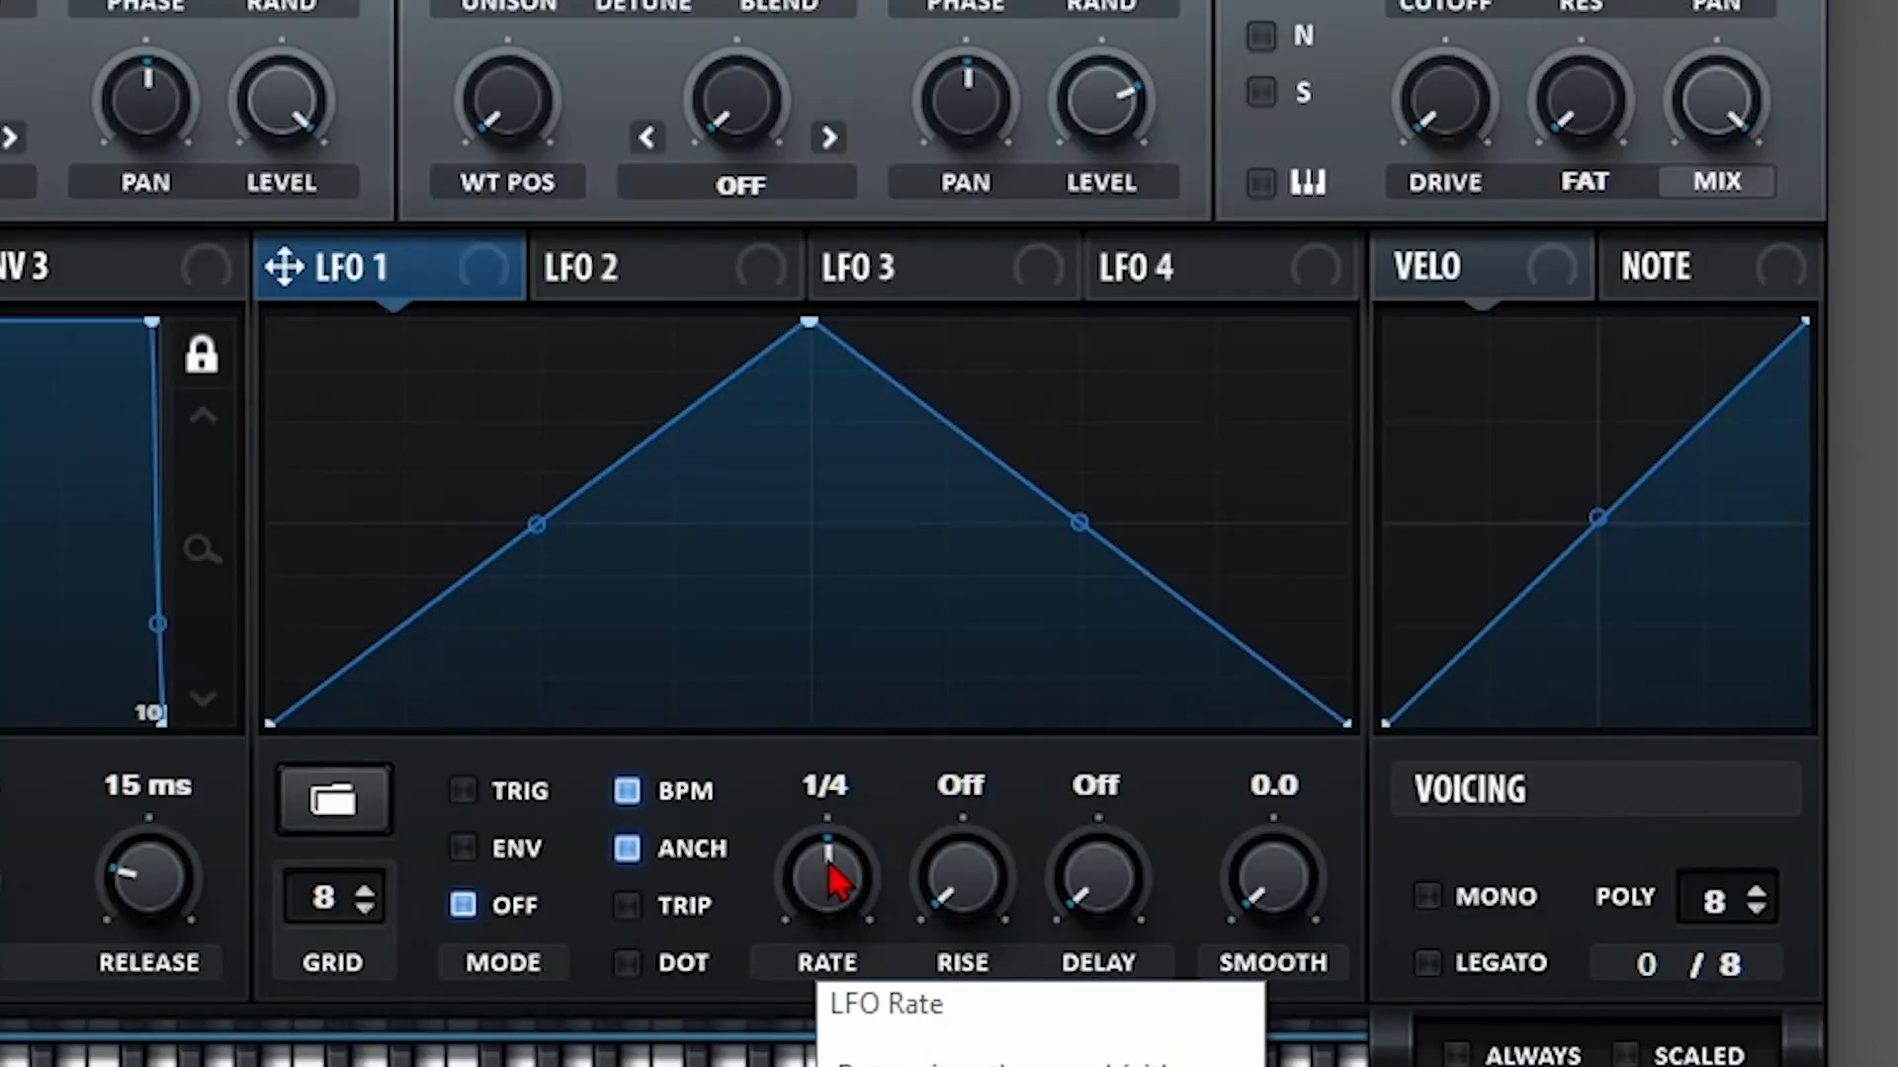
pyautogui.moveTo(830, 878); pyautogui.dragTo(816, 973)
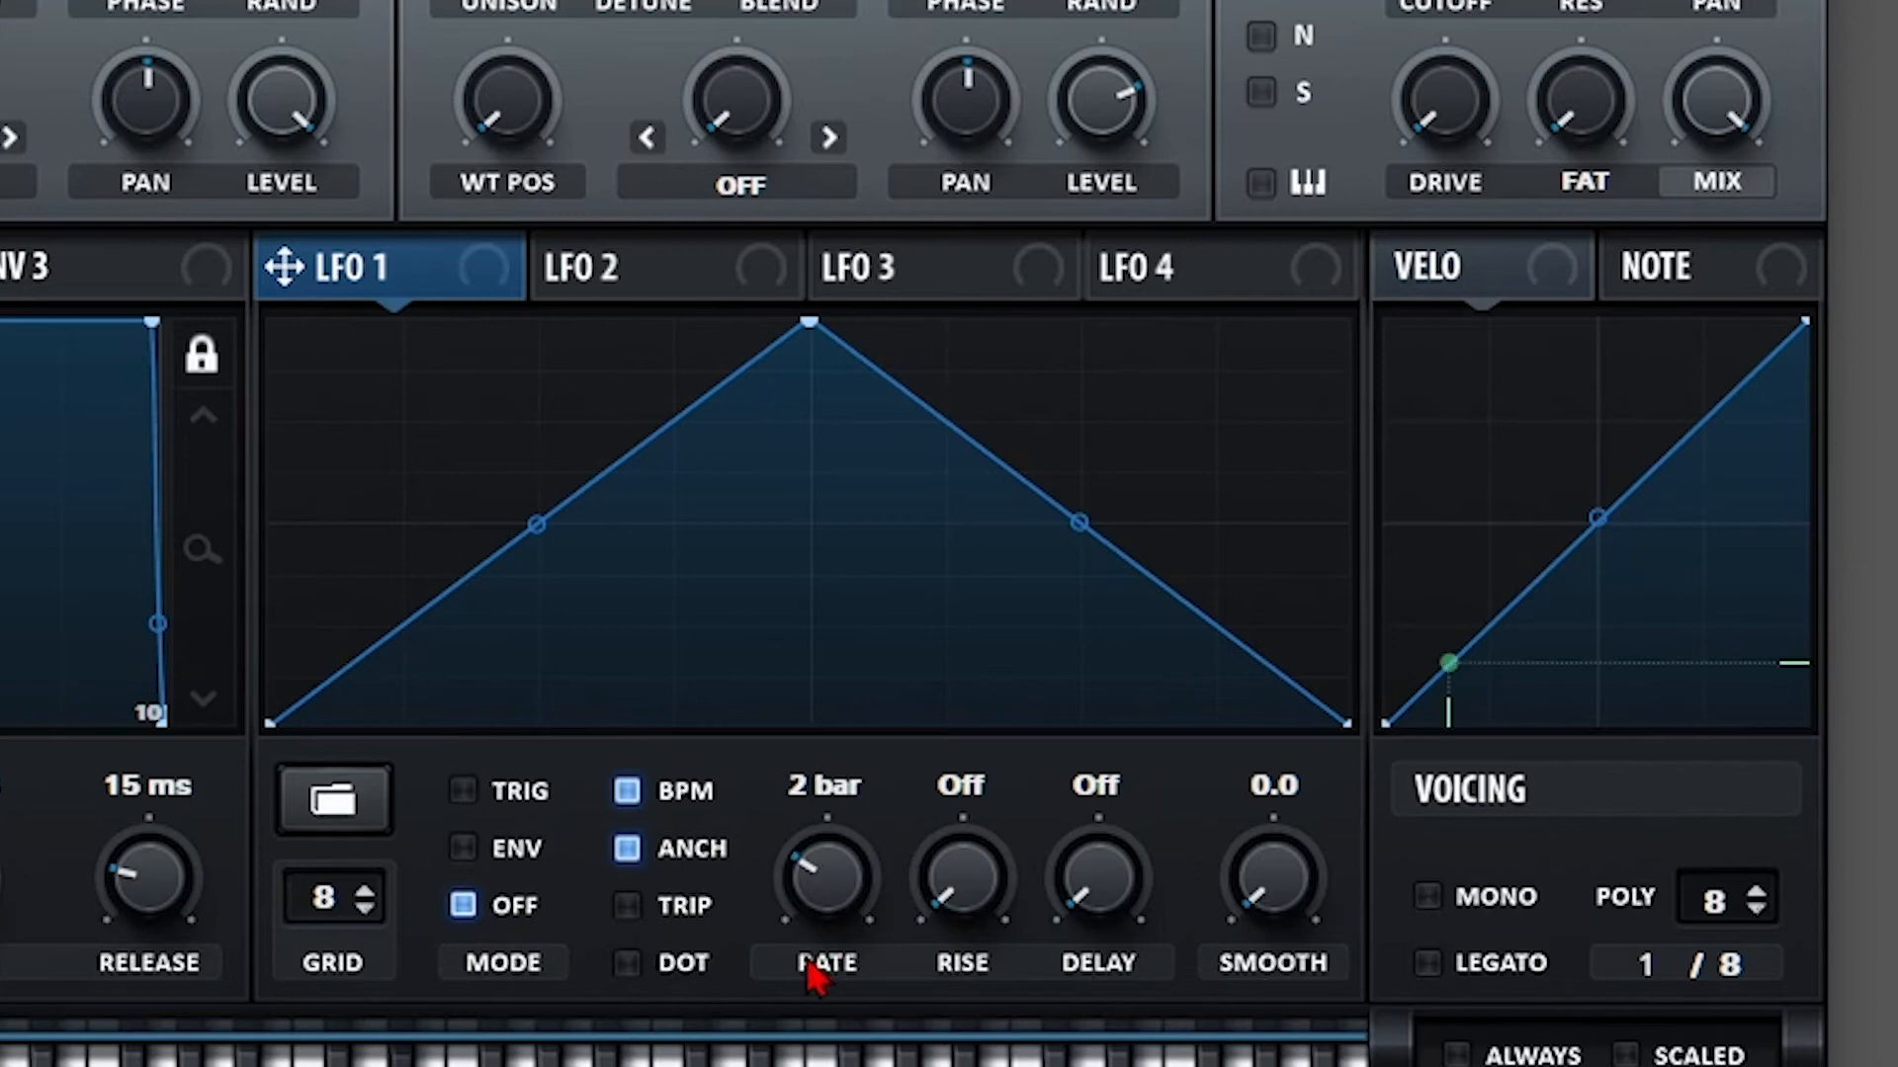
pyautogui.moveTo(422, 289); pyautogui.dragTo(287, 660)
pyautogui.moveTo(226, 42); pyautogui.dragTo(222, 0)
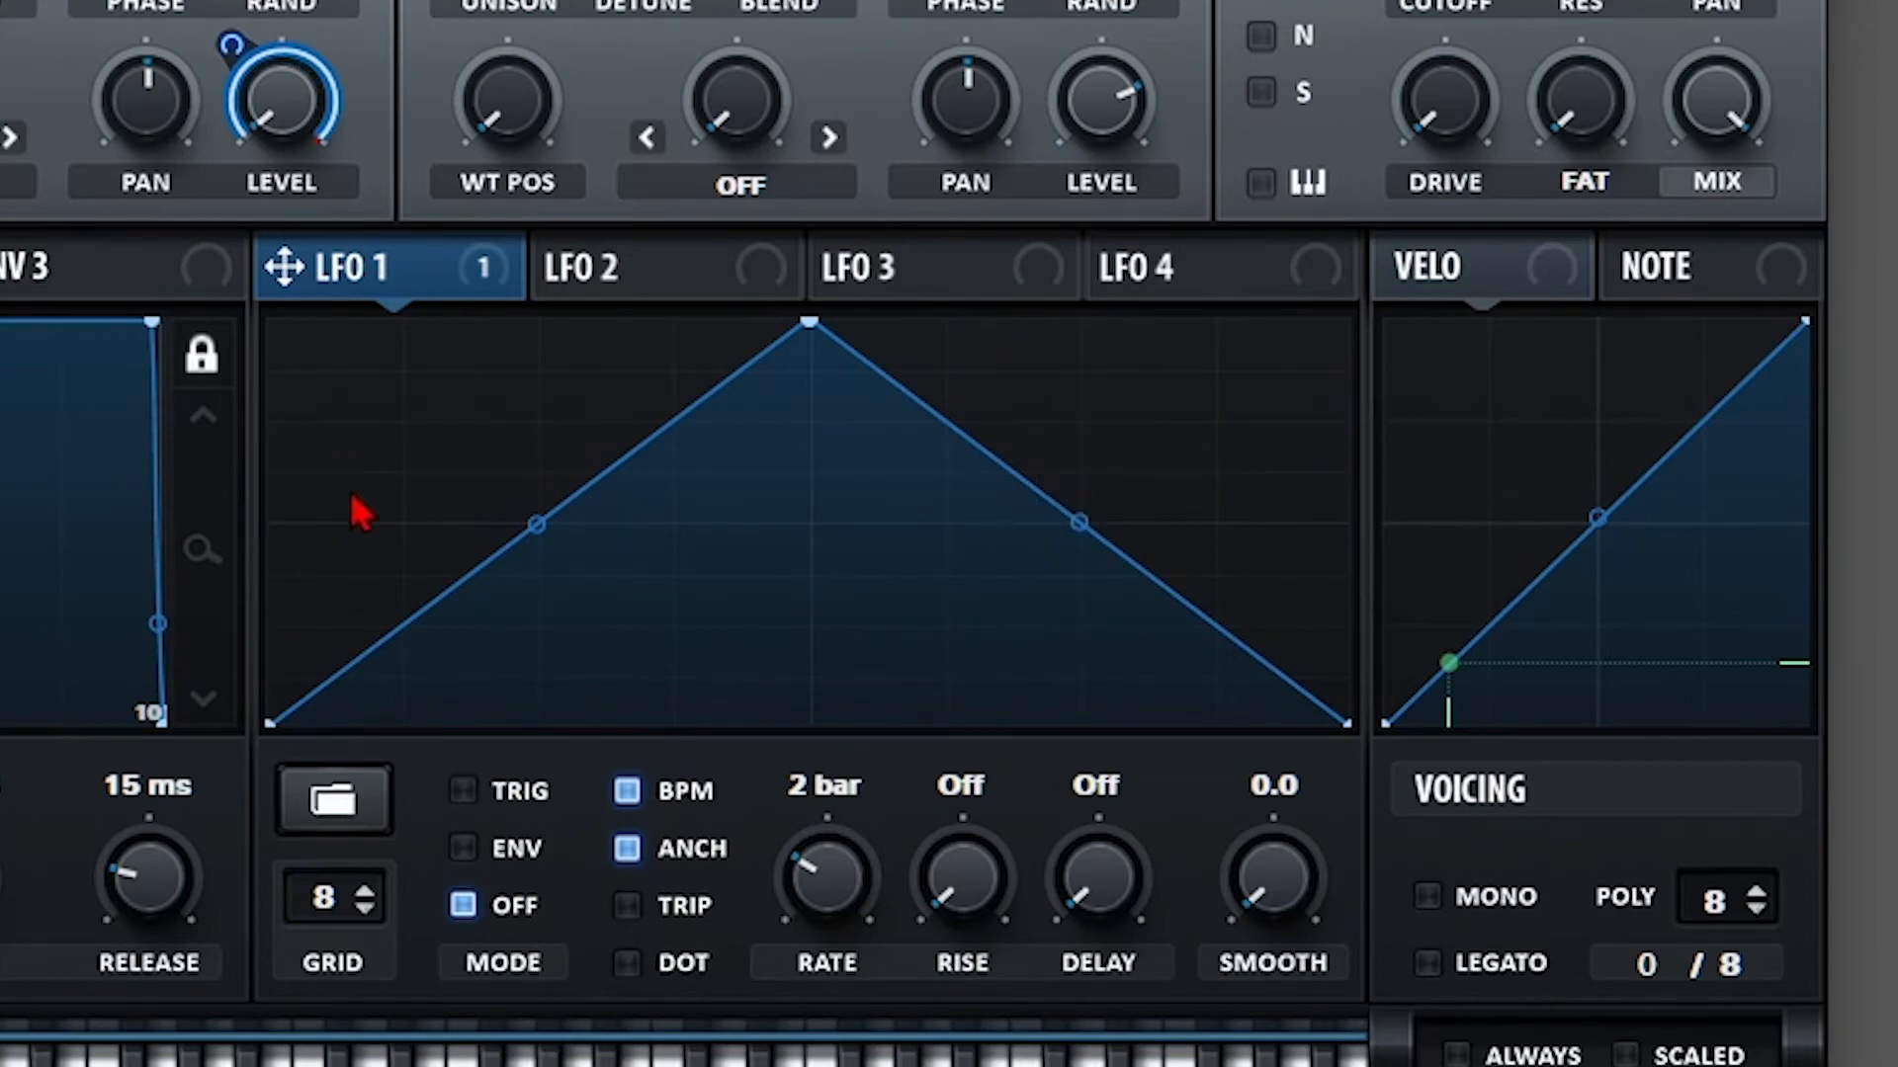
# Toggle LFO 1 between TRIG and Off modes, finishing free-running in Off mode.
pyautogui.click(489, 790)
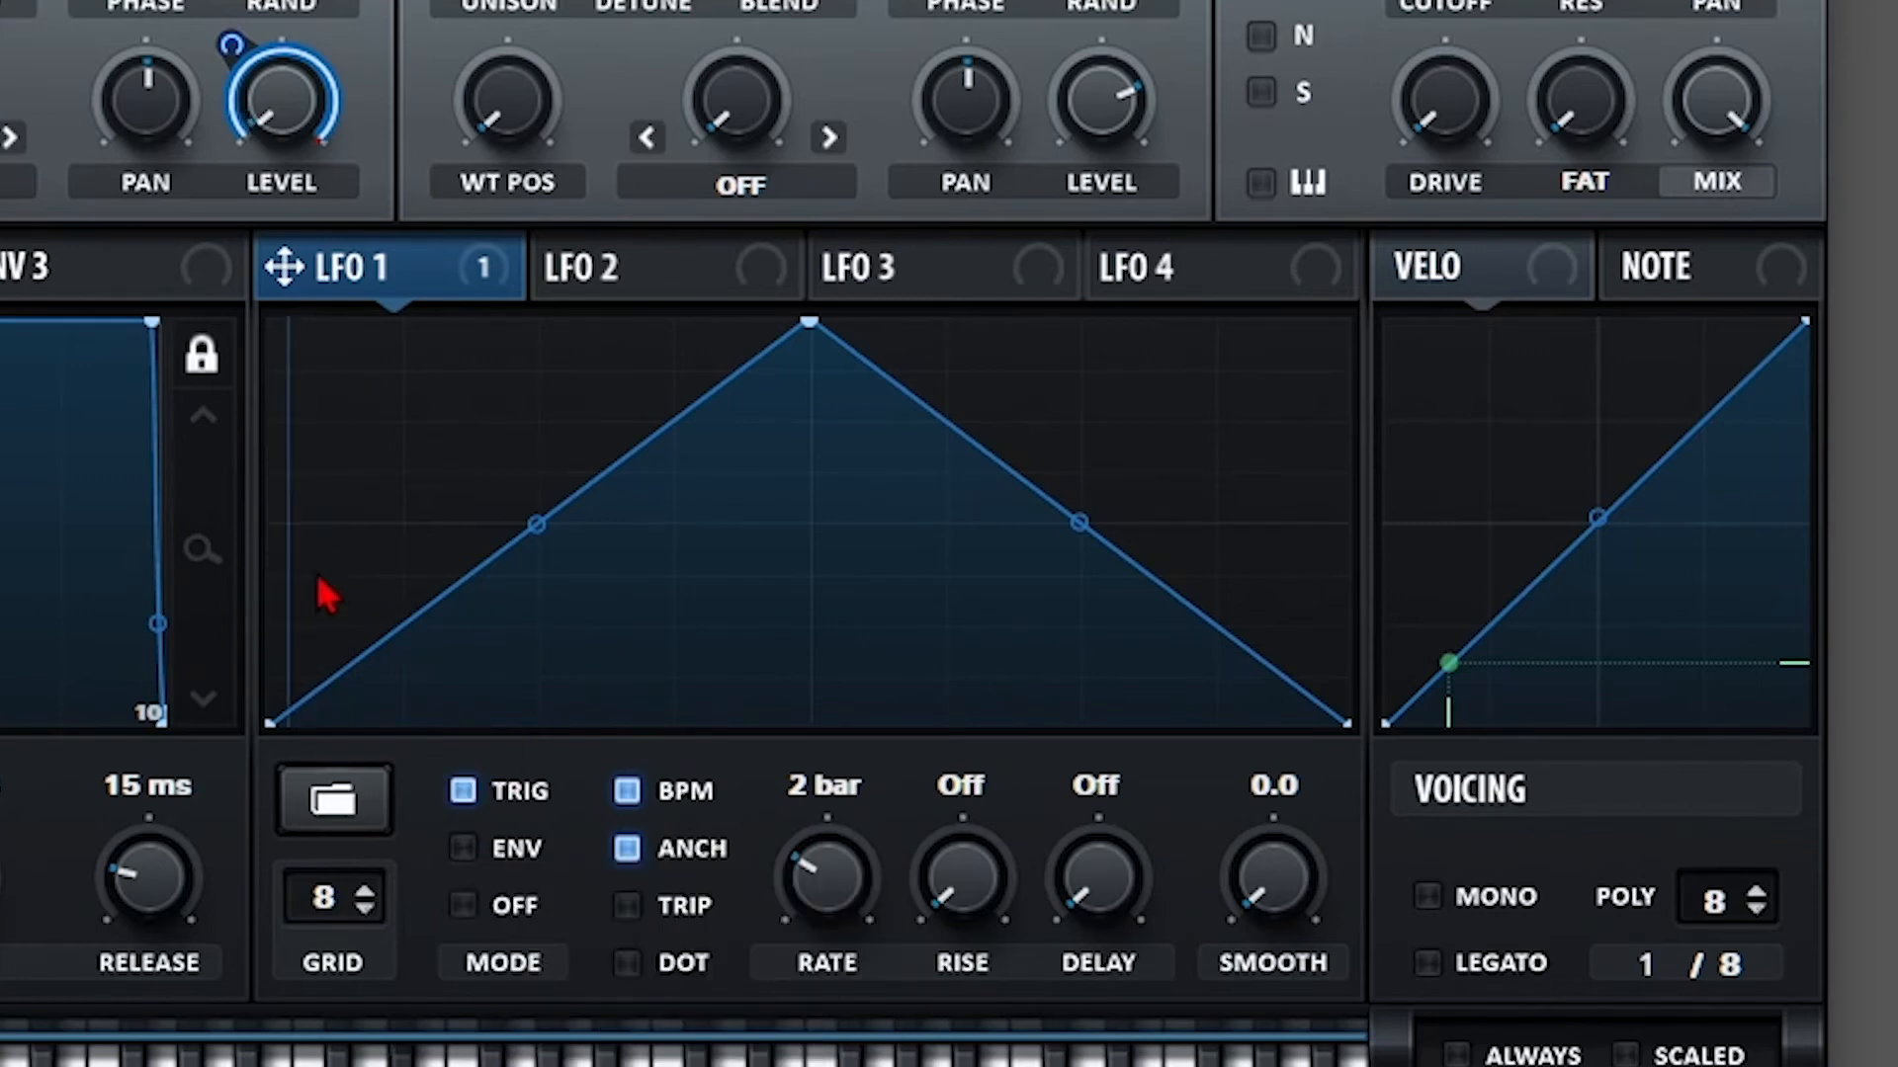
pyautogui.click(491, 917)
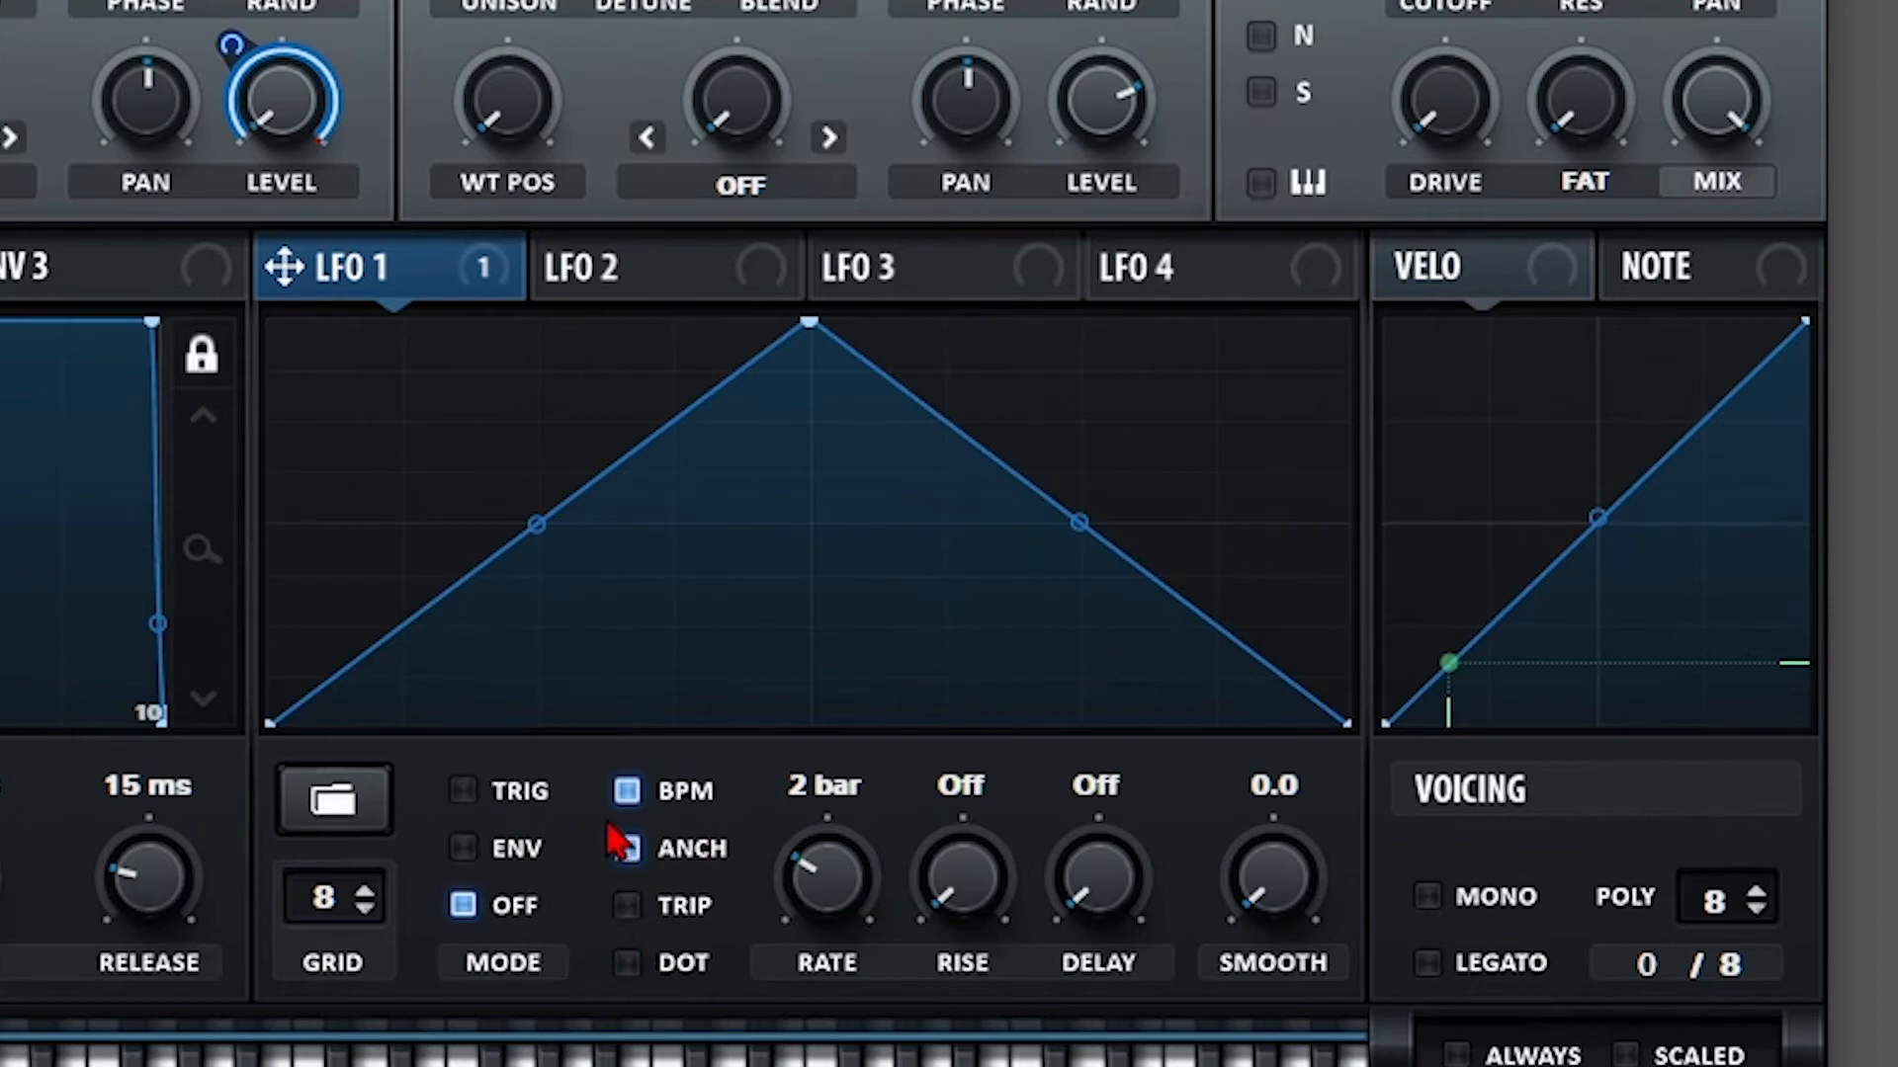
pyautogui.click(519, 793)
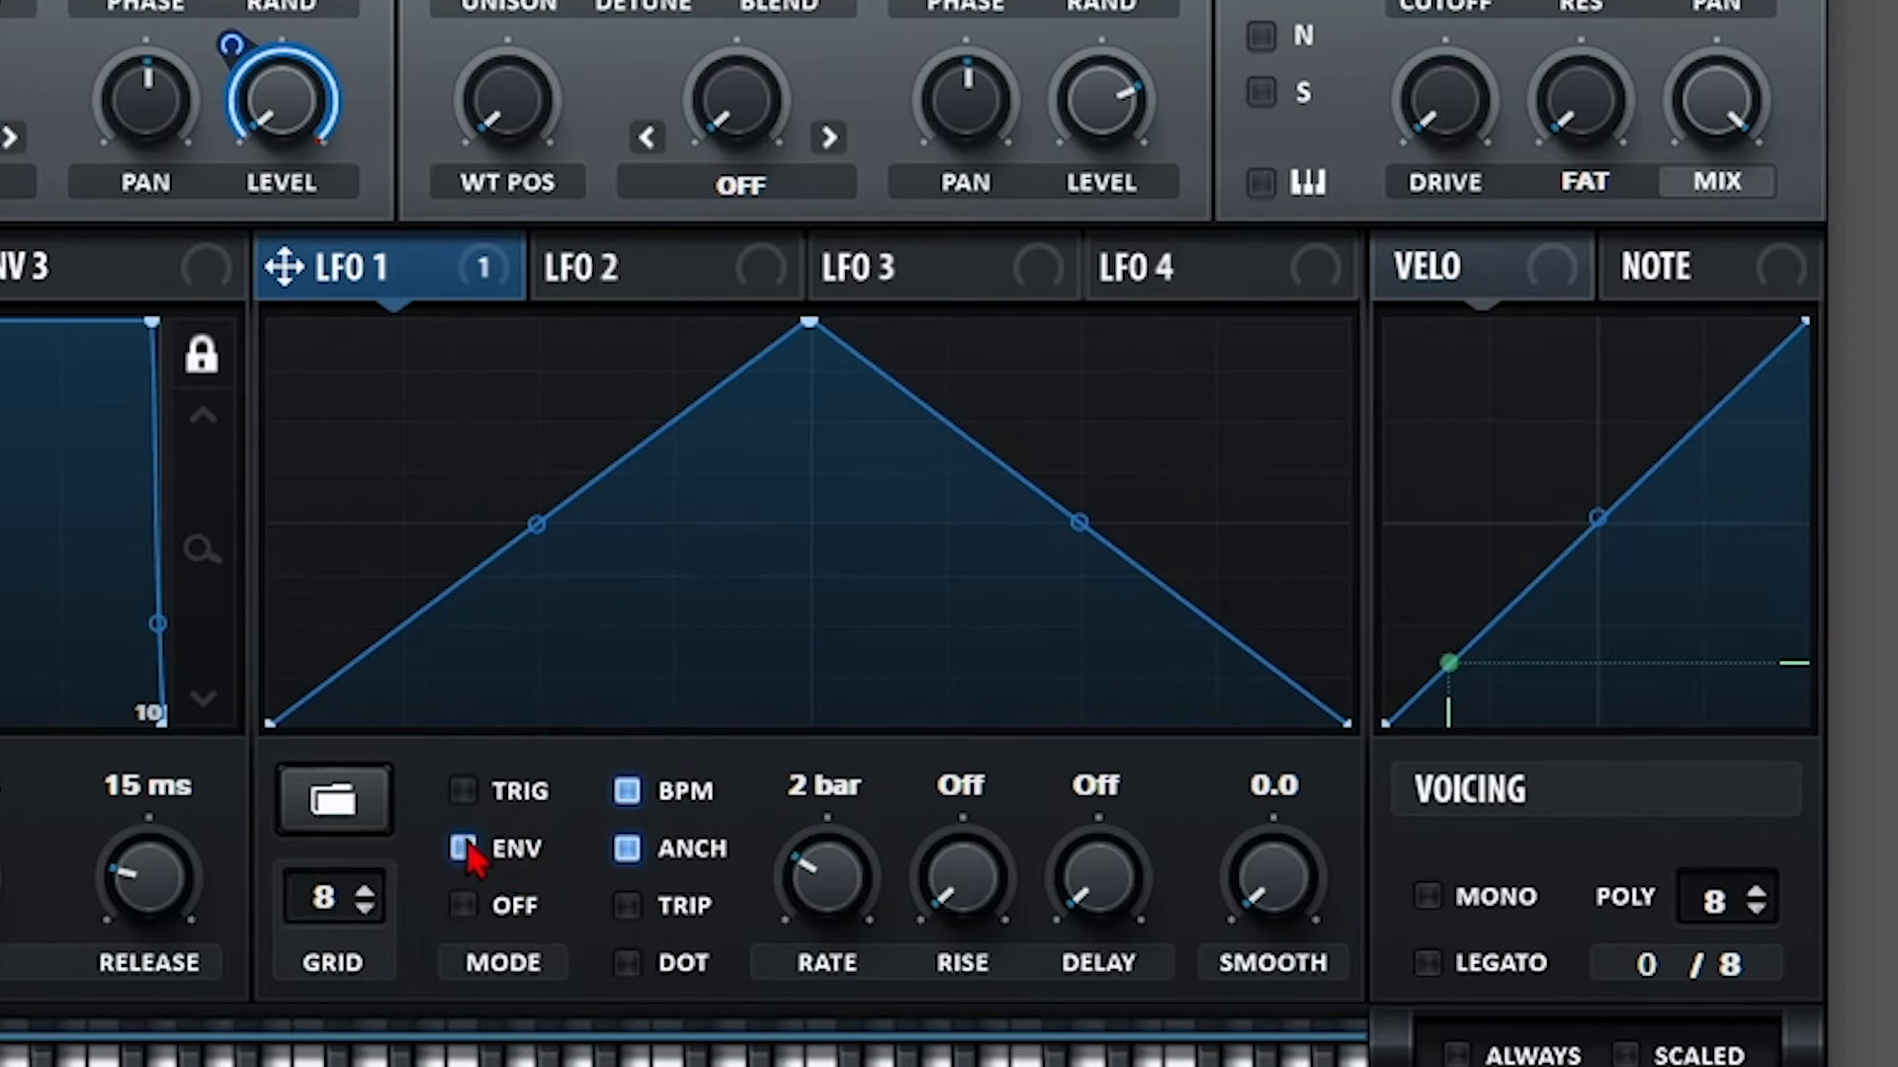
pyautogui.moveTo(230, 45); pyautogui.dragTo(230, 45)
pyautogui.moveTo(494, 819)
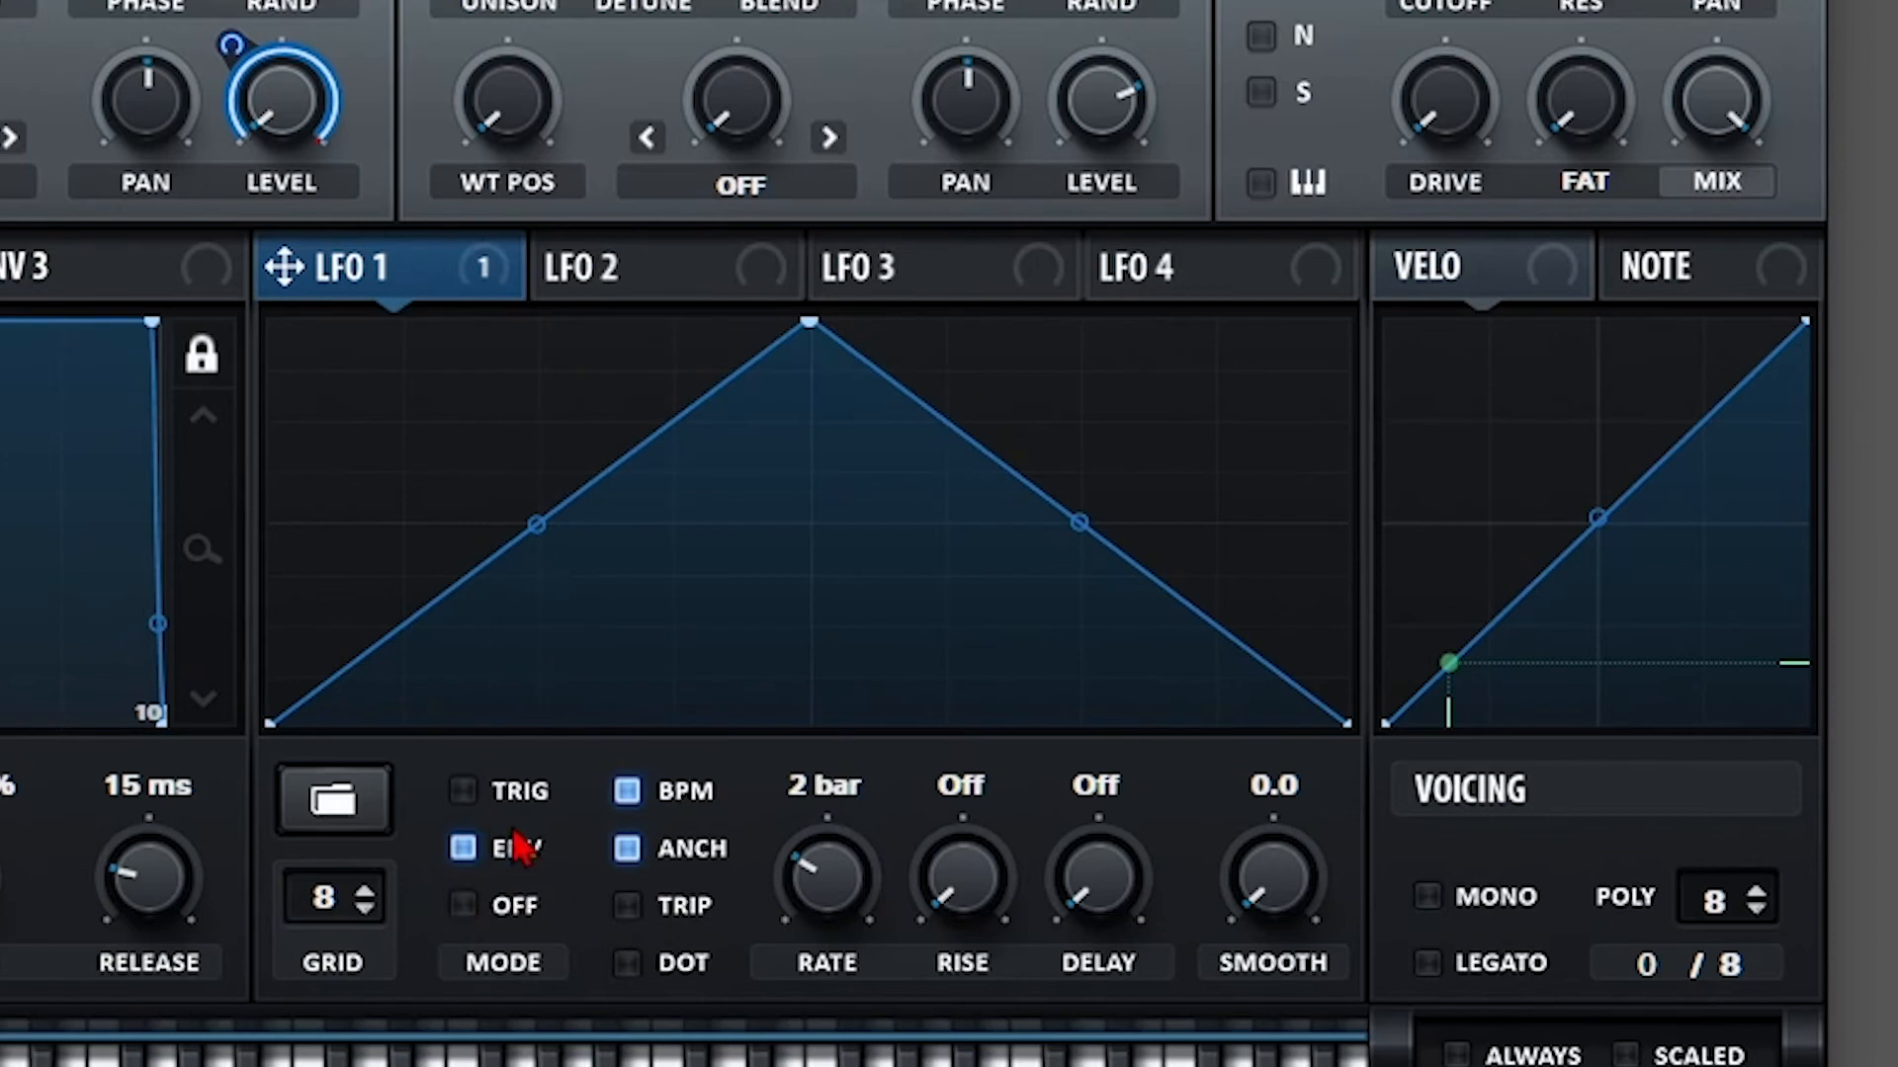
pyautogui.click(509, 901)
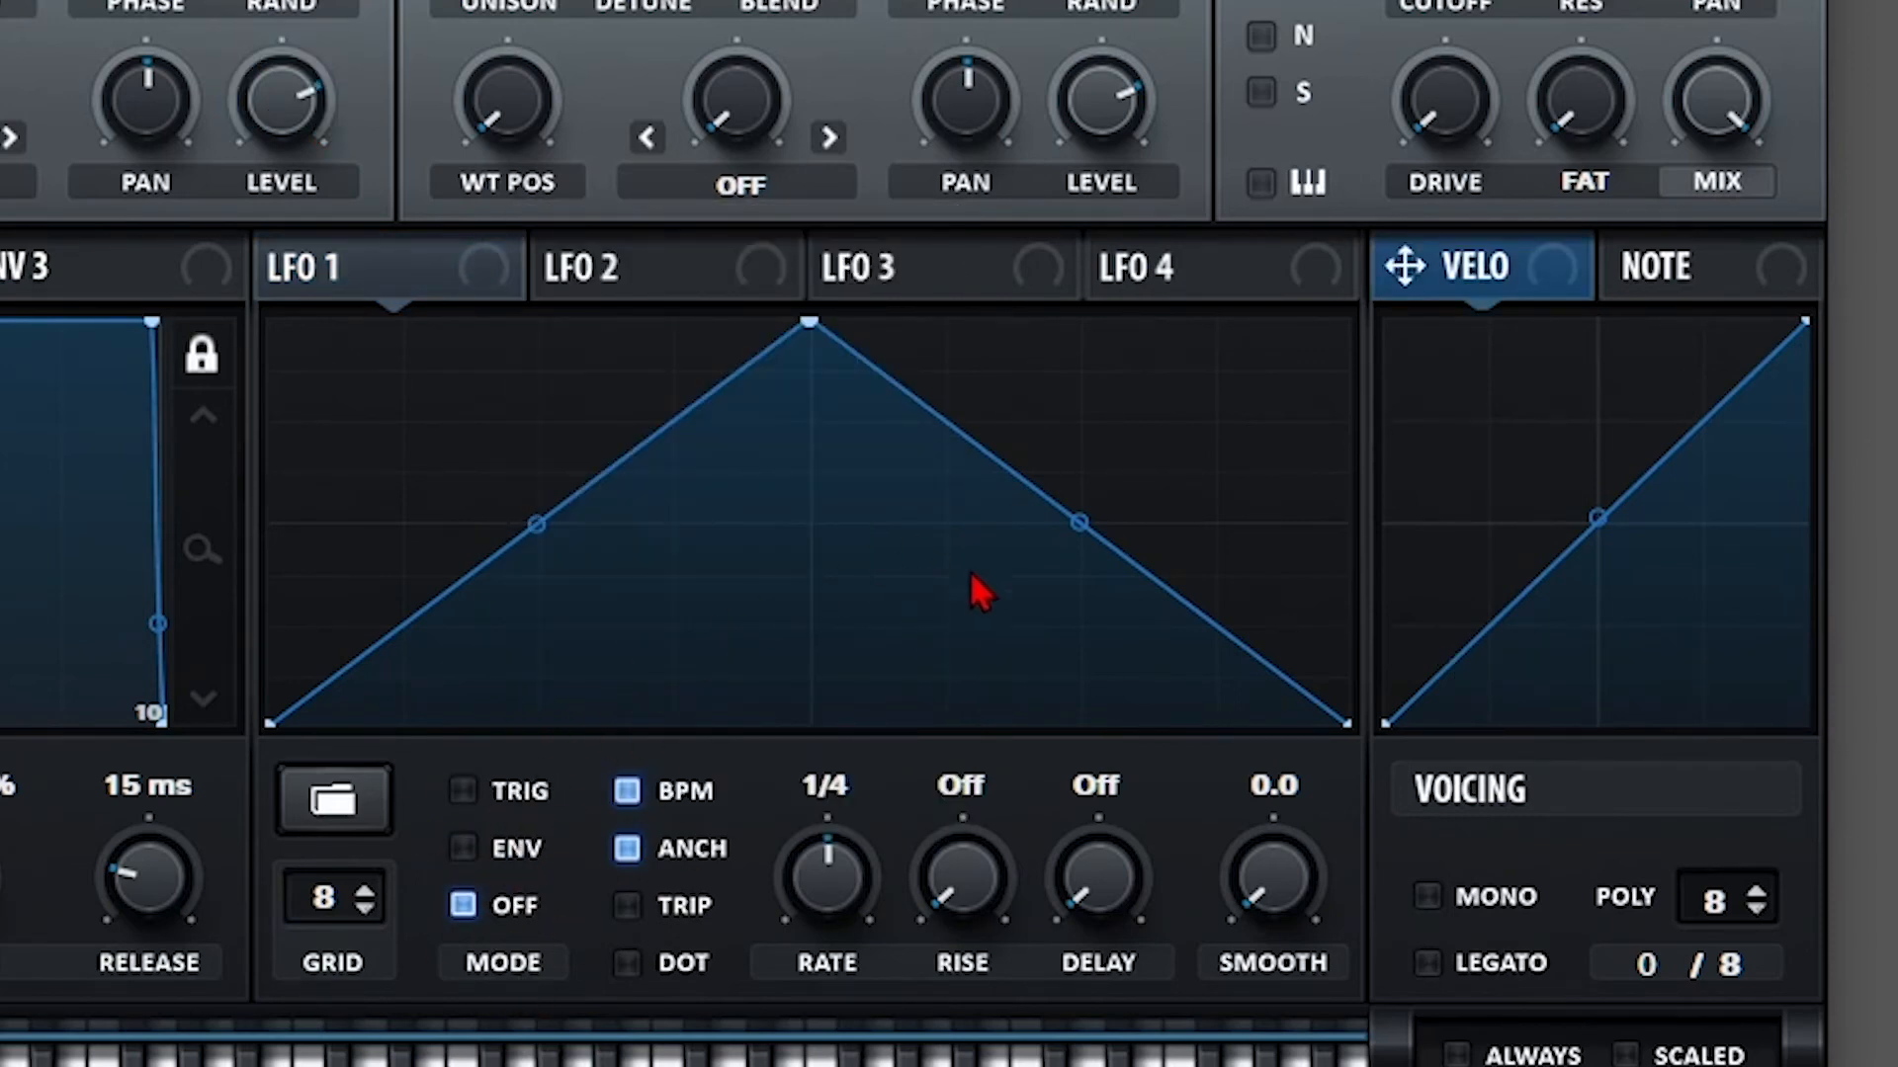
# Add a raised point on LFO 1's downslope and make it the curve's start point.
pyautogui.doubleClick(999, 495)
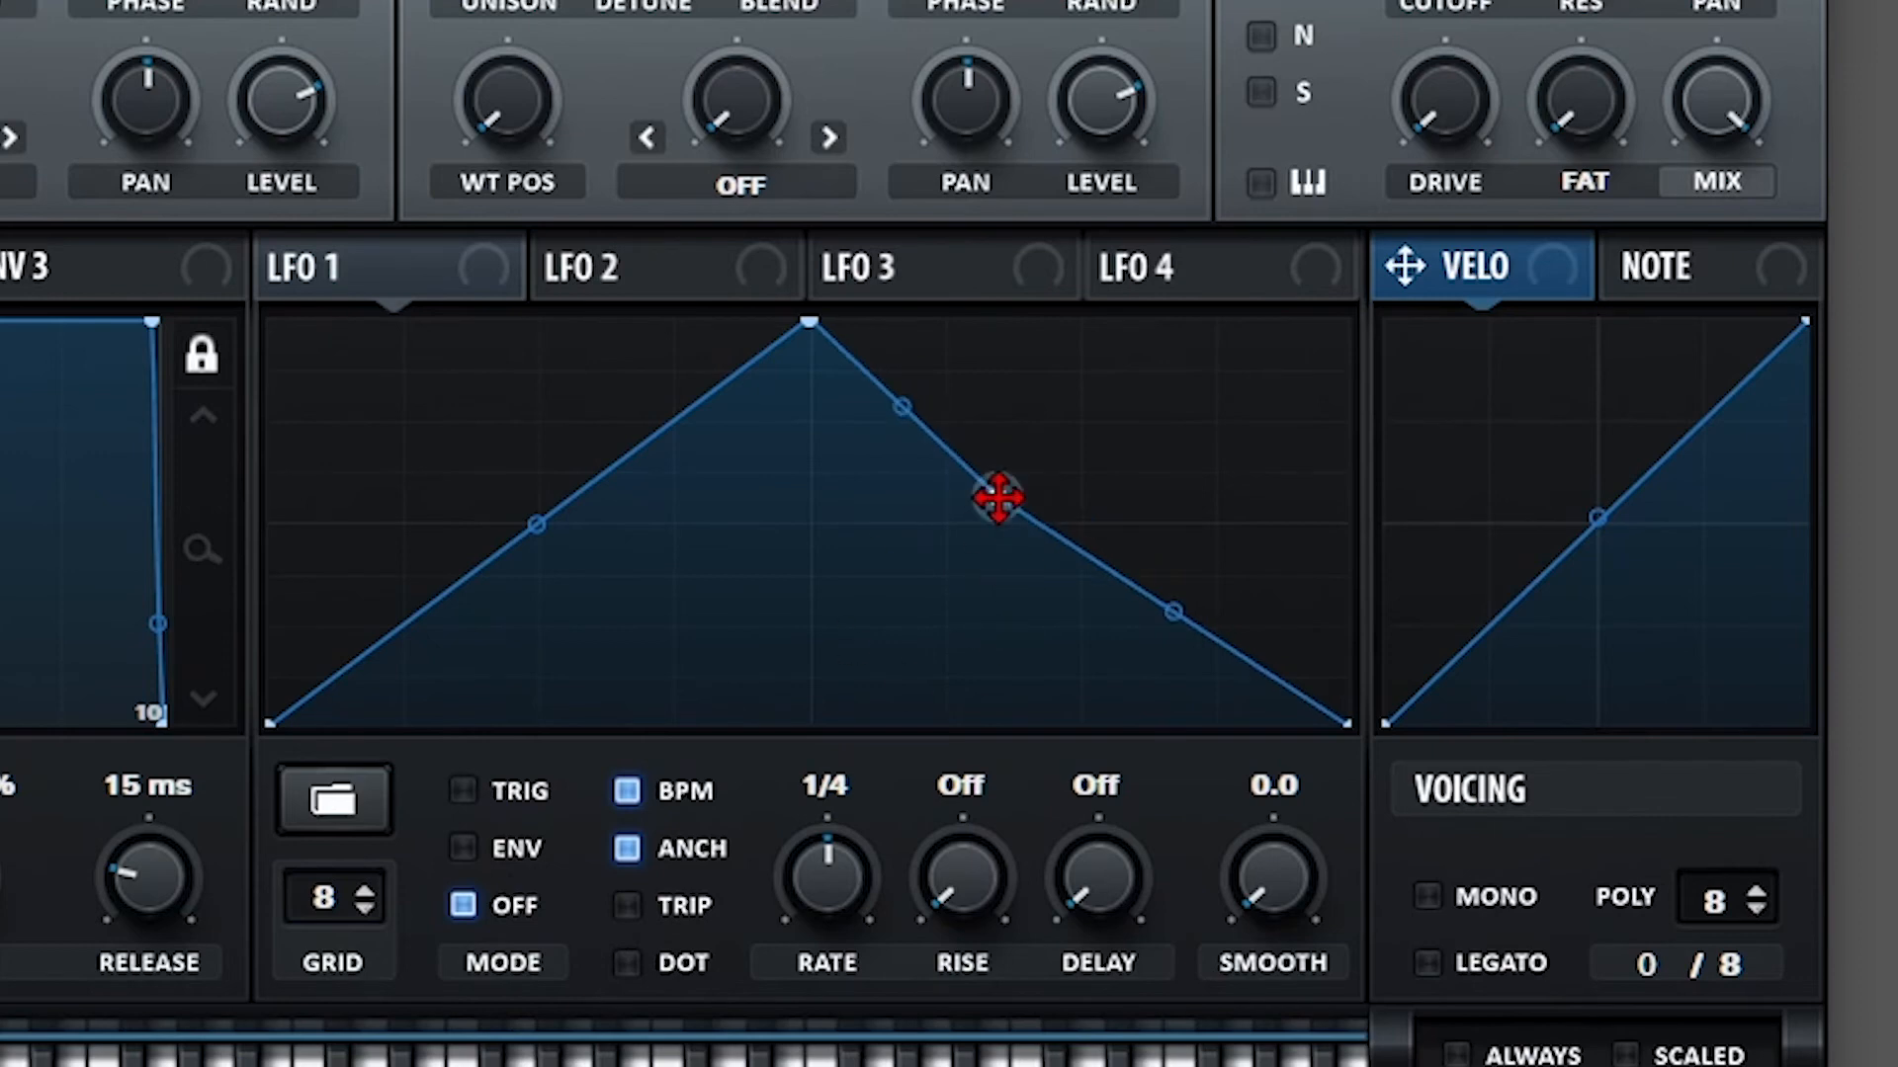
pyautogui.moveTo(1000, 495); pyautogui.dragTo(1064, 454)
pyautogui.rightClick(1059, 438)
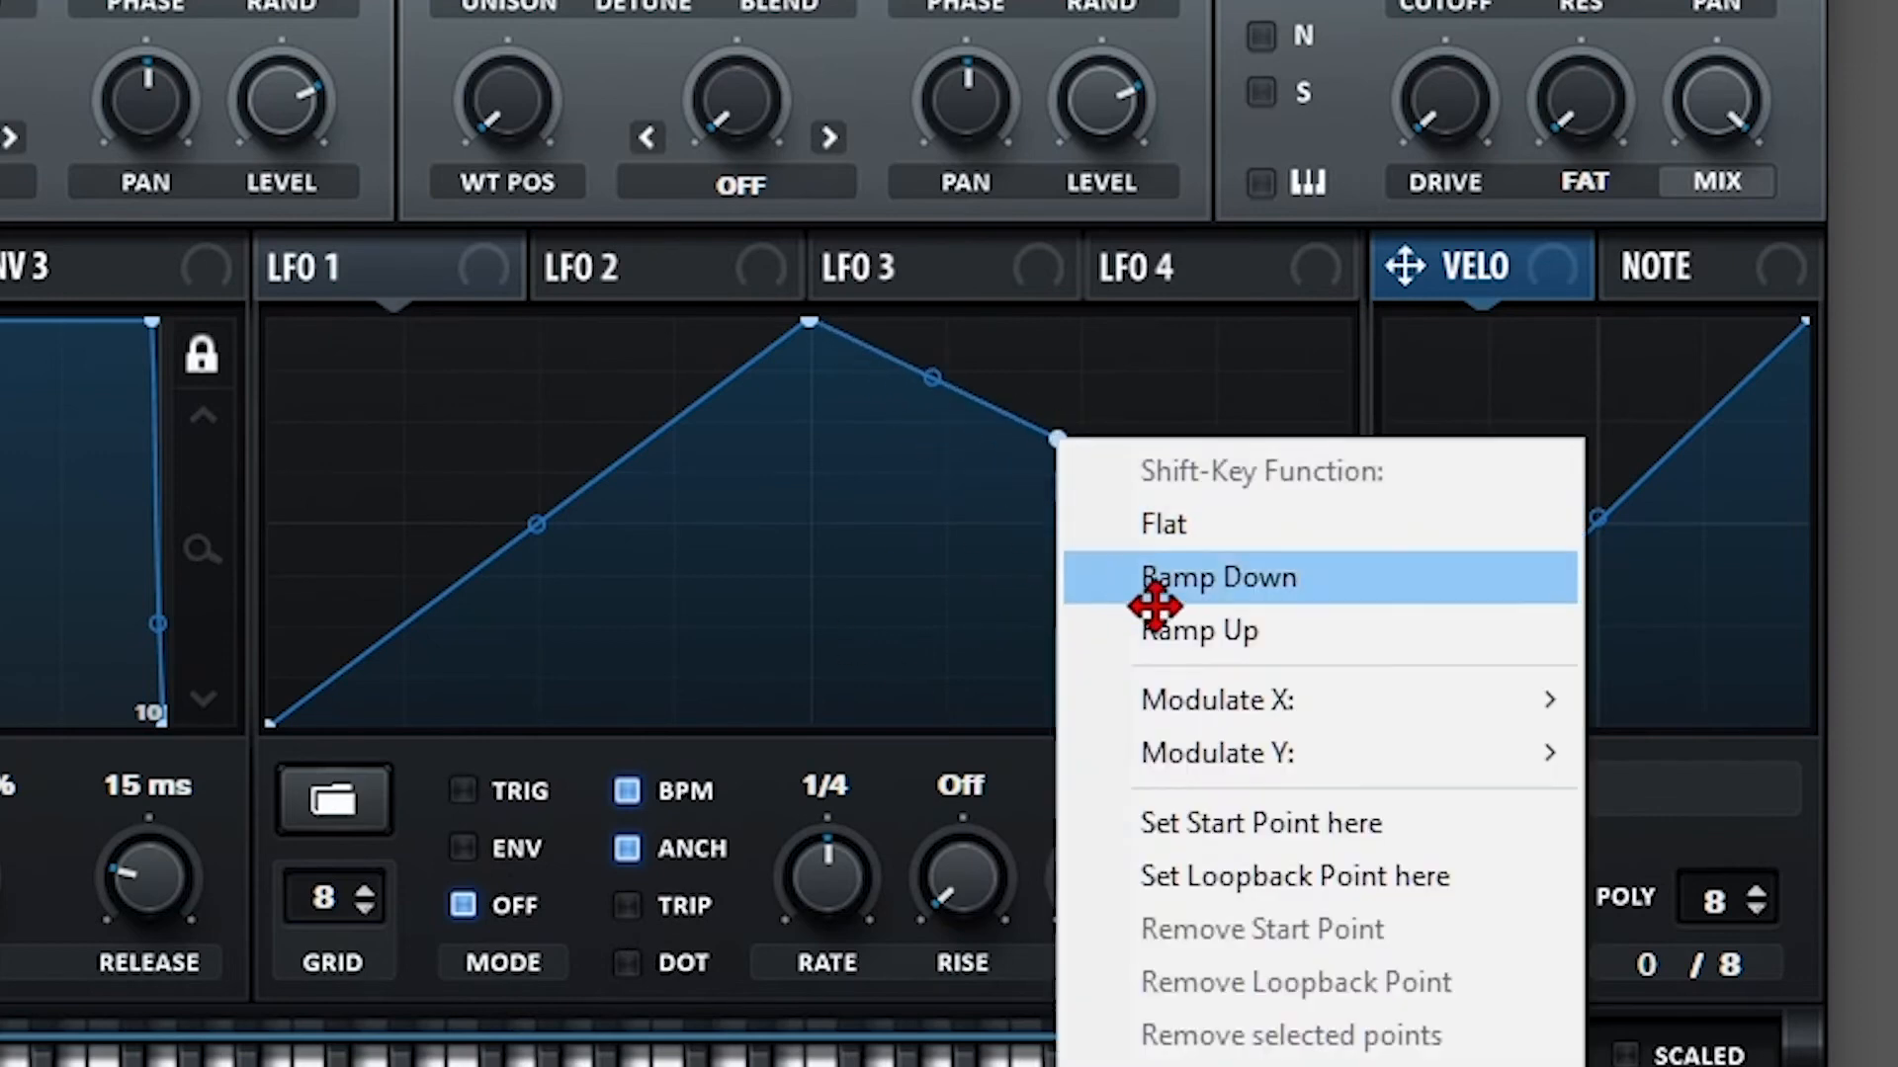
pyautogui.click(1273, 823)
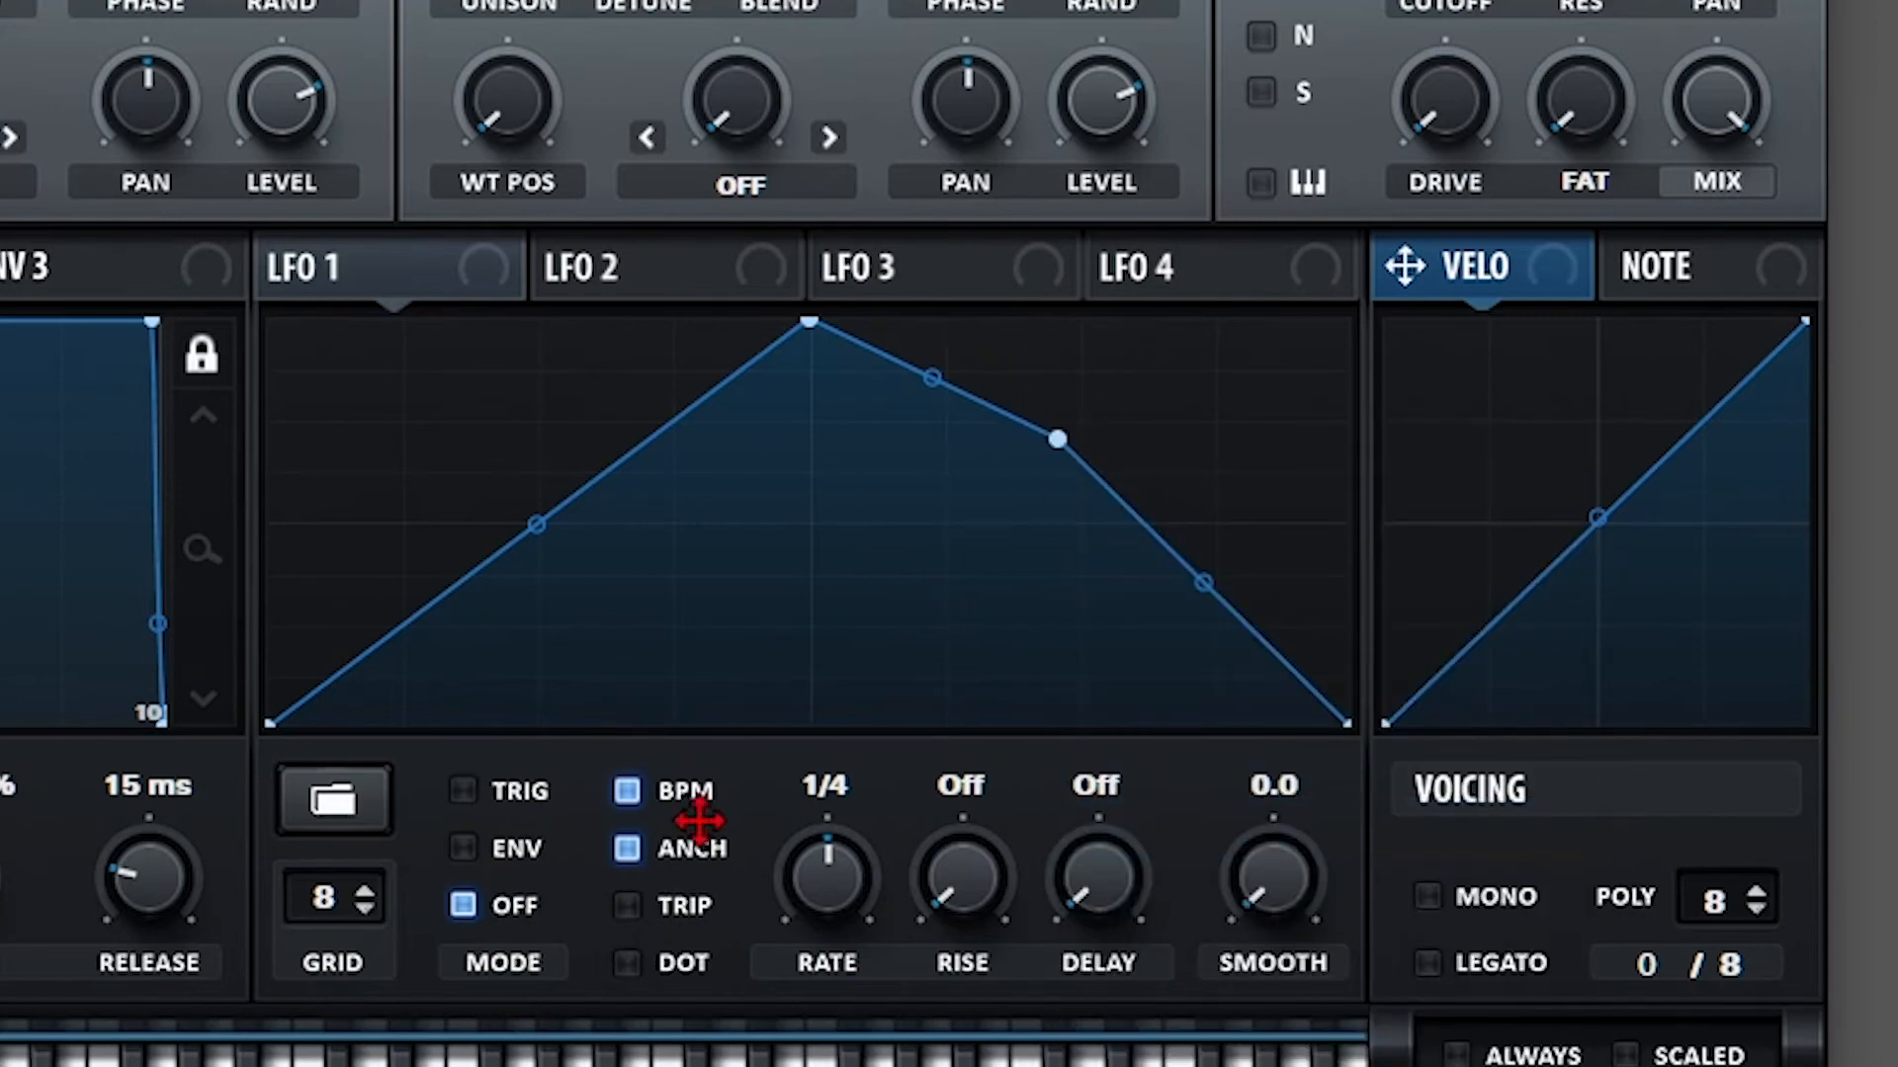
# Cycle LFO 1's MODE to Env and assign LFO 1 to OSC A LEVEL.
pyautogui.click(481, 838)
pyautogui.click(531, 799)
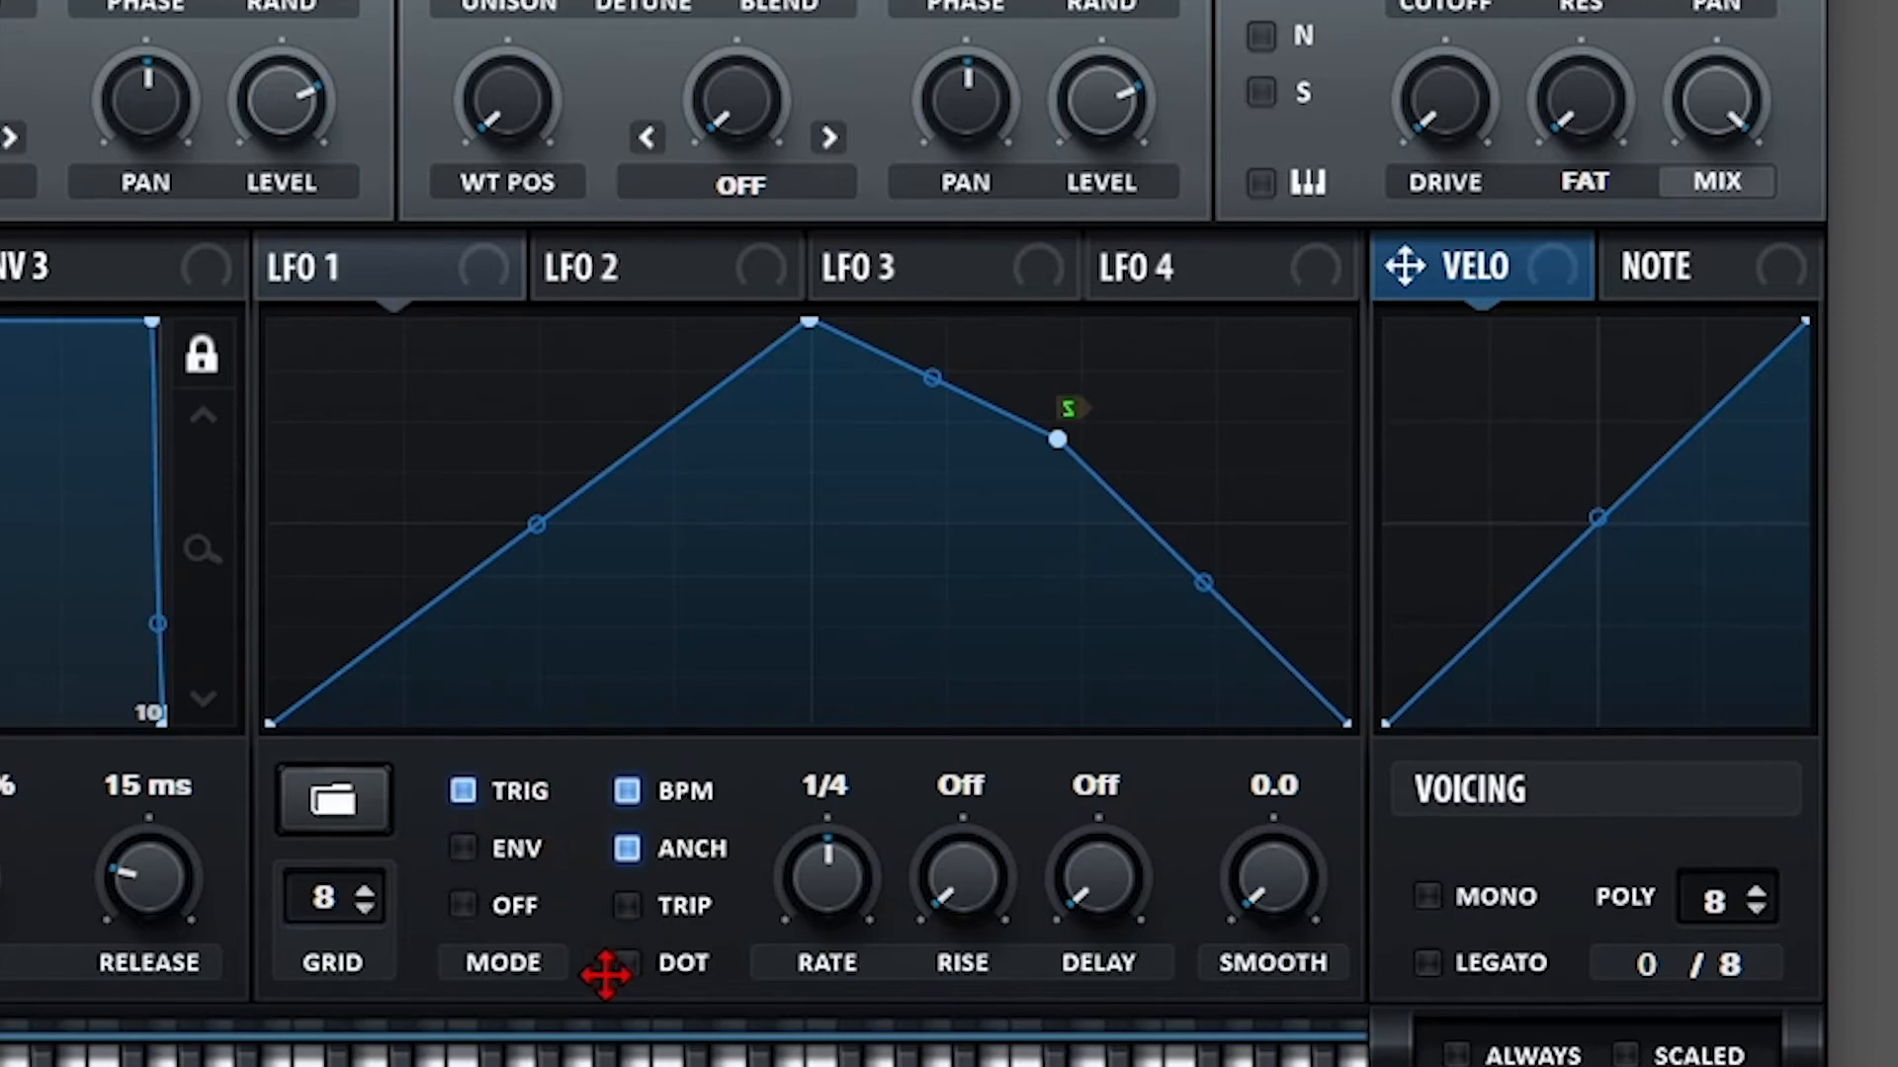
pyautogui.click(489, 902)
pyautogui.click(502, 848)
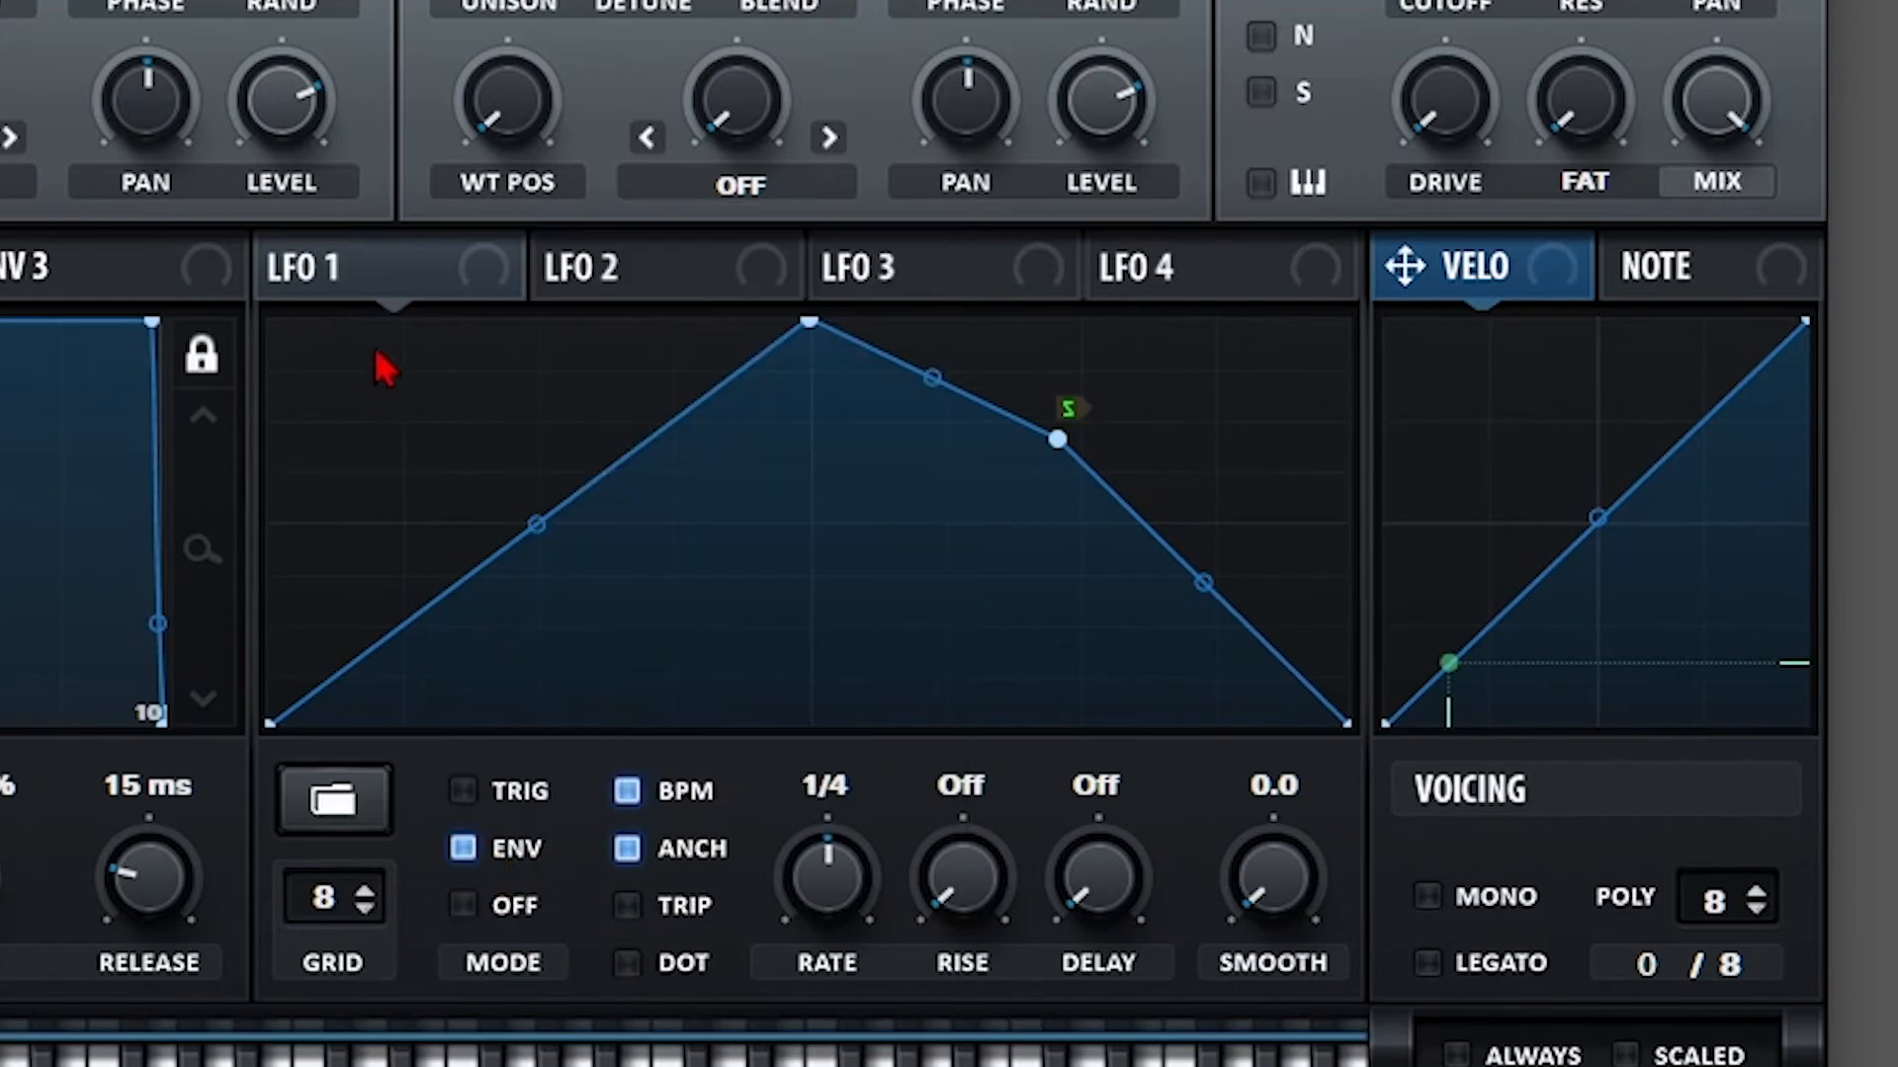
pyautogui.moveTo(386, 291); pyautogui.dragTo(276, 182)
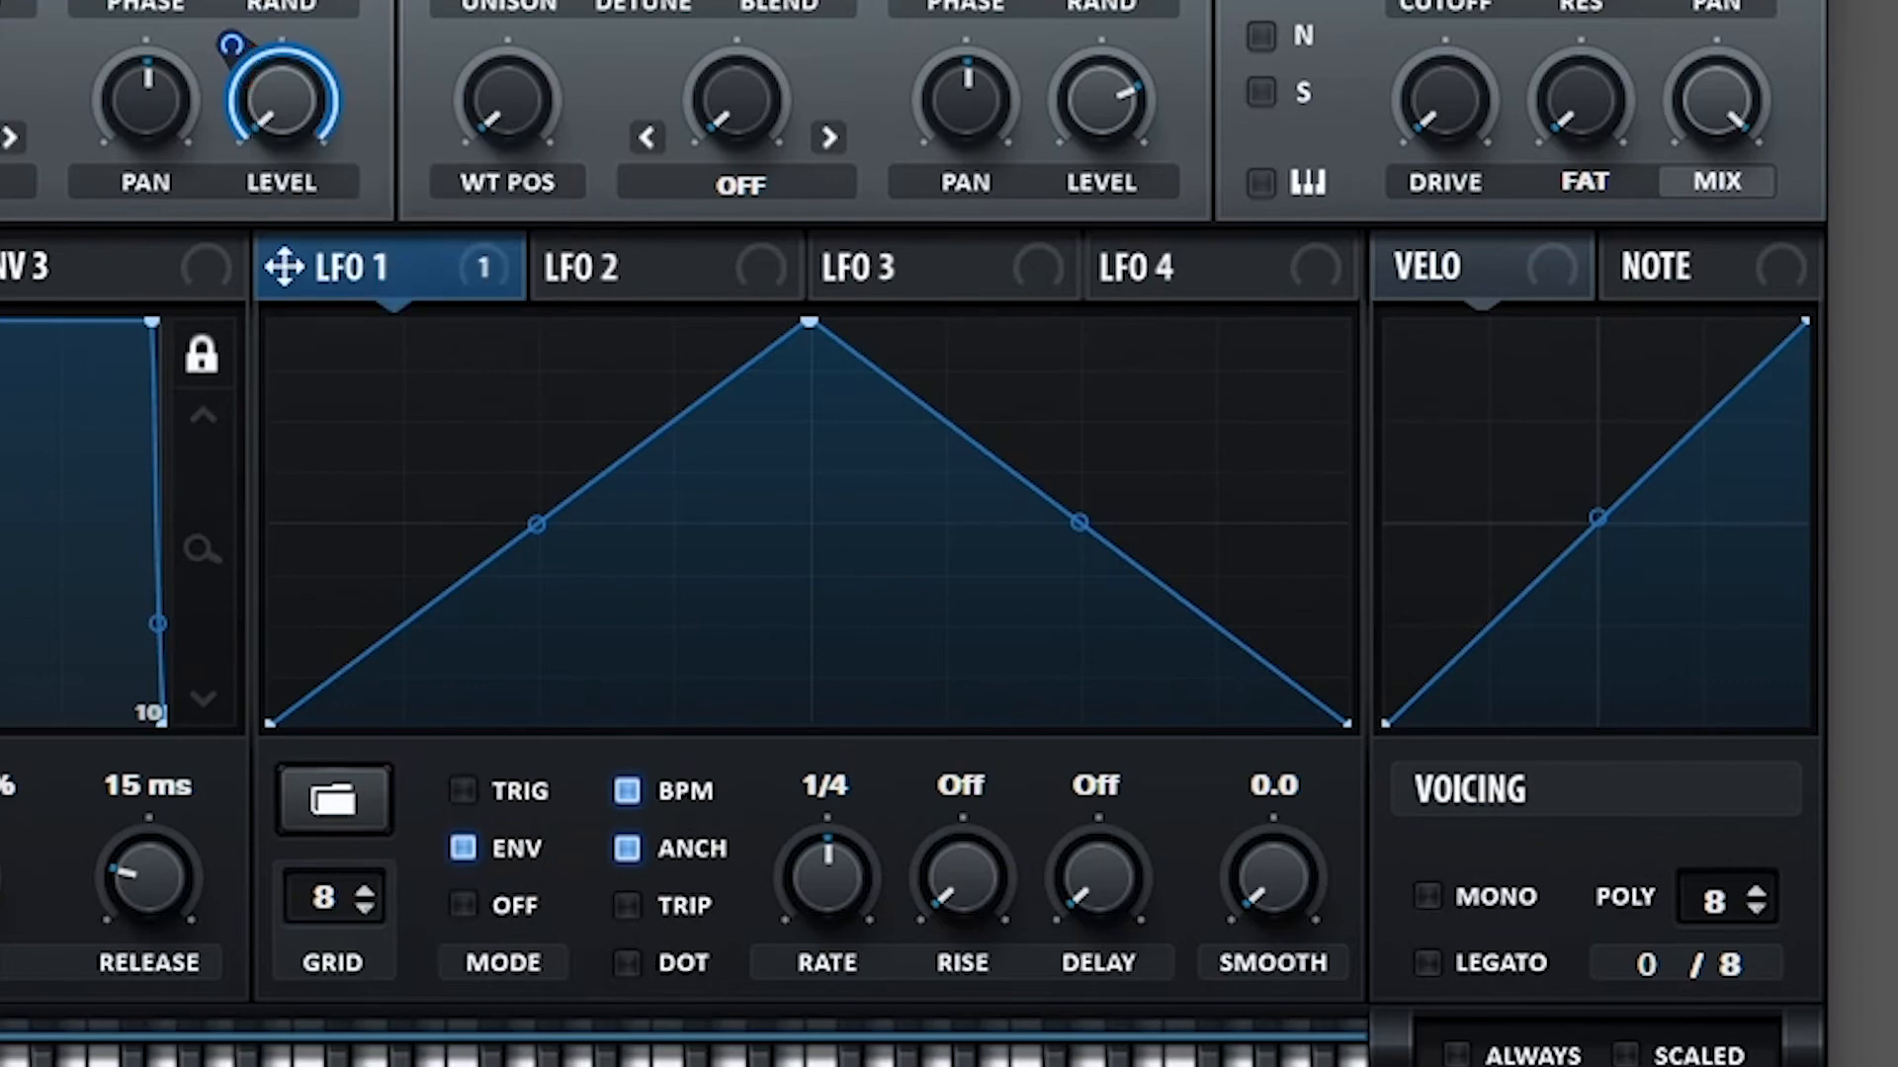
# Add a point on LFO 1's falling slope and make it the loopback point.
pyautogui.doubleClick(1002, 516)
pyautogui.moveTo(1002, 516); pyautogui.dragTo(1025, 441)
pyautogui.rightClick(1030, 444)
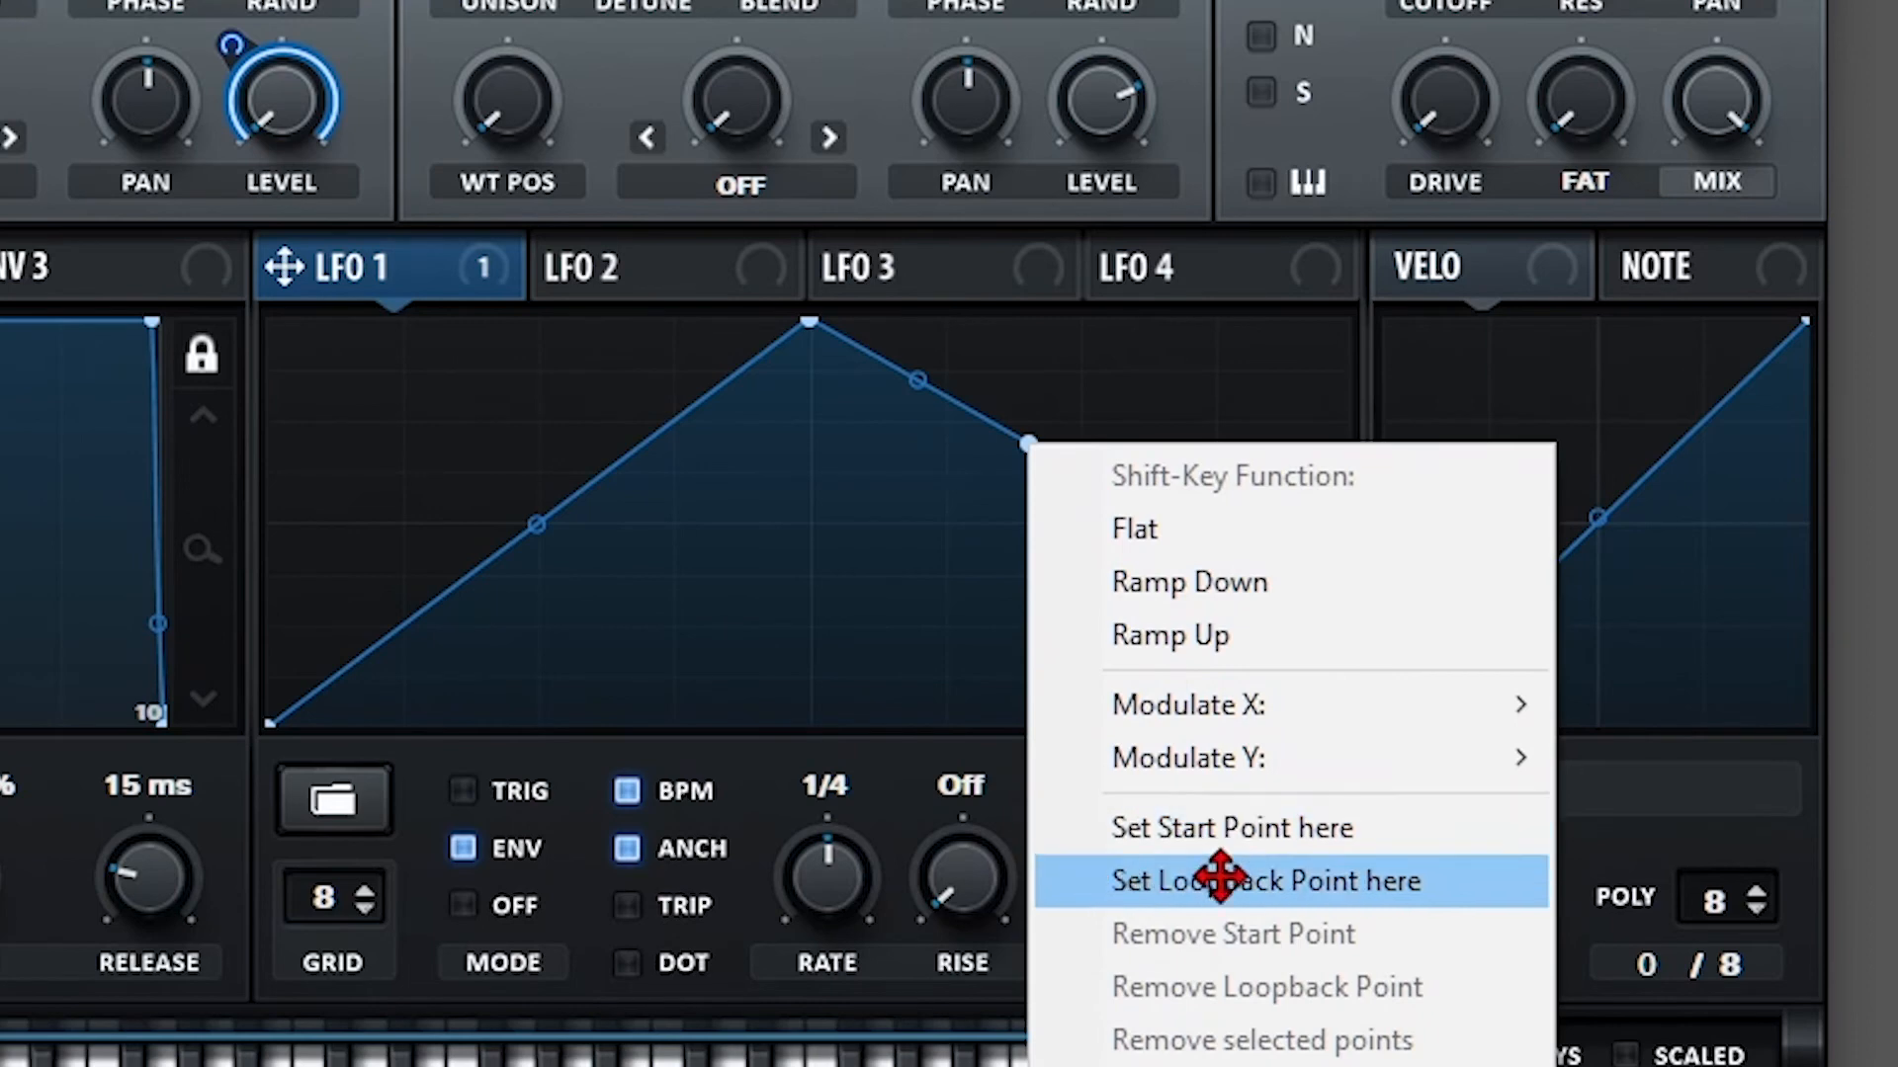
pyautogui.click(1339, 874)
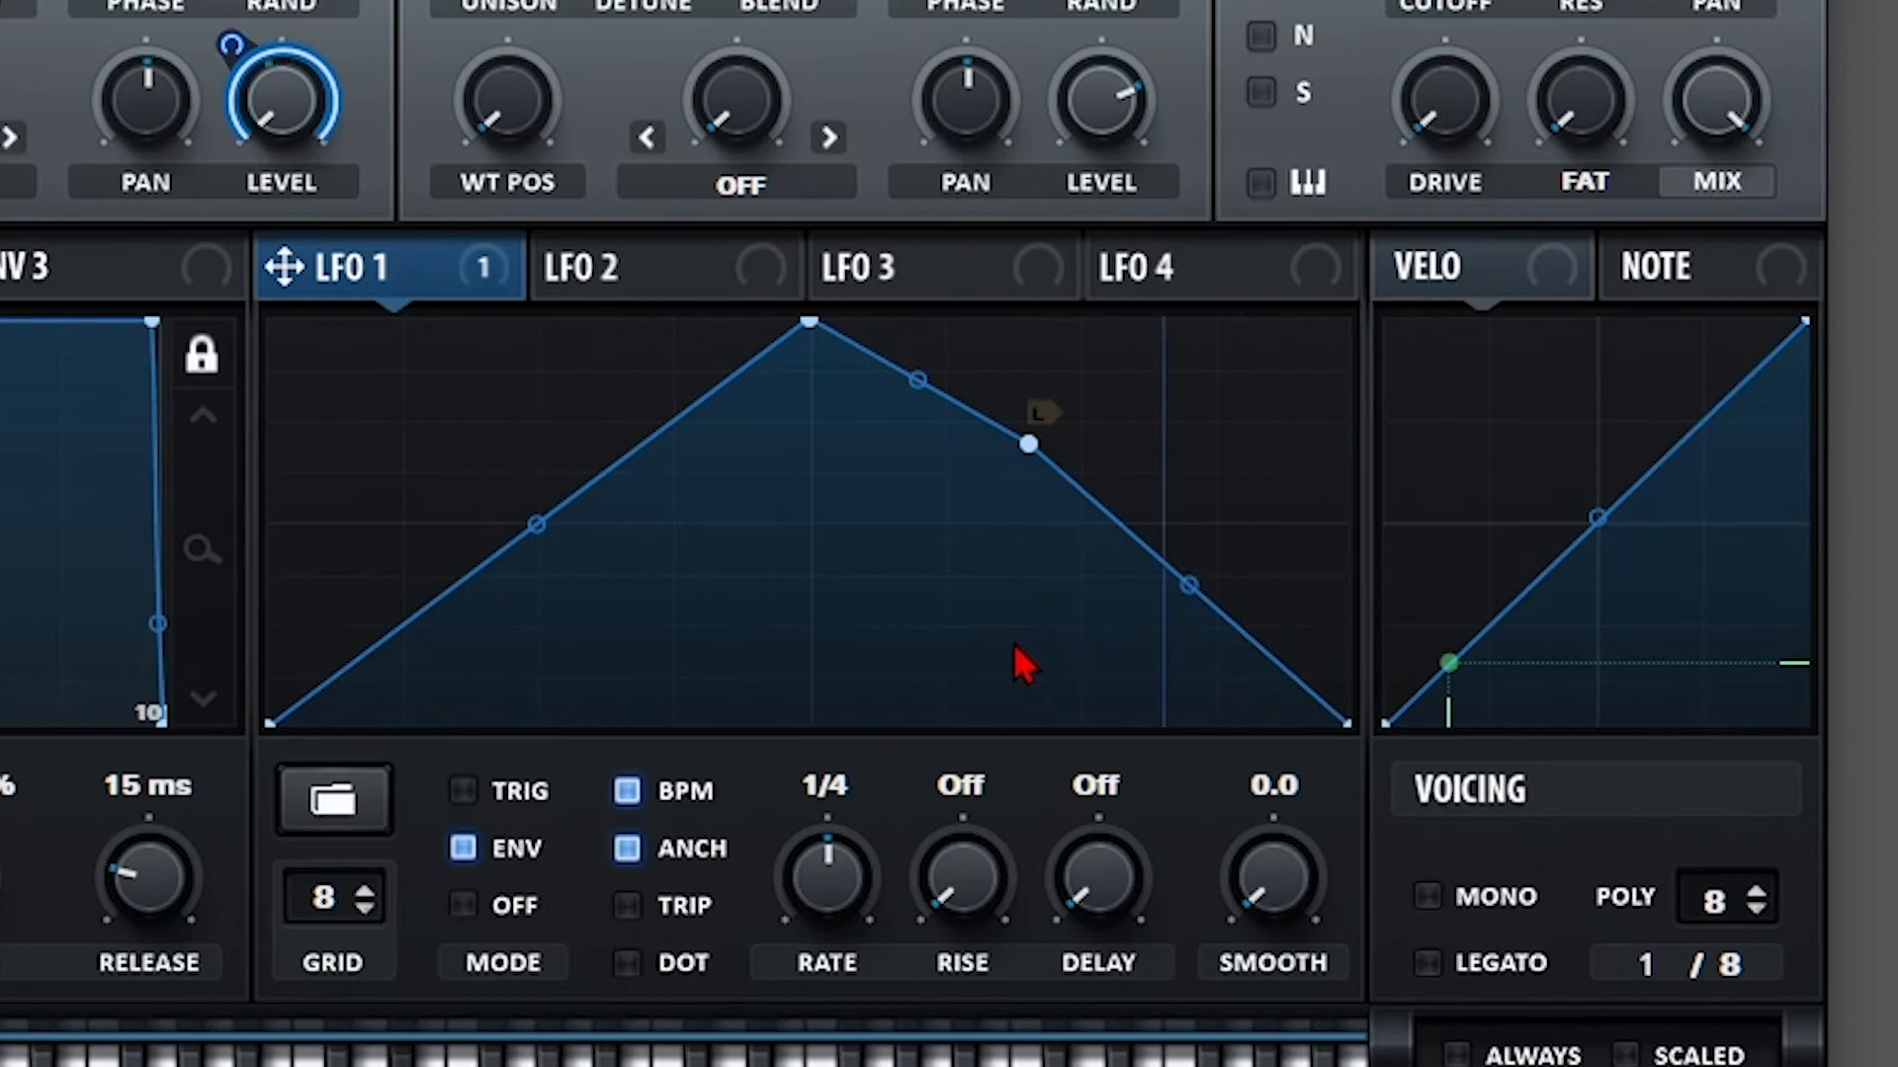
# Cycle LFO 1's MODE through Trig and back to Off (free-running).
pyautogui.click(508, 795)
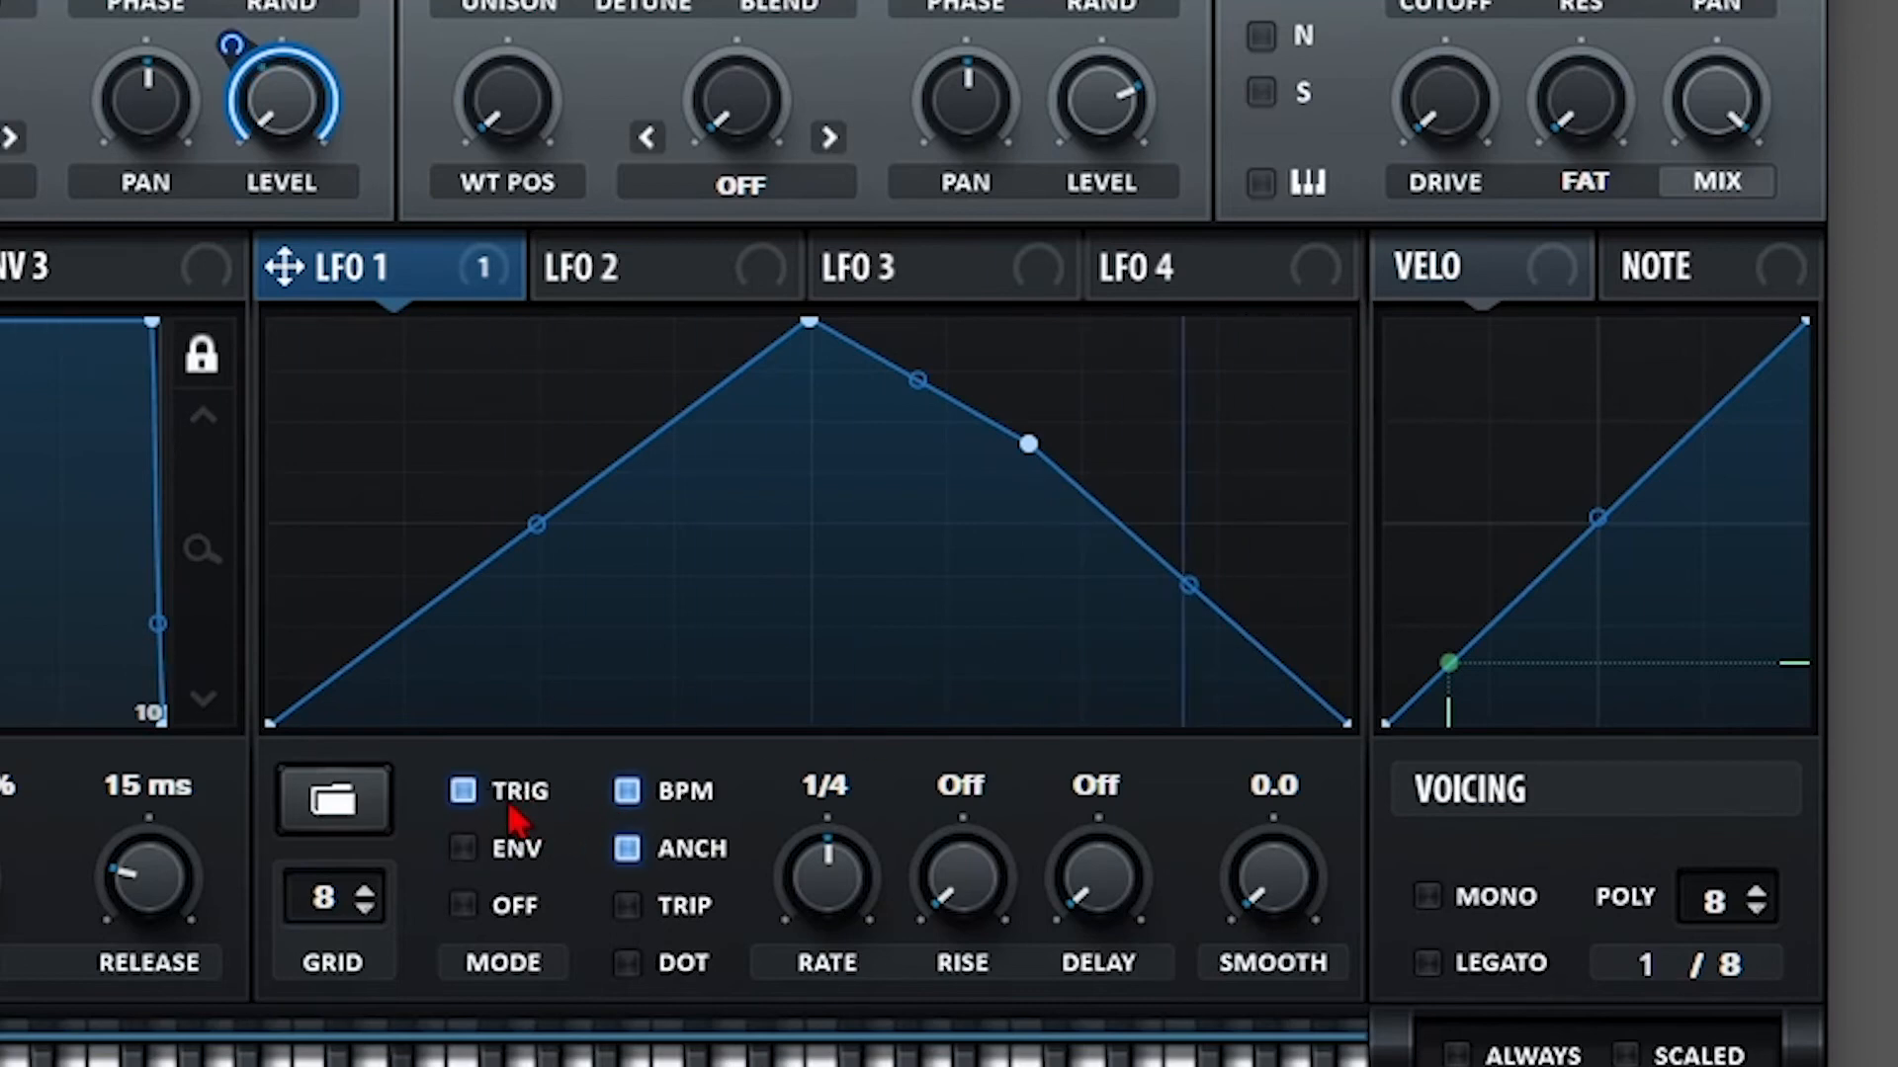
pyautogui.click(514, 909)
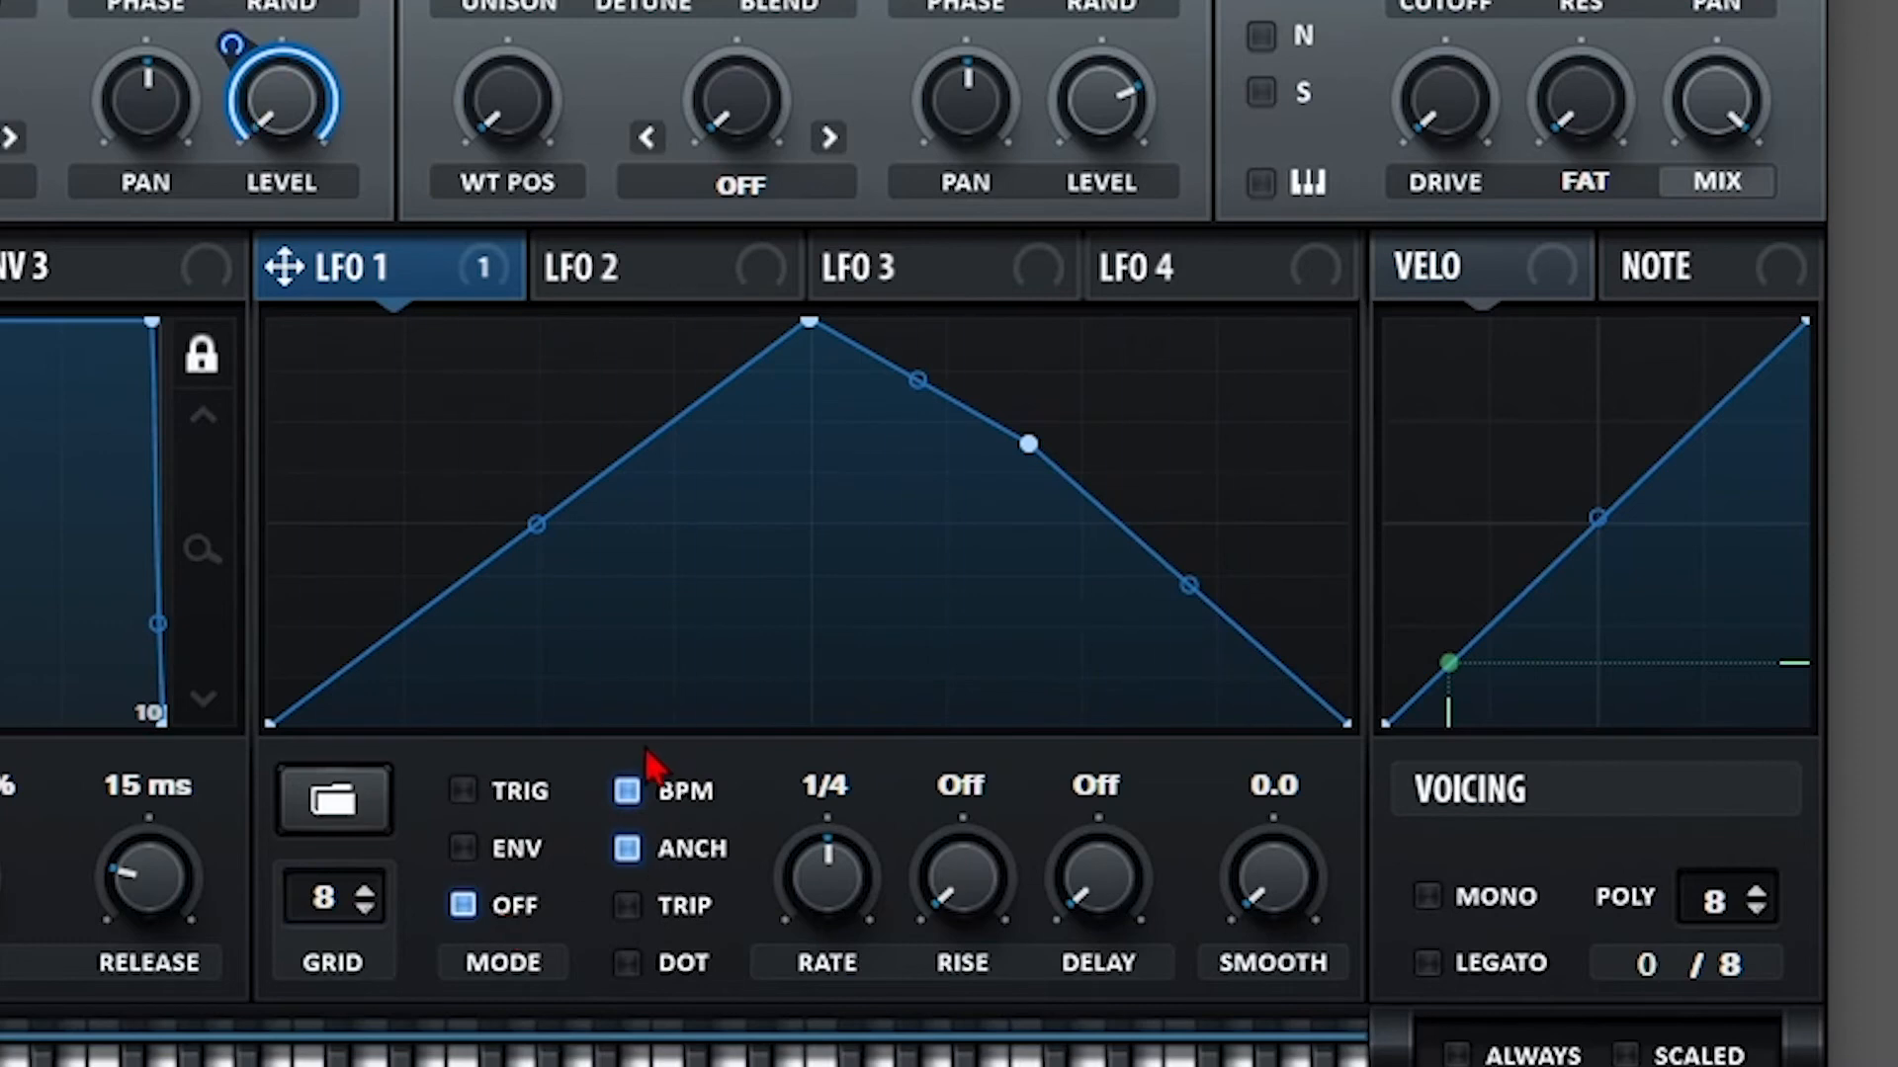
pyautogui.click(517, 848)
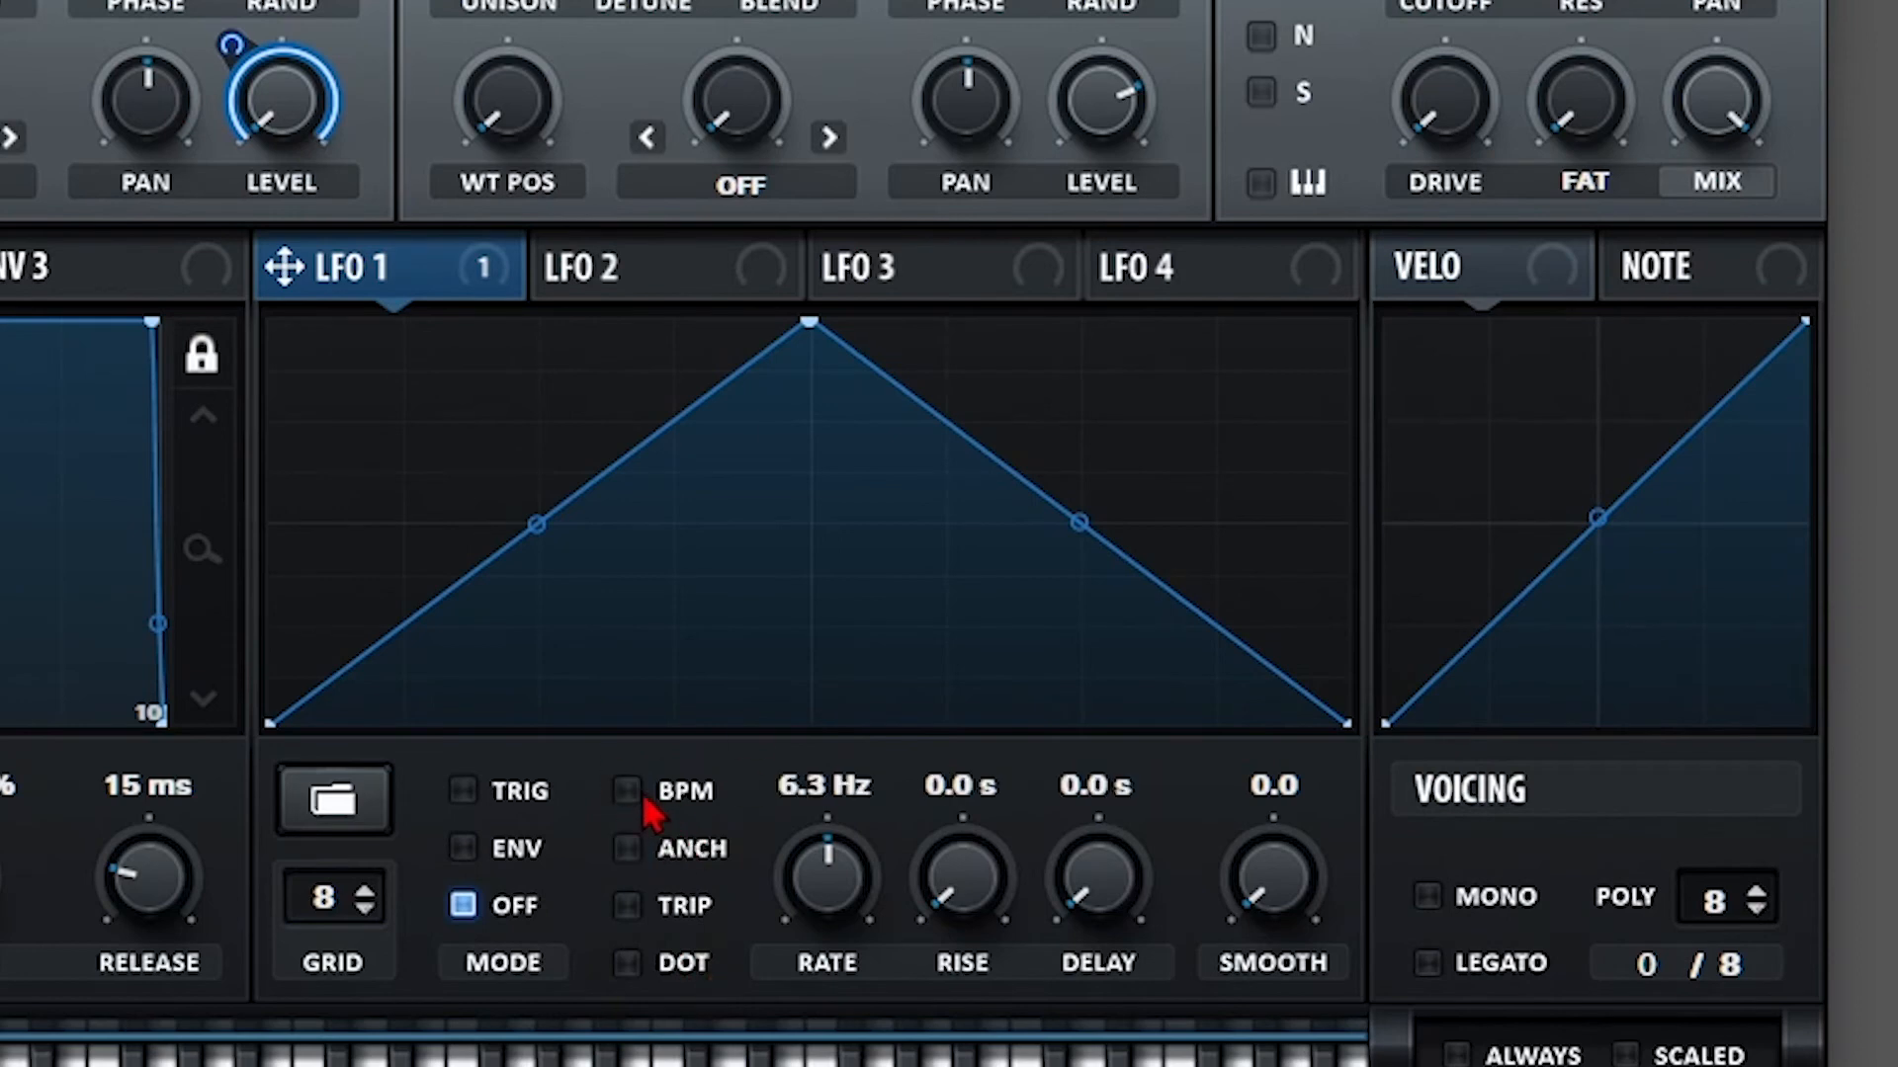
# Toggle BPM sync on, off and on again, slowing the synced rate to 1 bar.
pyautogui.click(643, 798)
pyautogui.click(644, 798)
pyautogui.click(643, 798)
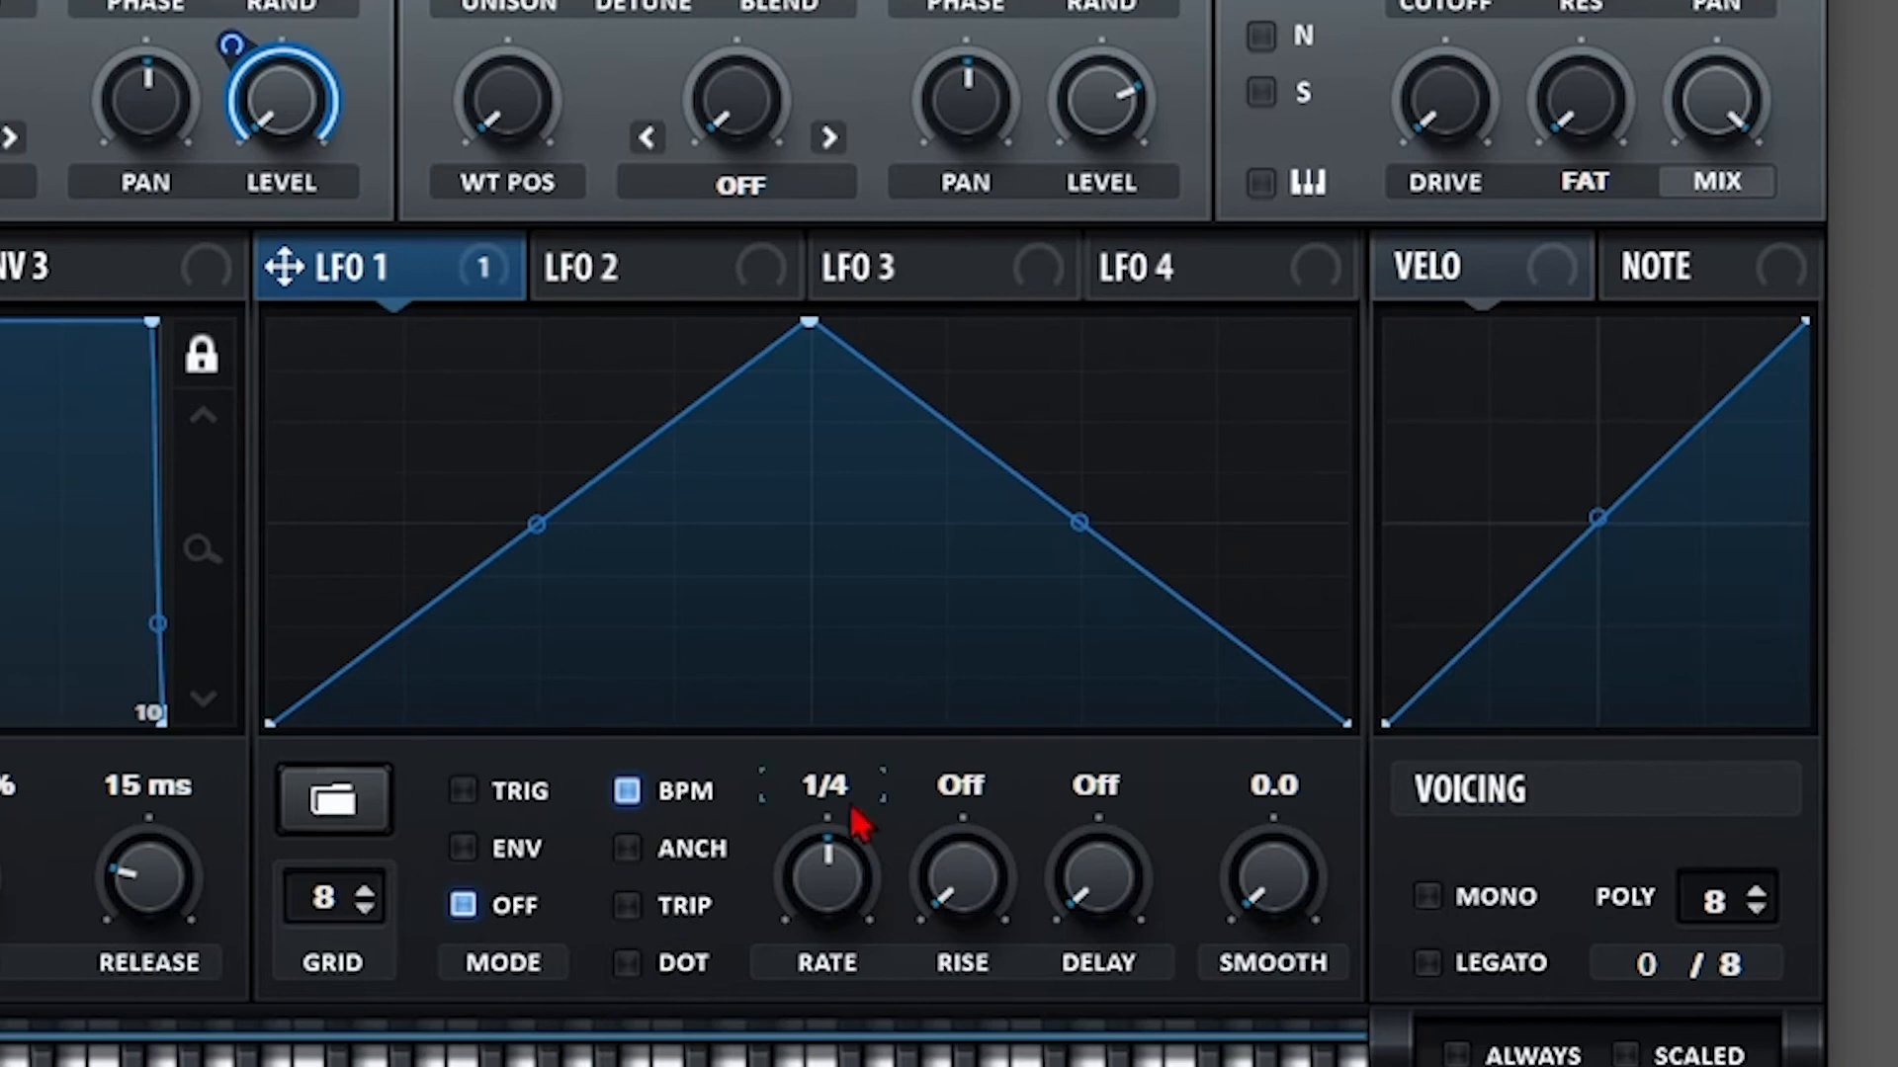
pyautogui.moveTo(830, 897); pyautogui.dragTo(653, 814)
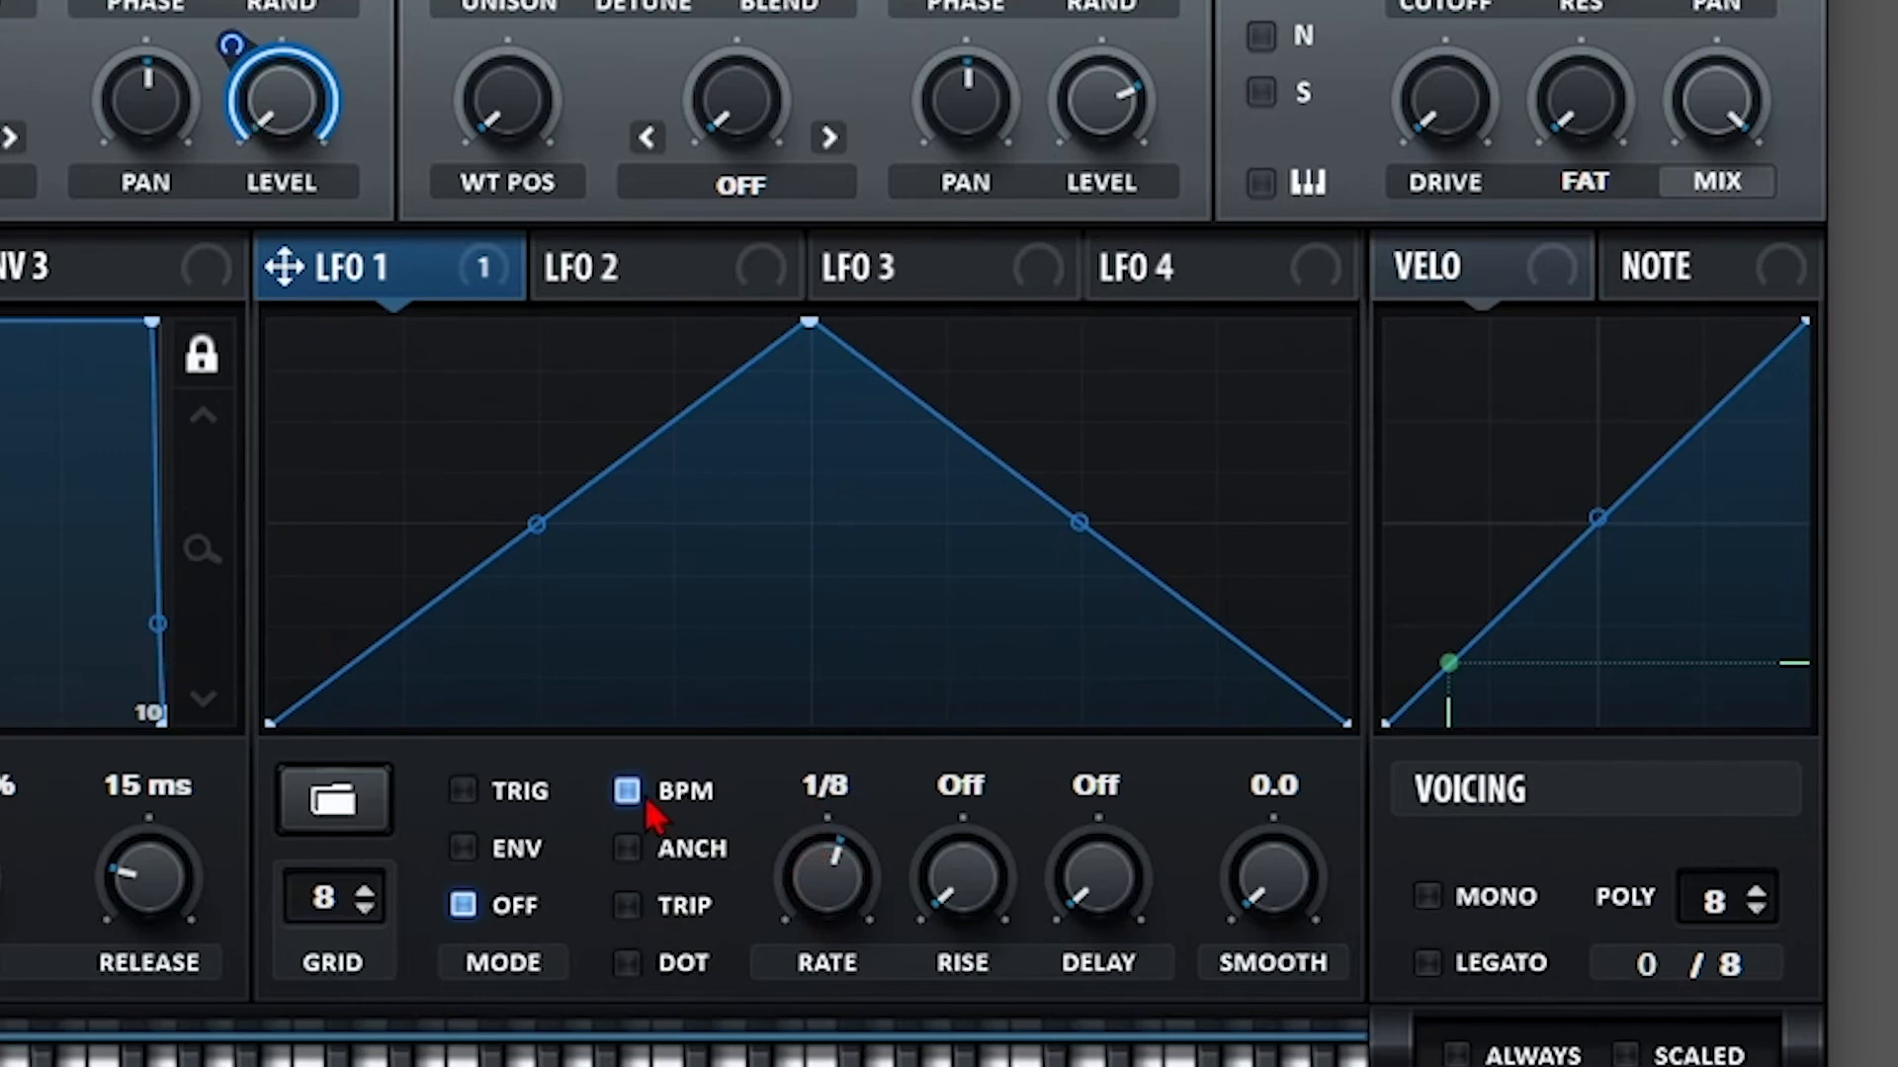
# Sweep the rate in Hz, then re-enable BPM sync and set the rate to 1/32.
pyautogui.click(639, 799)
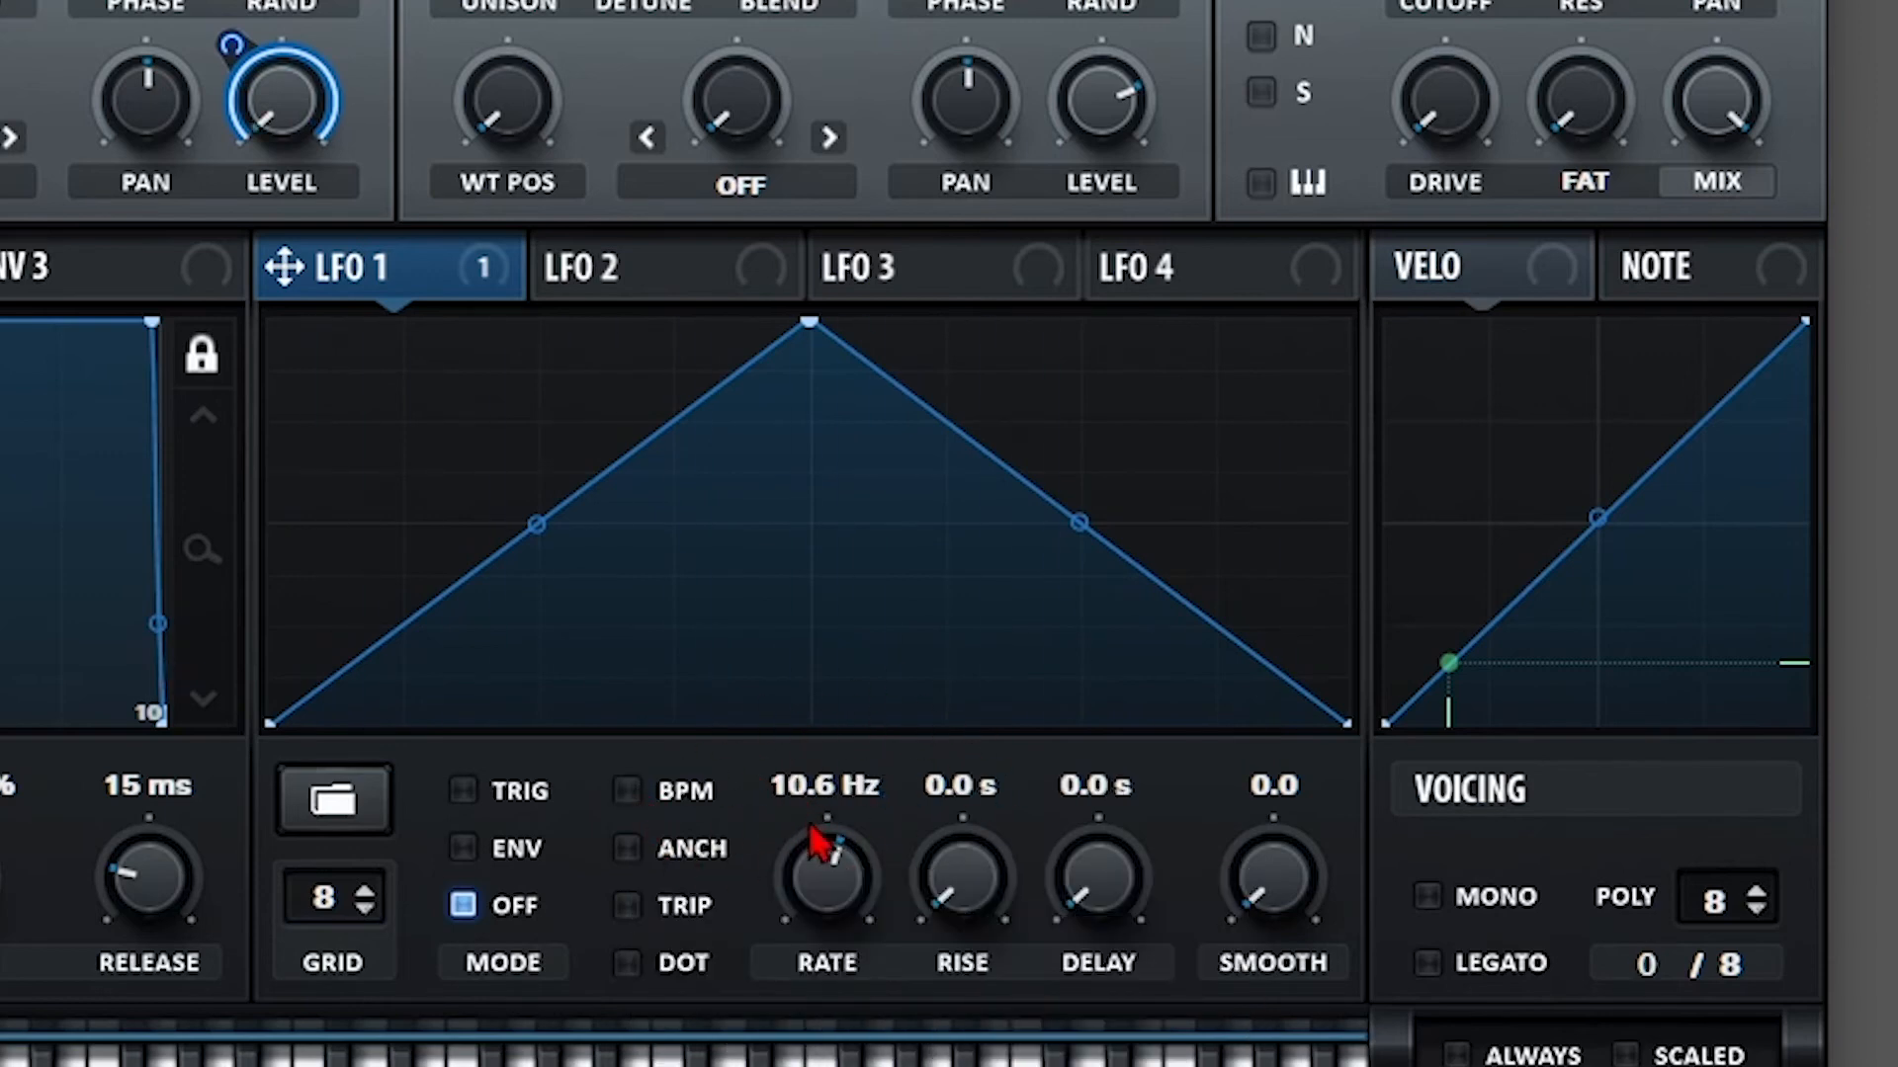
pyautogui.moveTo(816, 872); pyautogui.dragTo(740, 961)
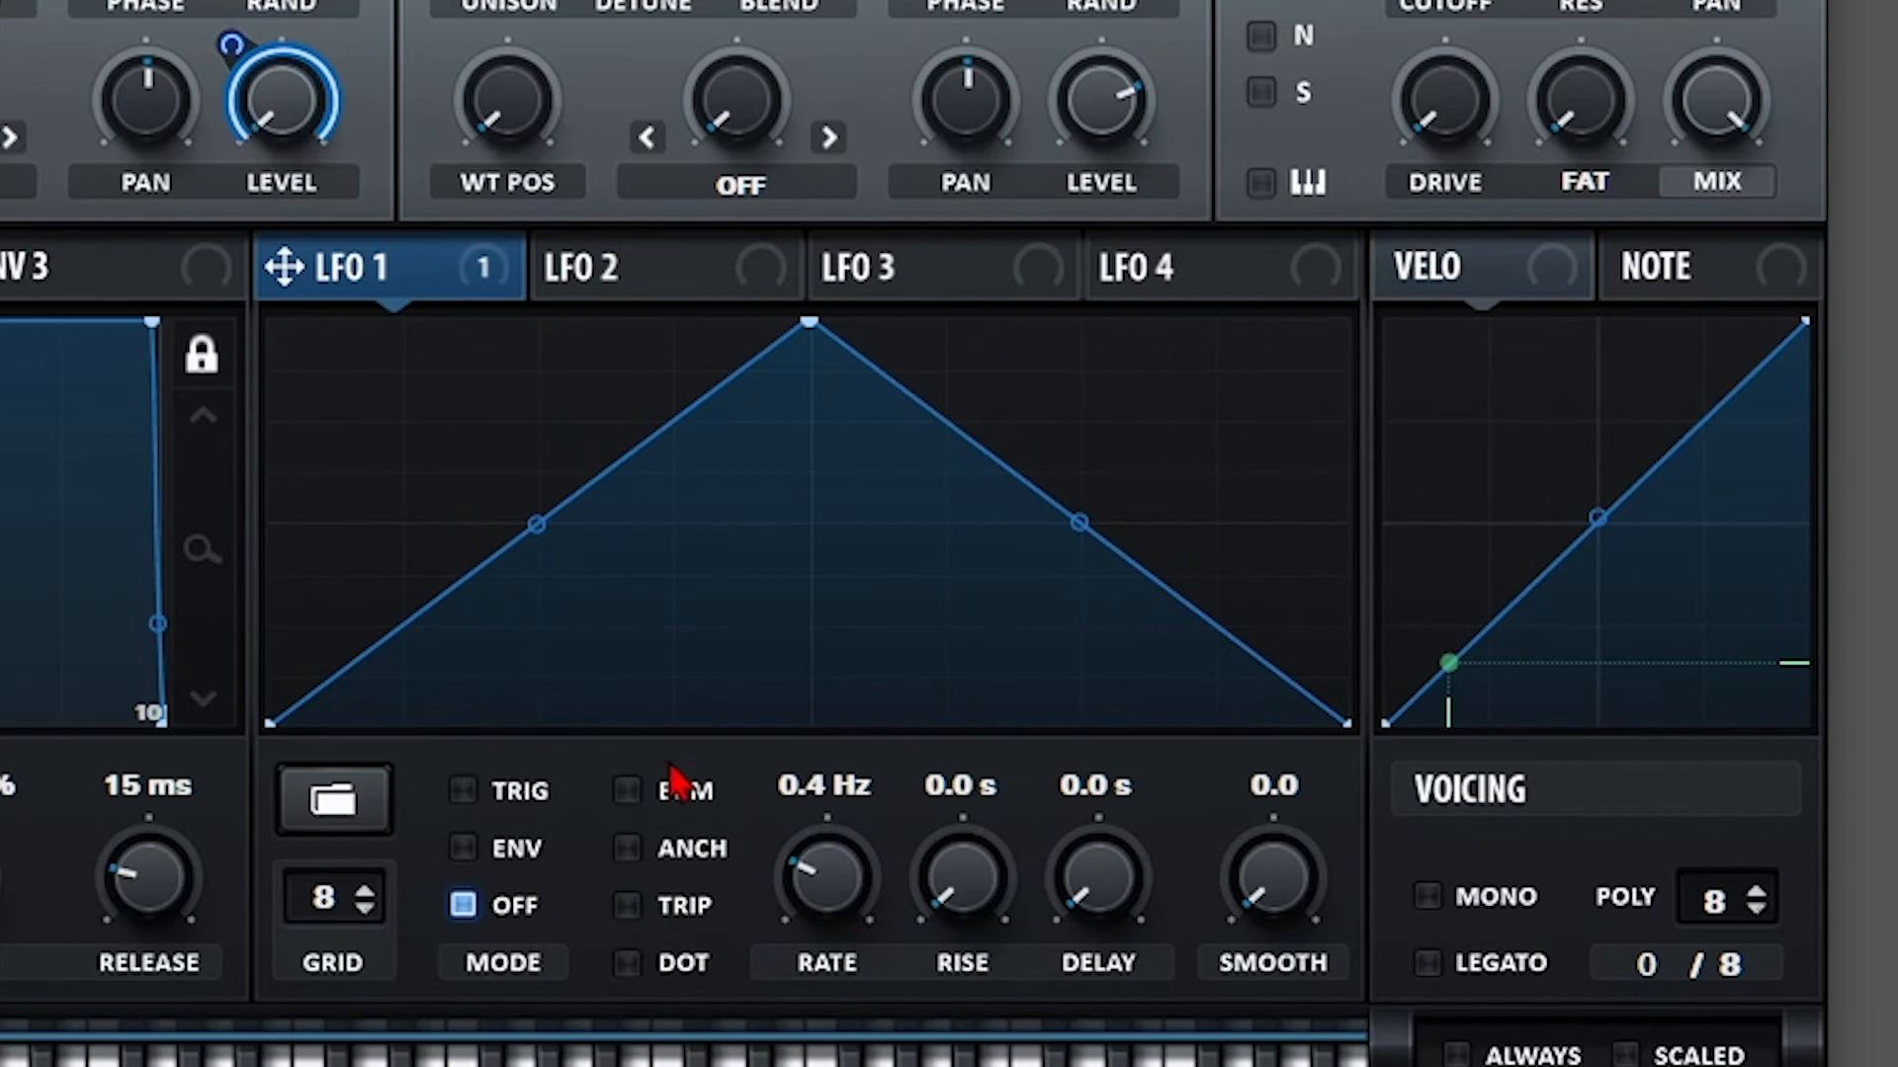
pyautogui.click(630, 795)
pyautogui.moveTo(841, 869); pyautogui.dragTo(821, 652)
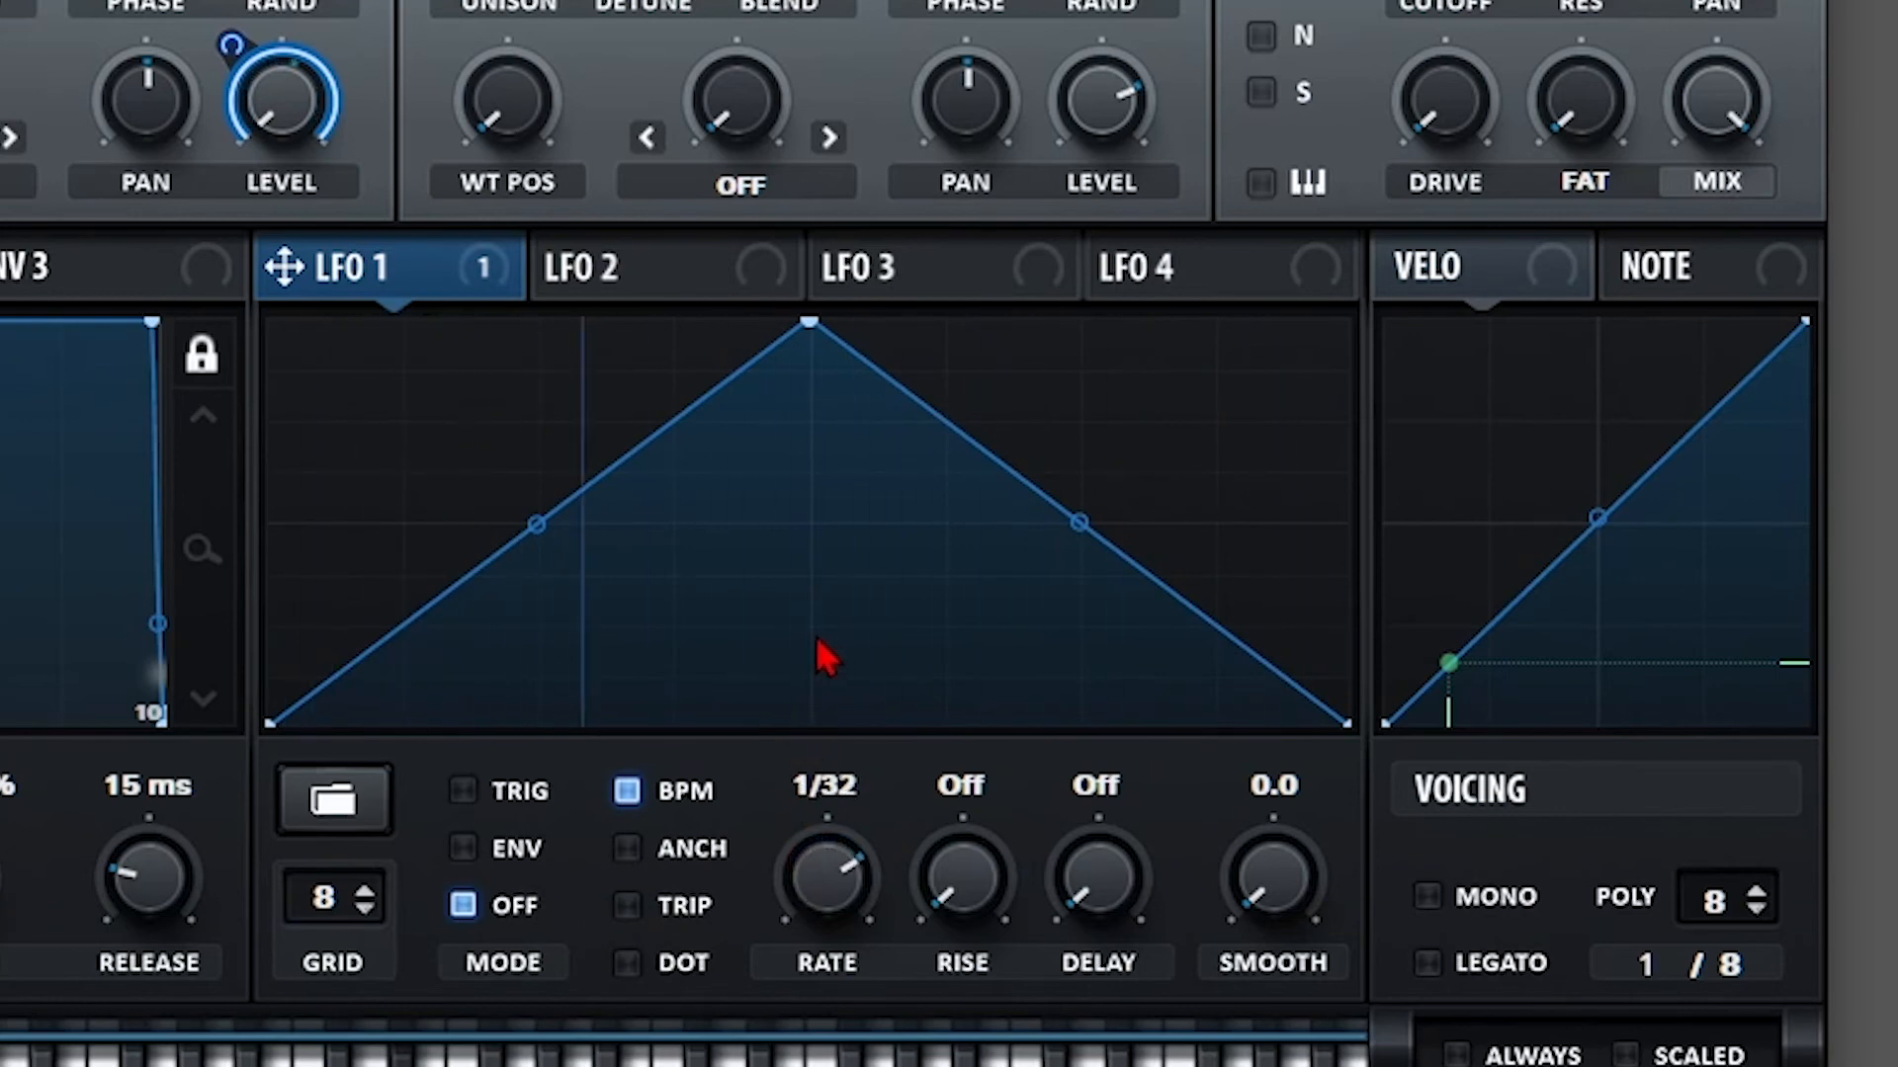
# Sweep the rate in Hz, then re-enable BPM sync and turn ANCH on.
pyautogui.click(672, 803)
pyautogui.moveTo(826, 875); pyautogui.dragTo(712, 843)
pyautogui.click(672, 796)
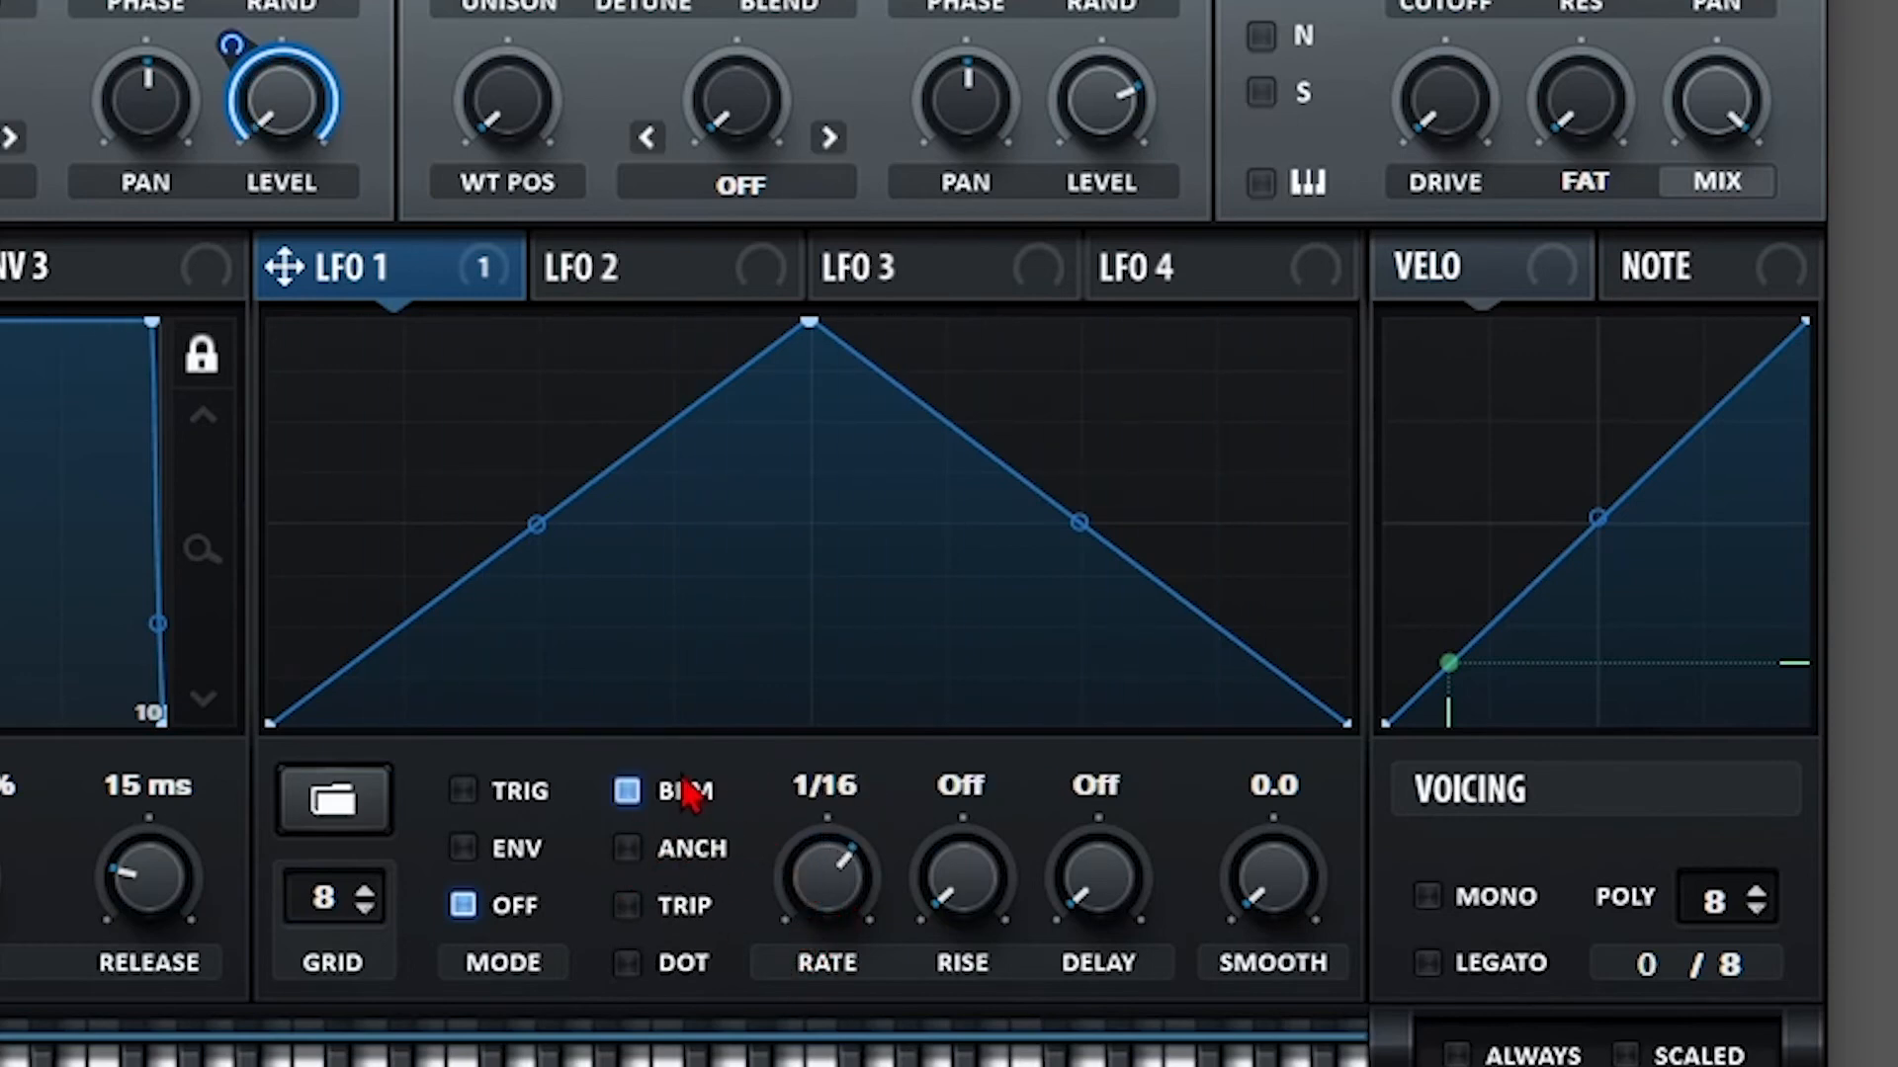
pyautogui.click(624, 848)
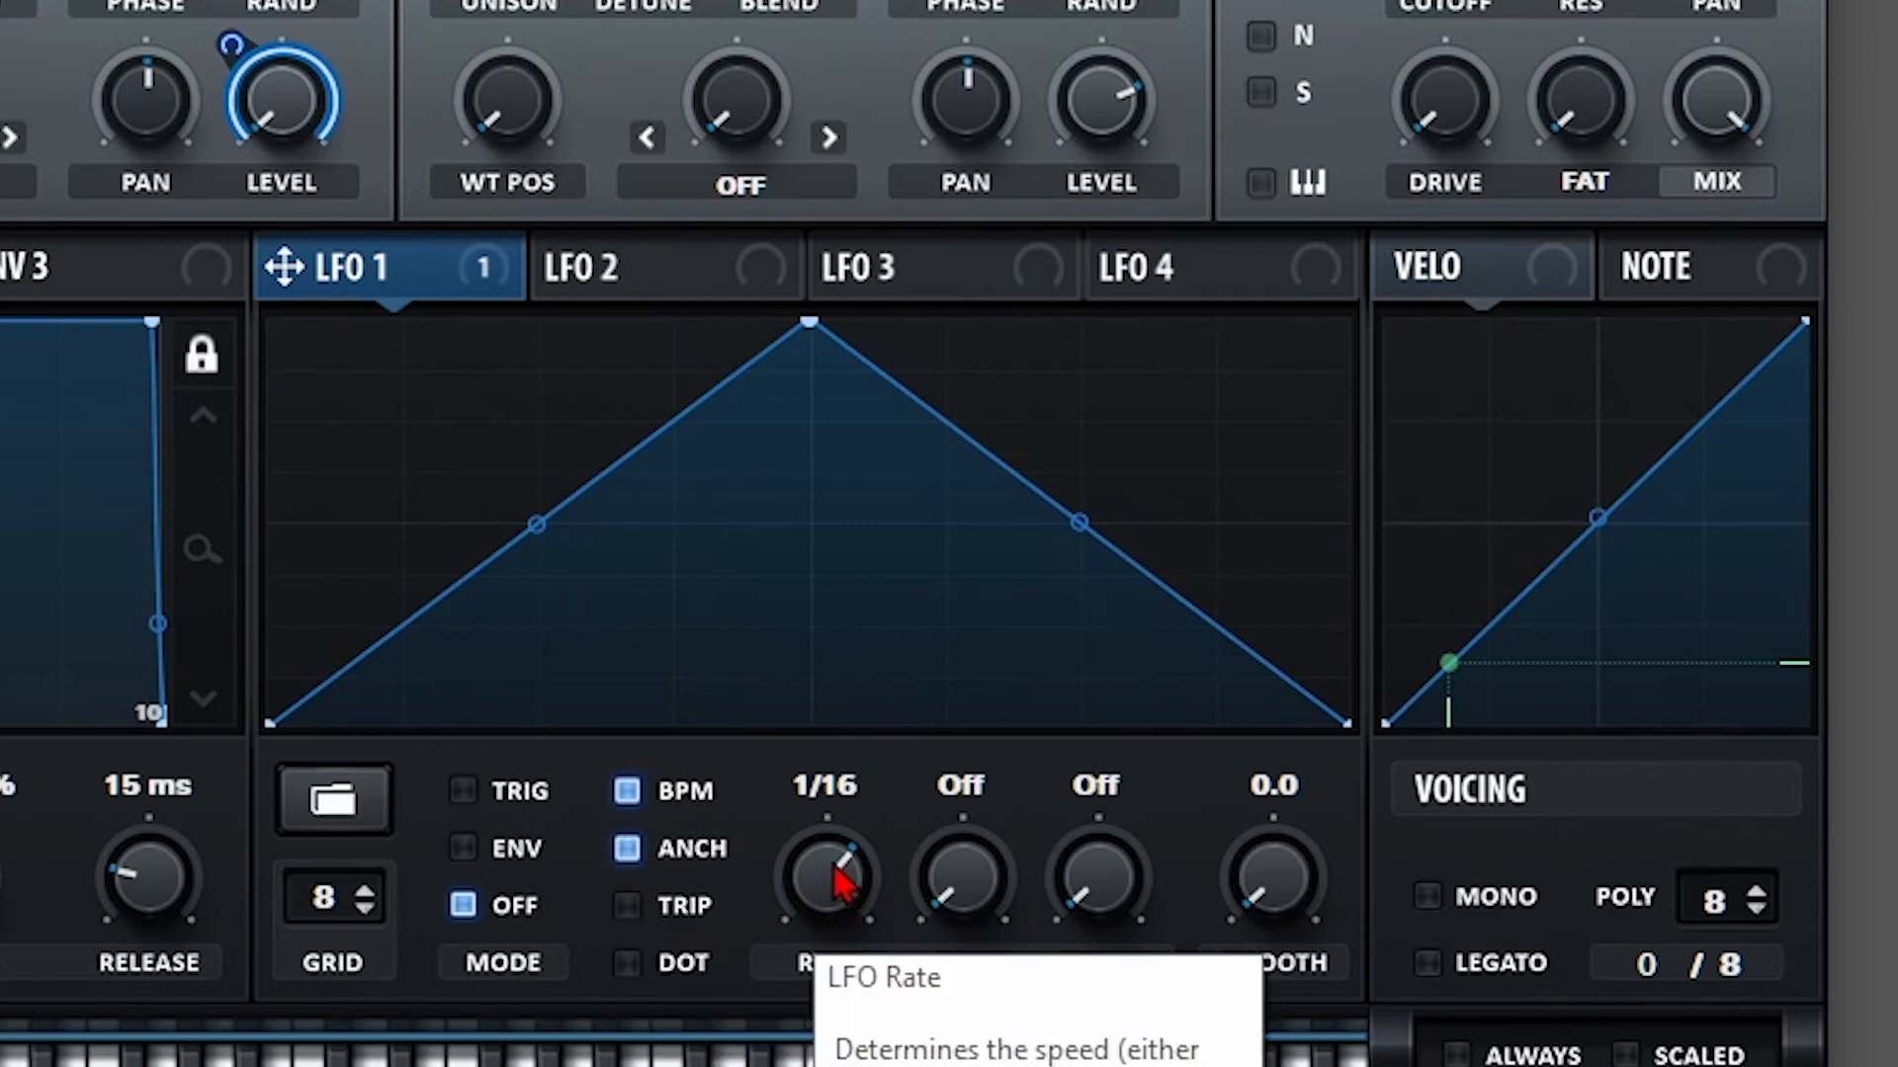
# Sweep the synced rate between 1 and 16 bars, switching anchoring off along the way.
pyautogui.moveTo(841, 883); pyautogui.dragTo(823, 796)
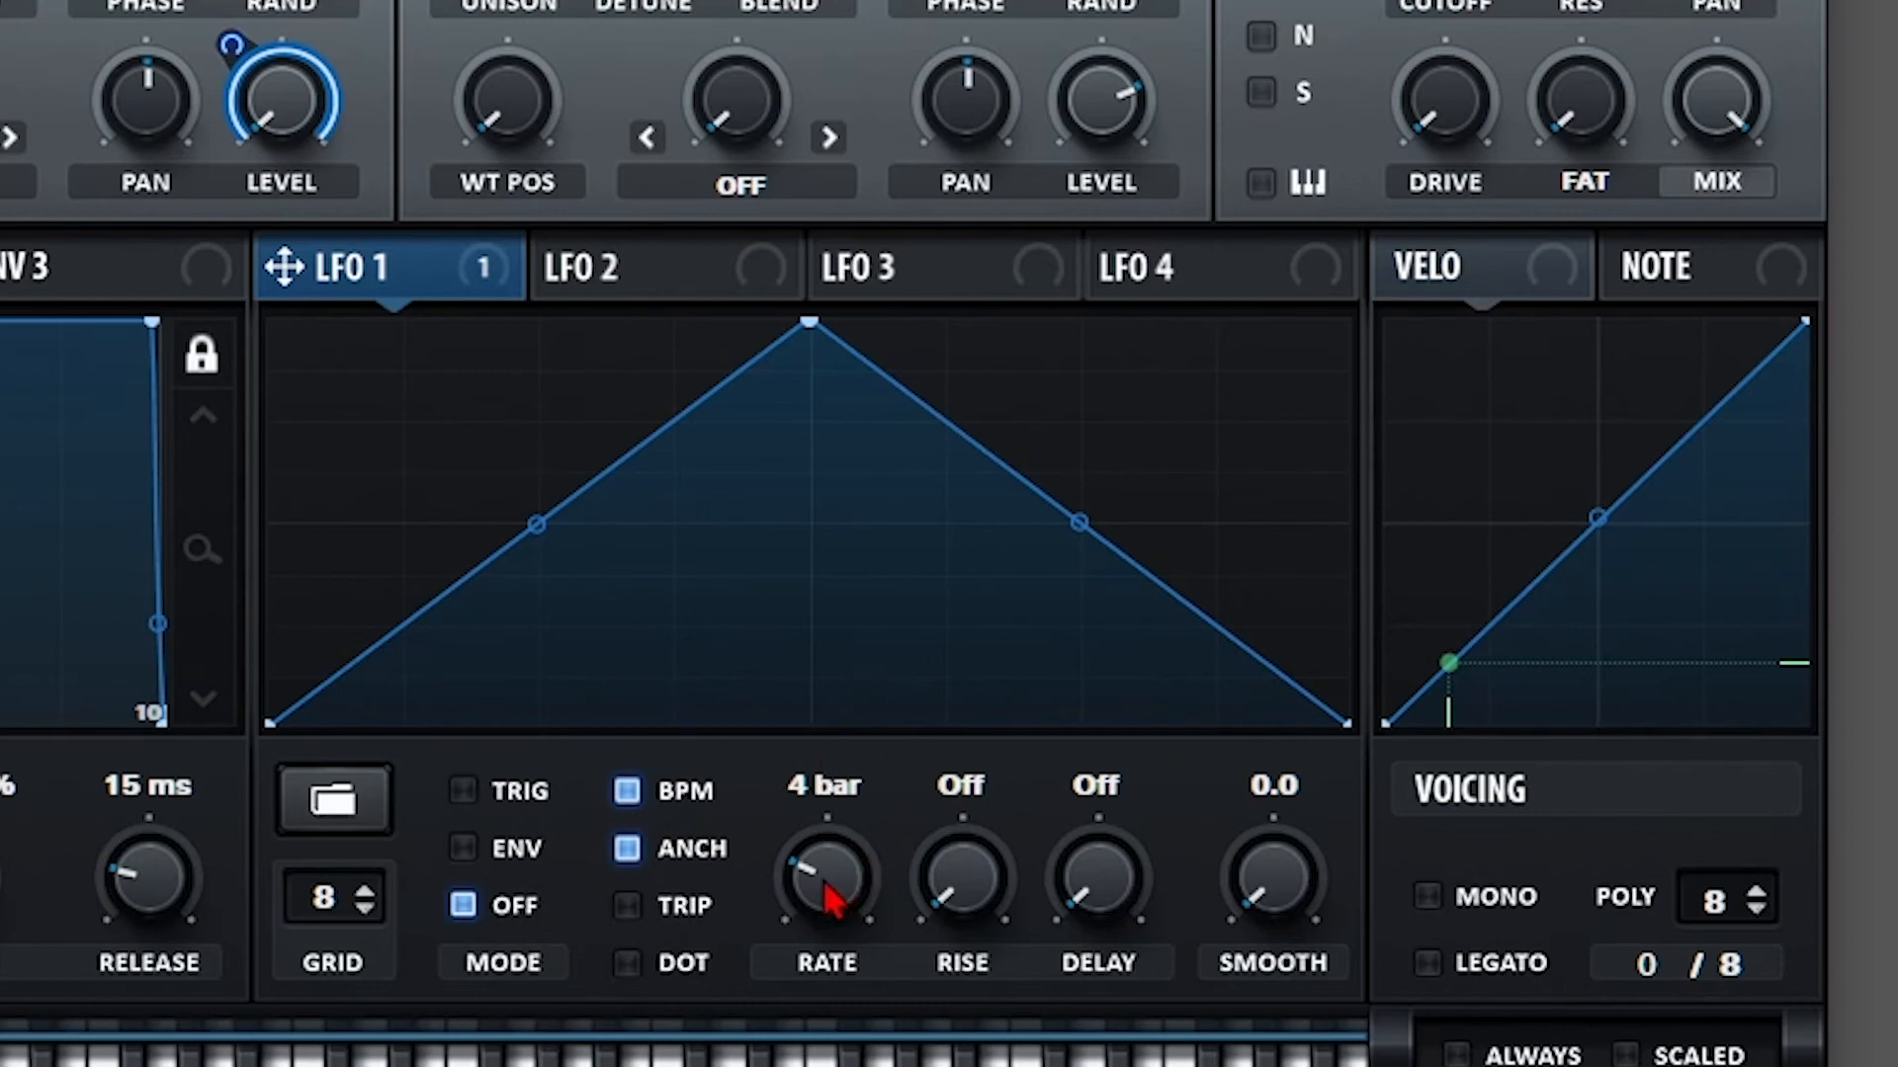
pyautogui.moveTo(834, 889); pyautogui.dragTo(837, 766)
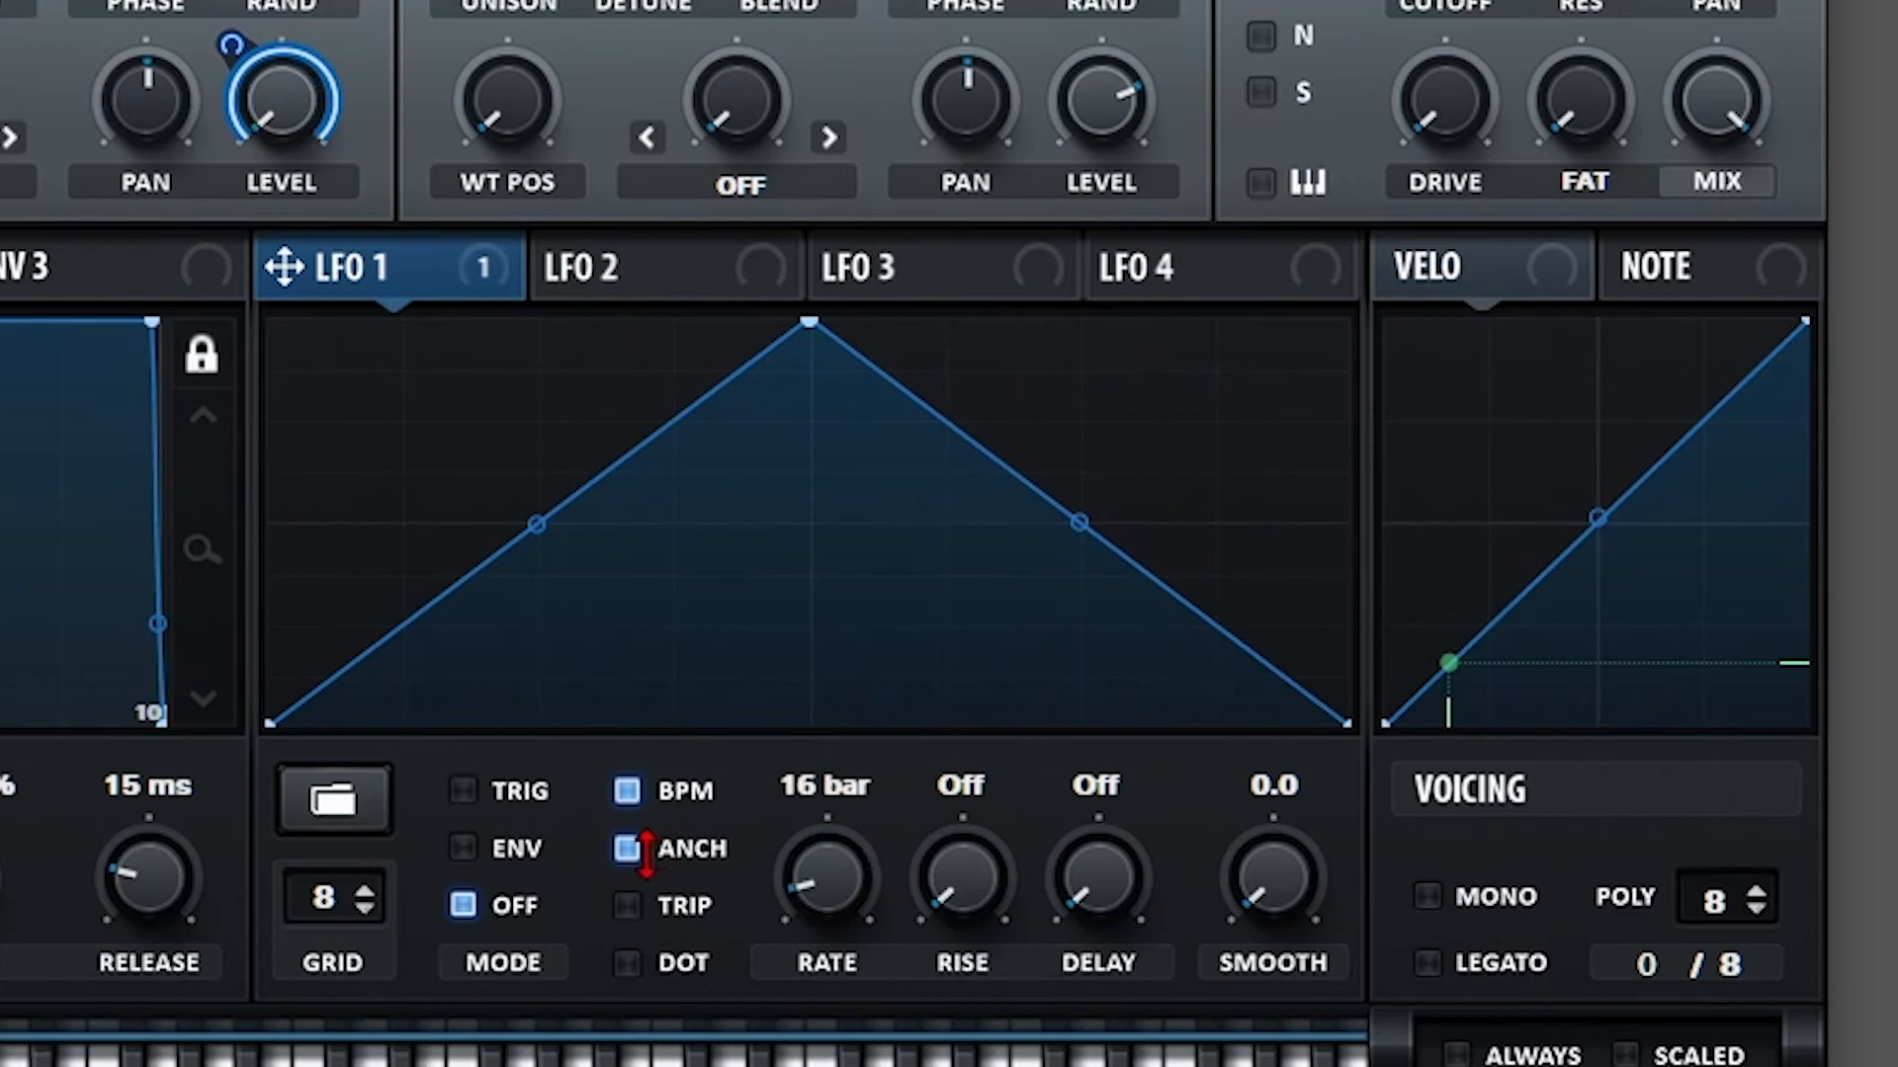
pyautogui.click(633, 848)
pyautogui.moveTo(841, 884)
pyautogui.mouseDown()
pyautogui.moveTo(851, 775)
pyautogui.moveTo(809, 902)
pyautogui.moveTo(860, 804)
pyautogui.moveTo(850, 920)
pyautogui.moveTo(830, 881)
pyautogui.moveTo(894, 691)
pyautogui.moveTo(850, 878)
pyautogui.mouseUp()
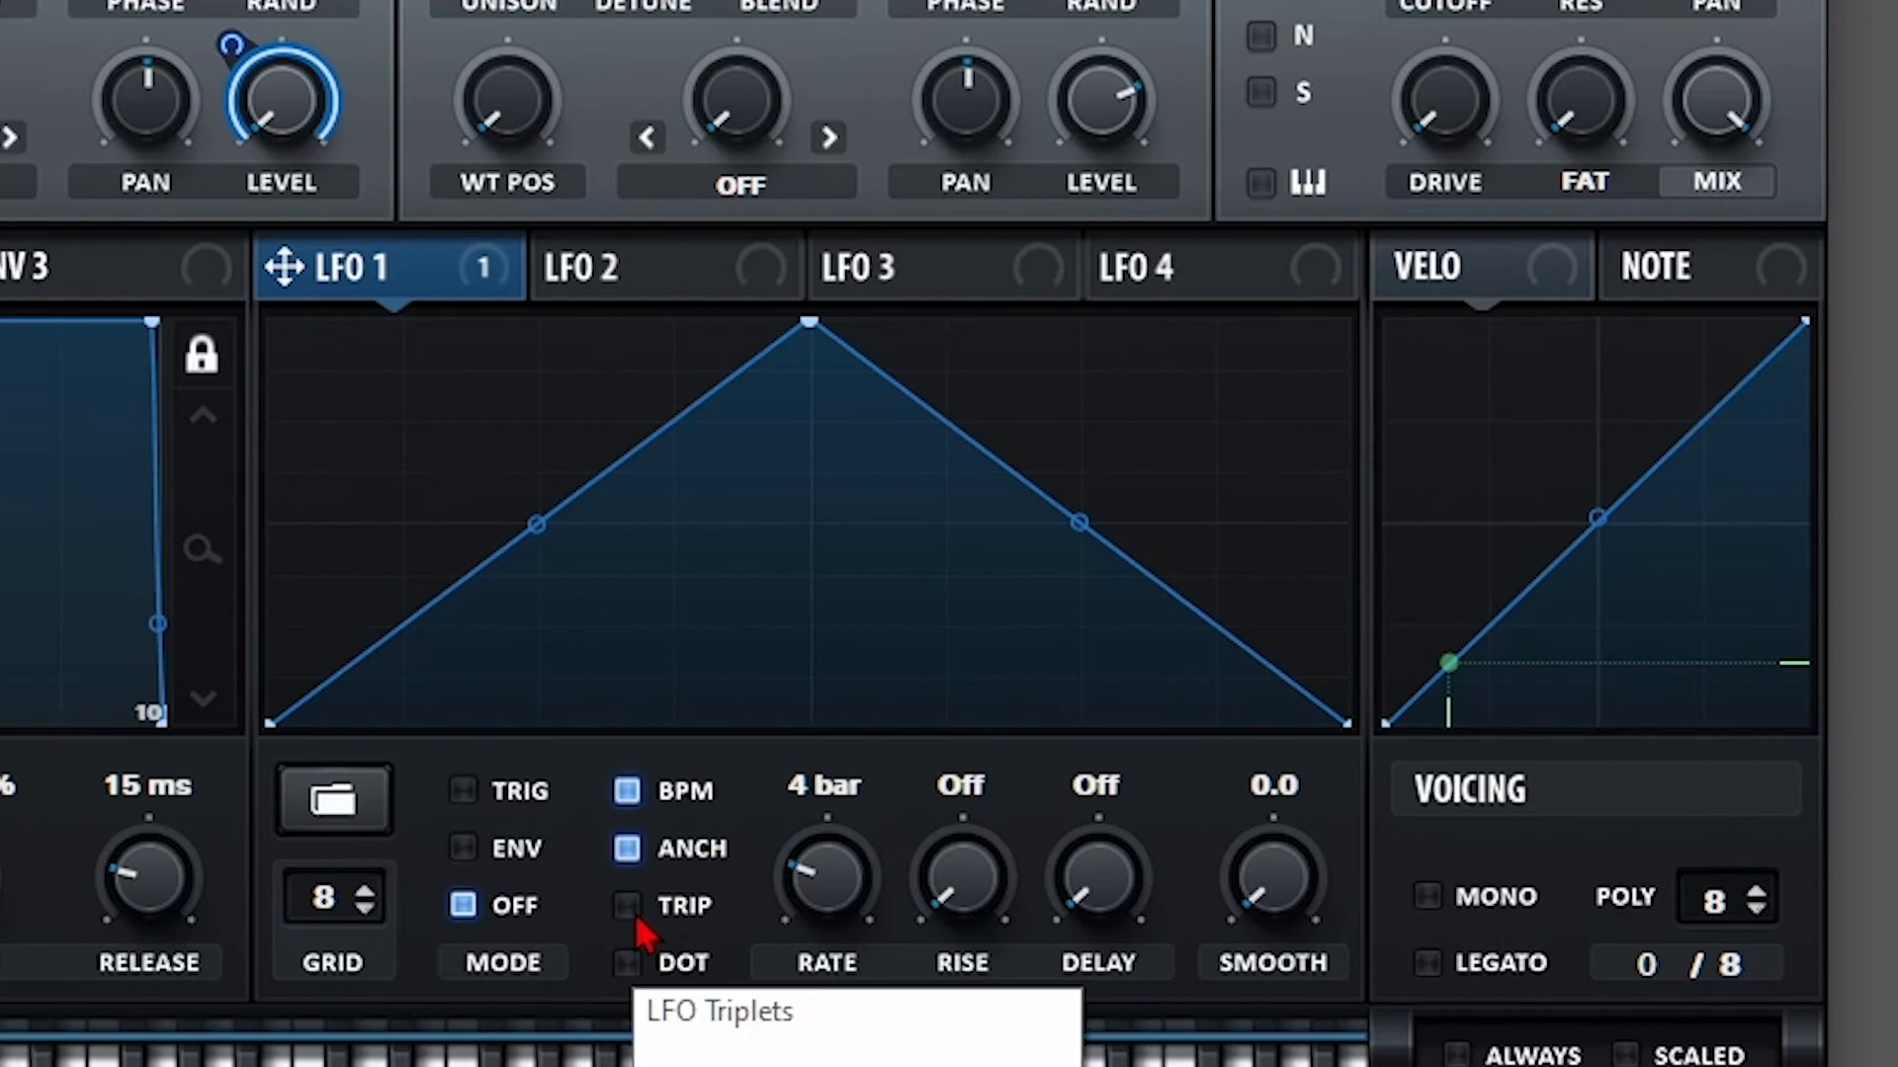
# Try triplet and dotted timing while sweeping the synced rate through 2–4 bars, 1/16 and 1/2.
pyautogui.moveTo(828, 882); pyautogui.dragTo(835, 730)
pyautogui.click(633, 909)
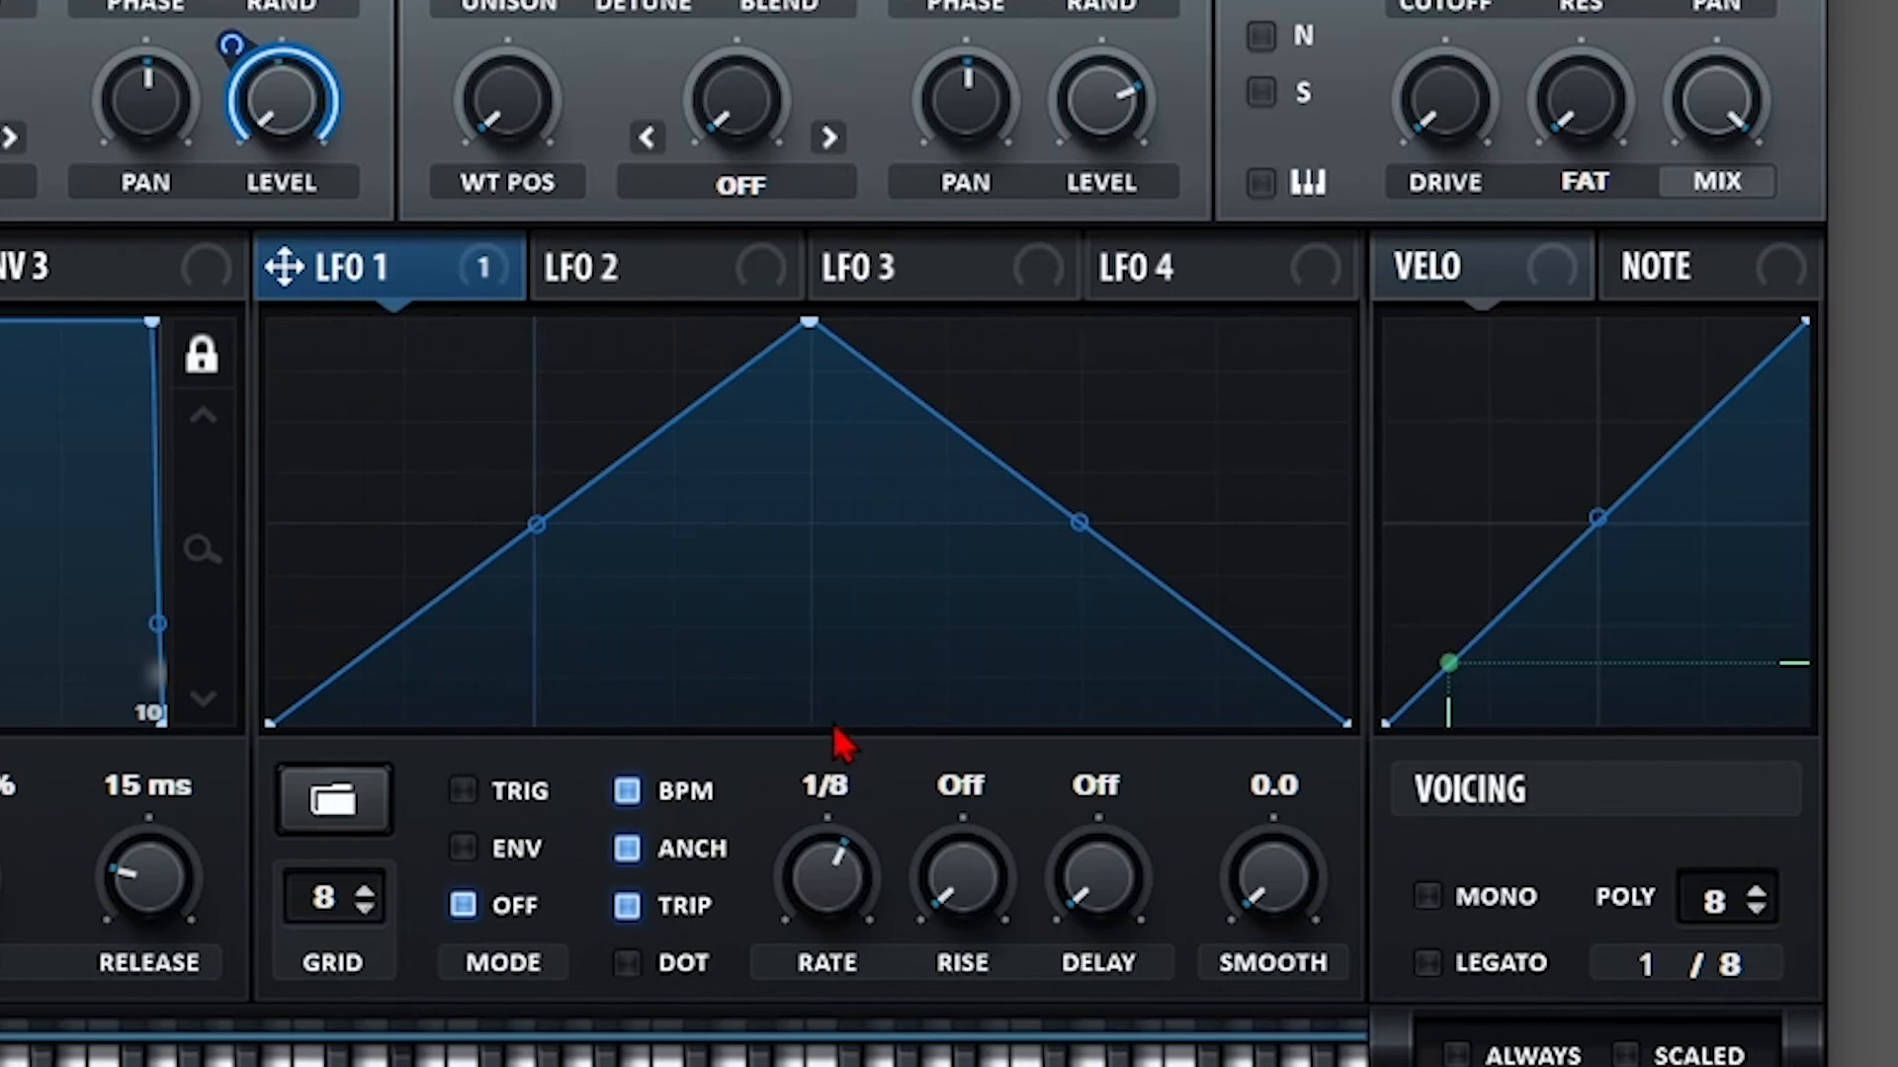
pyautogui.click(668, 907)
pyautogui.moveTo(812, 880); pyautogui.dragTo(800, 929)
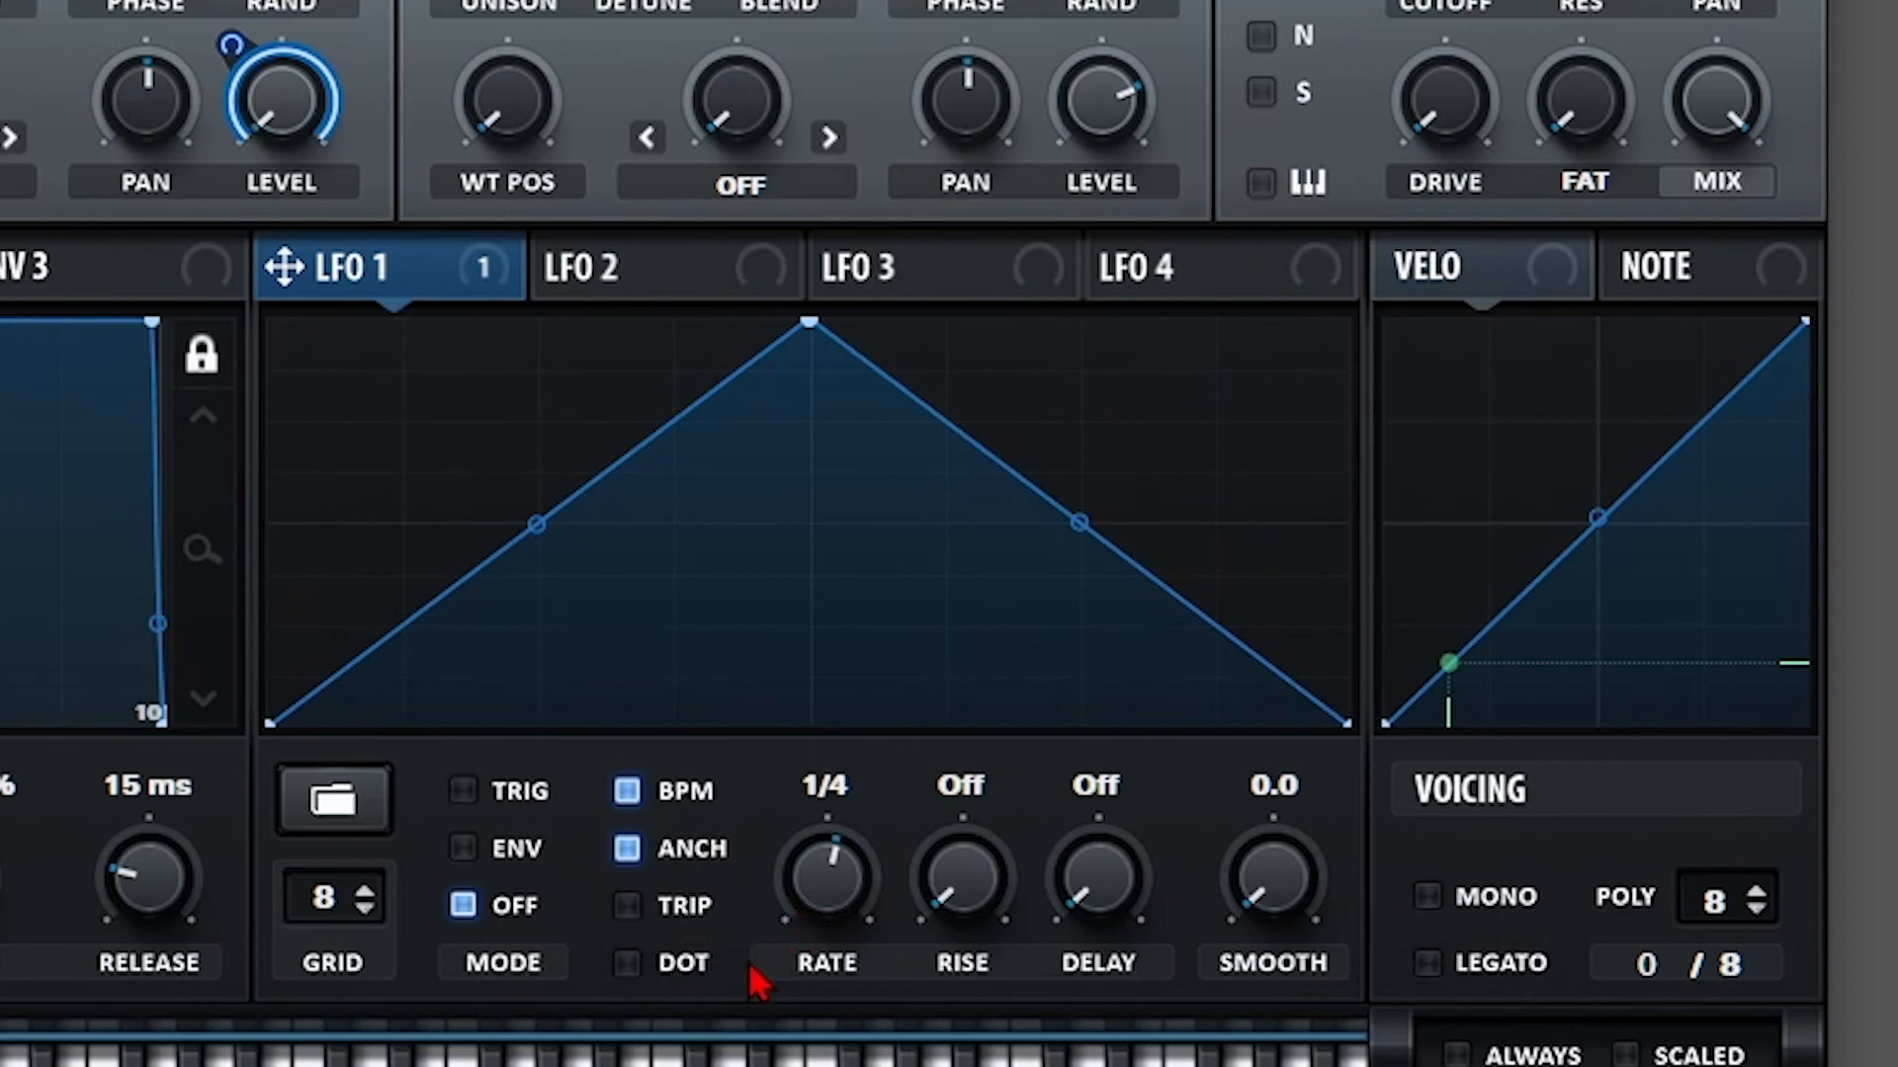
pyautogui.click(627, 962)
pyautogui.moveTo(809, 791); pyautogui.dragTo(801, 894)
# Lower LFO 1's depth on OSC A LEVEL to 72, and turn RISE up to 1/2 and back to Off.
pyautogui.moveTo(217, 30); pyautogui.dragTo(195, 120)
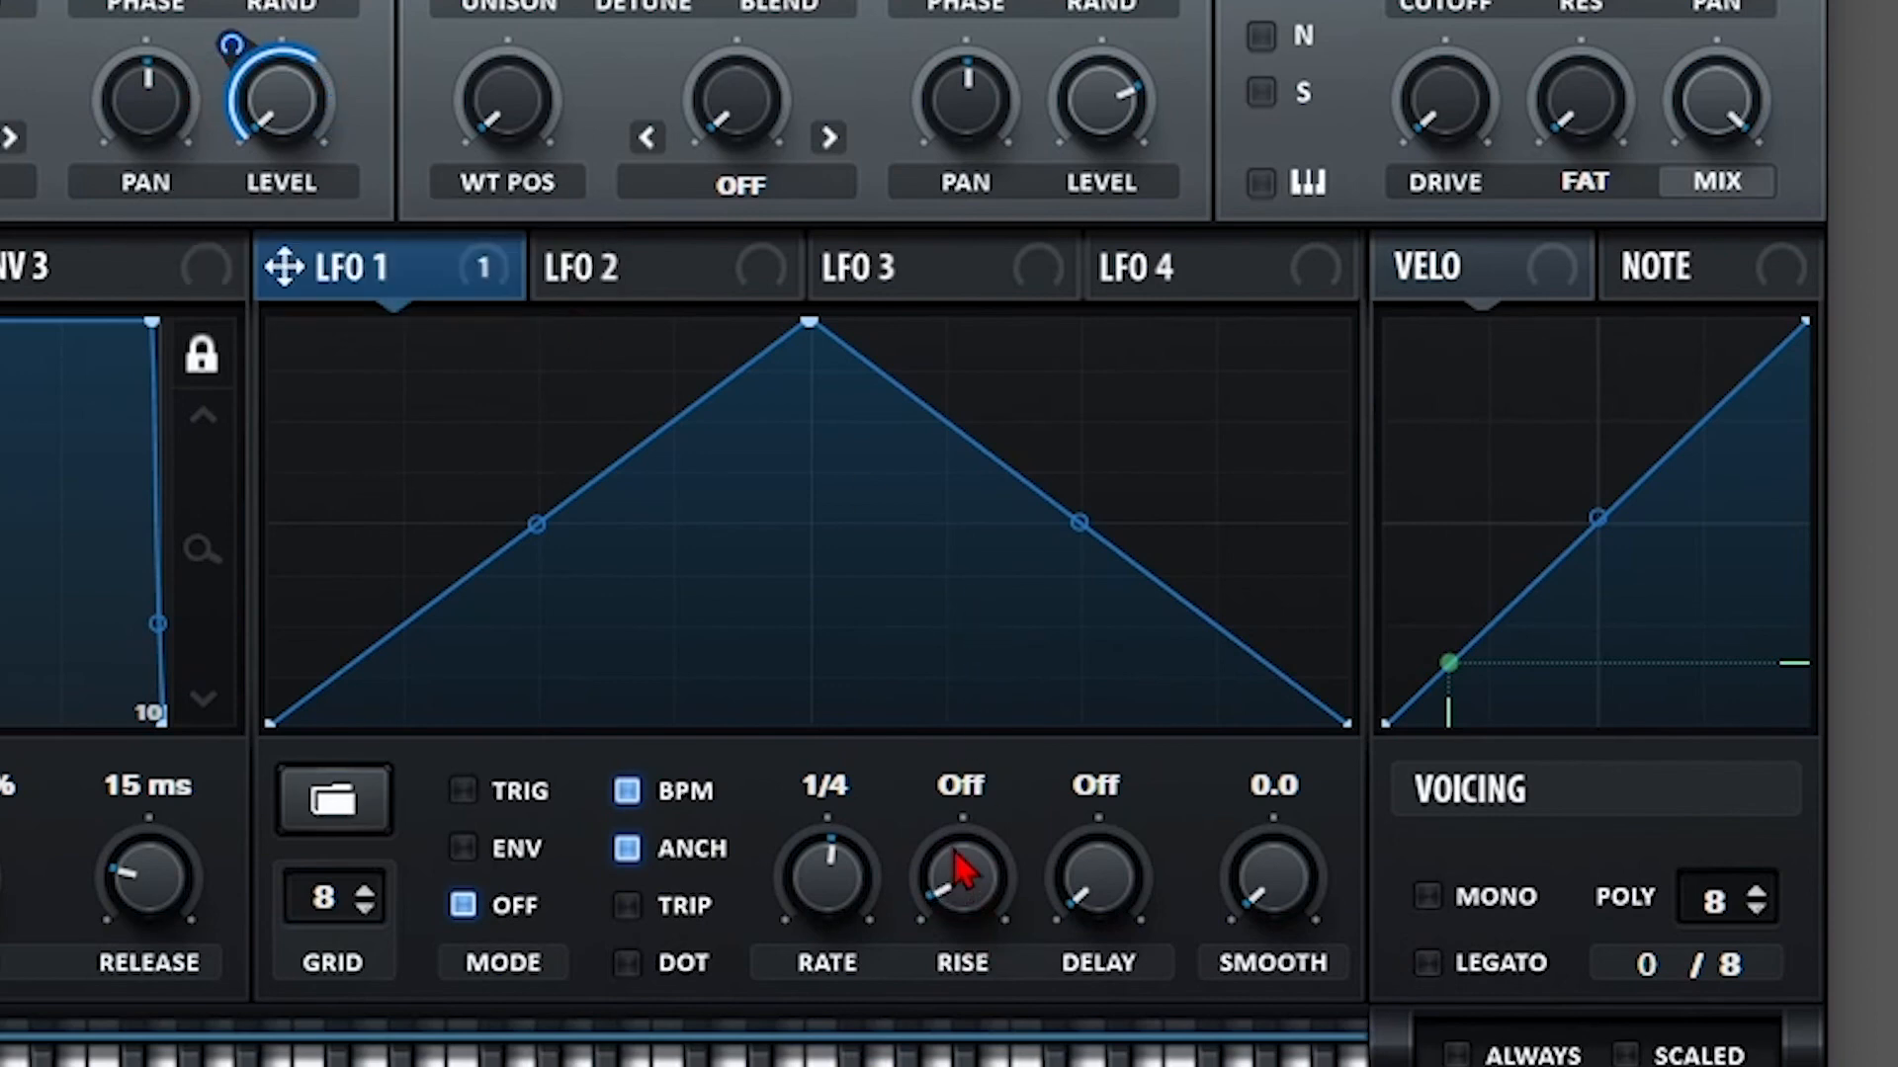
pyautogui.moveTo(958, 876); pyautogui.dragTo(1046, 602)
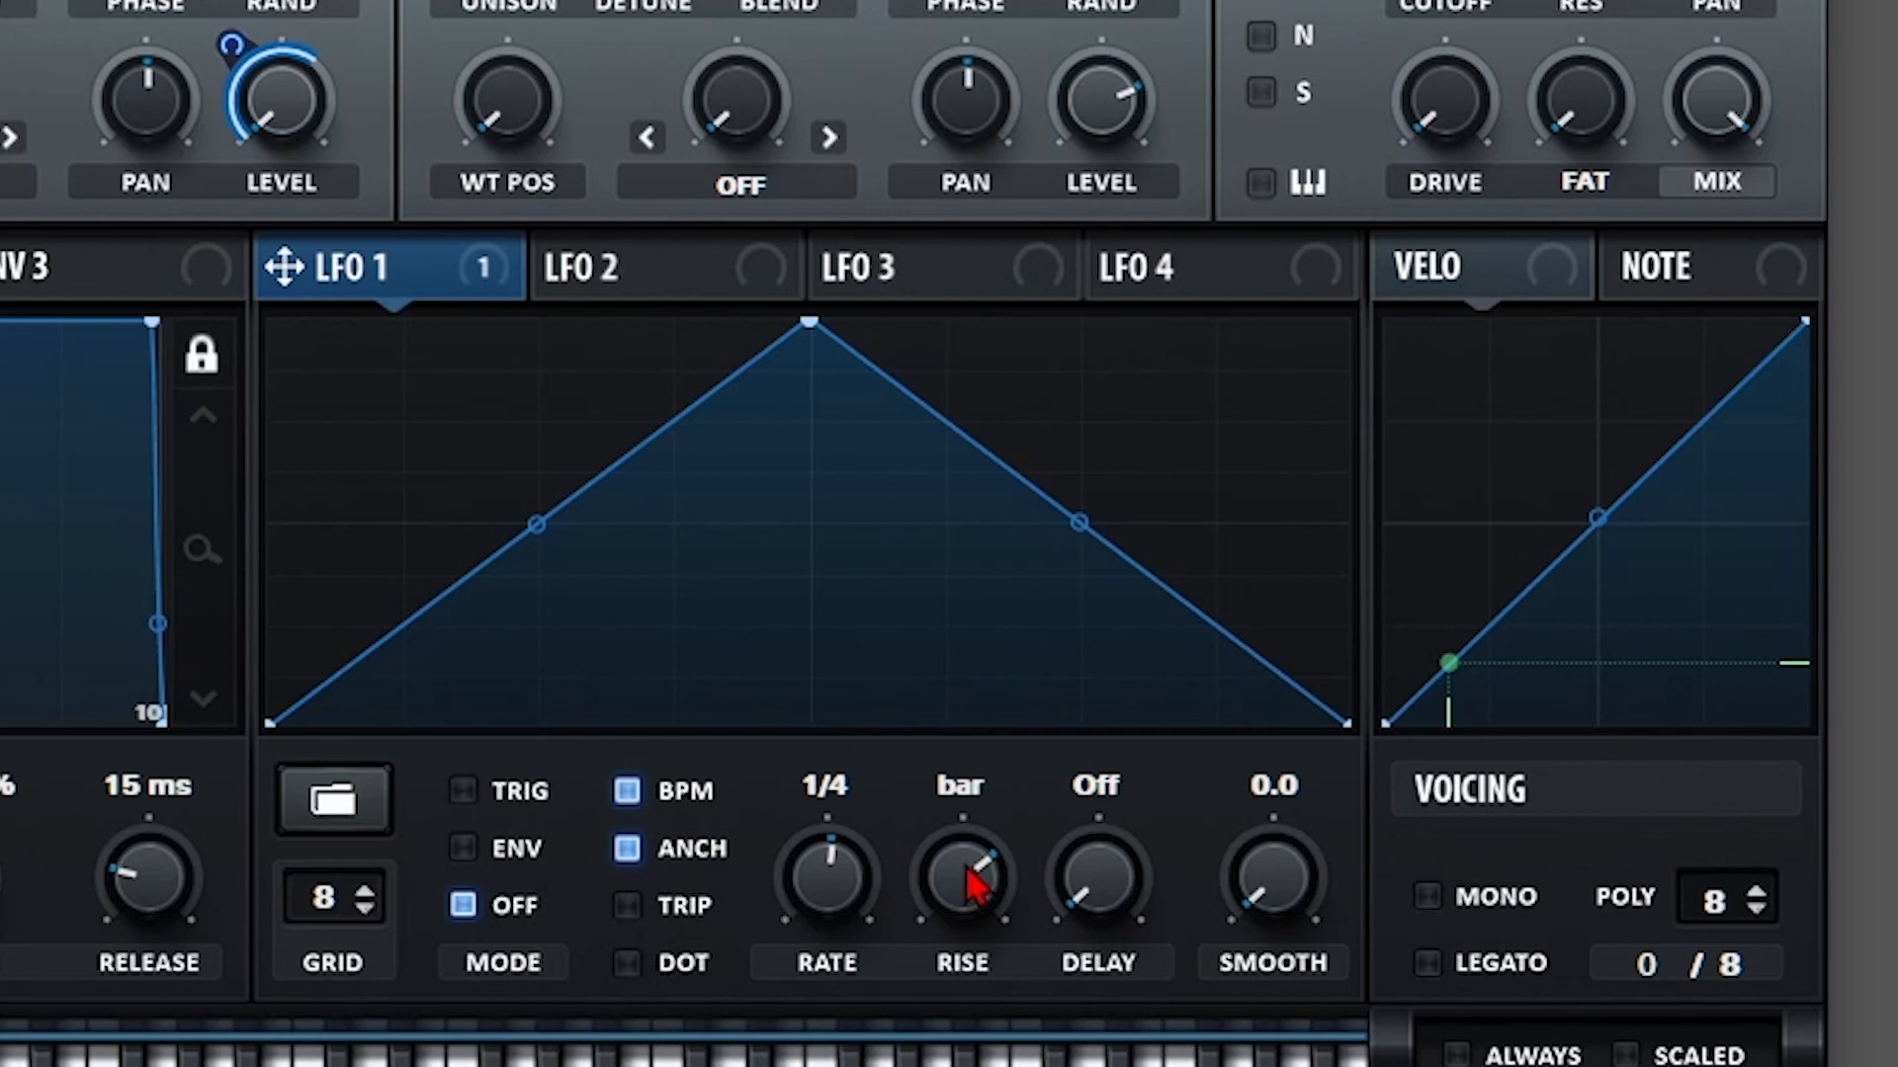
pyautogui.moveTo(974, 884); pyautogui.dragTo(966, 1047)
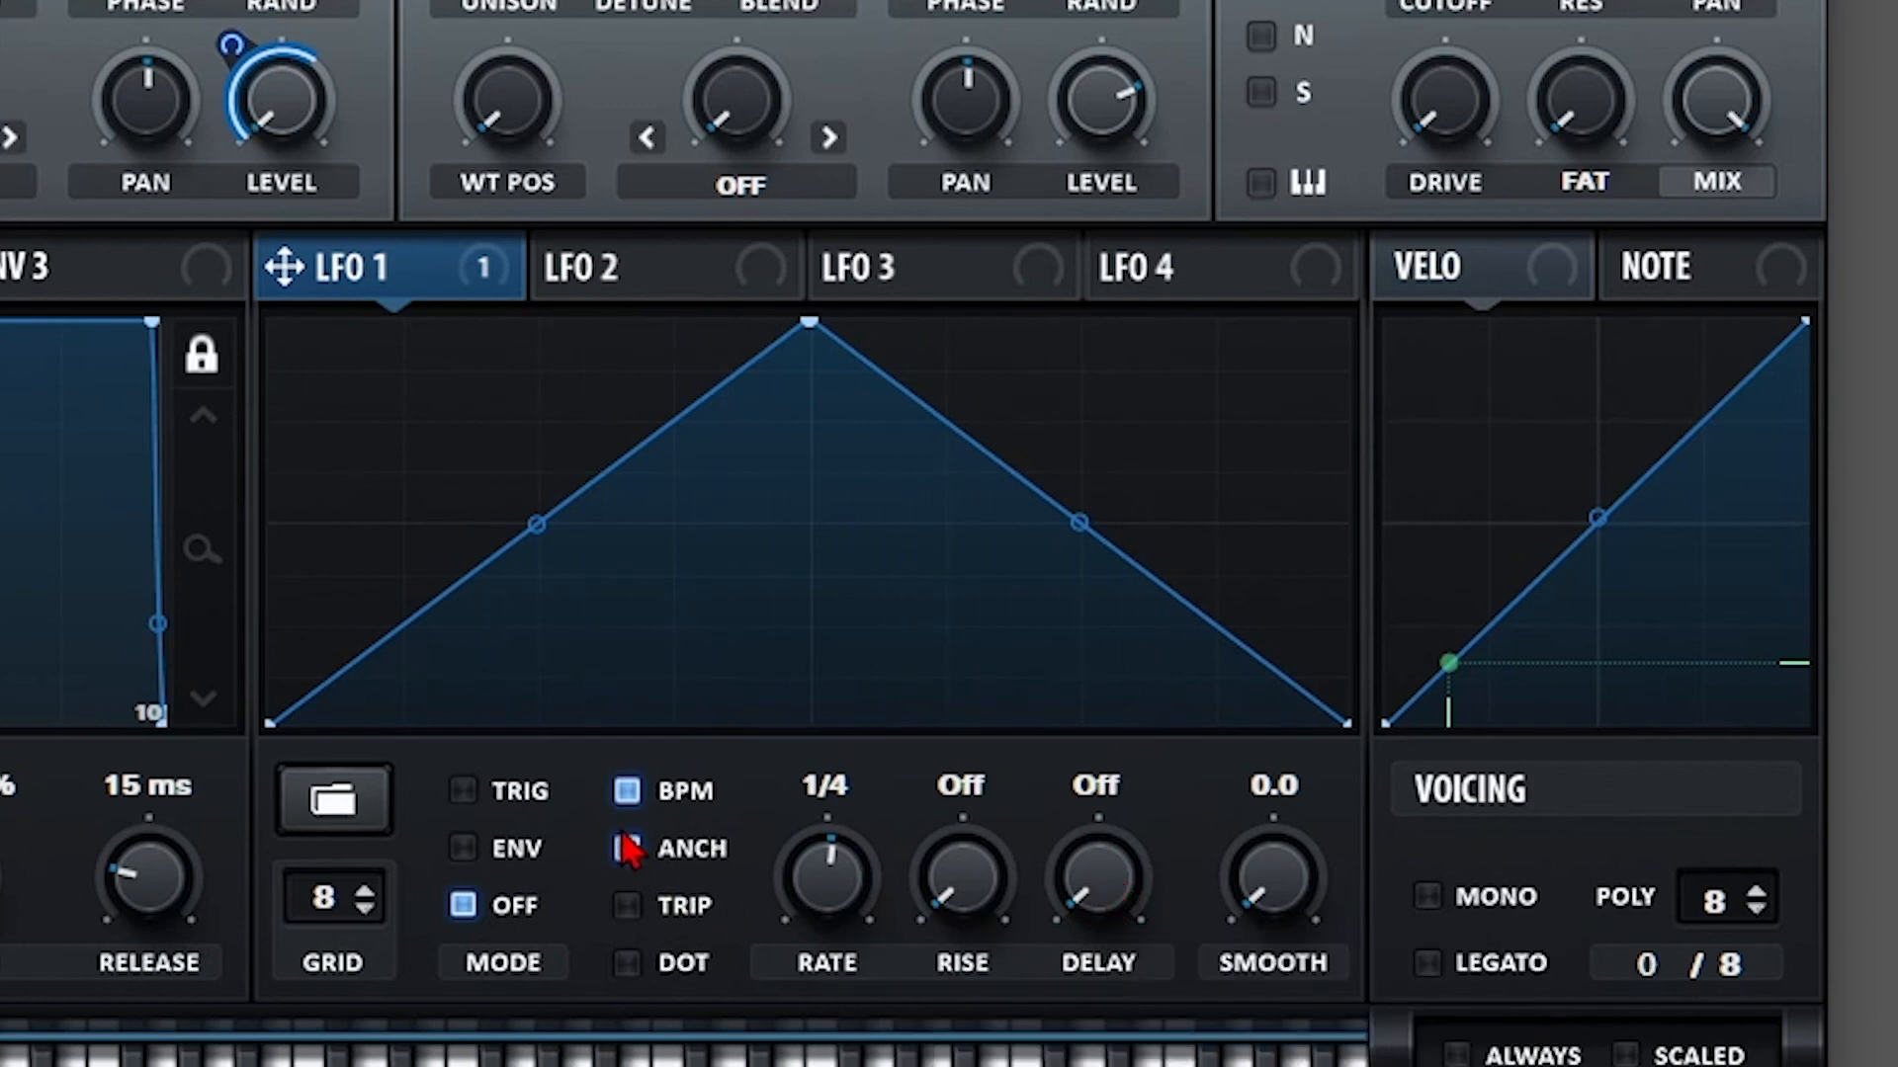
# Switch LFO 1 to Trig mode and try DELAY values before returning it to Off.
pyautogui.click(519, 795)
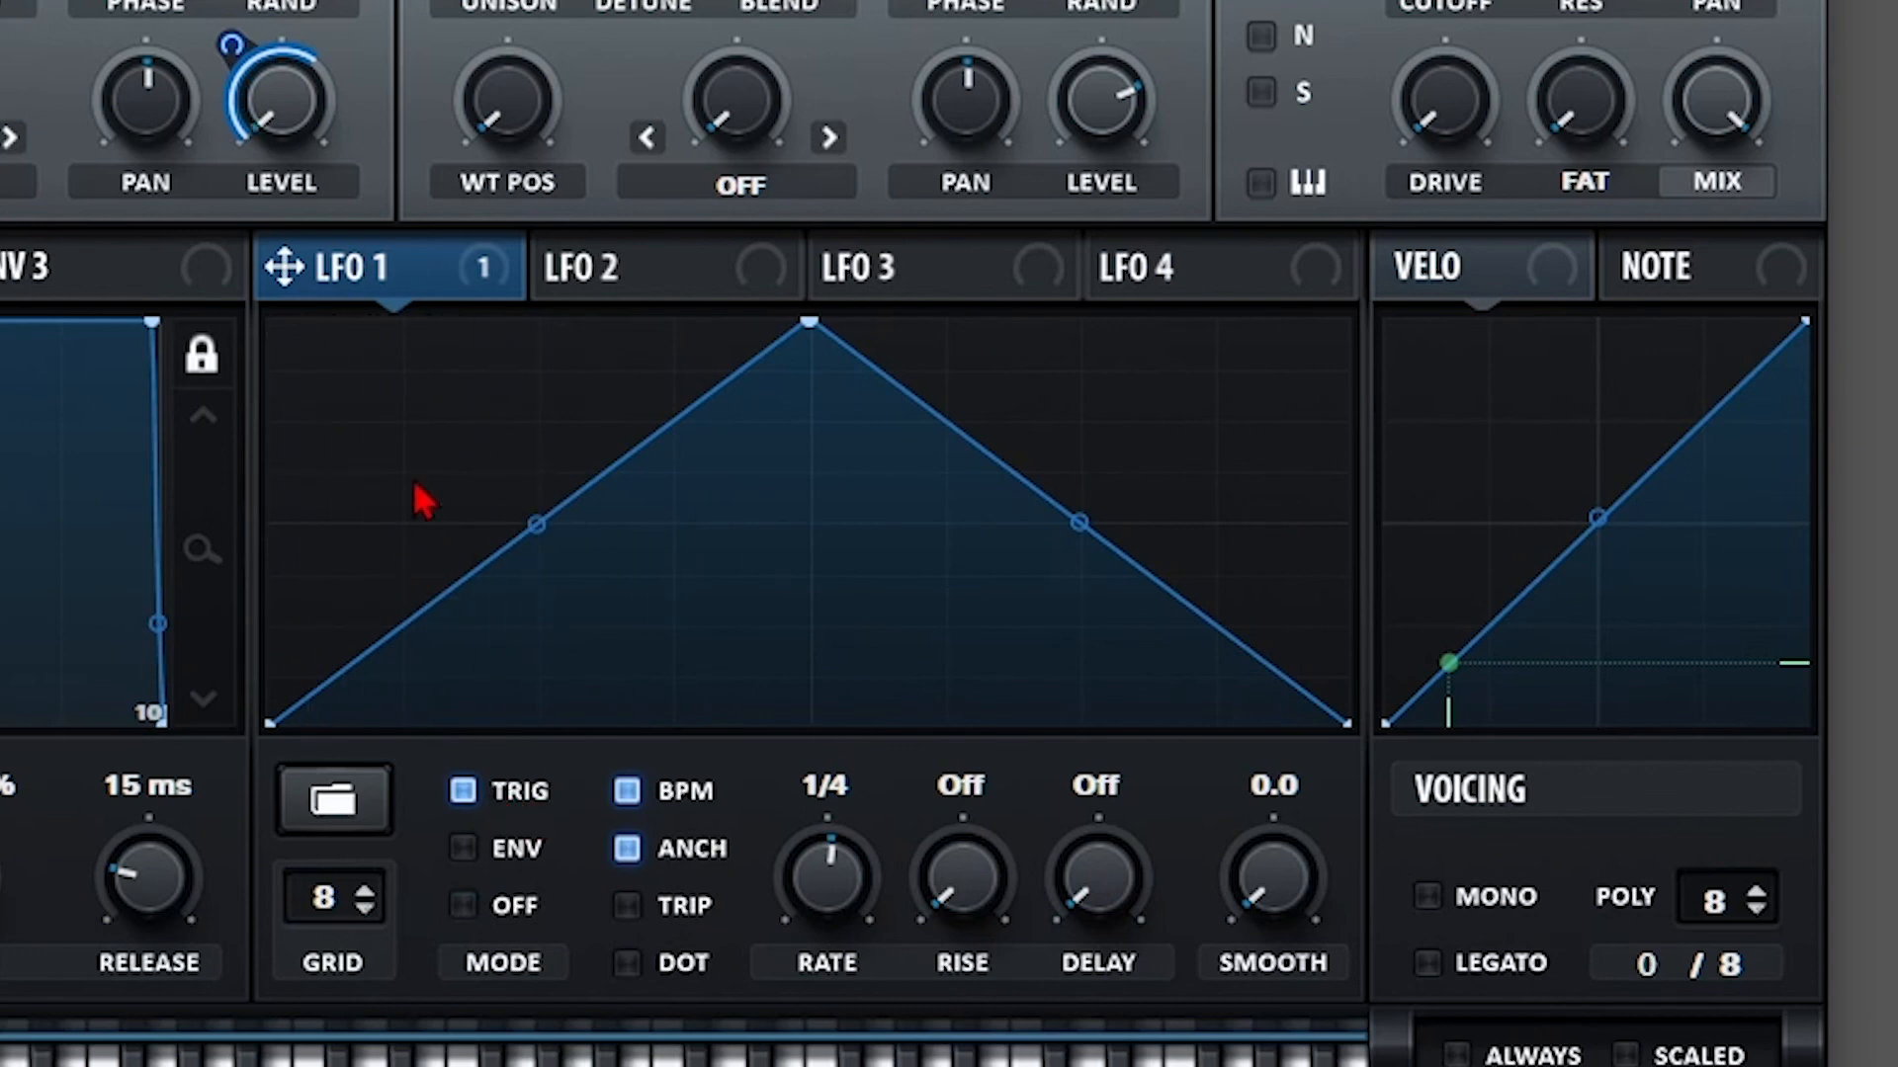
pyautogui.moveTo(1109, 909); pyautogui.dragTo(1122, 571)
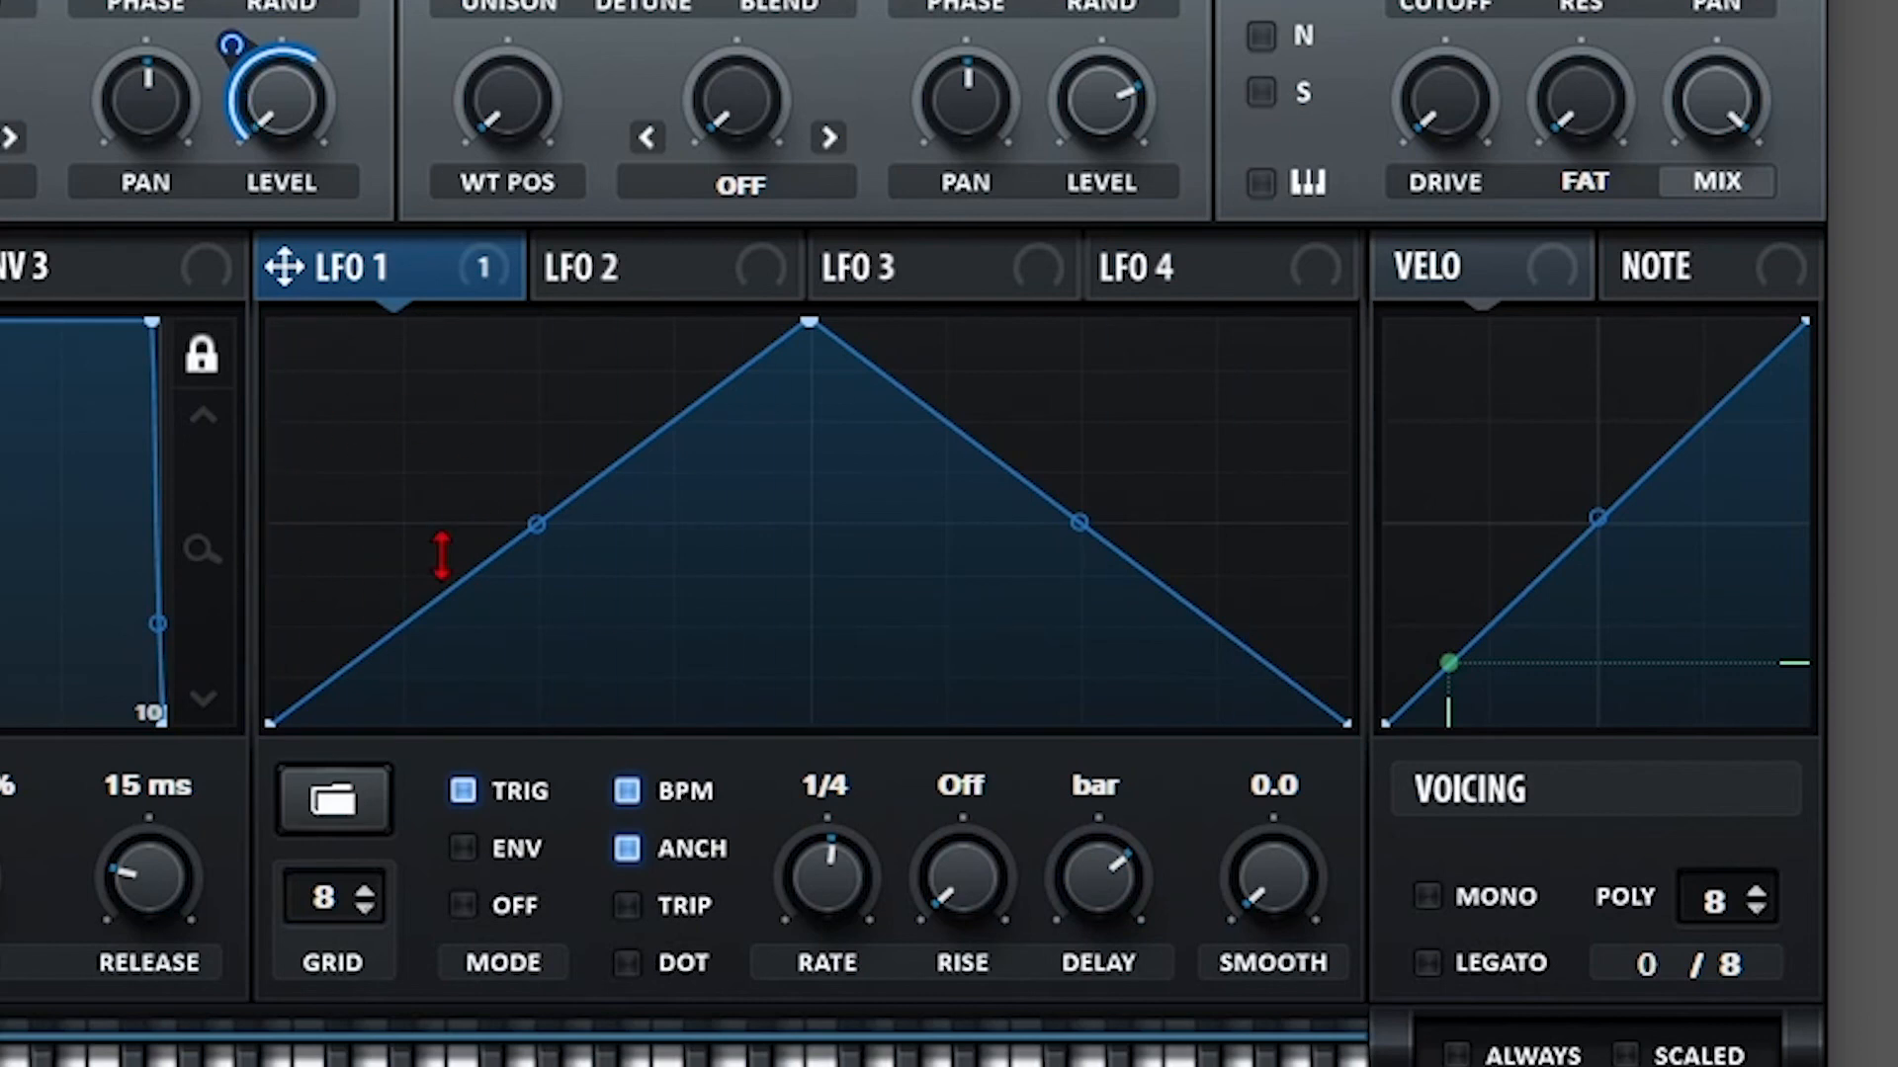
pyautogui.moveTo(1097, 877); pyautogui.dragTo(1093, 909)
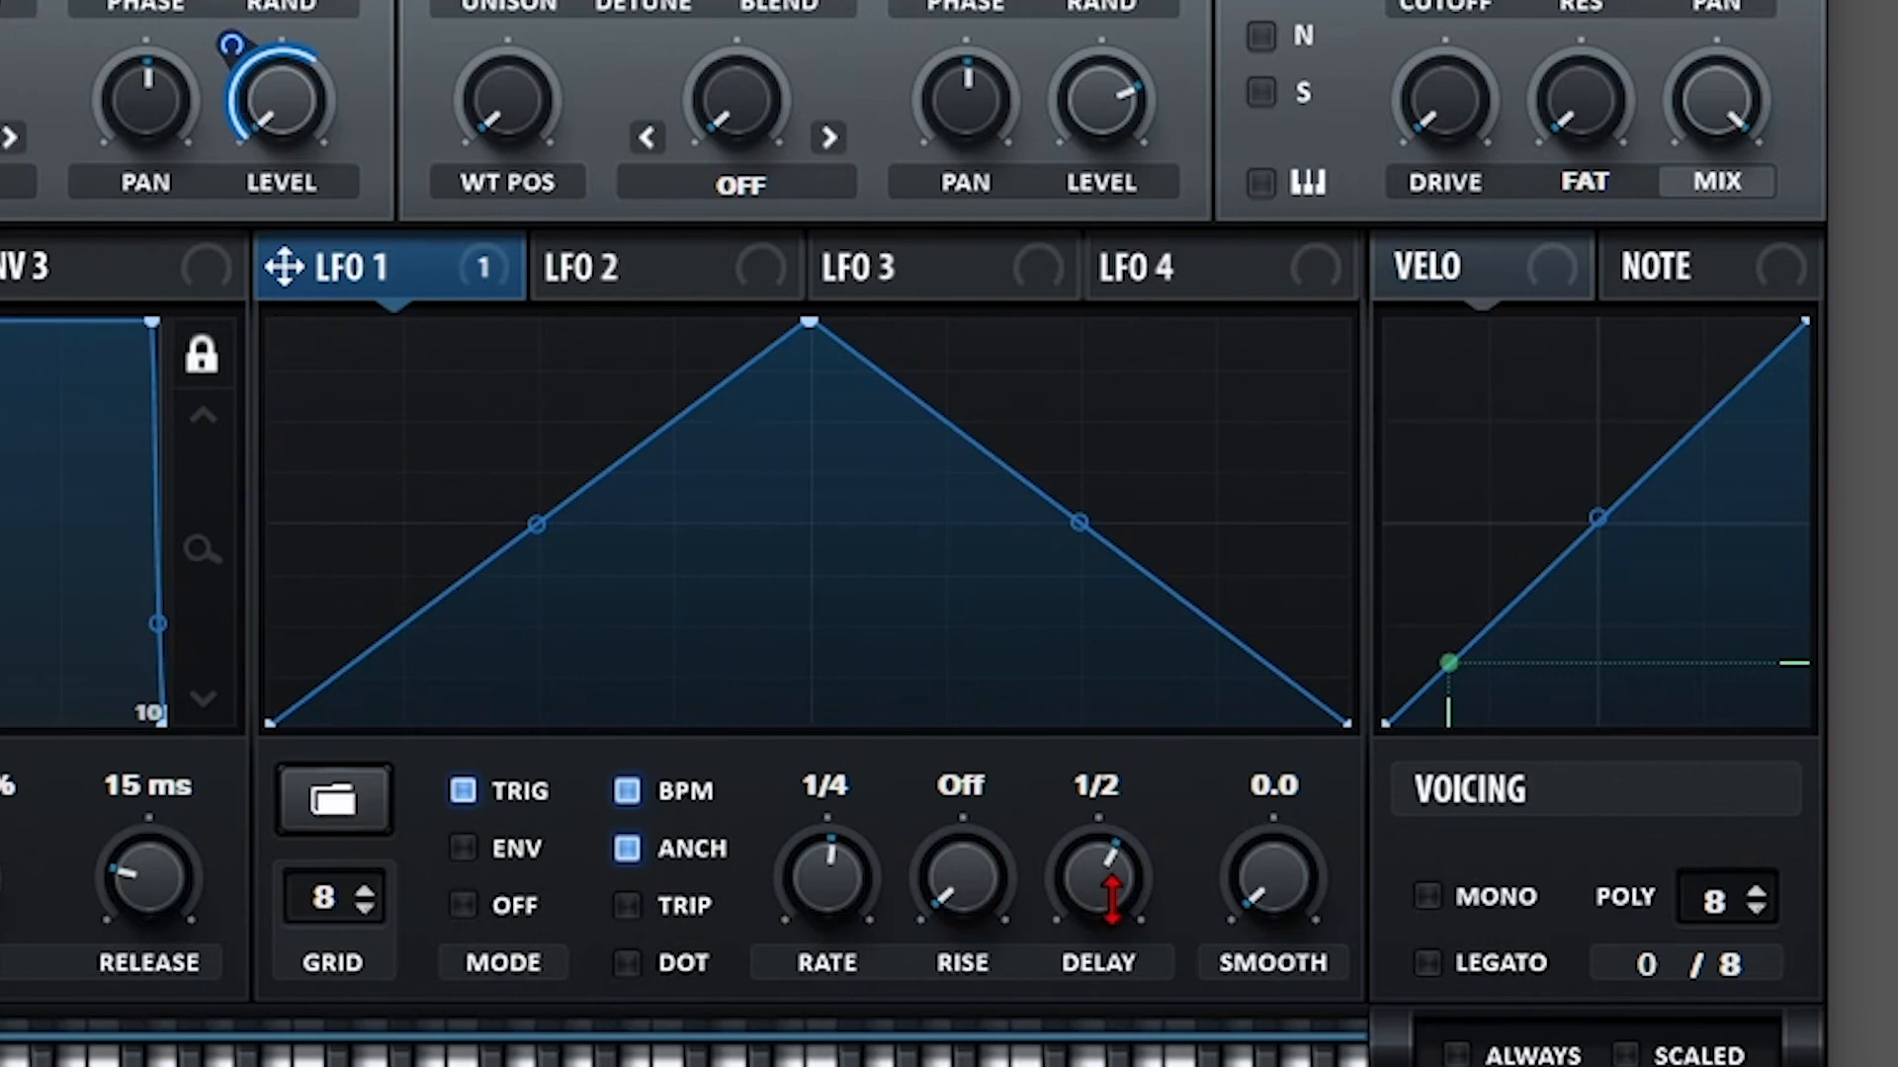
pyautogui.moveTo(1110, 882); pyautogui.dragTo(1110, 939)
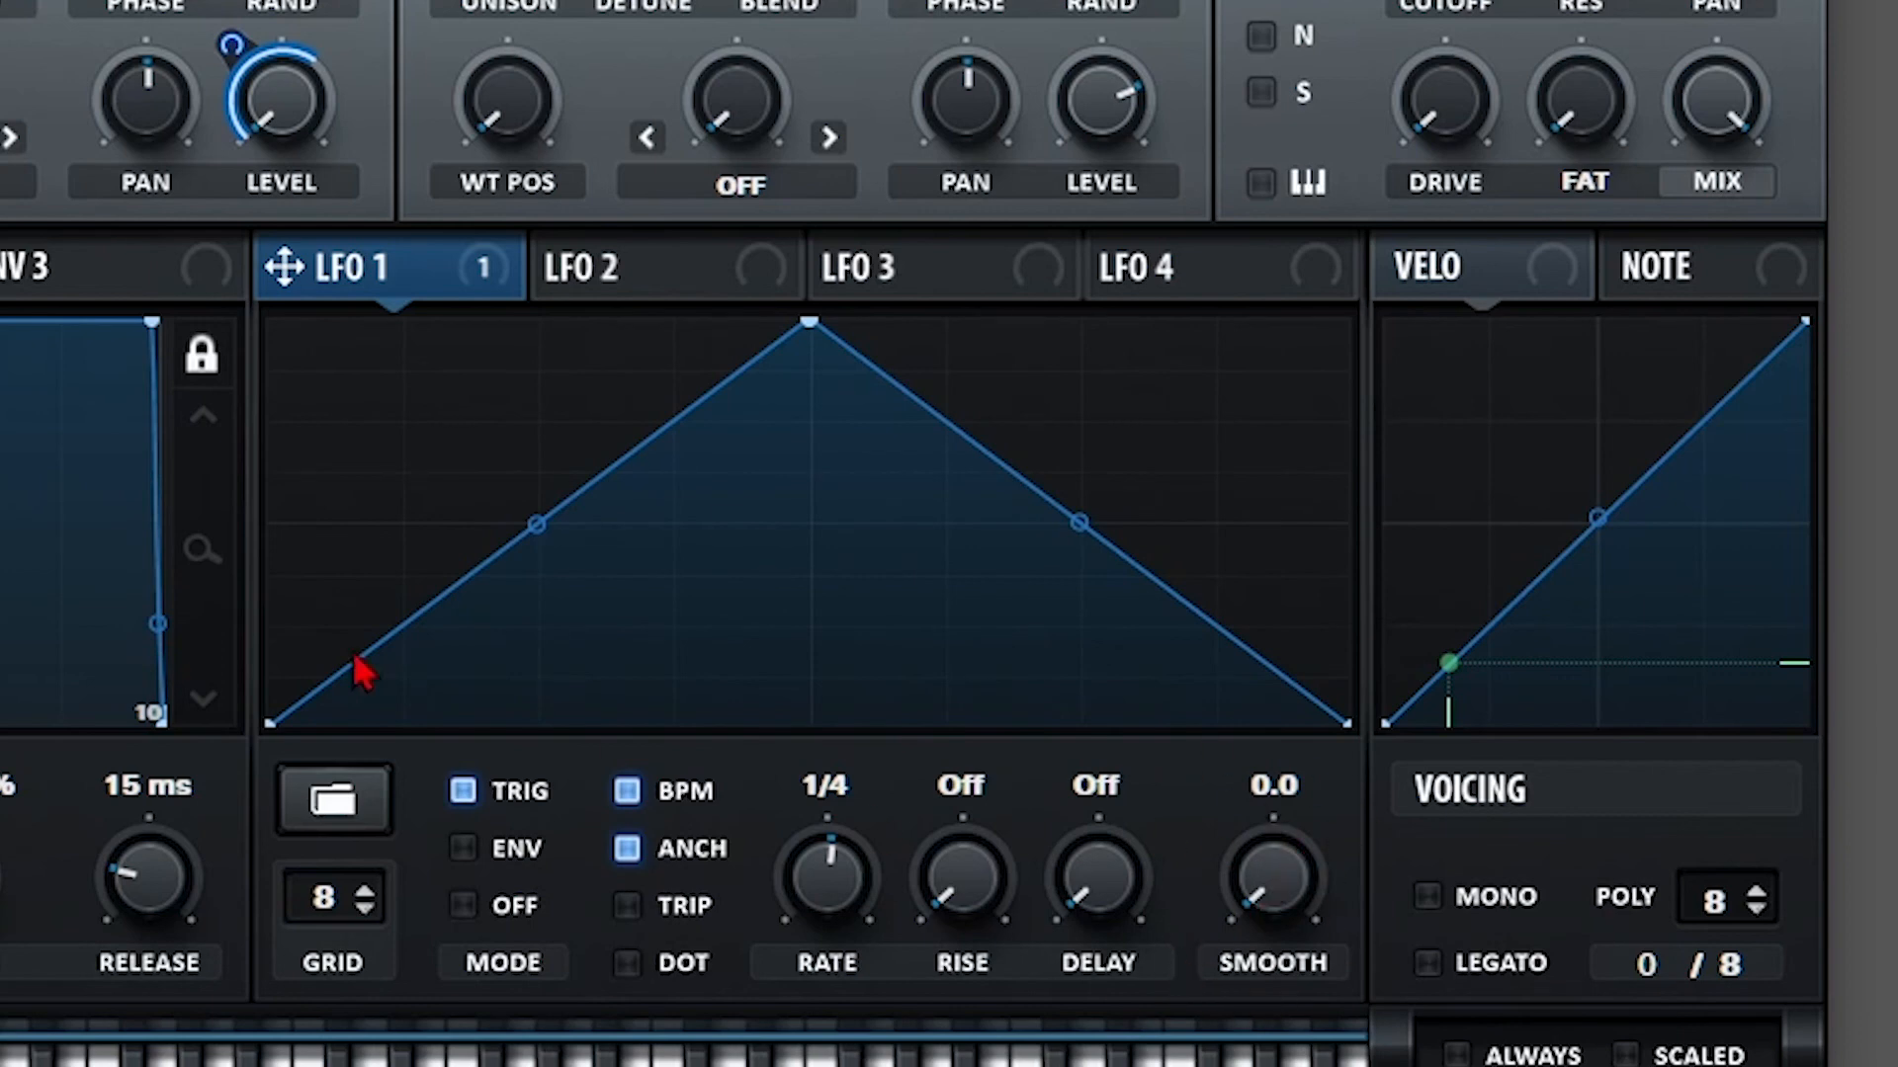
# Play a note to hear LFO 1 and raise SMOOTH to 100.0.
pyautogui.moveTo(1276, 872); pyautogui.dragTo(1223, 955)
pyautogui.press('space')
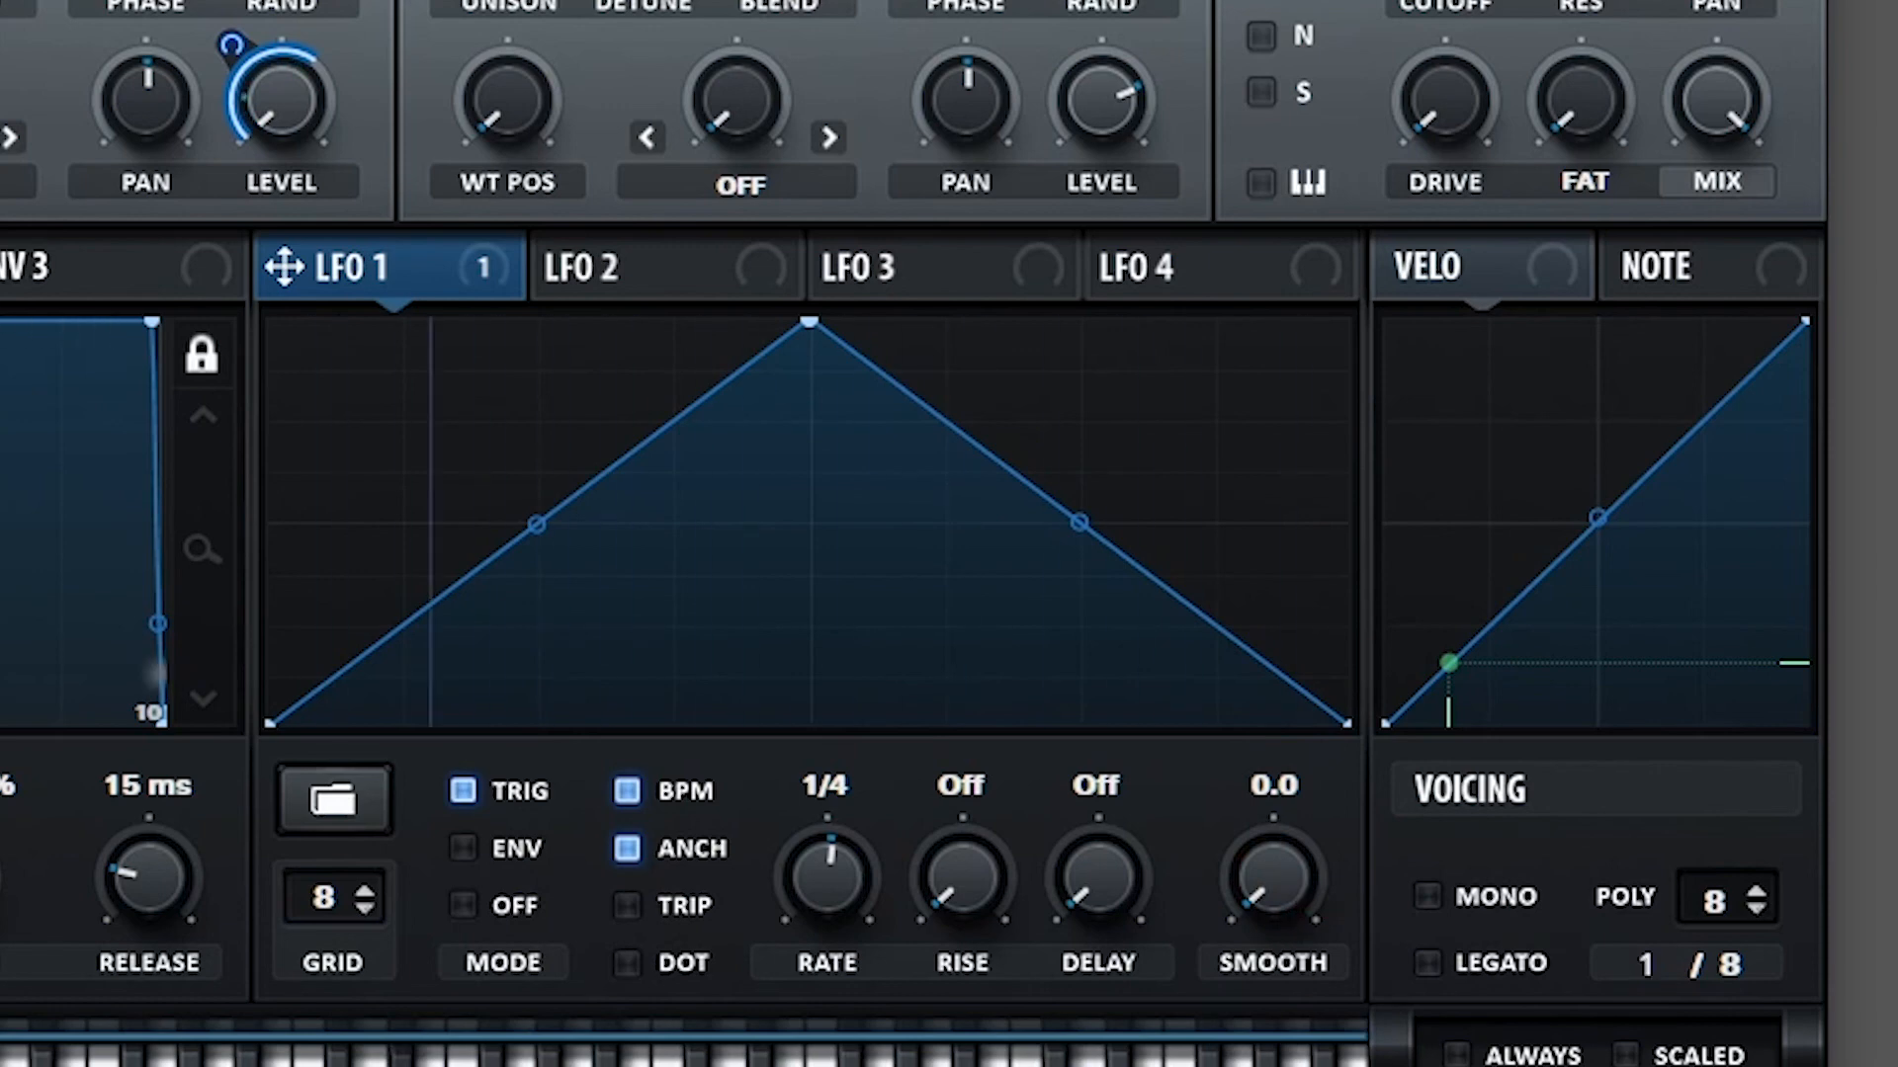
pyautogui.moveTo(1269, 883); pyautogui.dragTo(1319, 356)
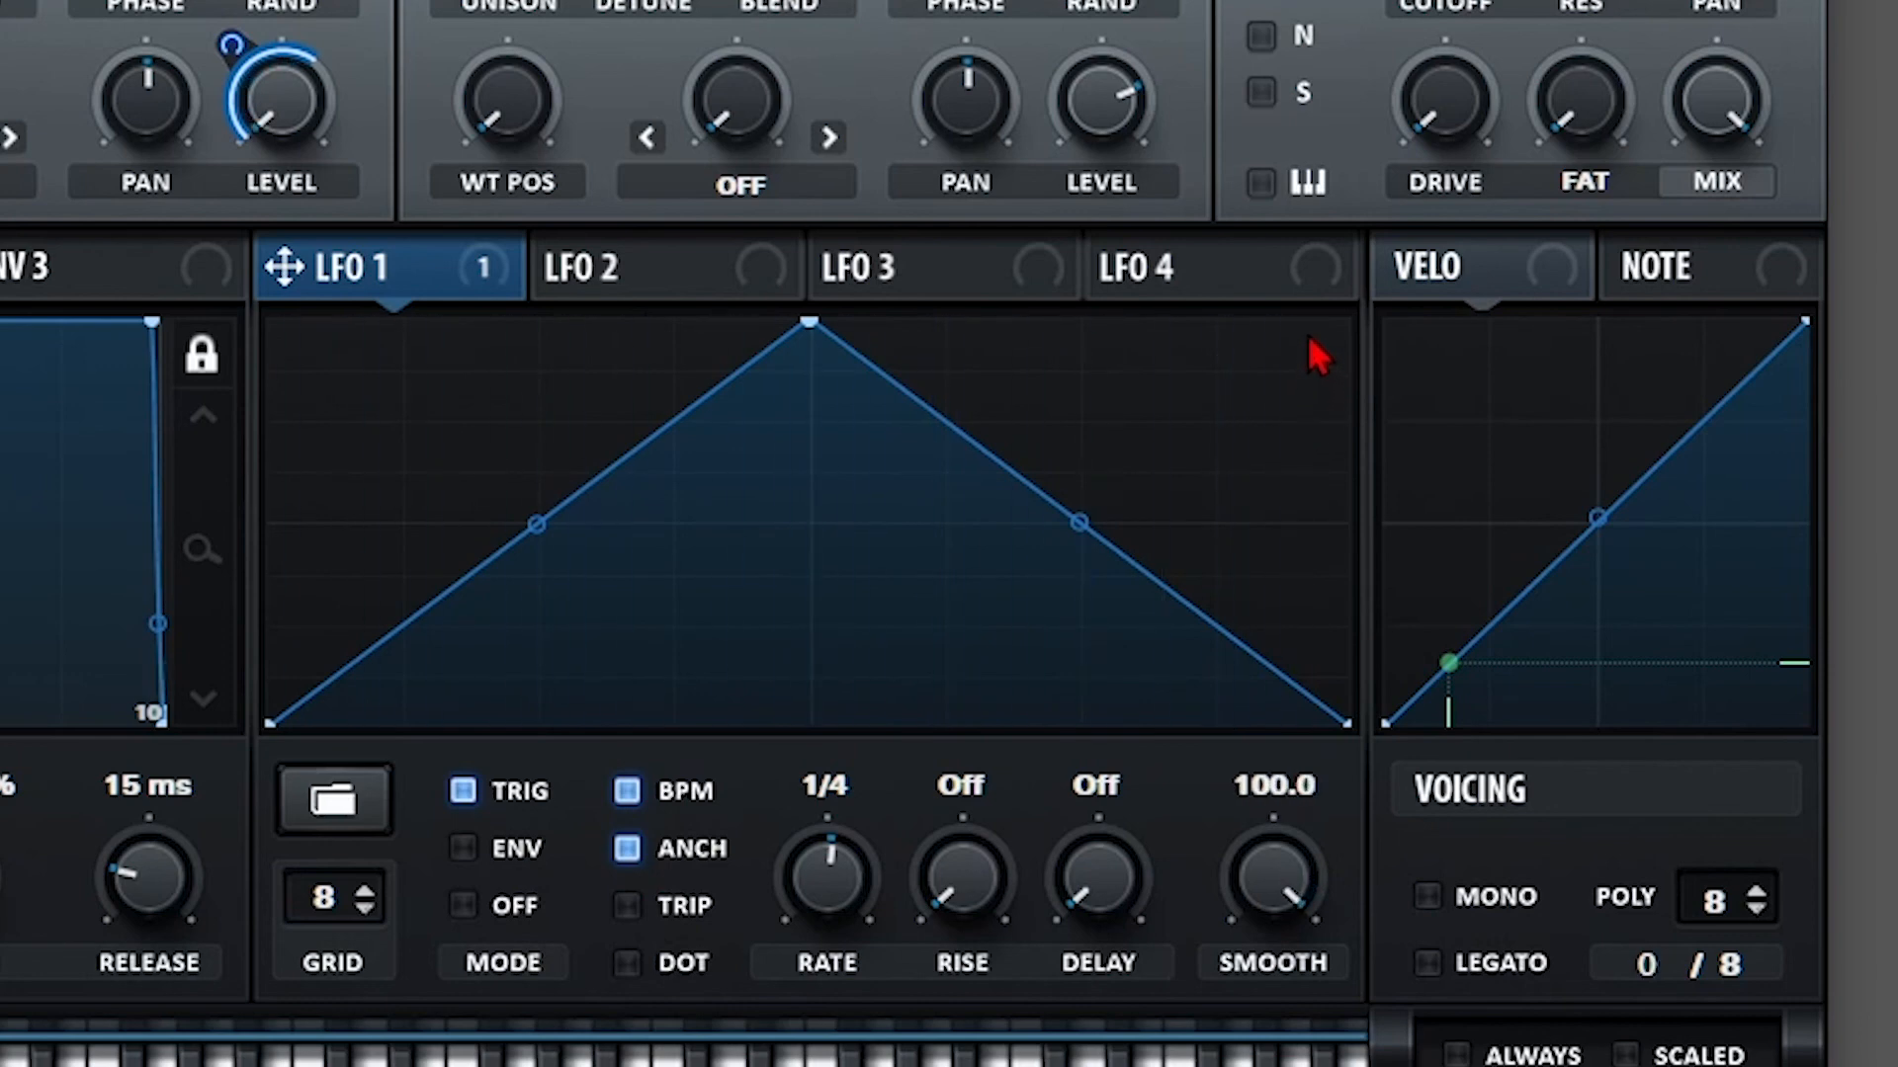